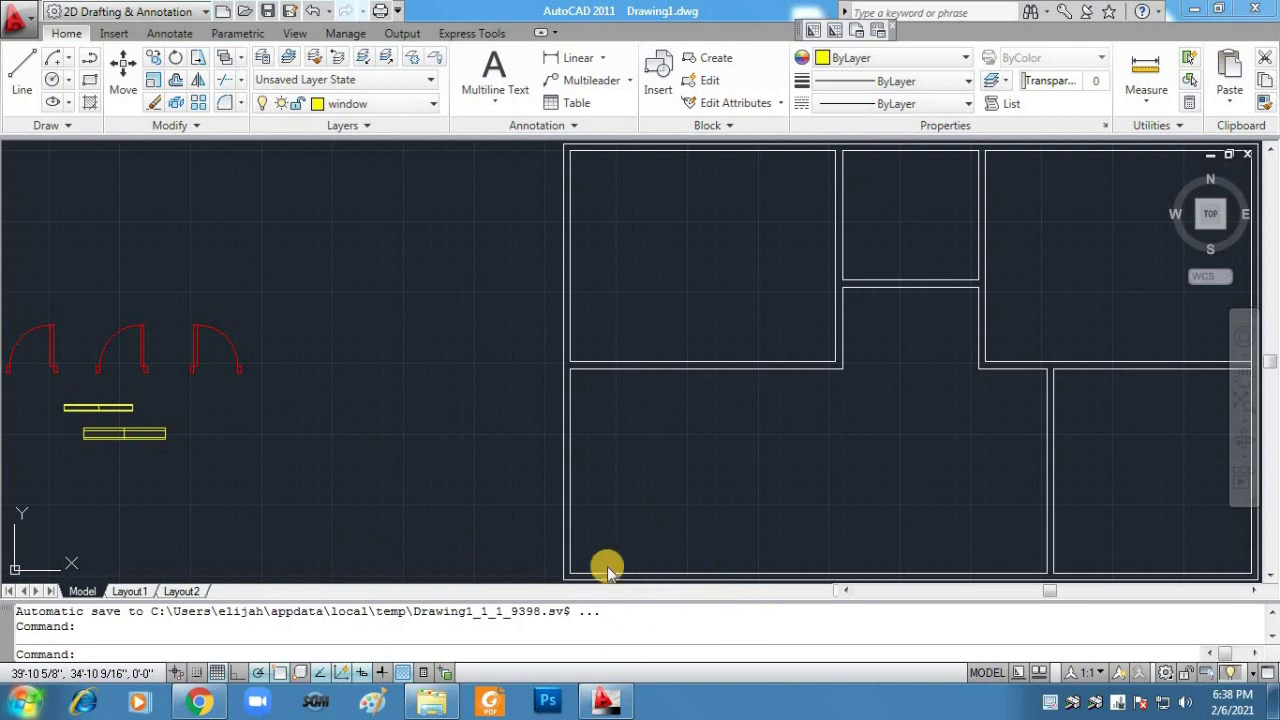
Step: Move the leftmost door block from beside the floor plan onto the right wall of the central recess
{"action": "left_click", "coordinate": [56, 372]}
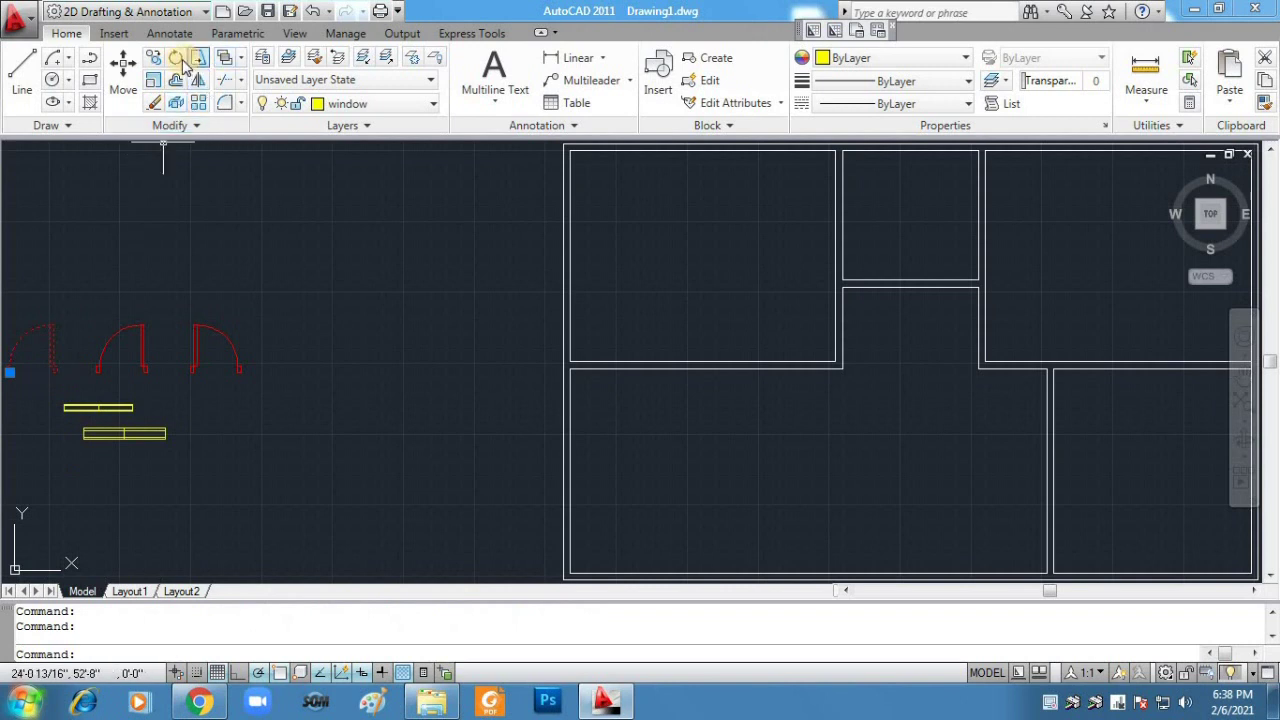
{"action": "left_click", "coordinate": [122, 68]}
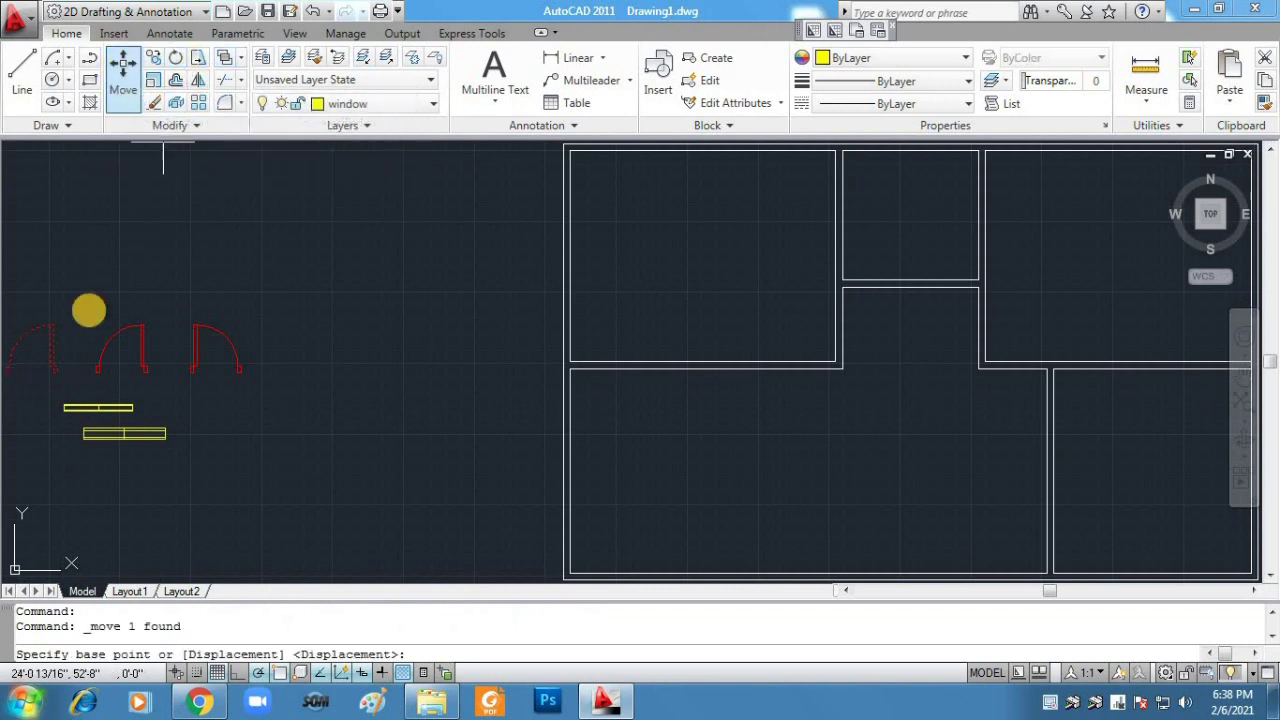
{"action": "left_click", "coordinate": [56, 372]}
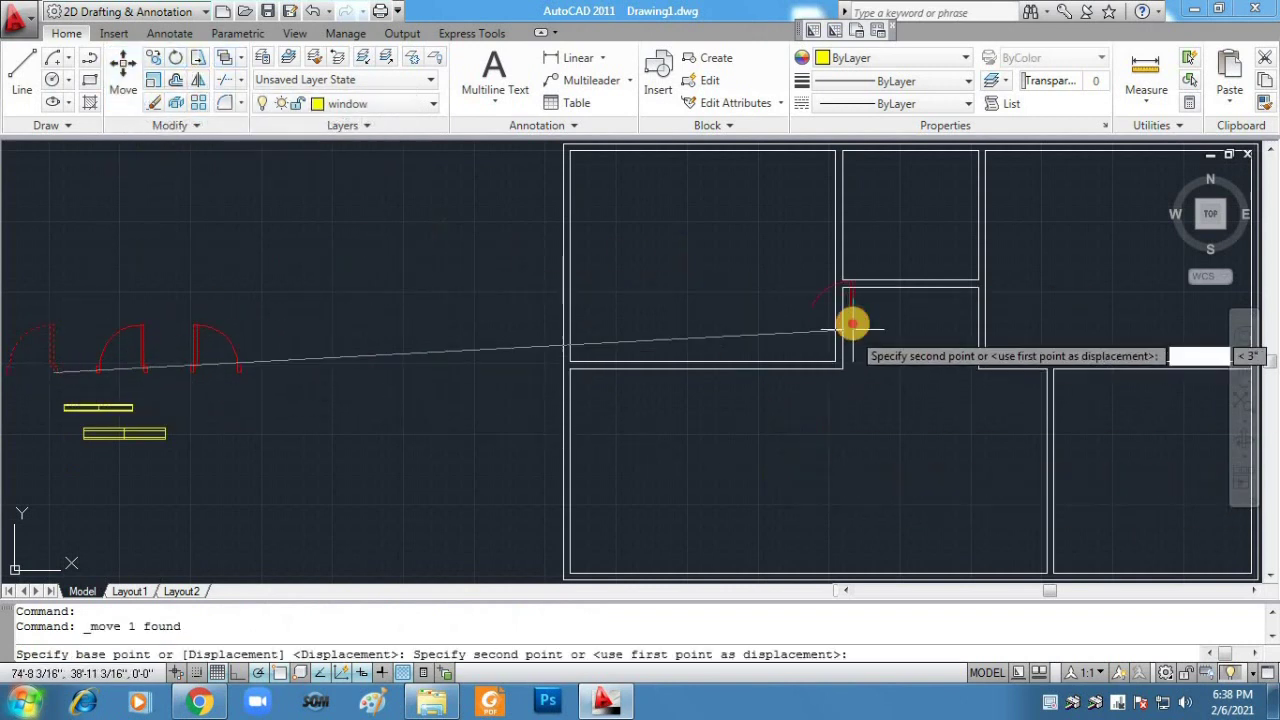
{"action": "left_click", "coordinate": [985, 349]}
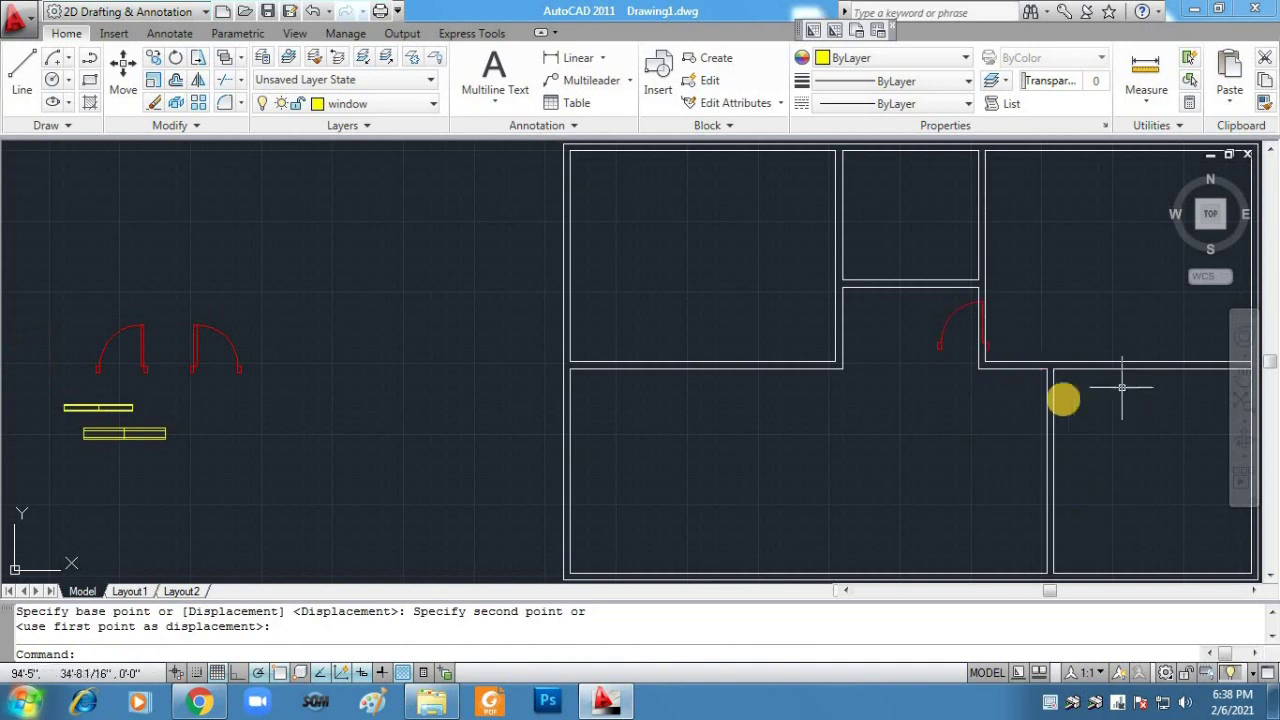
Step: Rotate the door on the central recess's right wall by 270 degrees
{"action": "scroll", "coordinate": [1181, 459], "scroll_direction": "up", "scroll_amount": 3}
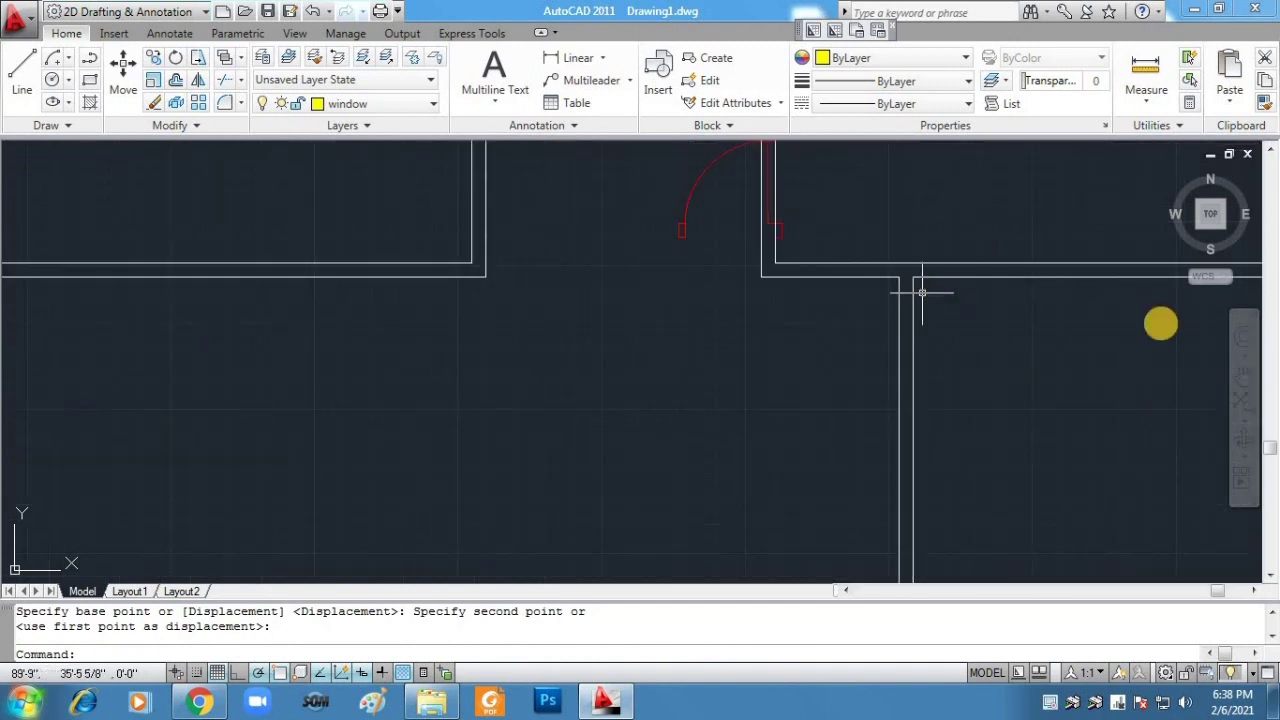
{"action": "left_click", "coordinate": [1244, 375]}
{"action": "left_click_drag", "start_coordinate": [716, 274], "coordinate": [707, 443]}
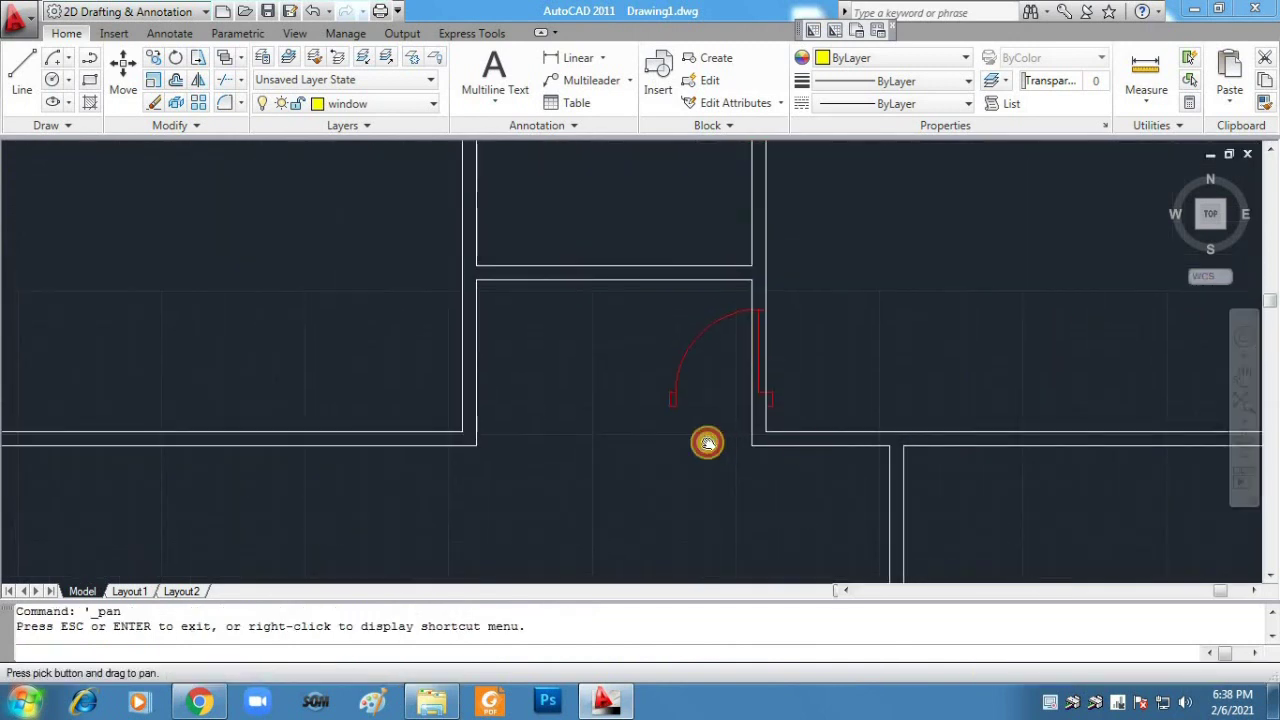
{"action": "key", "text": "Escape"}
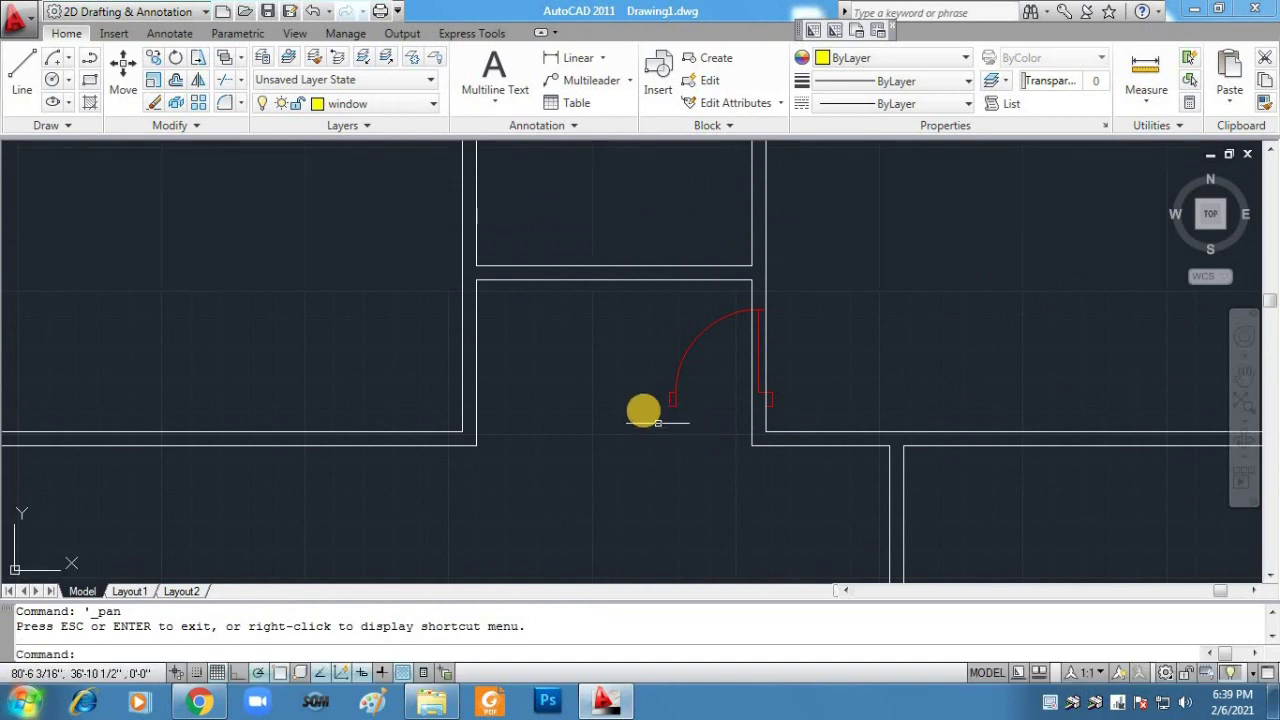
{"action": "left_click", "coordinate": [677, 405]}
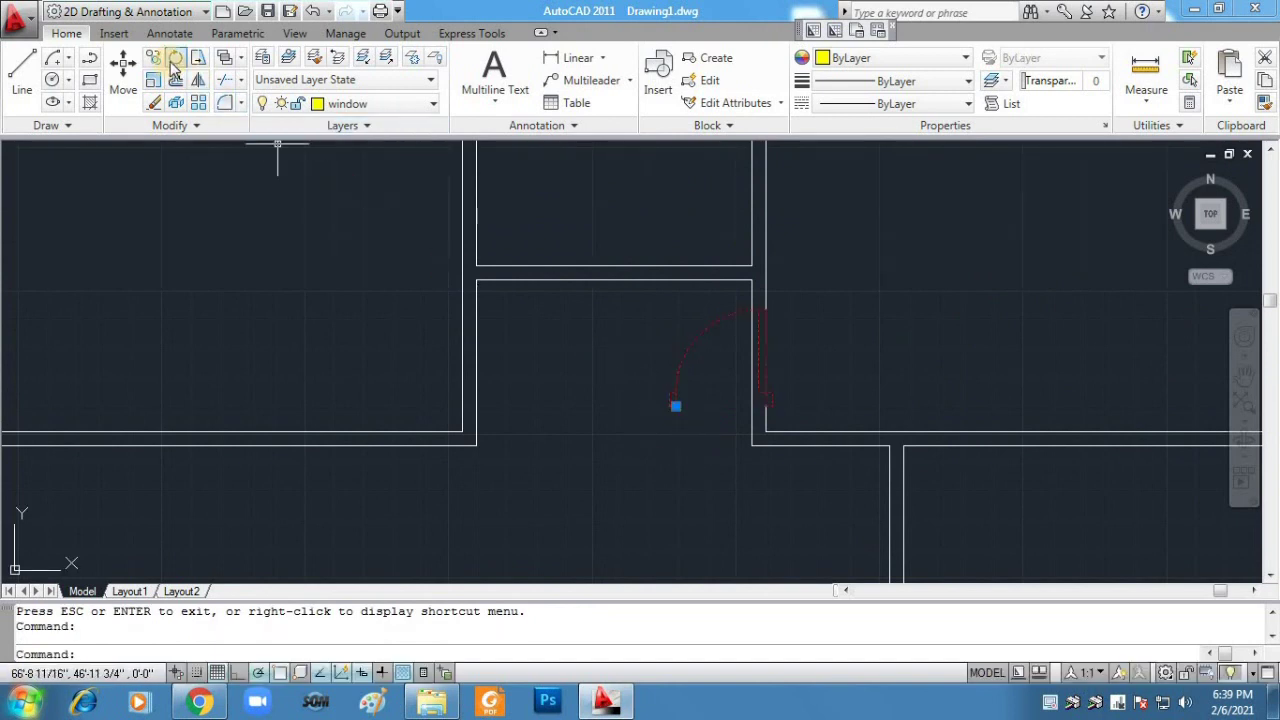
{"action": "left_click", "coordinate": [175, 58]}
{"action": "left_click", "coordinate": [879, 381]}
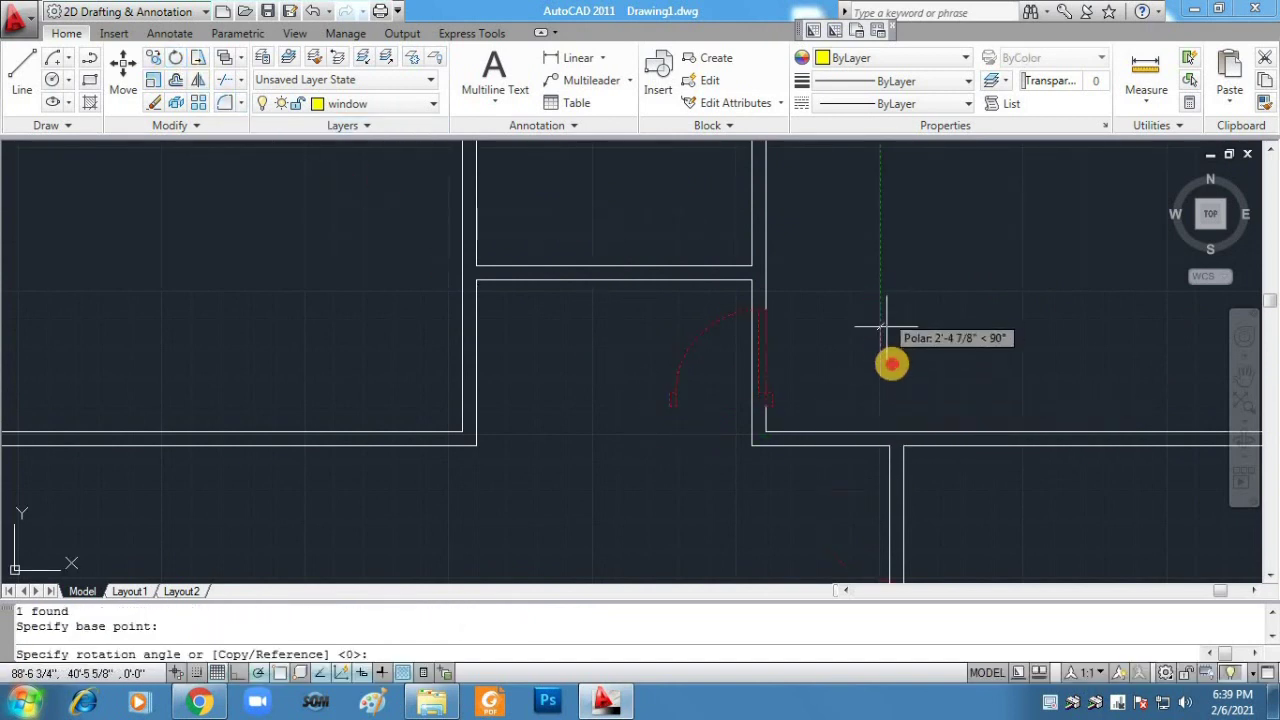
{"action": "left_click", "coordinate": [882, 436]}
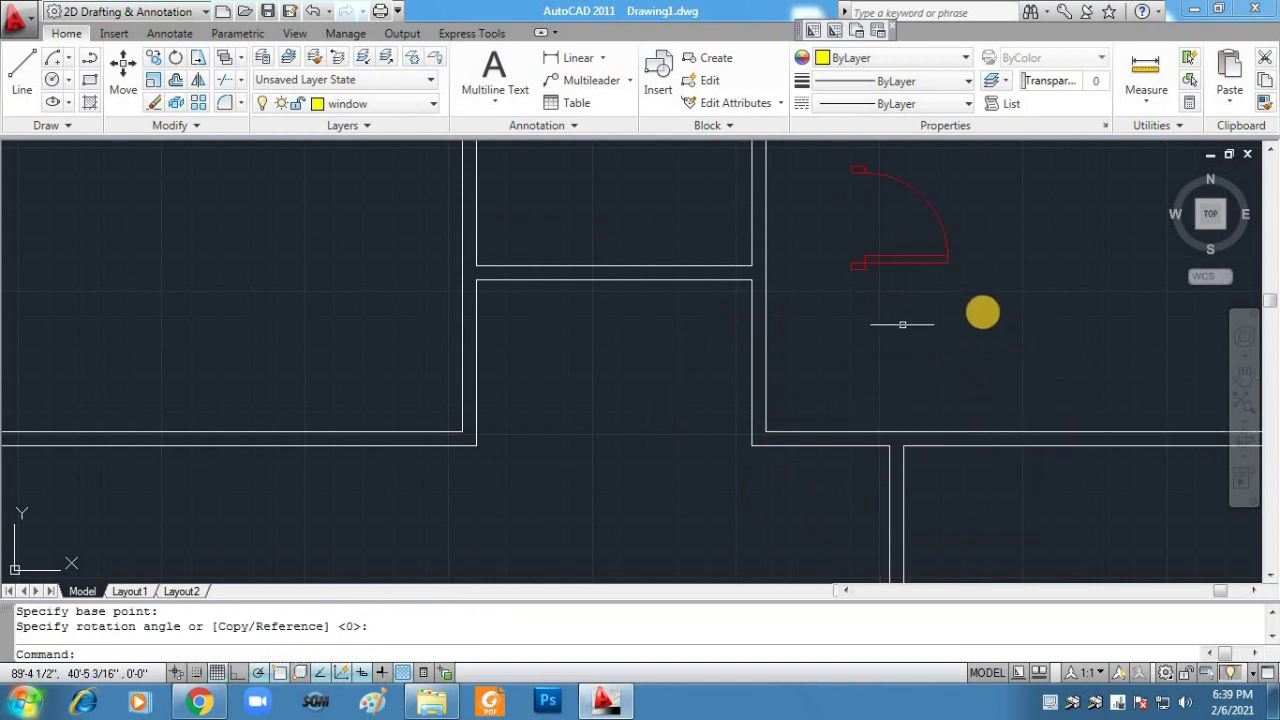
Step: Move the rotated door by its hinge-side frame corner onto the lower end of the recess's right wall
{"action": "left_click", "coordinate": [982, 313]}
{"action": "left_click", "coordinate": [842, 164]}
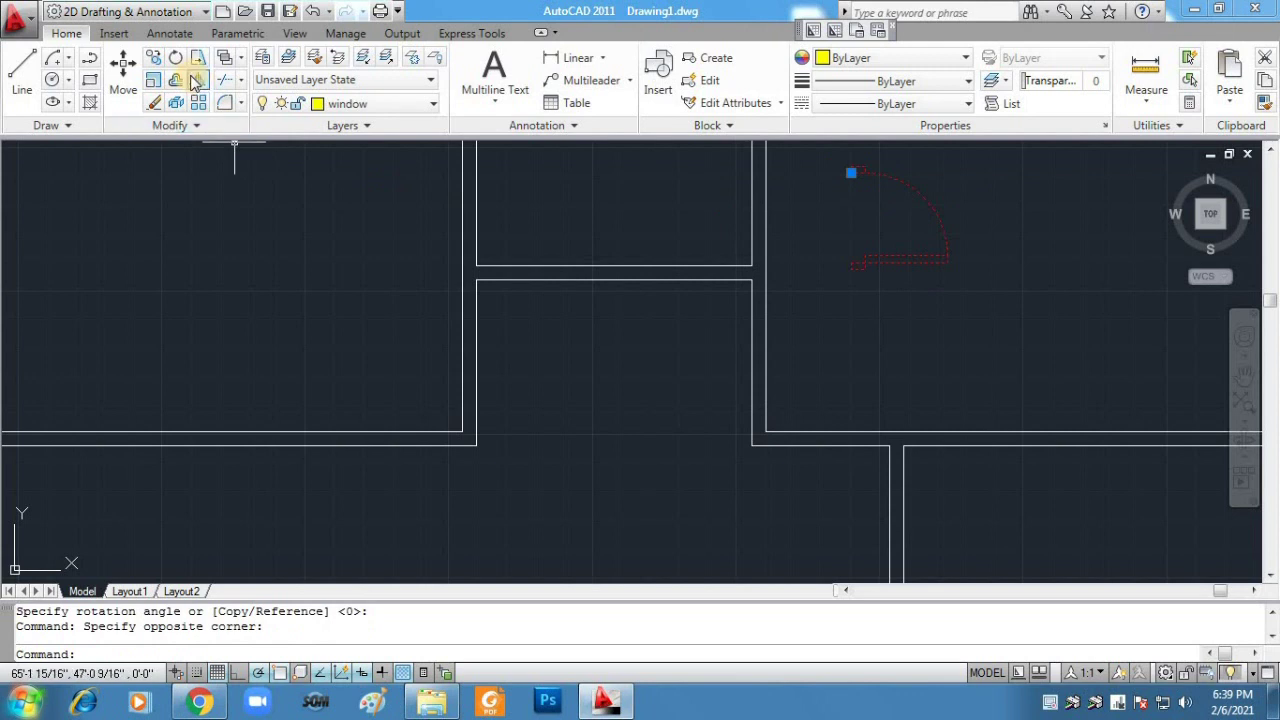
{"action": "left_click", "coordinate": [124, 80]}
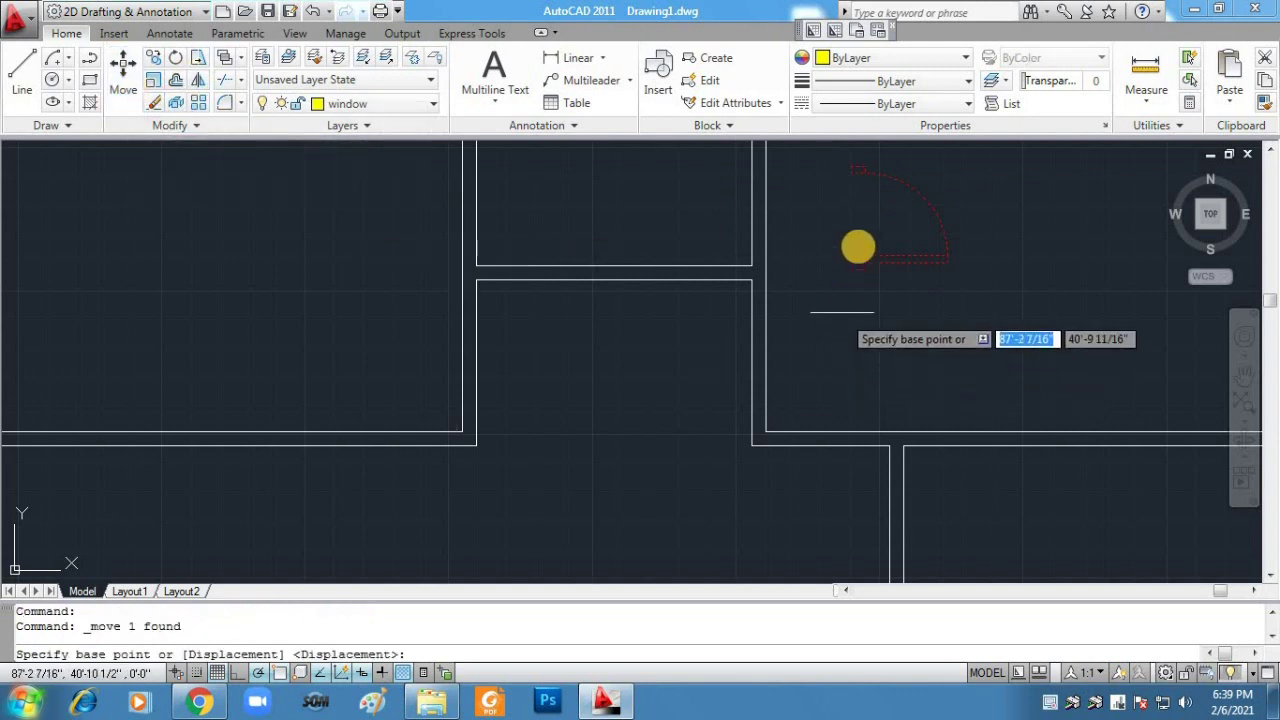
{"action": "left_click", "coordinate": [851, 265]}
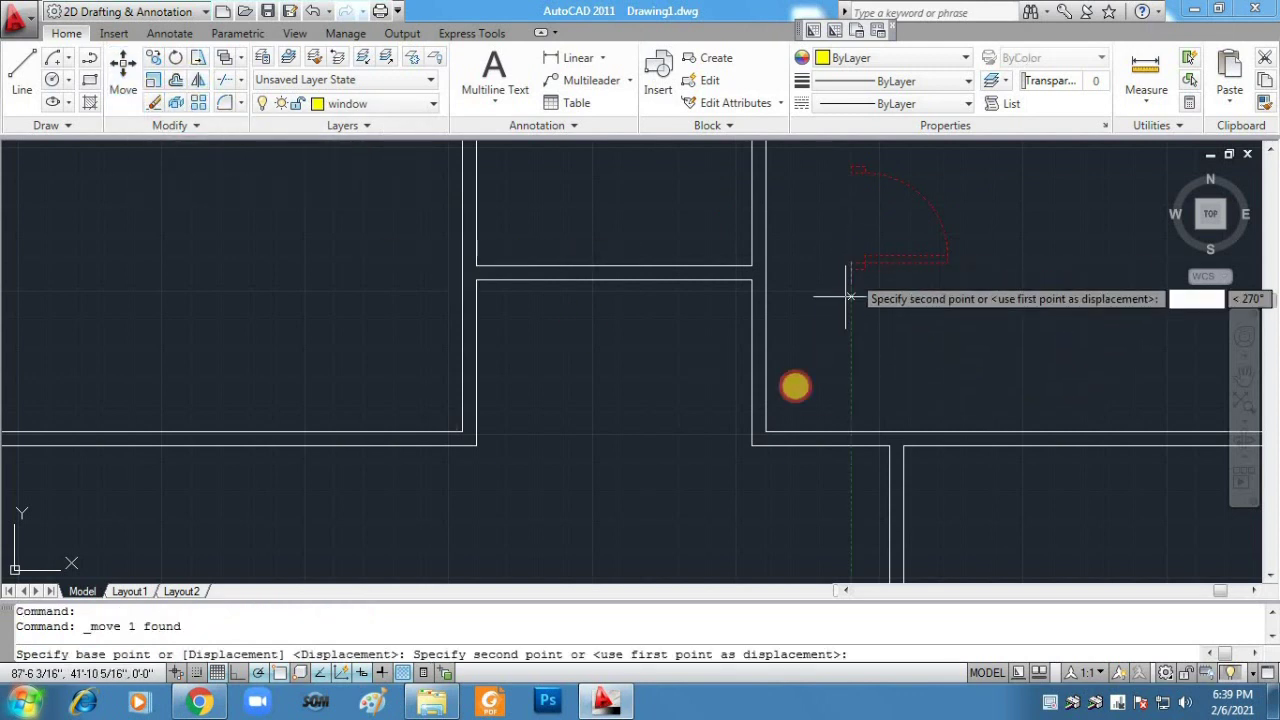
{"action": "left_click", "coordinate": [751, 395]}
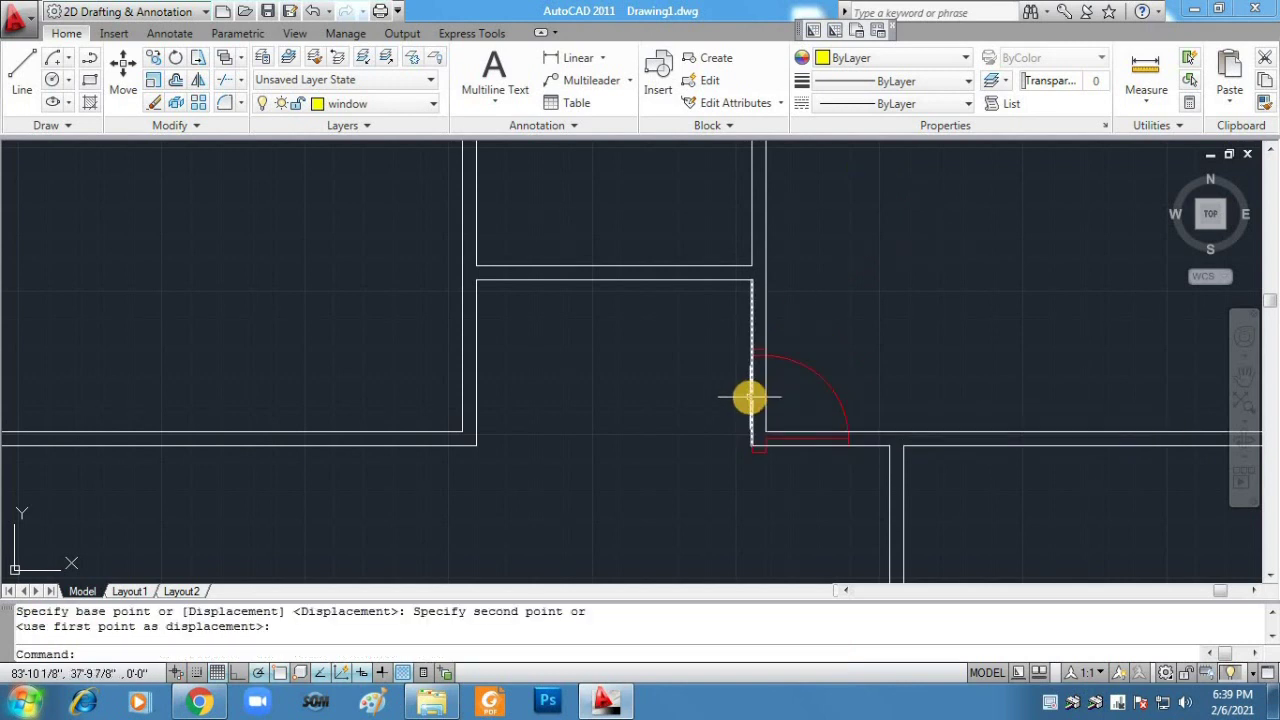
{"action": "left_click", "coordinate": [818, 495]}
{"action": "left_click", "coordinate": [734, 340]}
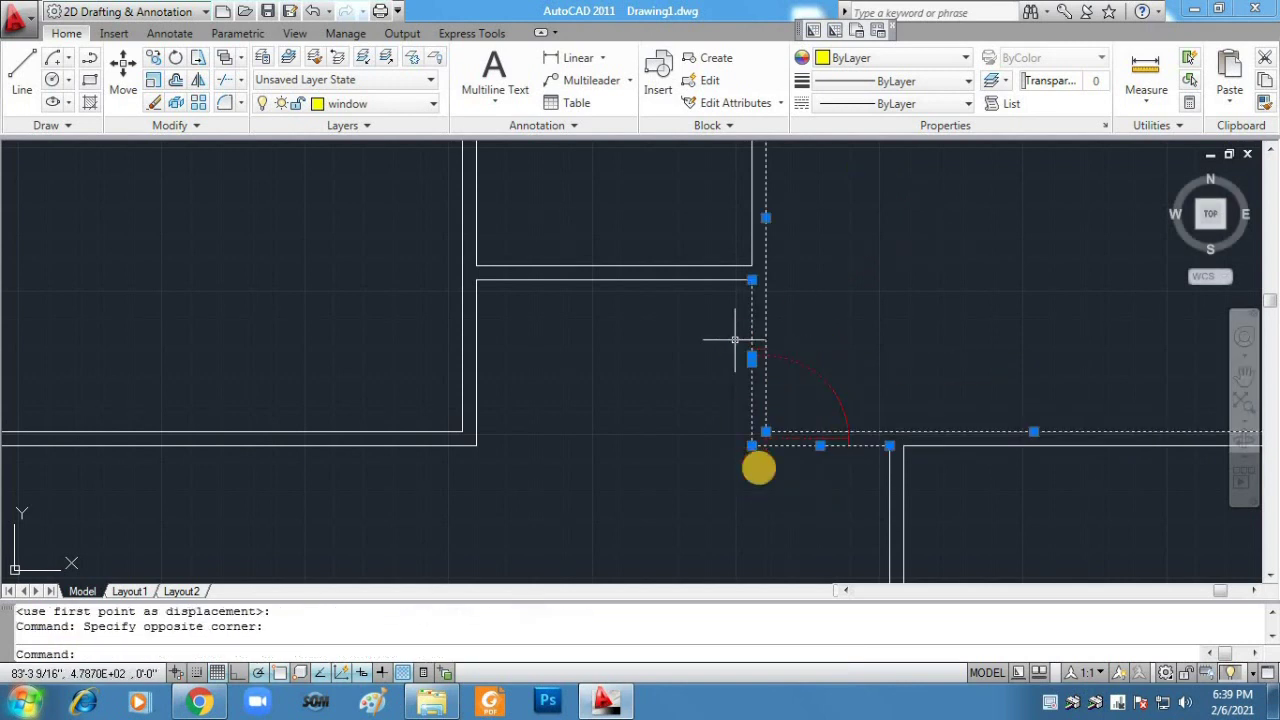
{"action": "left_click", "coordinate": [786, 500]}
{"action": "key", "text": "Escape"}
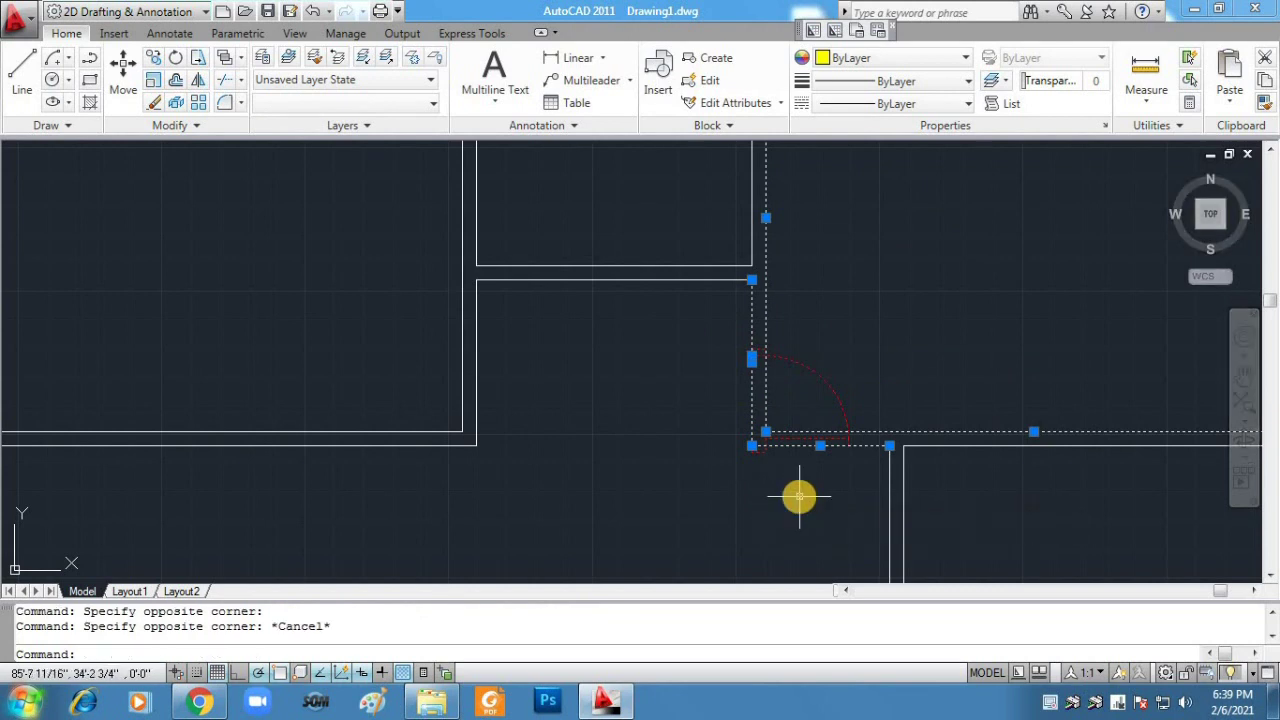
Step: Move the door about 1'-7 1/2" straight up along the recess's right wall
{"action": "left_click", "coordinate": [815, 372]}
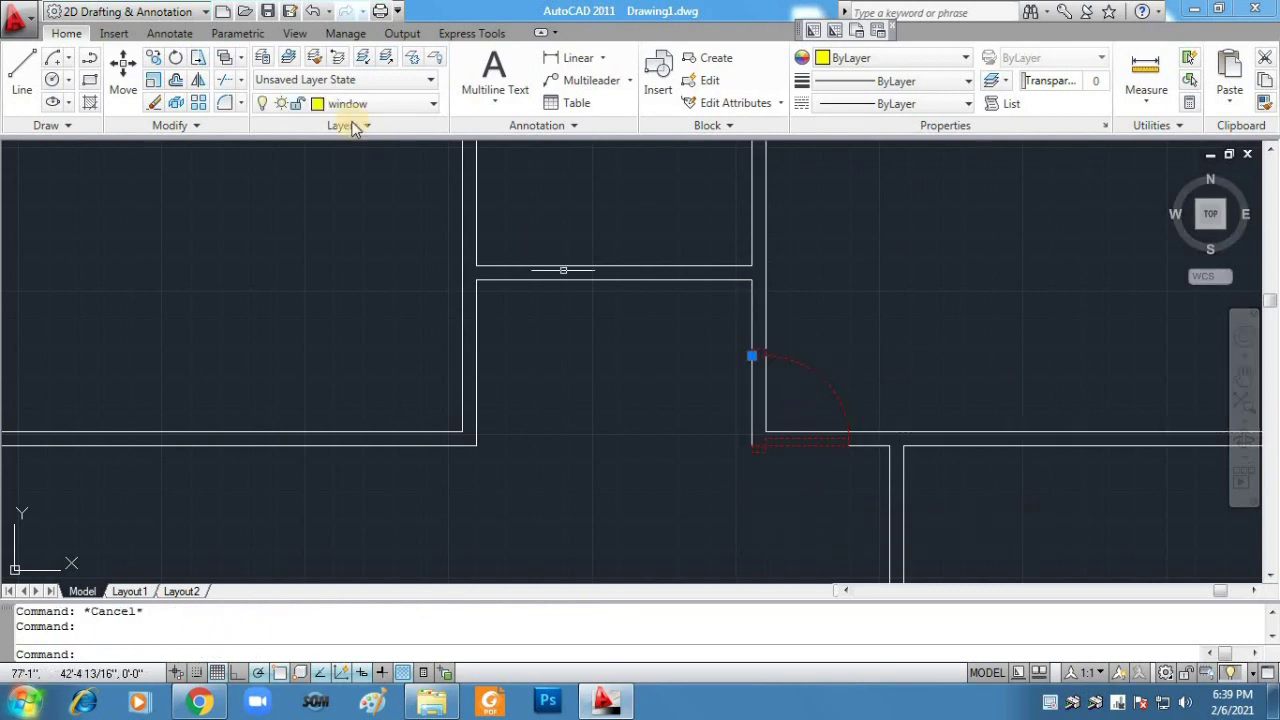
{"action": "left_click", "coordinate": [751, 440]}
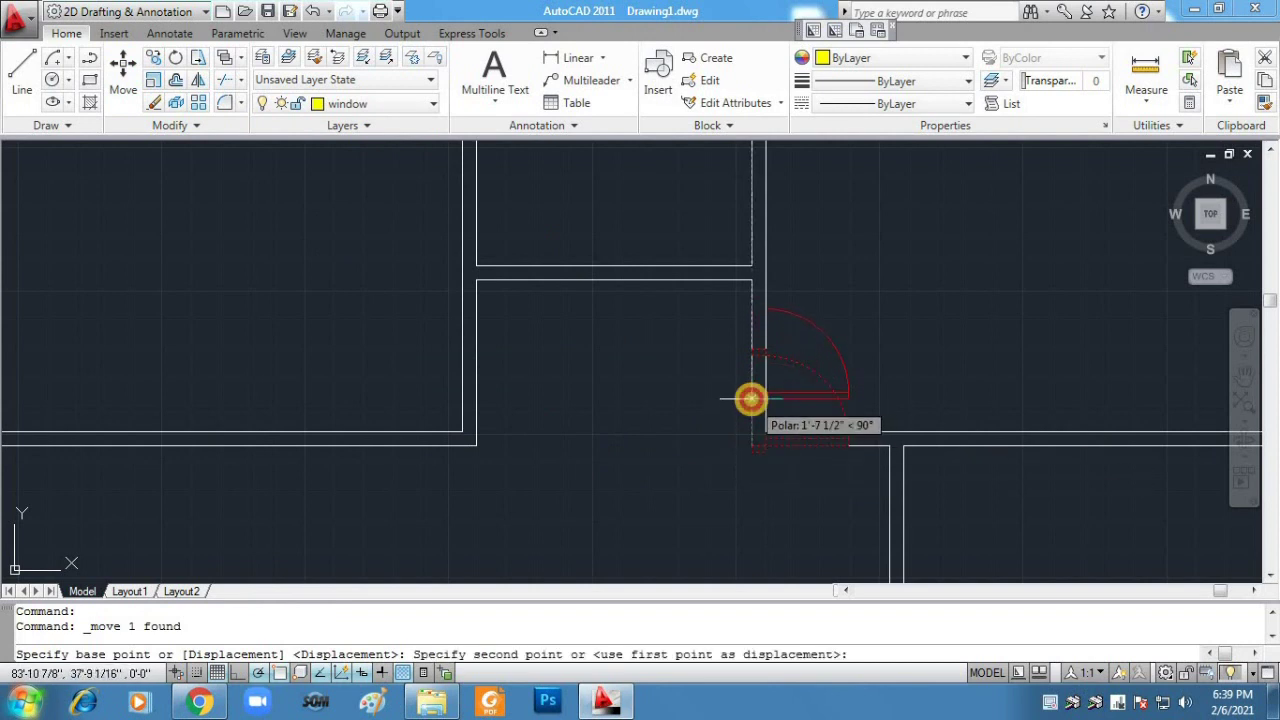
{"action": "left_click", "coordinate": [751, 399]}
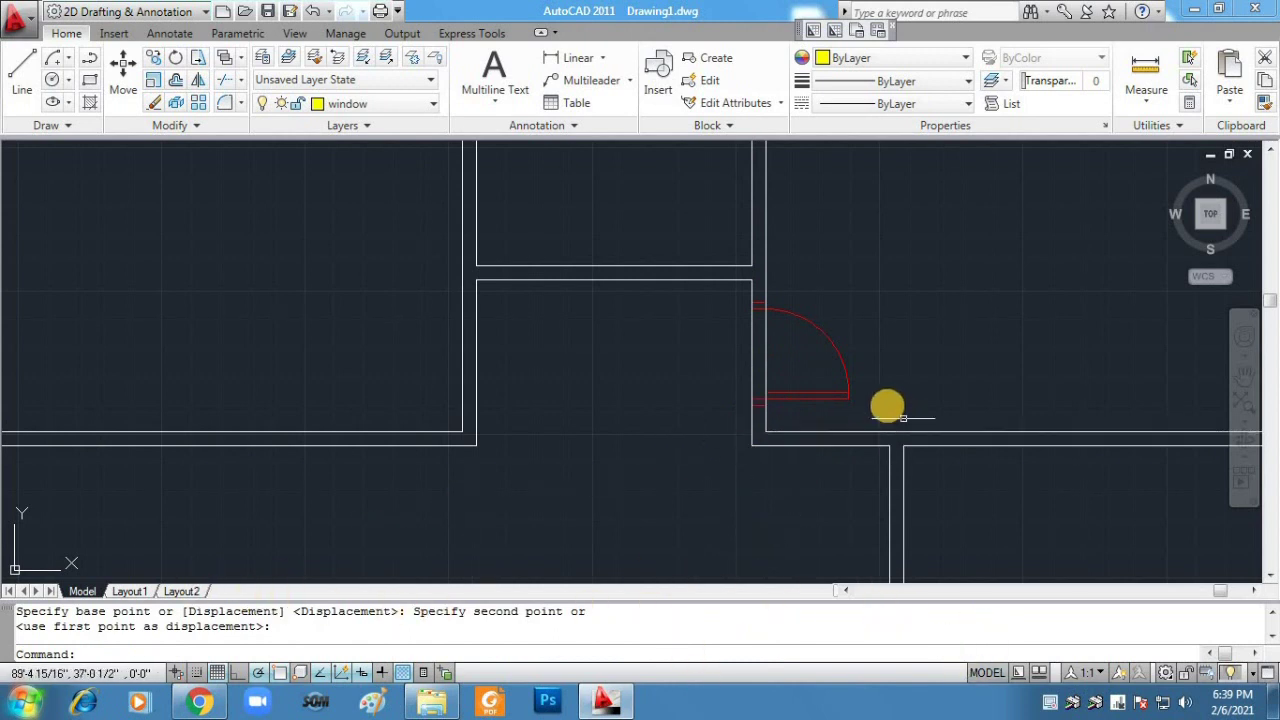
Step: Mirror the door about the vertical inner face of the recess's right wall, keeping the source door
{"action": "left_click", "coordinate": [845, 399]}
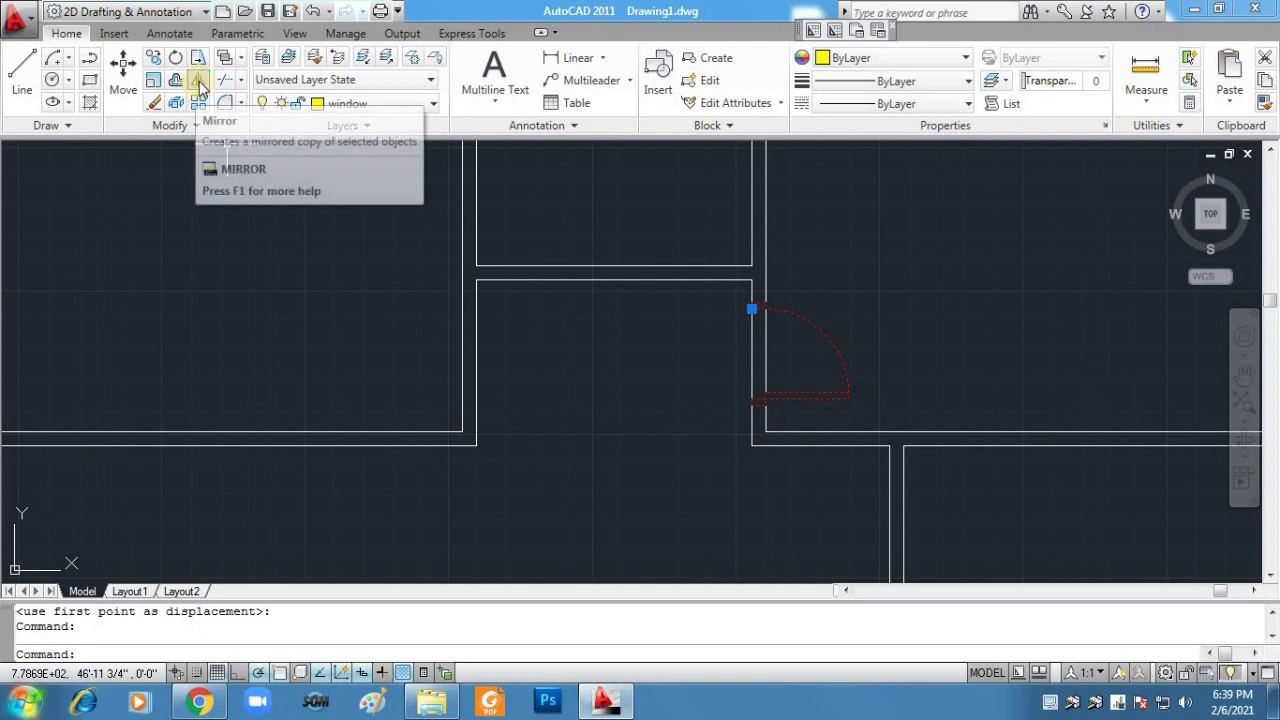
{"action": "left_click", "coordinate": [198, 82]}
{"action": "left_click", "coordinate": [752, 400]}
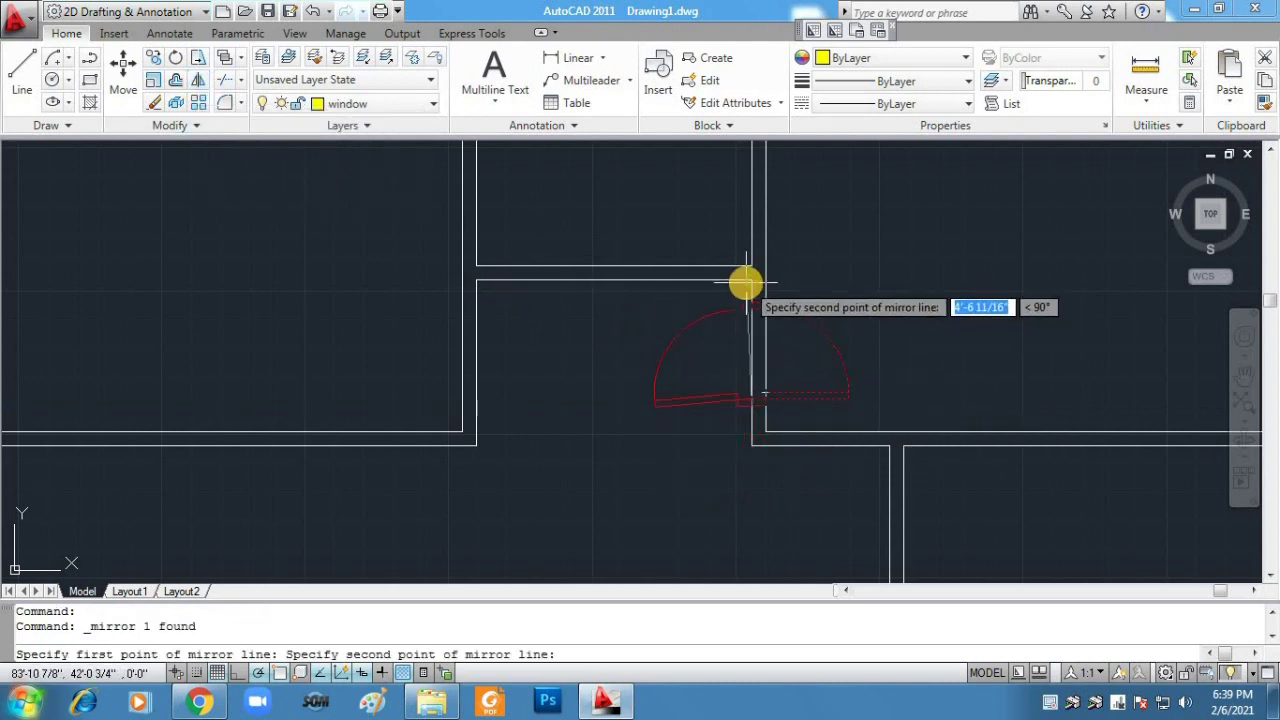
{"action": "left_click", "coordinate": [750, 233]}
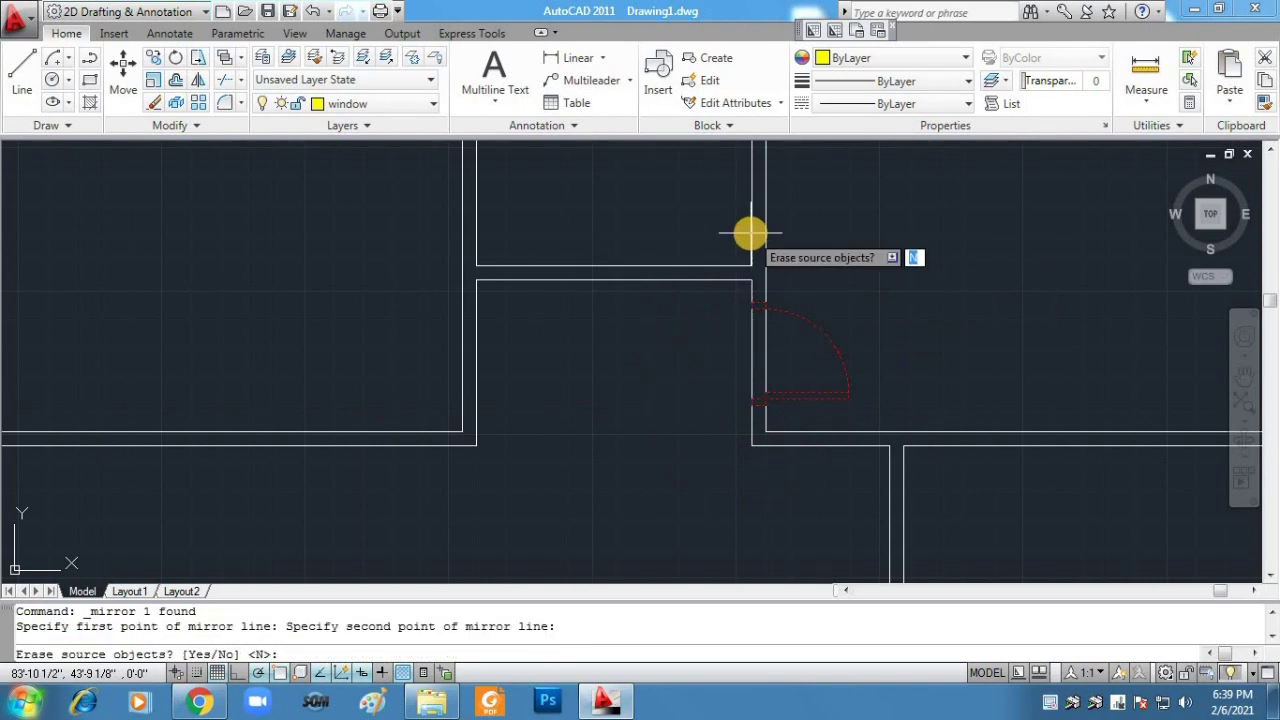
{"action": "key", "text": "Return"}
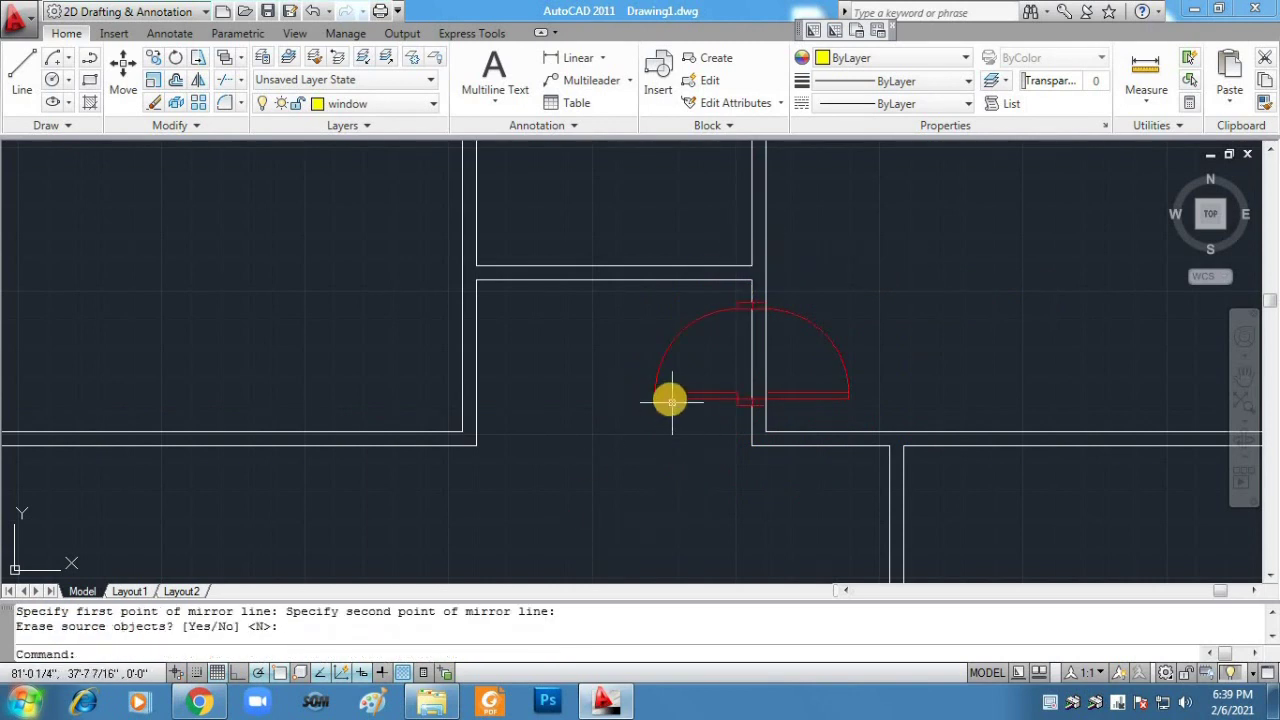
Step: Move the mirrored door 10'-0" horizontally onto the recess's left wall
{"action": "left_click", "coordinate": [670, 400]}
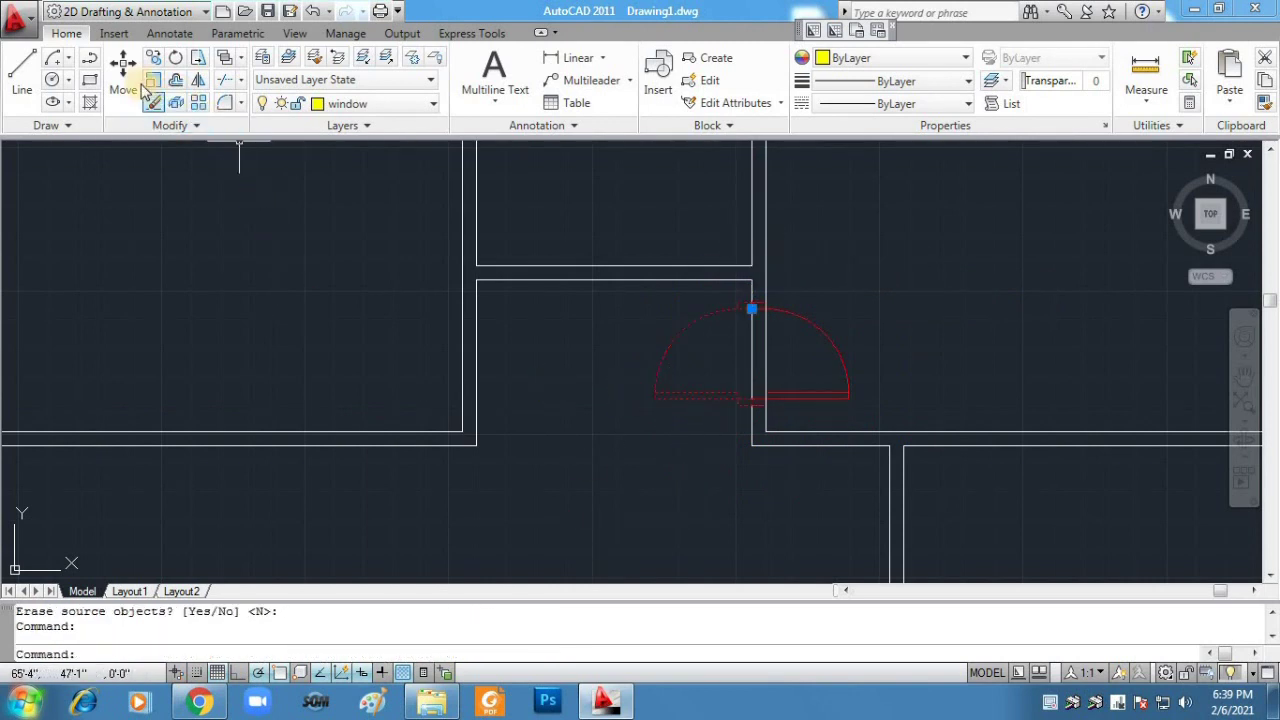
{"action": "left_click", "coordinate": [124, 70]}
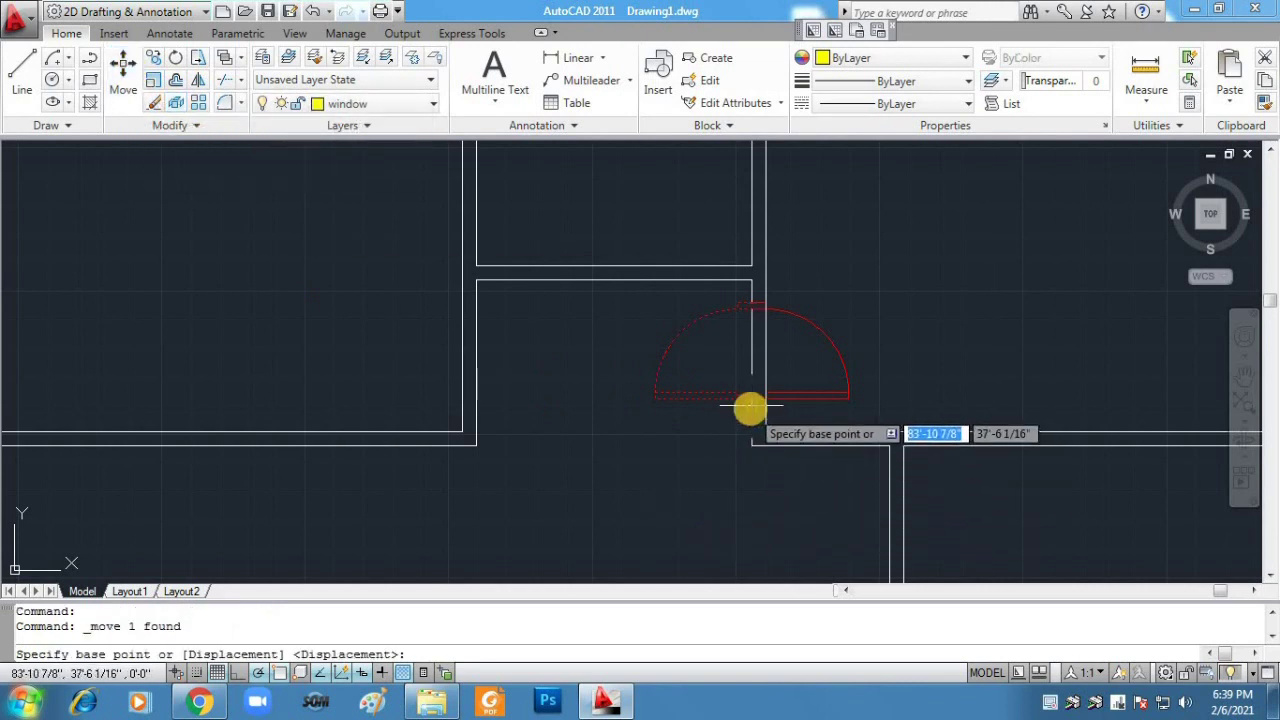
{"action": "left_click", "coordinate": [752, 404]}
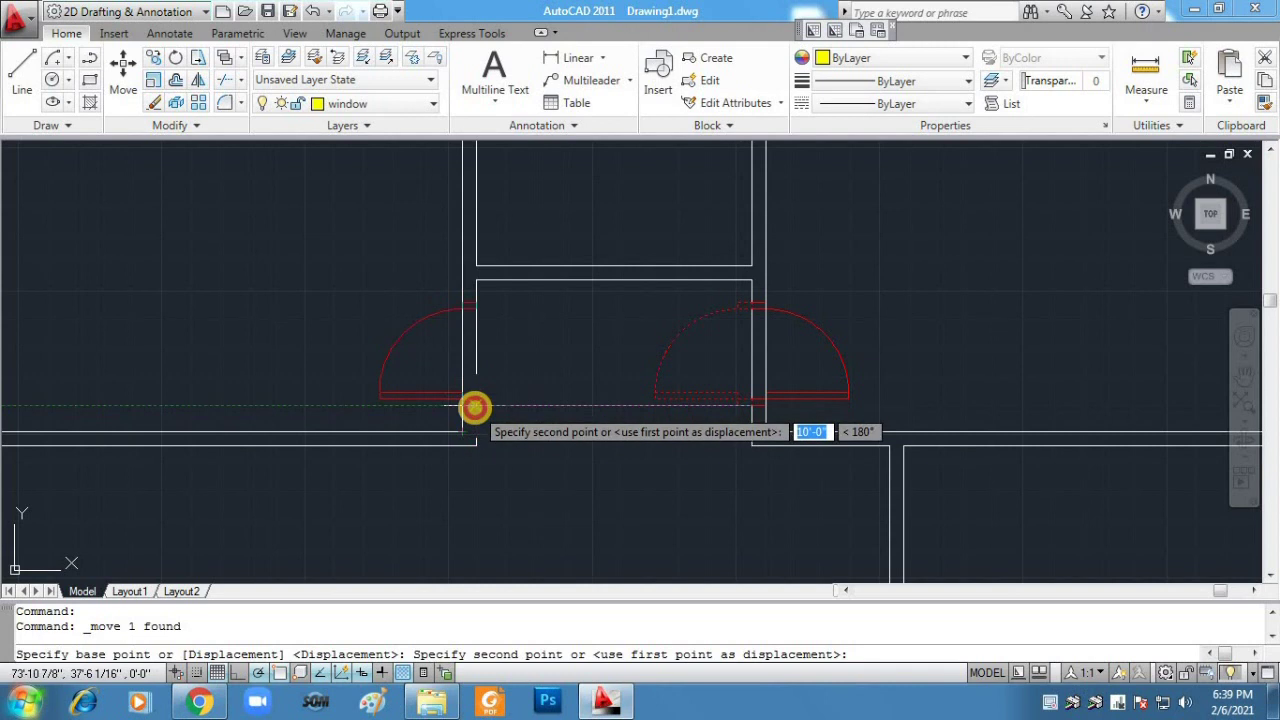
{"action": "left_click", "coordinate": [475, 407]}
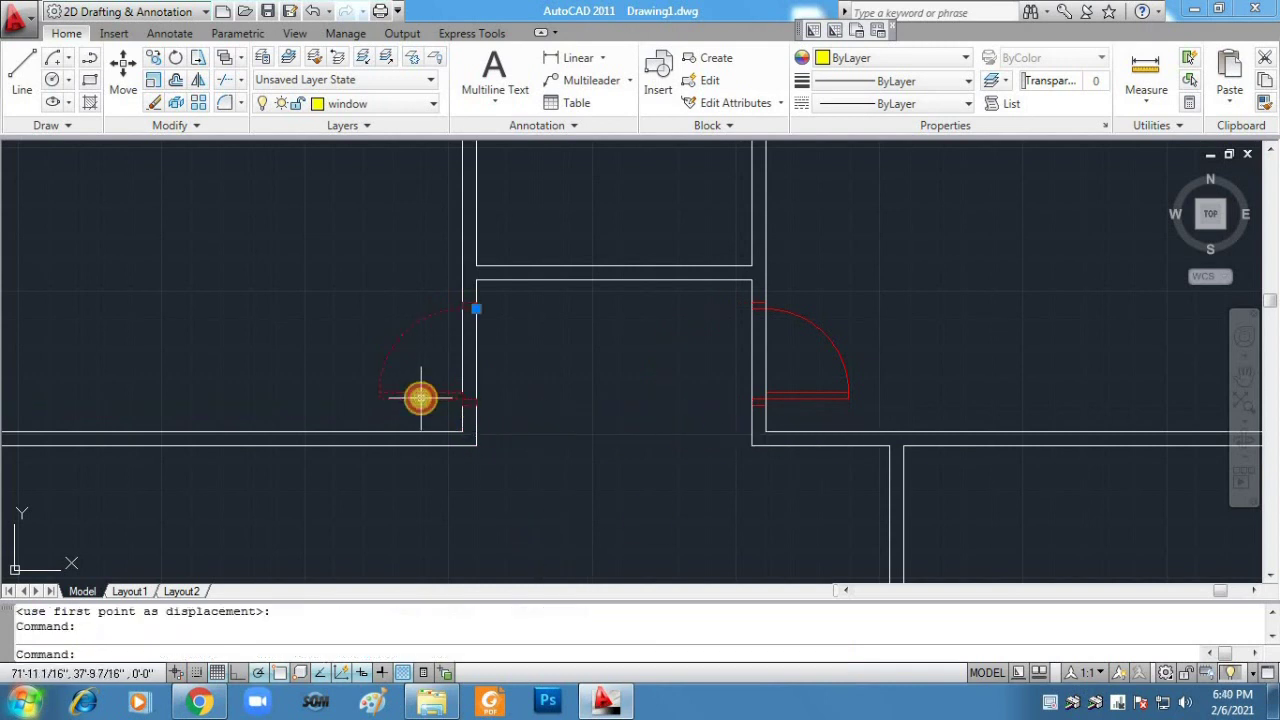
Step: Copy the recess's left-wall door once, placing the copy between the recess and the small upper middle room
{"action": "left_click", "coordinate": [152, 58]}
{"action": "left_click", "coordinate": [476, 304]}
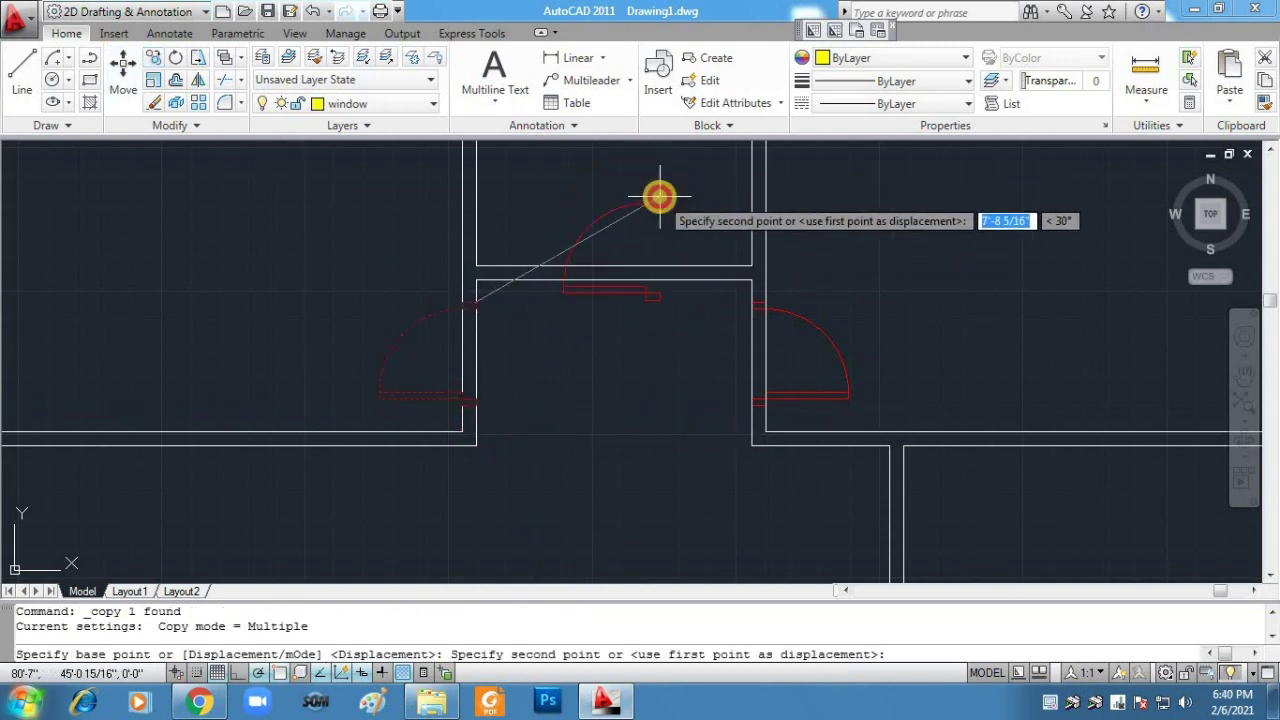
{"action": "left_click", "coordinate": [657, 199]}
{"action": "key", "text": "Return"}
Step: Rotate the copied door by 270 degrees so it suits the small upper room's horizontal wall
{"action": "left_click", "coordinate": [175, 58]}
{"action": "left_click", "coordinate": [828, 245]}
{"action": "left_click", "coordinate": [830, 403]}
Step: Move the rotated door copy onto the horizontal wall between the recess and the small upper middle room
{"action": "scroll", "coordinate": [889, 343], "scroll_direction": "up", "scroll_amount": 2}
{"action": "scroll", "coordinate": [980, 317], "scroll_direction": "down", "scroll_amount": 4}
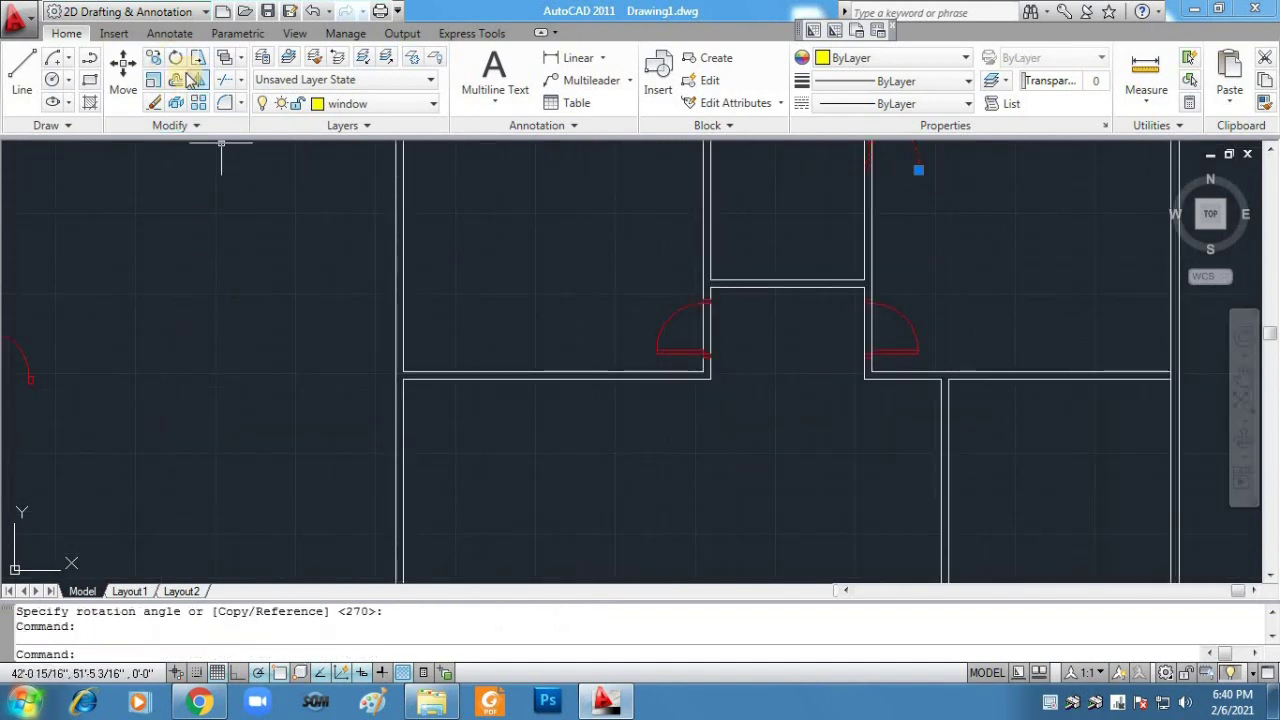
{"action": "left_click", "coordinate": [123, 75]}
{"action": "left_click", "coordinate": [919, 168]}
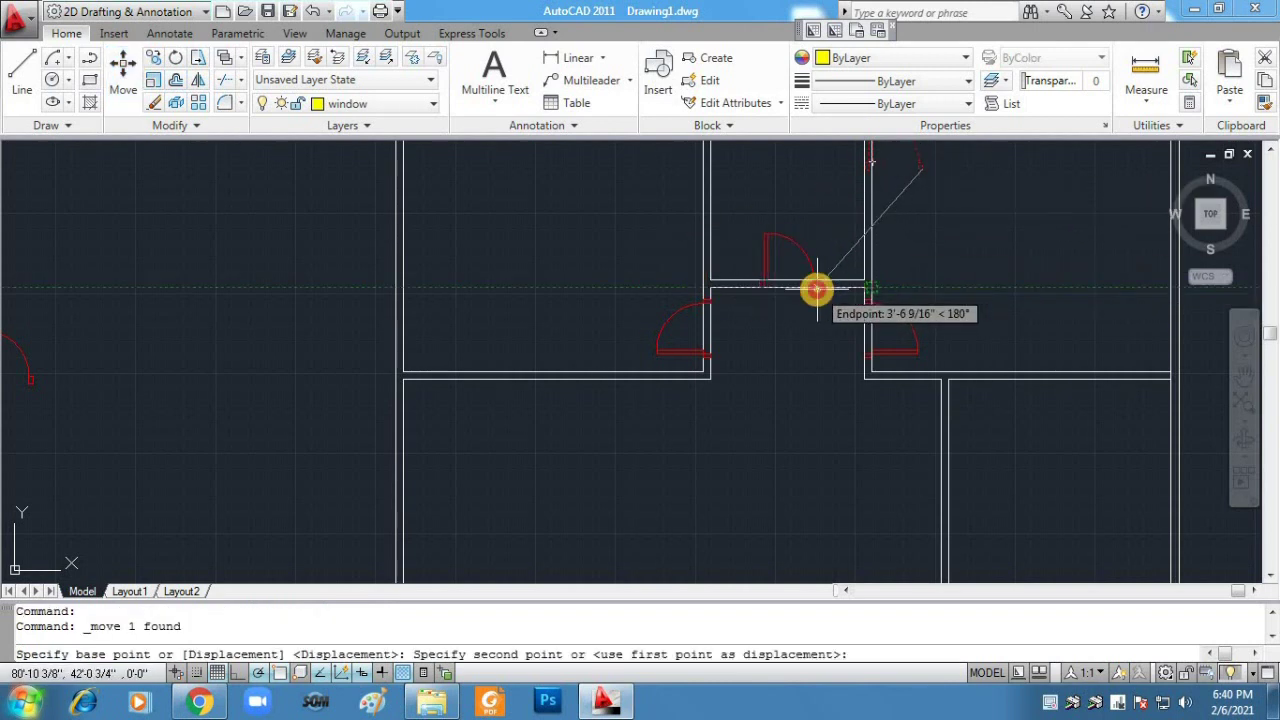
{"action": "left_click", "coordinate": [817, 290]}
Step: Copy the door on the recess's right wall onto the vertical wall of the lower right room, near its upper end
{"action": "scroll", "coordinate": [860, 449], "scroll_direction": "down", "scroll_amount": 4}
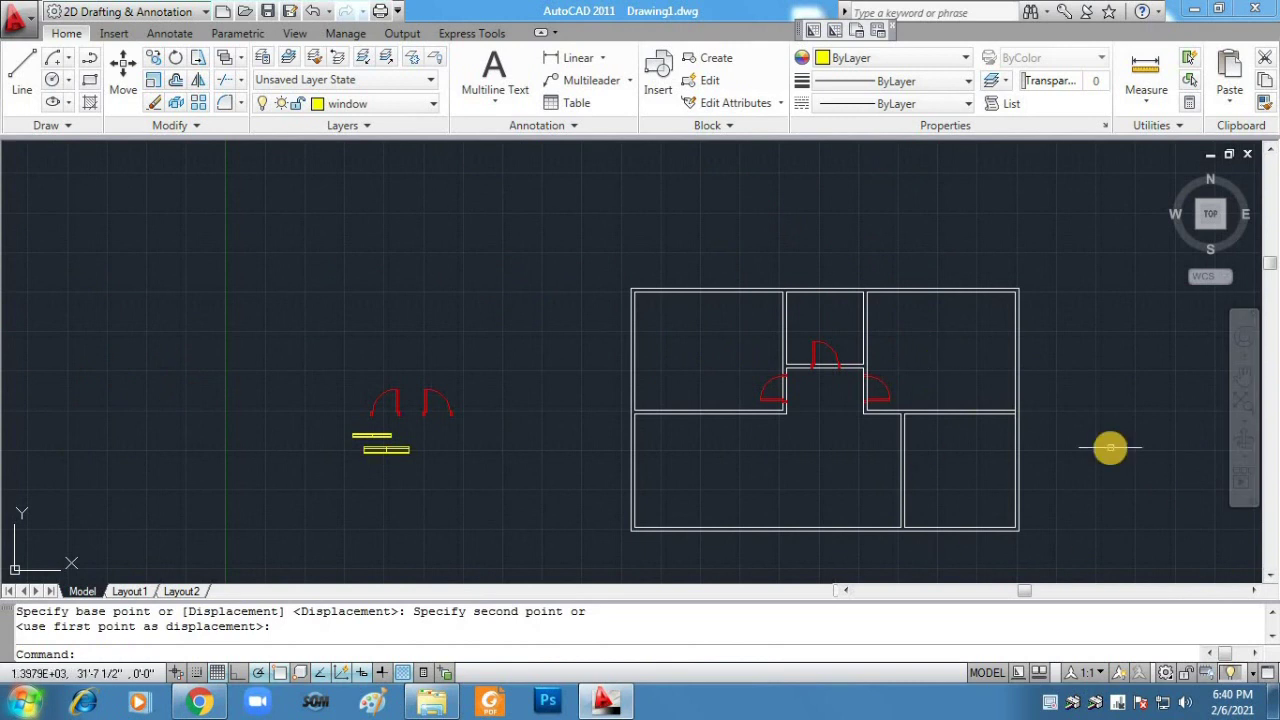
{"action": "scroll", "coordinate": [1114, 448], "scroll_direction": "up", "scroll_amount": 3}
{"action": "scroll", "coordinate": [1162, 440], "scroll_direction": "down", "scroll_amount": 2}
{"action": "middle_click_drag", "start_coordinate": [828, 442], "coordinate": [857, 400]}
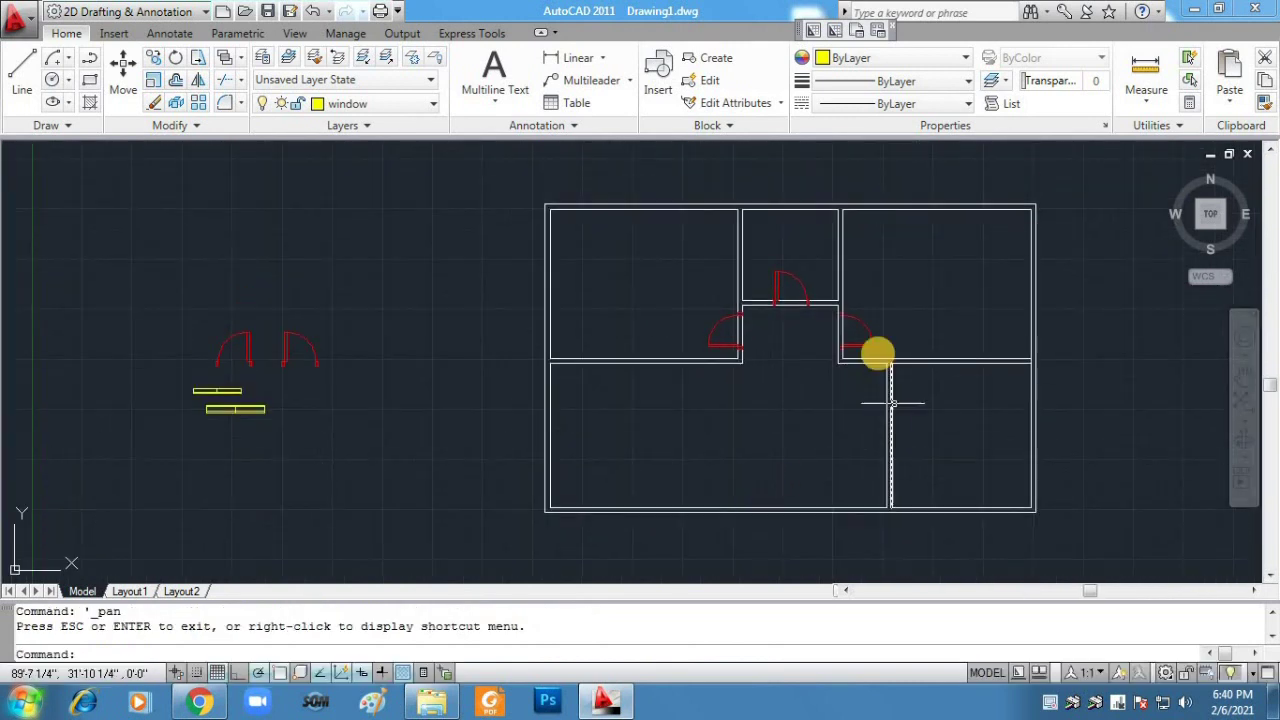
{"action": "left_click", "coordinate": [870, 345]}
{"action": "left_click", "coordinate": [152, 58]}
{"action": "left_click", "coordinate": [838, 316]}
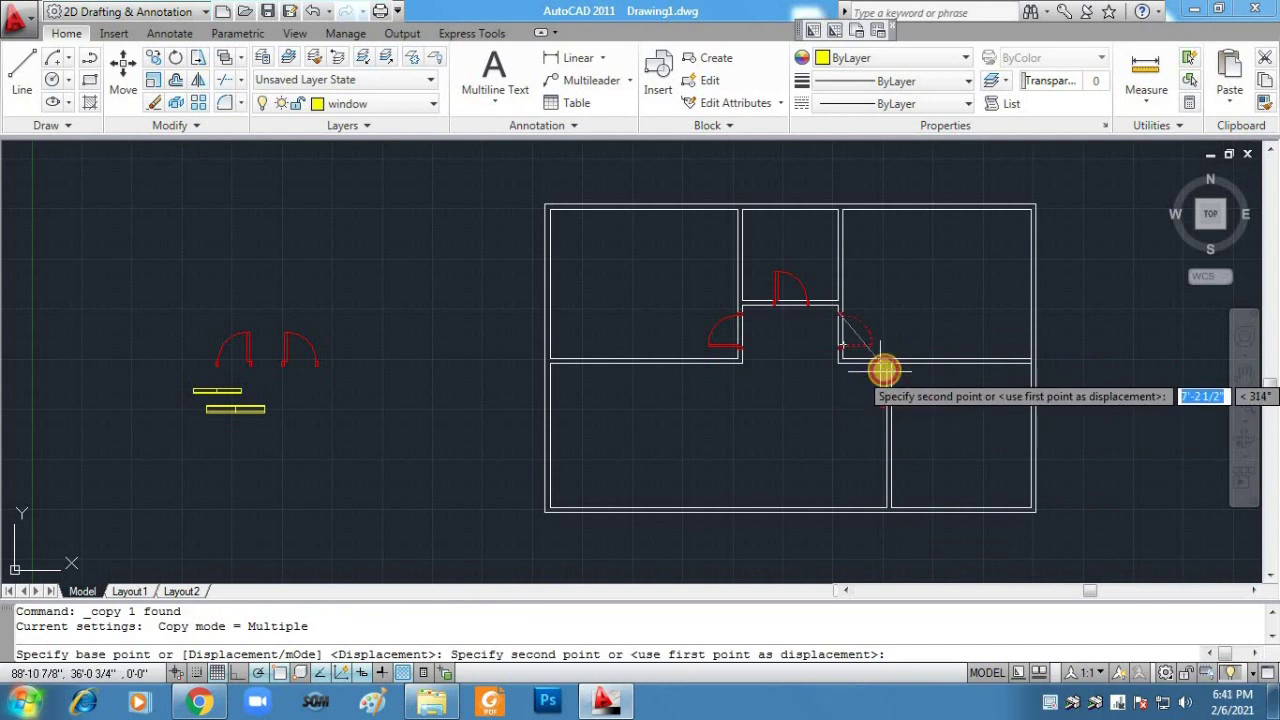
{"action": "left_click", "coordinate": [887, 392]}
{"action": "key", "text": "Return"}
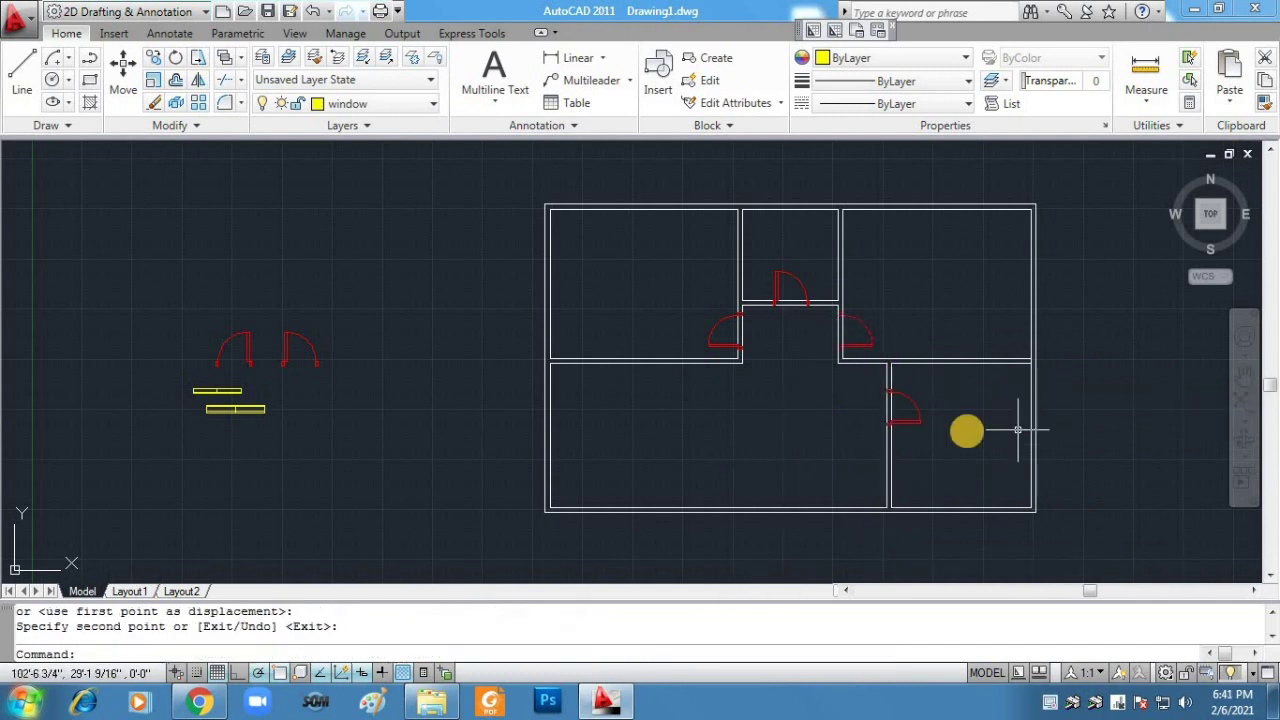
{"action": "scroll", "coordinate": [908, 437], "scroll_direction": "up", "scroll_amount": 3}
{"action": "scroll", "coordinate": [908, 437], "scroll_direction": "down", "scroll_amount": 5}
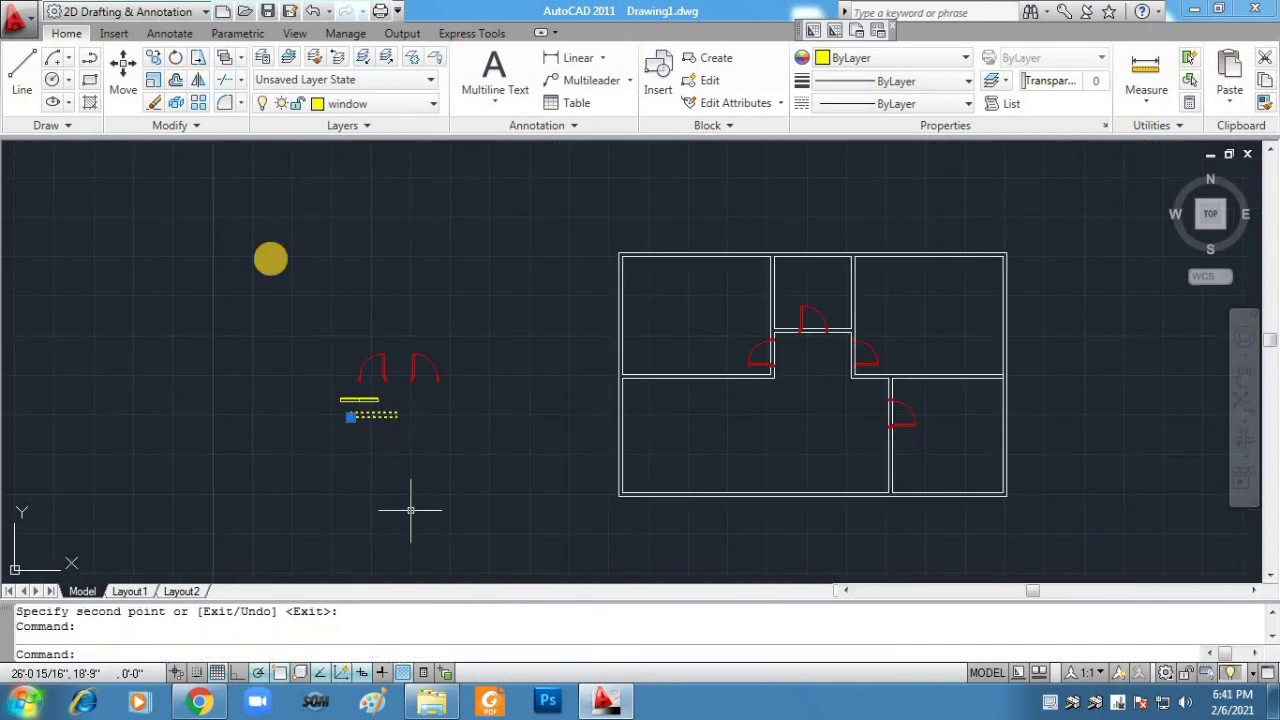
Step: Copy the longer window block once, placing the copy just above the upper-left room's top wall
{"action": "left_click", "coordinate": [398, 411]}
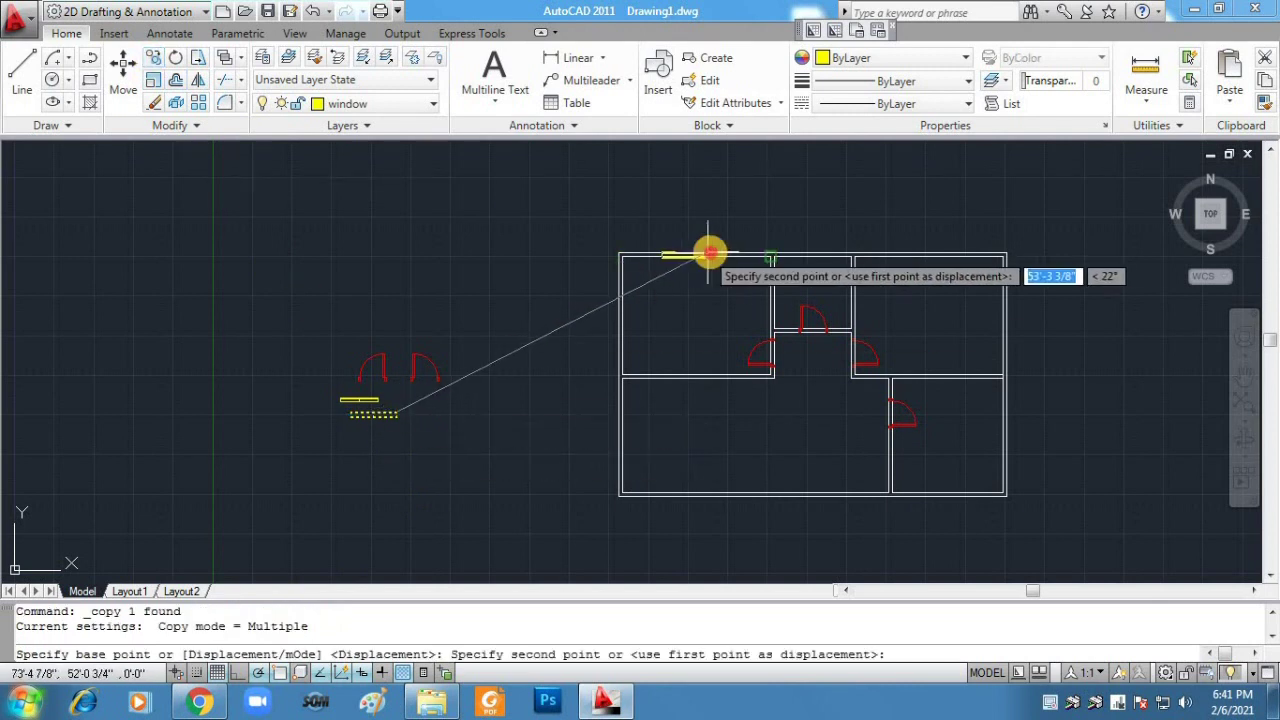
{"action": "left_click", "coordinate": [749, 226]}
{"action": "key", "text": "Return"}
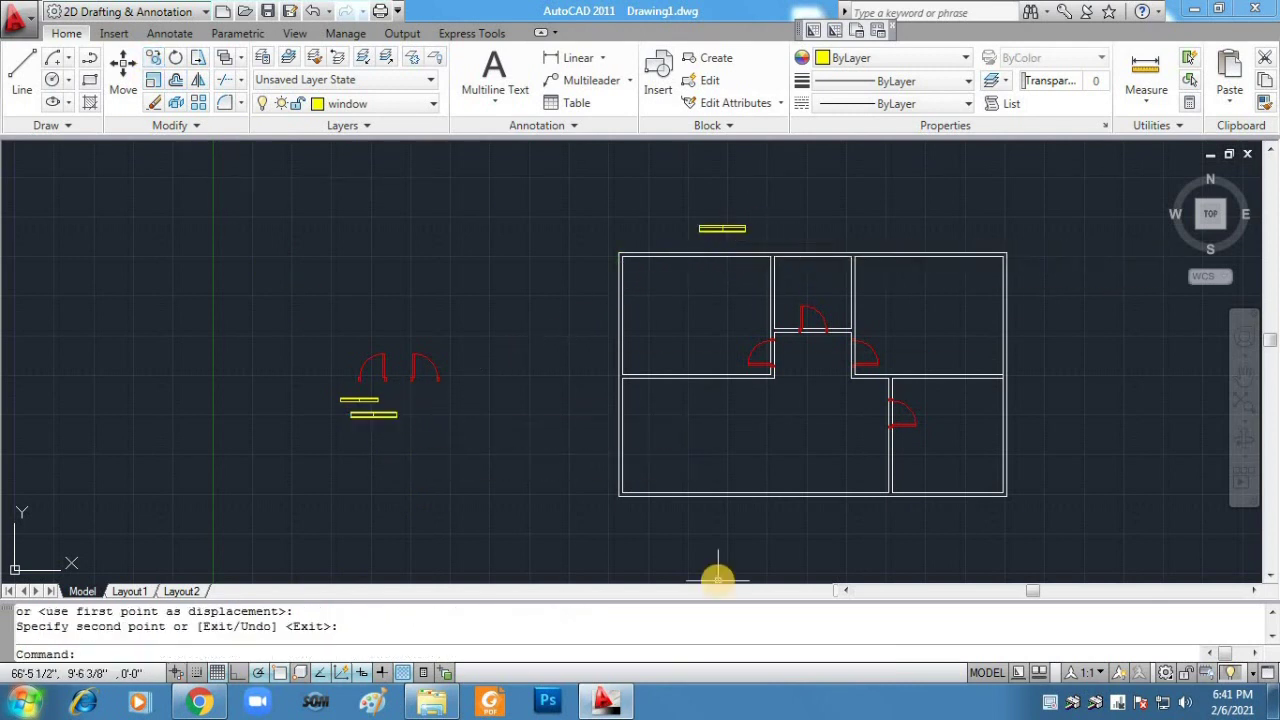
Step: Move the window copy by its end so it meets the outer top-left corner of the floor plan
{"action": "scroll", "coordinate": [930, 418], "scroll_direction": "up", "scroll_amount": 5}
{"action": "left_click", "coordinate": [1244, 375]}
{"action": "left_click_drag", "start_coordinate": [755, 170], "coordinate": [789, 550]}
{"action": "left_click_drag", "start_coordinate": [805, 355], "coordinate": [768, 493]}
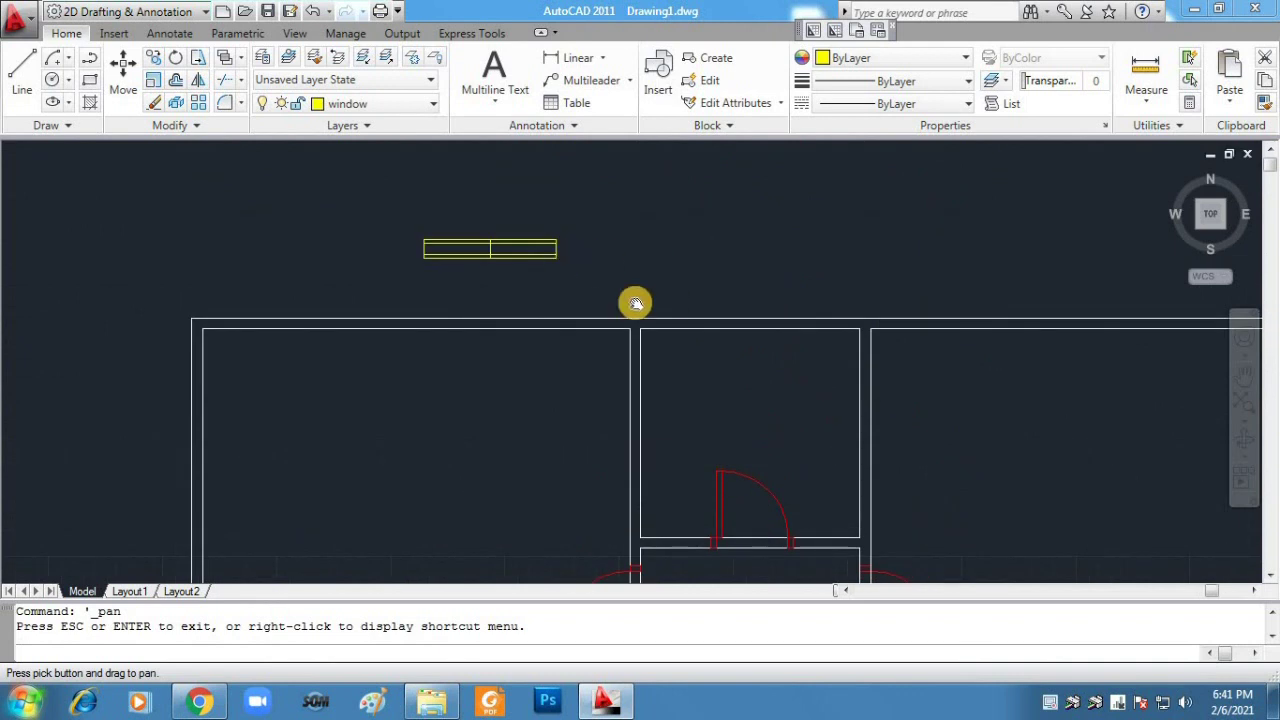
{"action": "key", "text": "Escape"}
{"action": "left_click_drag", "start_coordinate": [555, 260], "coordinate": [411, 229]}
{"action": "left_click", "coordinate": [123, 75]}
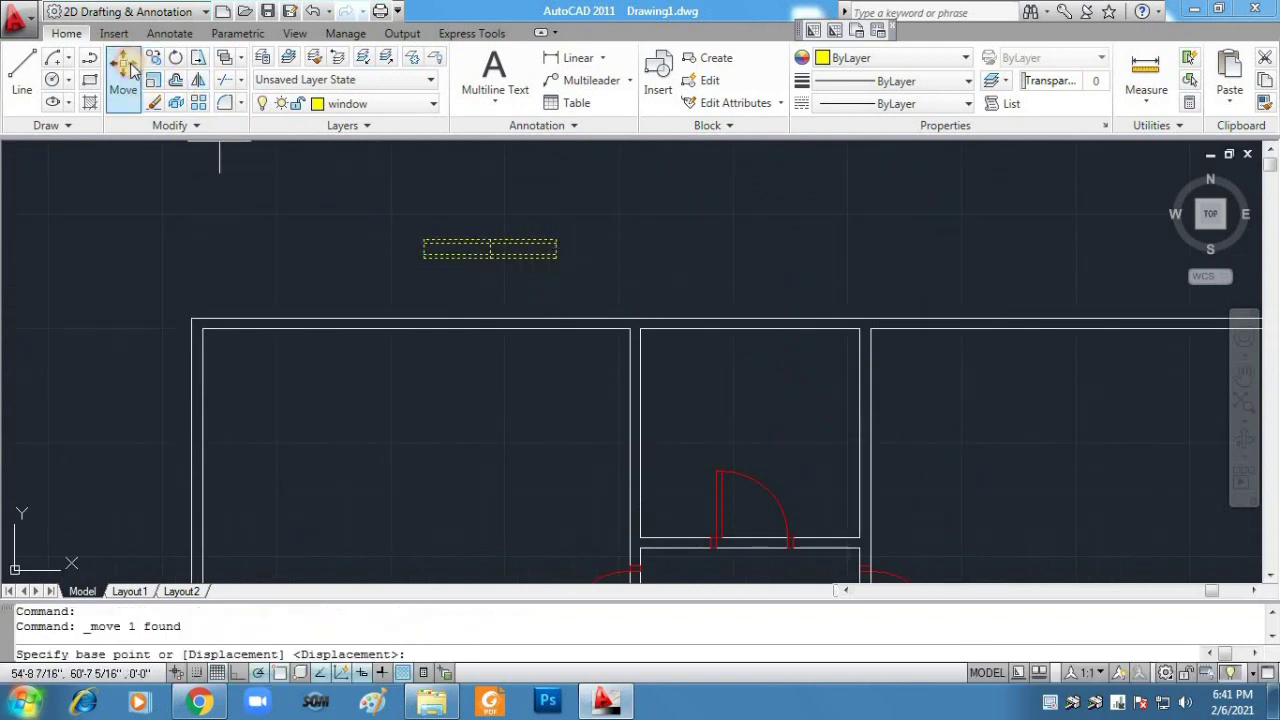
{"action": "left_click", "coordinate": [556, 242]}
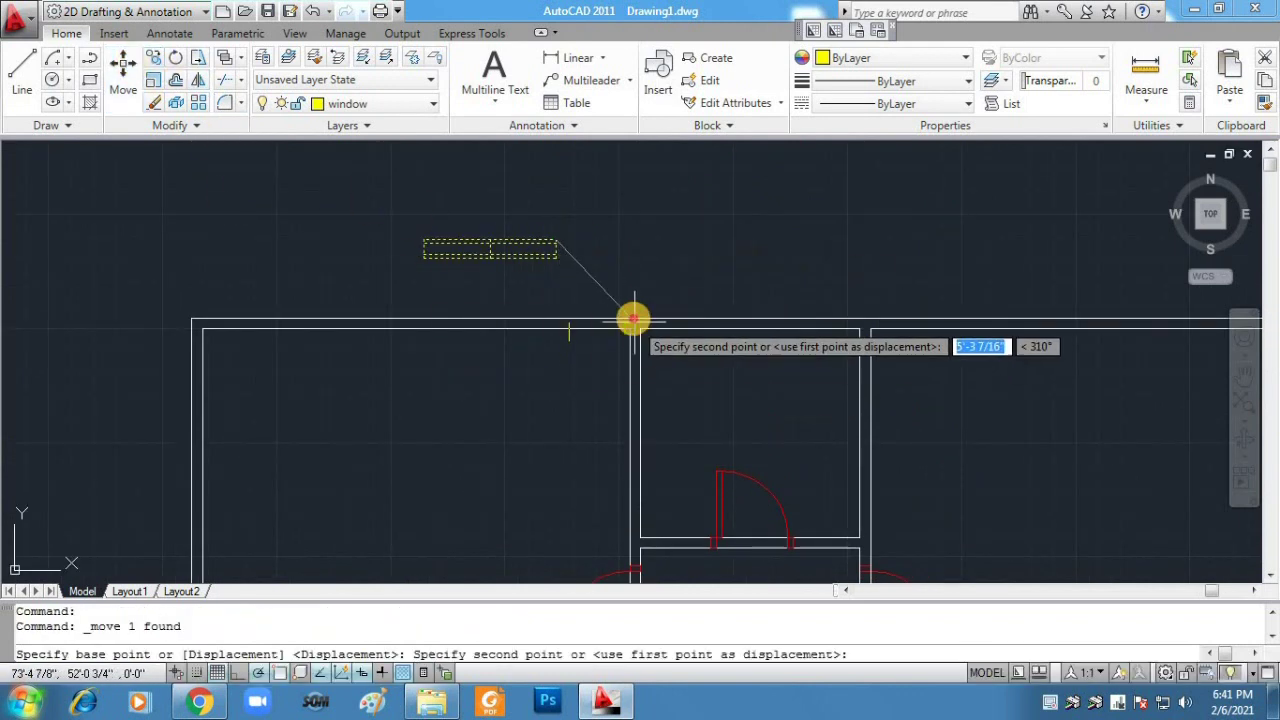
{"action": "left_click", "coordinate": [494, 318]}
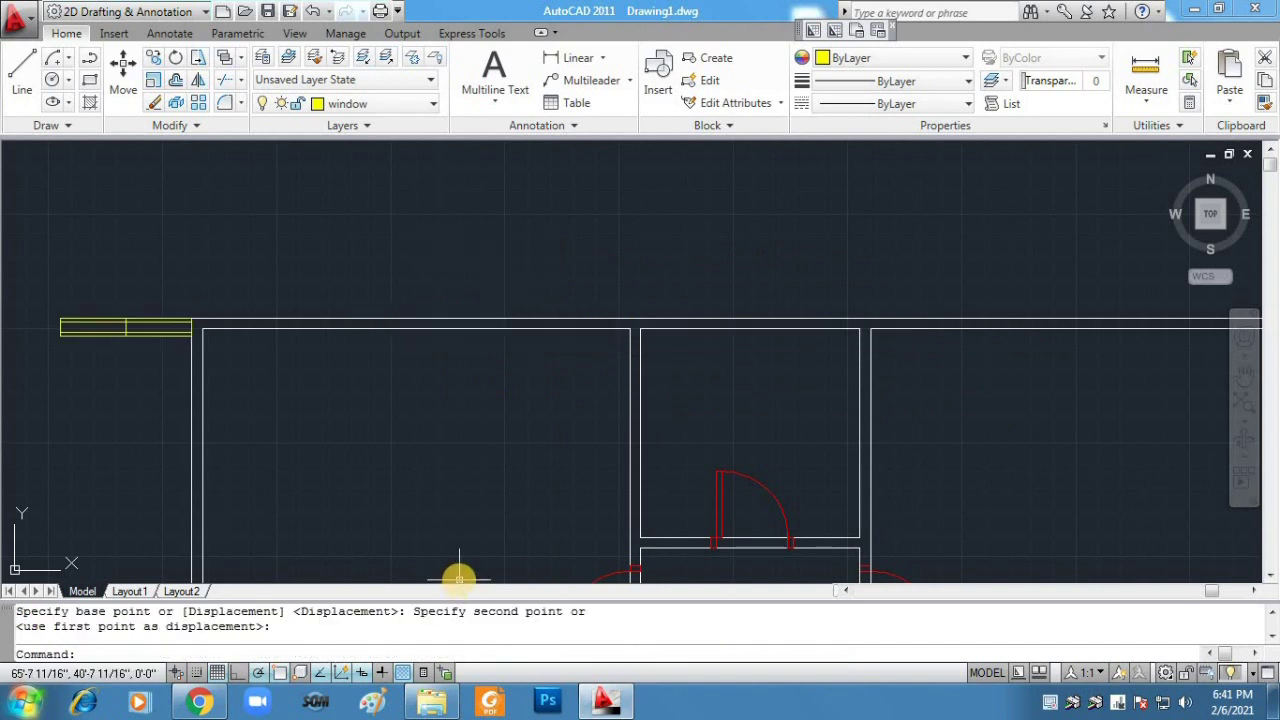
Step: Move the window from the outer corner onto the upper-left room's top wall, near the wall's middle
{"action": "left_click", "coordinate": [105, 325]}
{"action": "left_click", "coordinate": [123, 70]}
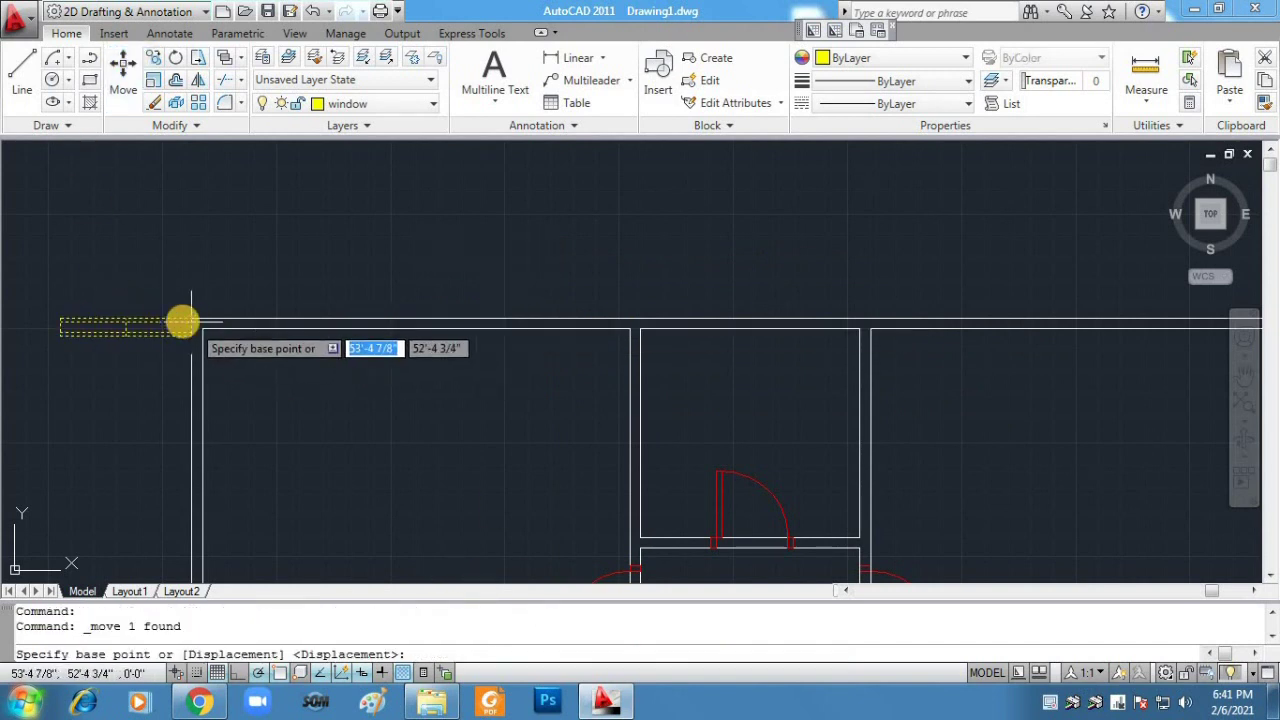
{"action": "left_click", "coordinate": [60, 322]}
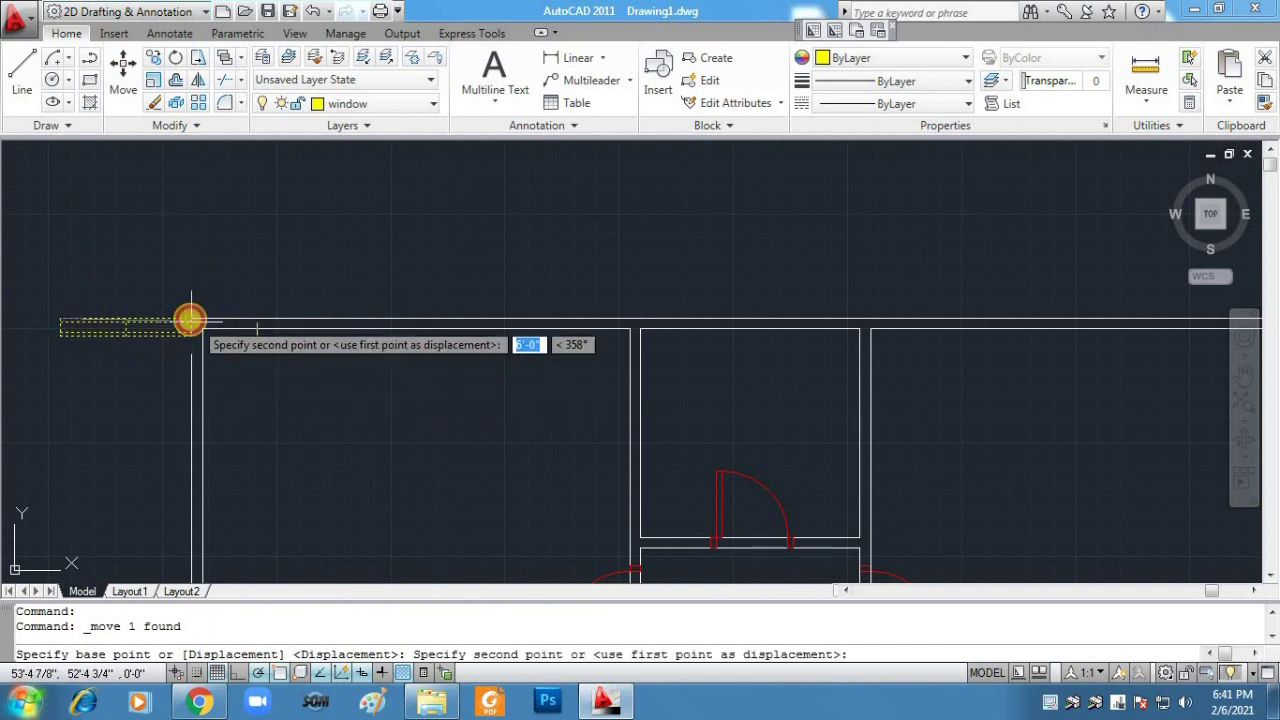
{"action": "left_click", "coordinate": [392, 320]}
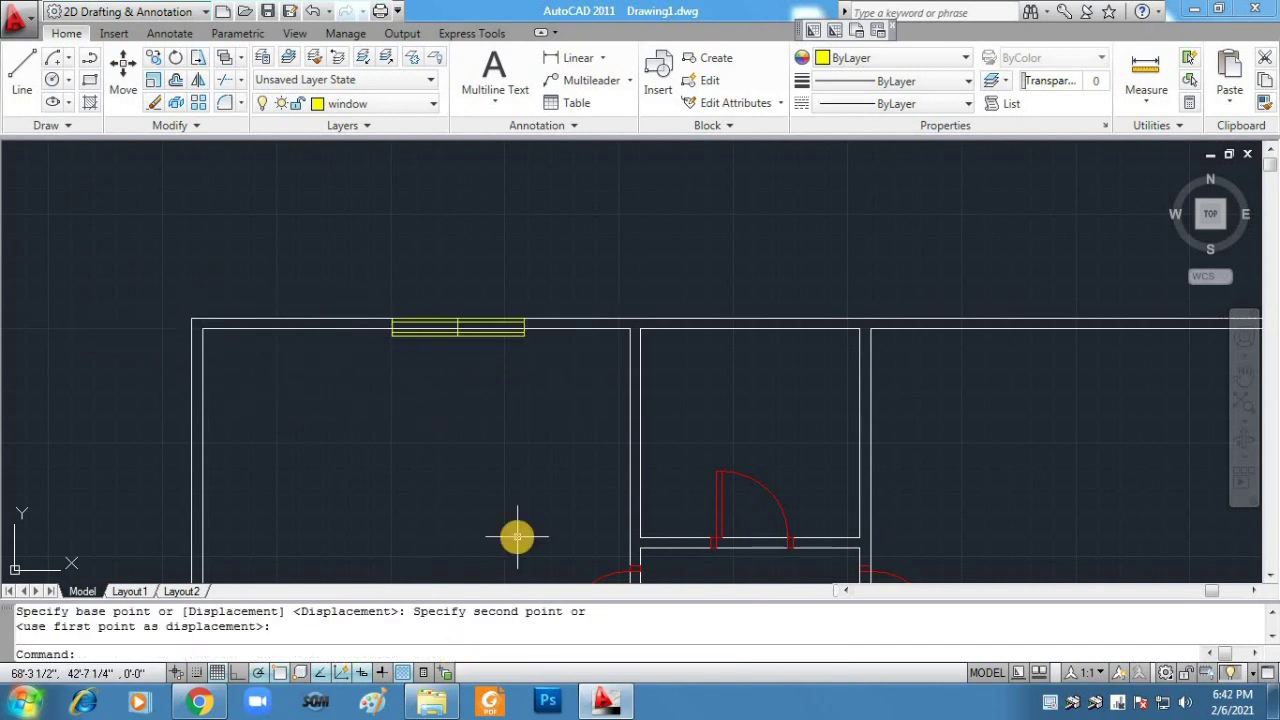
Step: Undo the longer window's copy and its moves onto the top wall
{"action": "key", "text": "ctrl+z"}
{"action": "key", "text": "ctrl+z"}
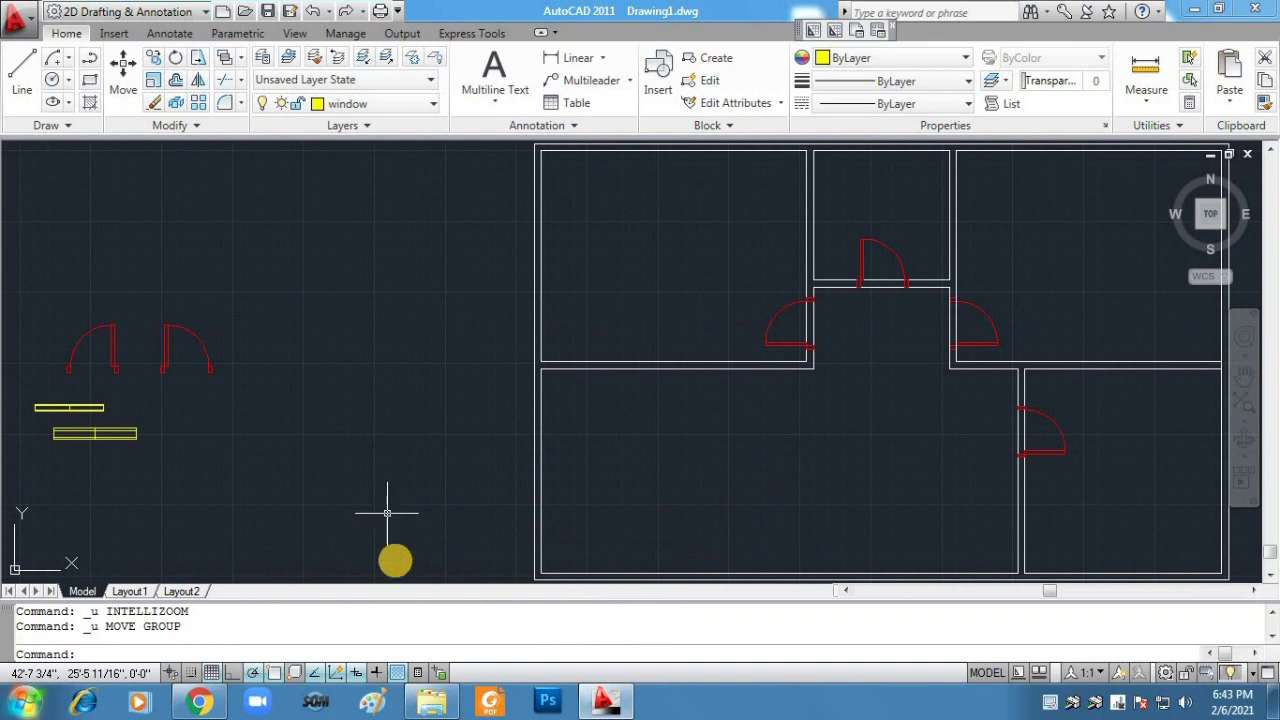
Step: Move the longer source window block into the upper part of the upper-left room
{"action": "left_click", "coordinate": [123, 65]}
{"action": "left_click", "coordinate": [137, 434]}
{"action": "left_click", "coordinate": [701, 197]}
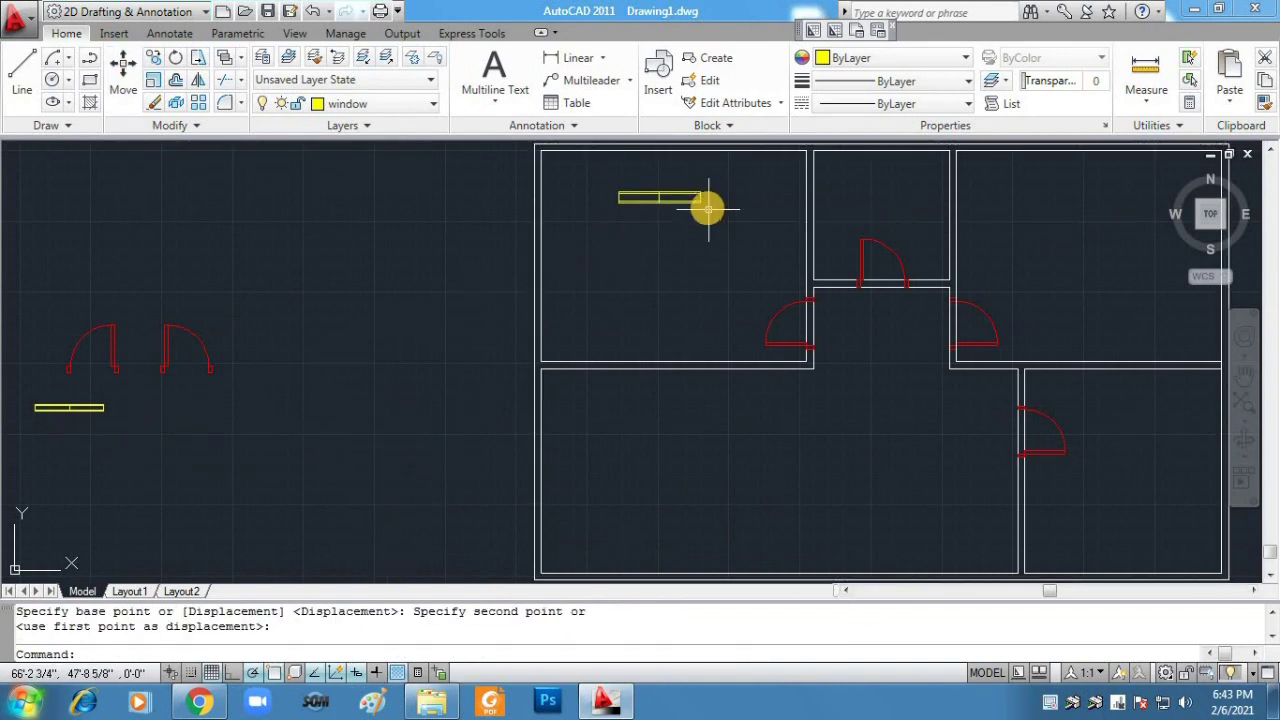
Step: Copy the window in the upper-left room twice: lower in the same room and near the top of the upper-right room
{"action": "left_click", "coordinate": [699, 198]}
{"action": "left_click", "coordinate": [153, 80]}
{"action": "left_click", "coordinate": [701, 197]}
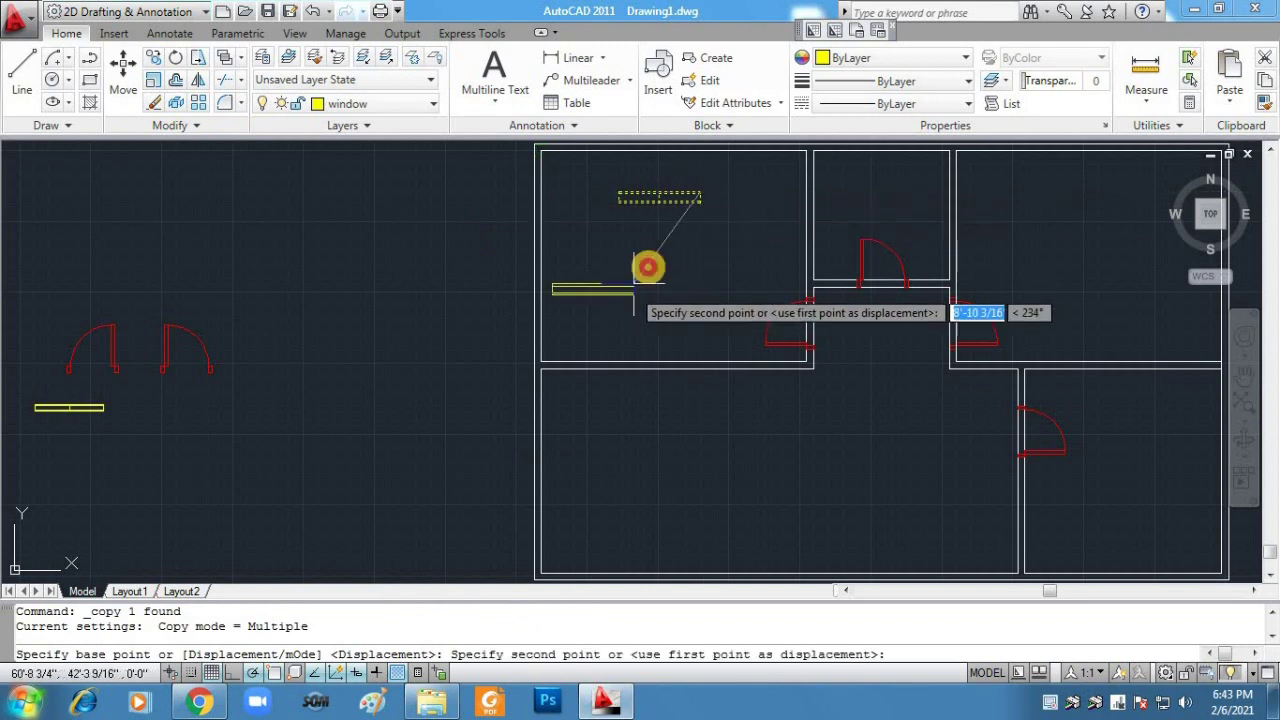
{"action": "left_click", "coordinate": [643, 272]}
{"action": "left_click", "coordinate": [1112, 181]}
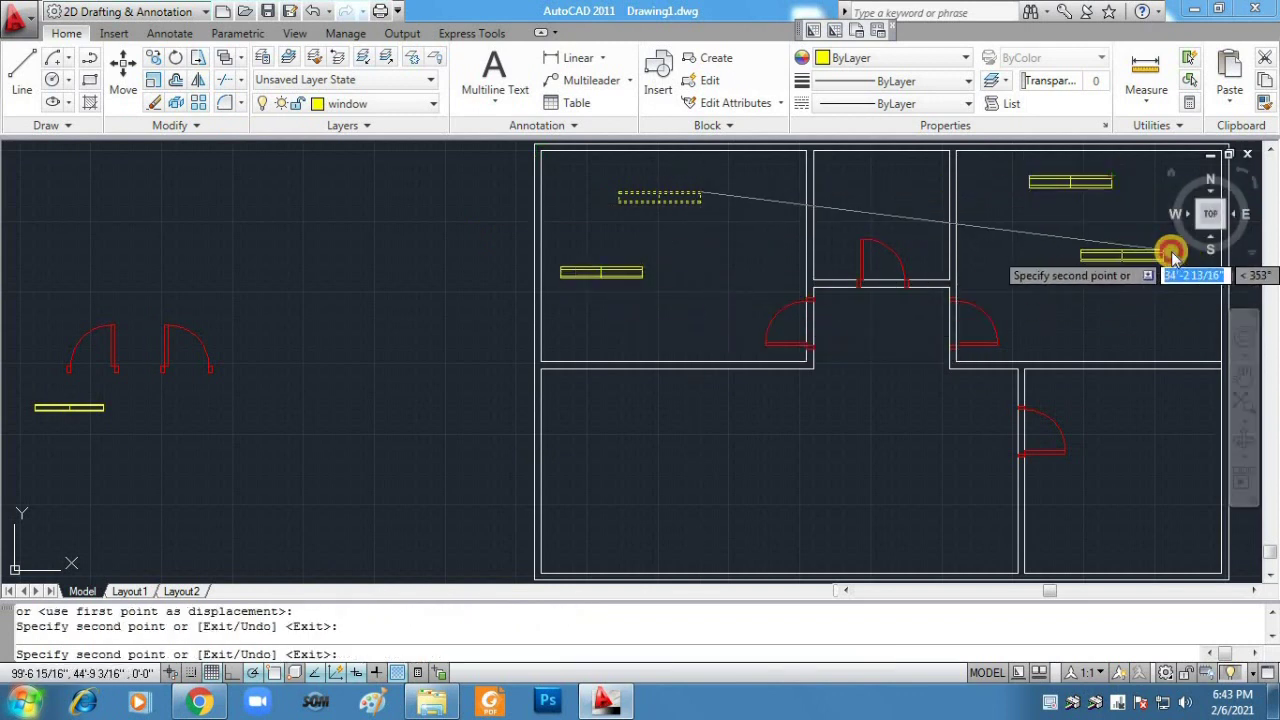
{"action": "right_click", "coordinate": [1172, 254]}
Step: Copy the upper-right room's window lower in that room, into the lower-right room, and near the bottom of the large lower room
{"action": "left_click", "coordinate": [1103, 193]}
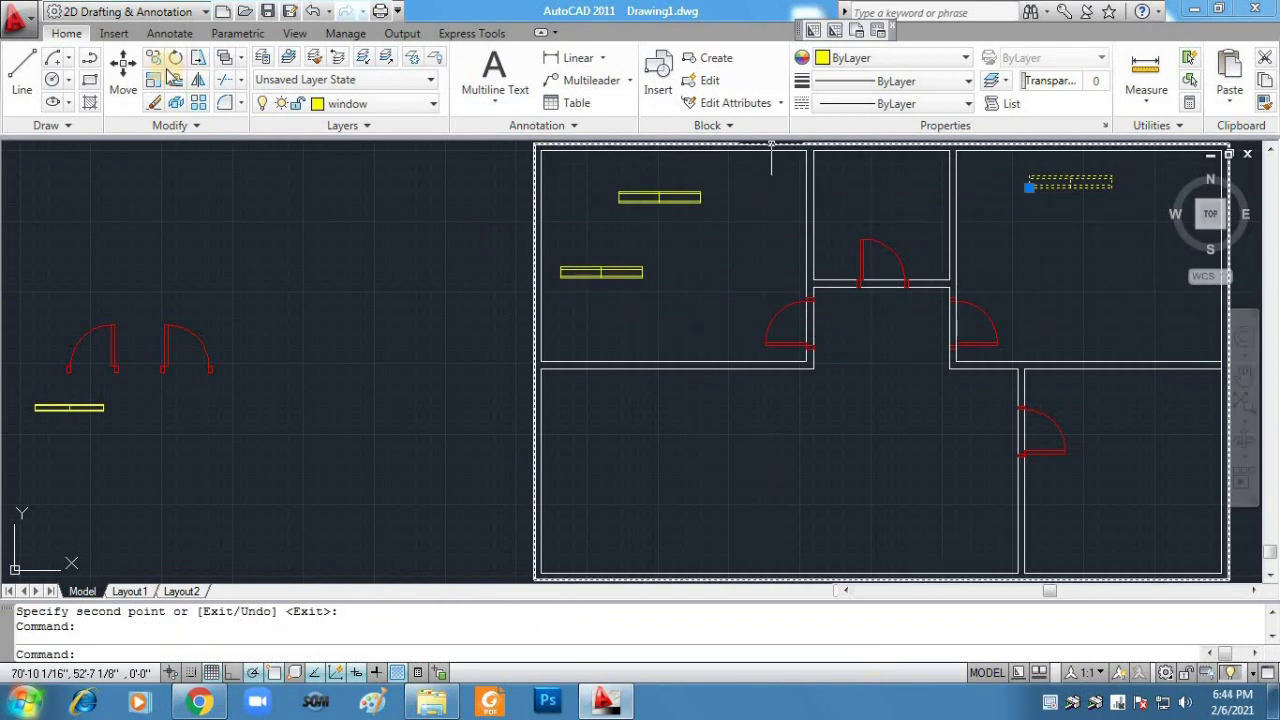
{"action": "right_click", "coordinate": [1171, 206]}
{"action": "left_click", "coordinate": [1112, 181]}
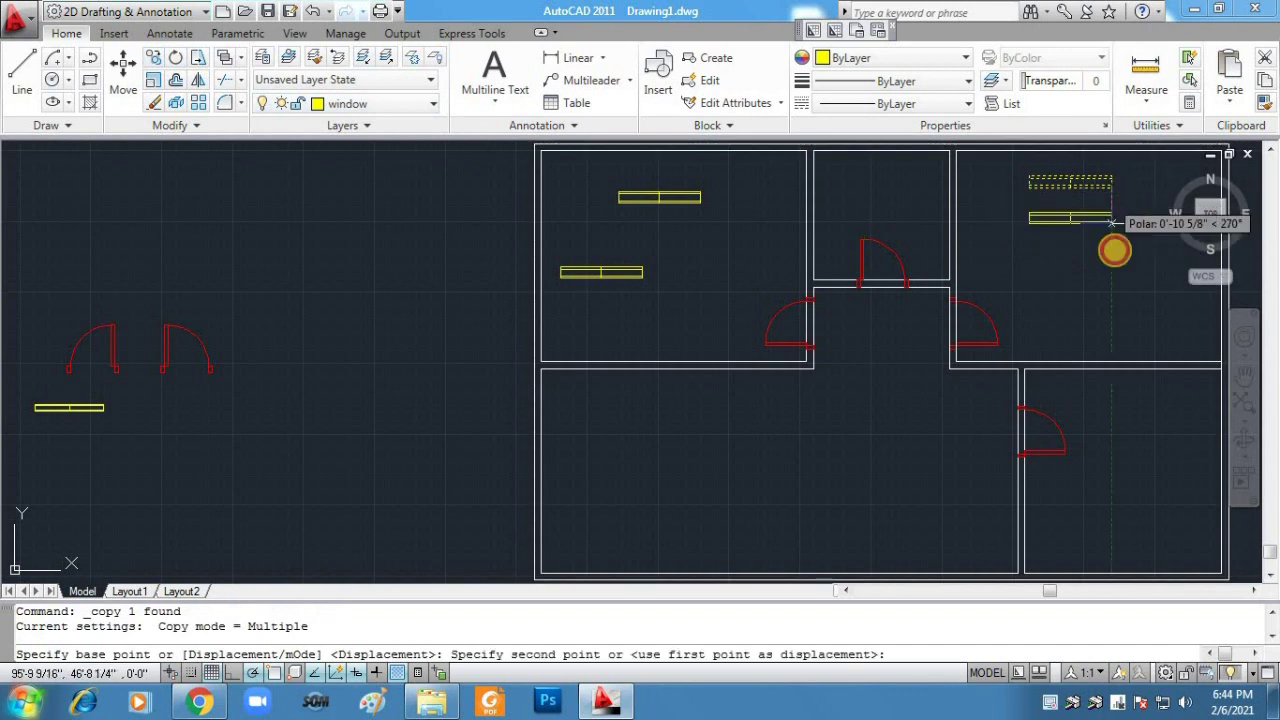
{"action": "left_click", "coordinate": [1204, 480]}
{"action": "left_click", "coordinate": [944, 550]}
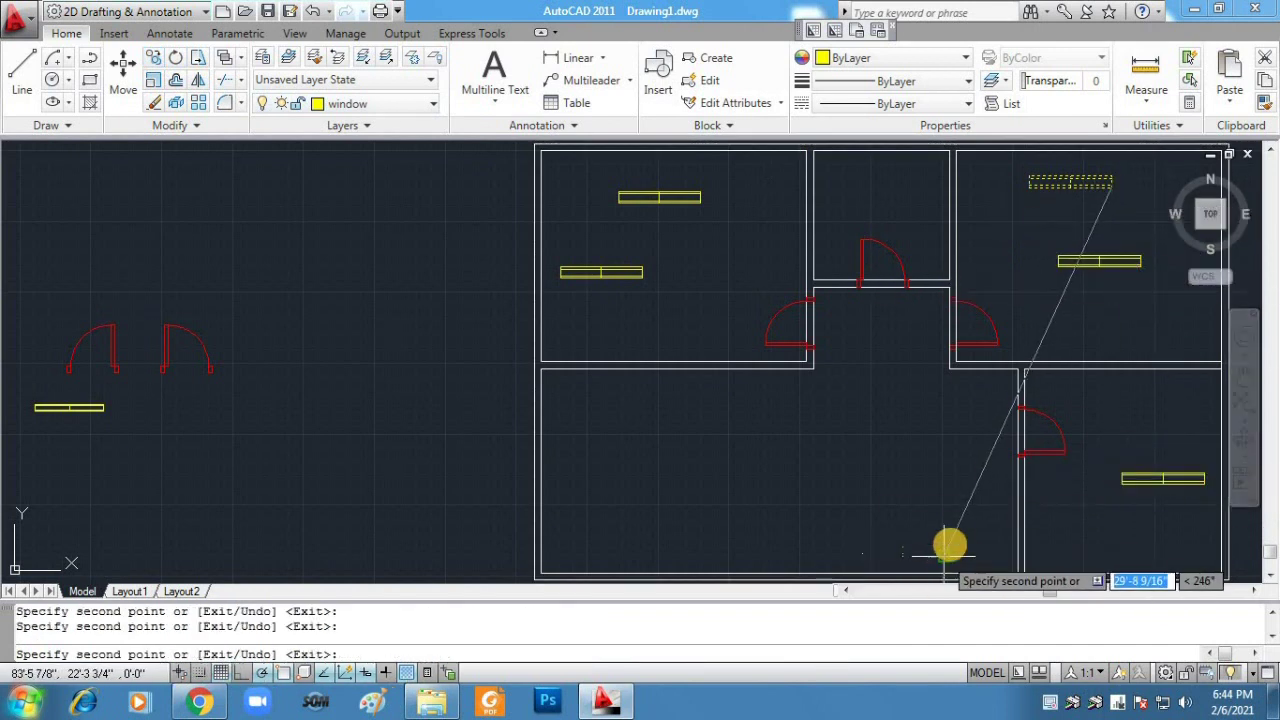
{"action": "right_click", "coordinate": [940, 520]}
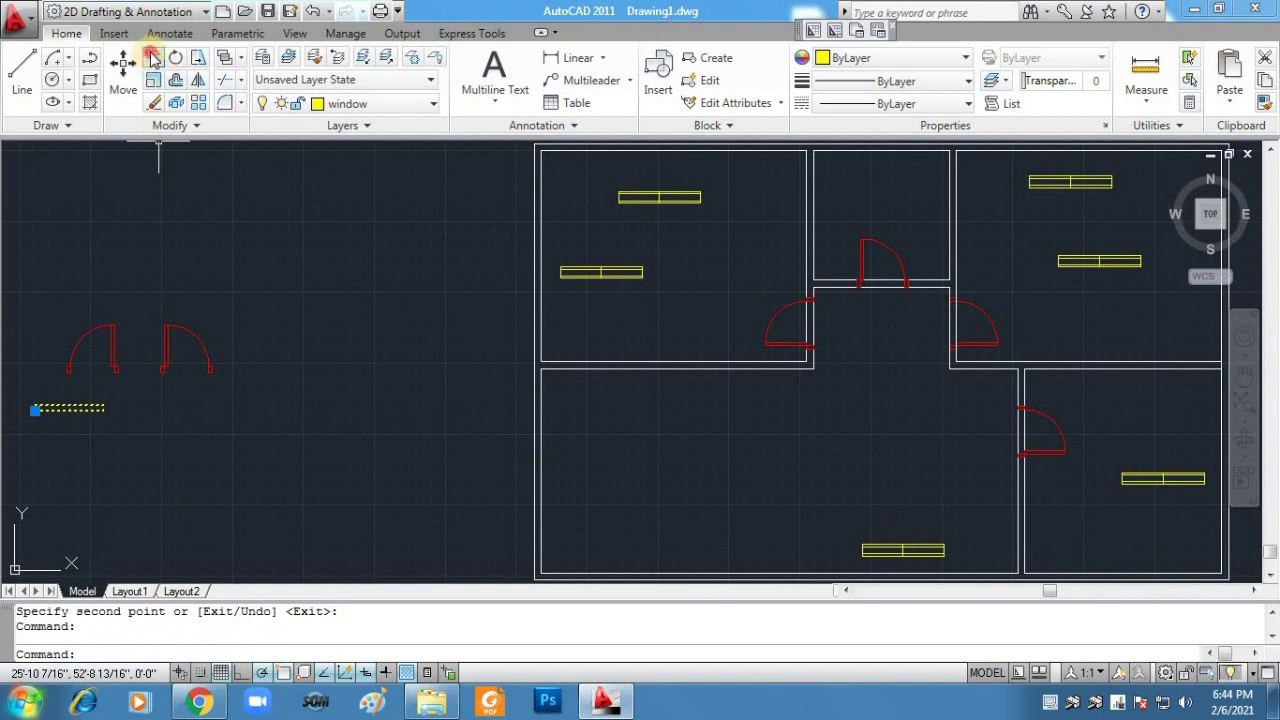
Step: Copy the shorter source window block once into the upper part of the large lower room
{"action": "left_click", "coordinate": [153, 57]}
{"action": "left_click", "coordinate": [104, 407]}
{"action": "left_click", "coordinate": [694, 393]}
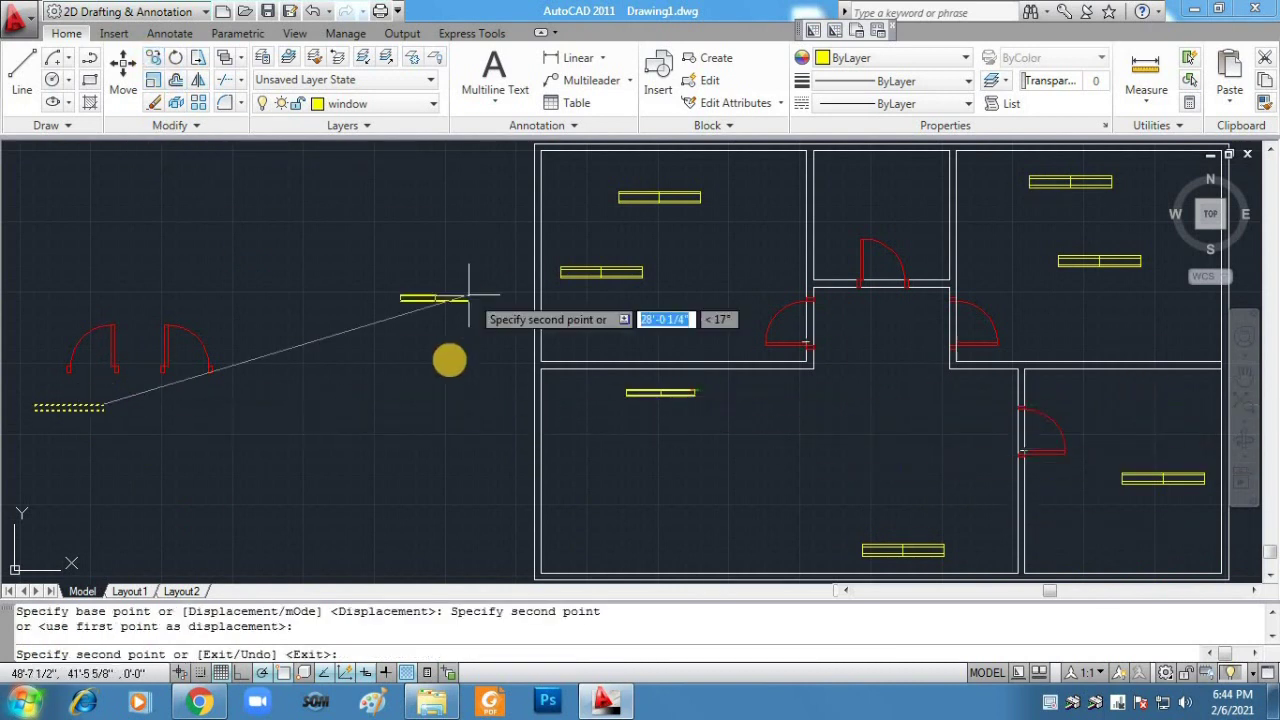
{"action": "right_click", "coordinate": [376, 397]}
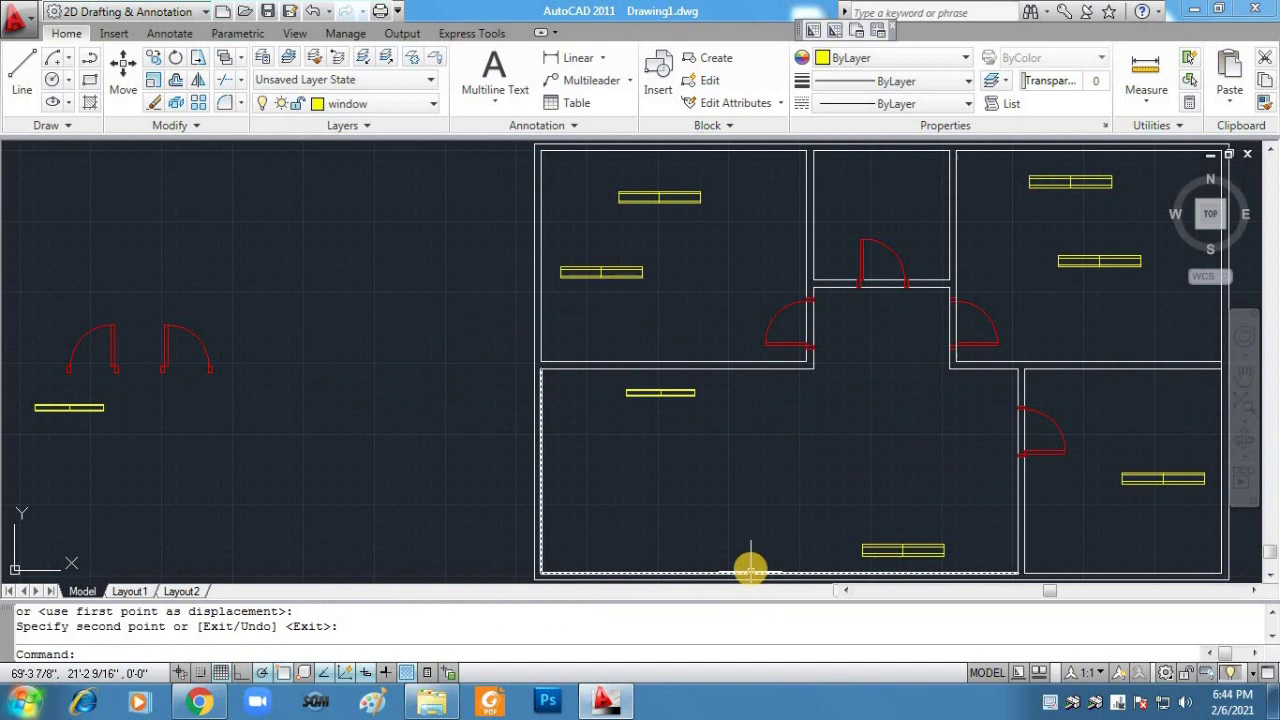
Step: Move the upper window in the upper-left room onto the middle of that room's top wall
{"action": "left_click", "coordinate": [1243, 377]}
{"action": "left_click_drag", "start_coordinate": [866, 250], "coordinate": [832, 425]}
{"action": "scroll", "coordinate": [832, 425], "scroll_direction": "up", "scroll_amount": 3}
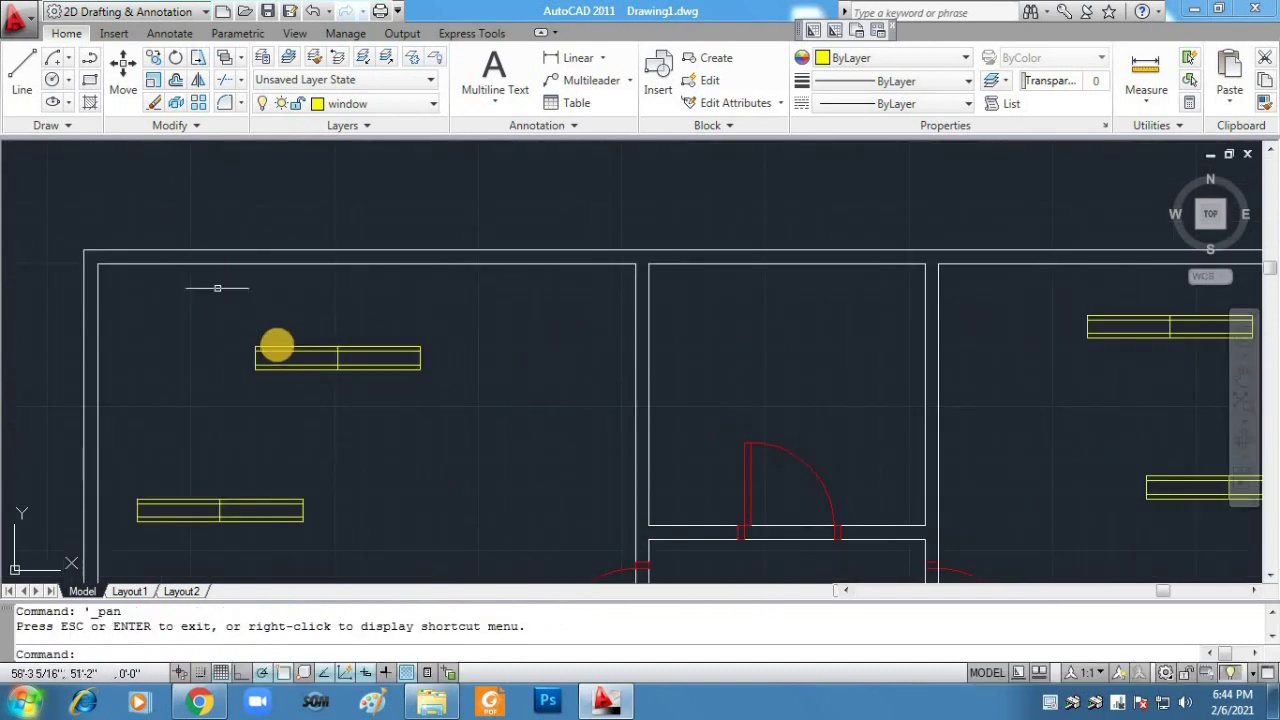
{"action": "left_click", "coordinate": [123, 65]}
{"action": "left_click", "coordinate": [255, 352]}
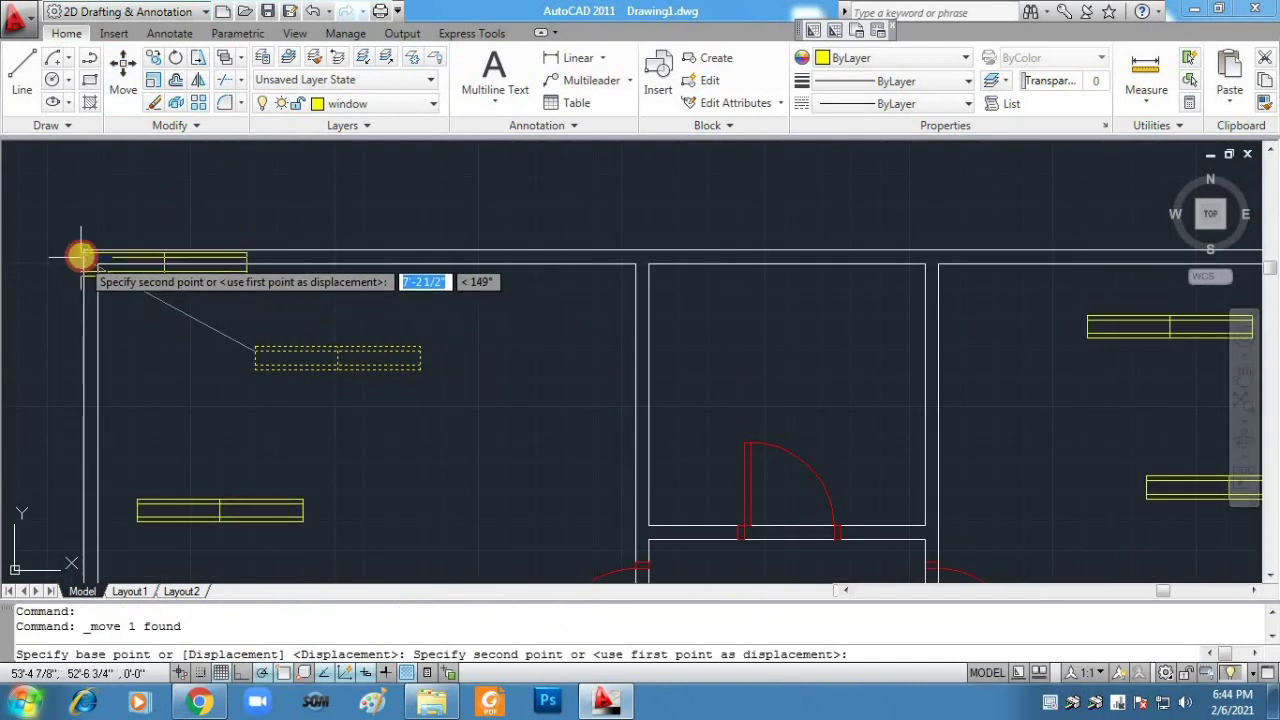
{"action": "left_click", "coordinate": [322, 250]}
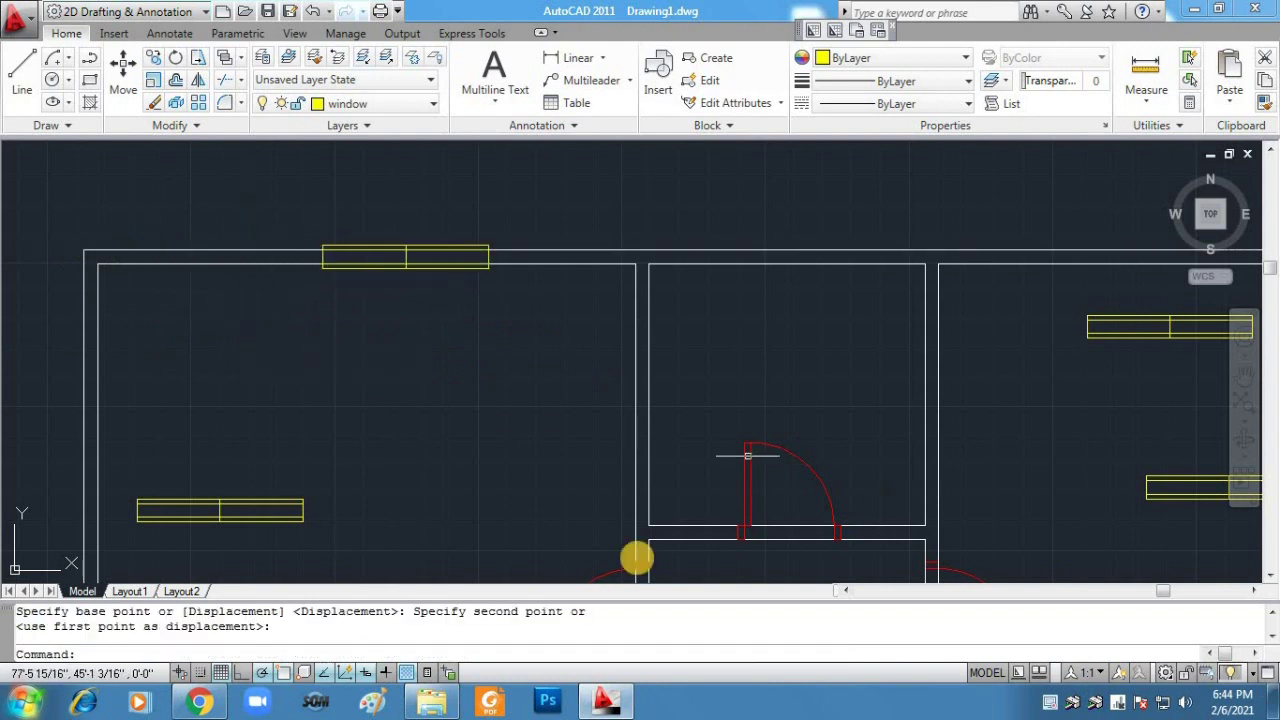
Step: Rotate the remaining window in the upper-left room by 270 degrees so it stands vertically
{"action": "left_click", "coordinate": [1243, 378]}
{"action": "left_click_drag", "start_coordinate": [600, 451], "coordinate": [845, 269]}
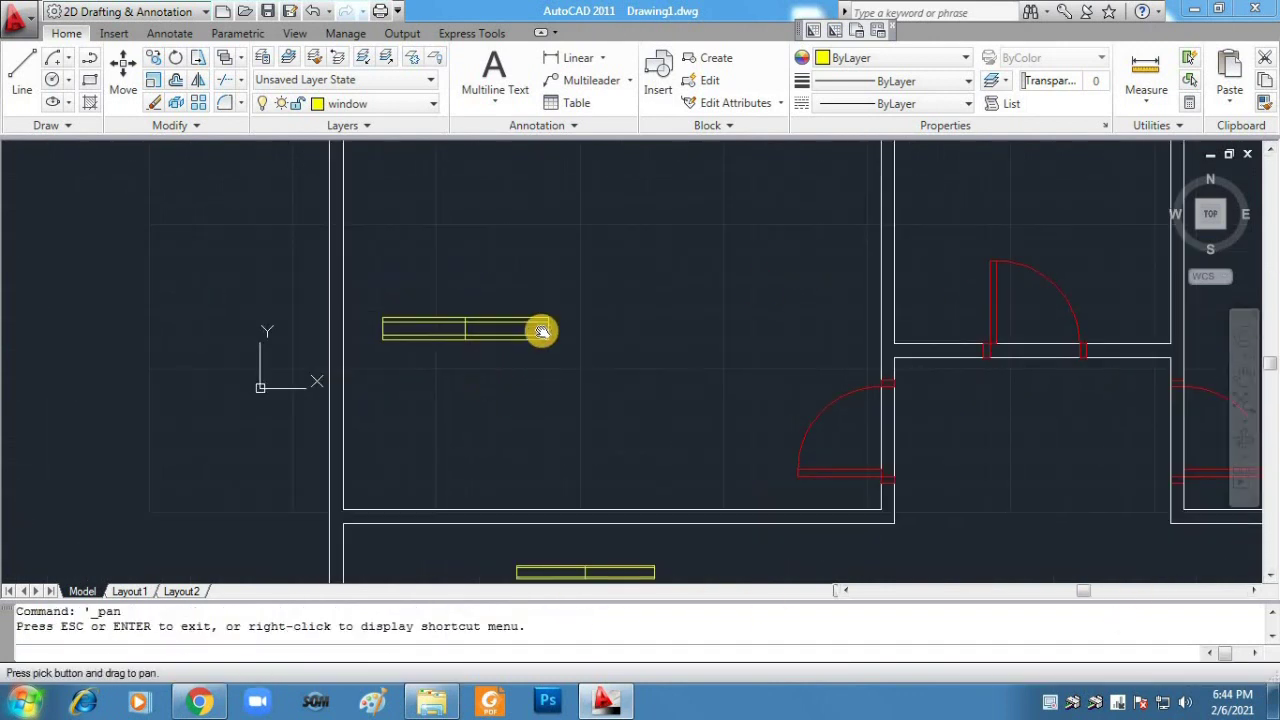
{"action": "key", "text": "Escape"}
{"action": "left_click", "coordinate": [522, 333]}
{"action": "left_click", "coordinate": [174, 60]}
{"action": "left_click", "coordinate": [574, 330]}
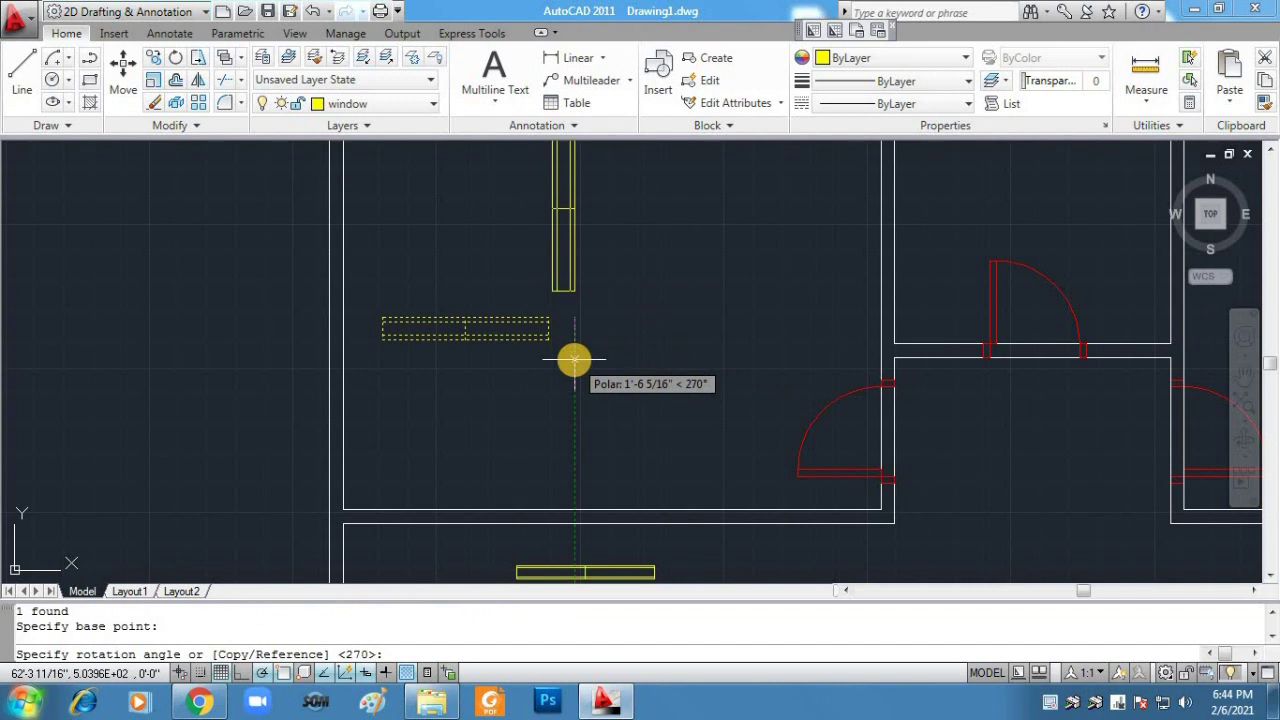
{"action": "left_click", "coordinate": [580, 285]}
Step: Move the vertical window onto the left outer wall of the upper-left room
{"action": "left_click", "coordinate": [128, 88]}
{"action": "left_click", "coordinate": [553, 291]}
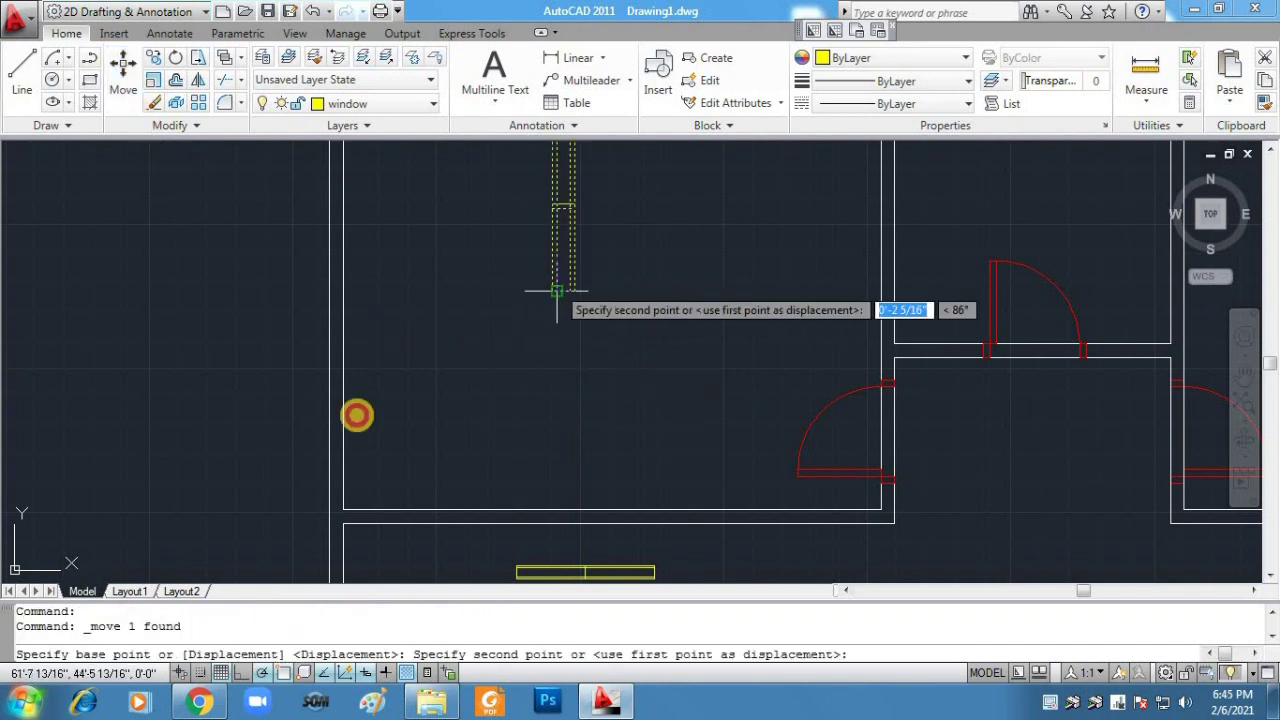
{"action": "left_click", "coordinate": [466, 349]}
{"action": "left_click", "coordinate": [477, 330]}
{"action": "left_click", "coordinate": [123, 75]}
{"action": "left_click", "coordinate": [481, 351]}
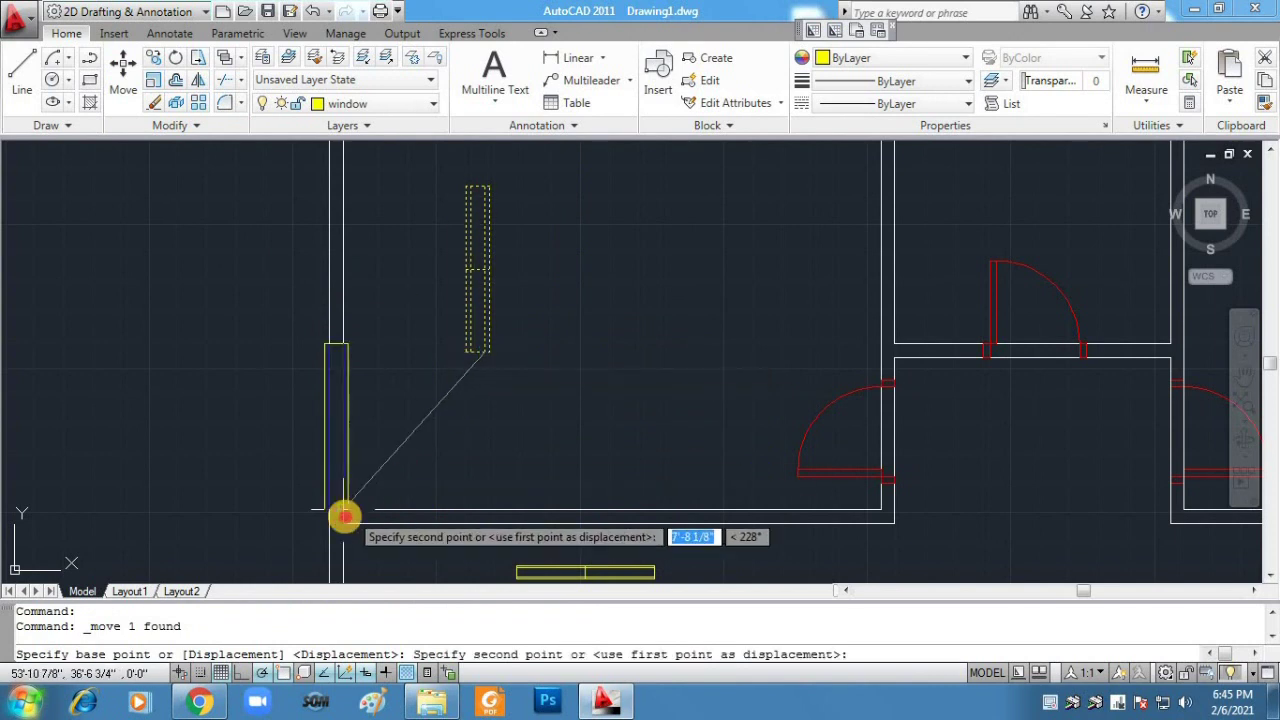
{"action": "left_click", "coordinate": [340, 361]}
Step: Try to move the upper window in the upper-right room onto the top wall by its lower corner, and undo the move
{"action": "scroll", "coordinate": [480, 460], "scroll_direction": "down", "scroll_amount": 3}
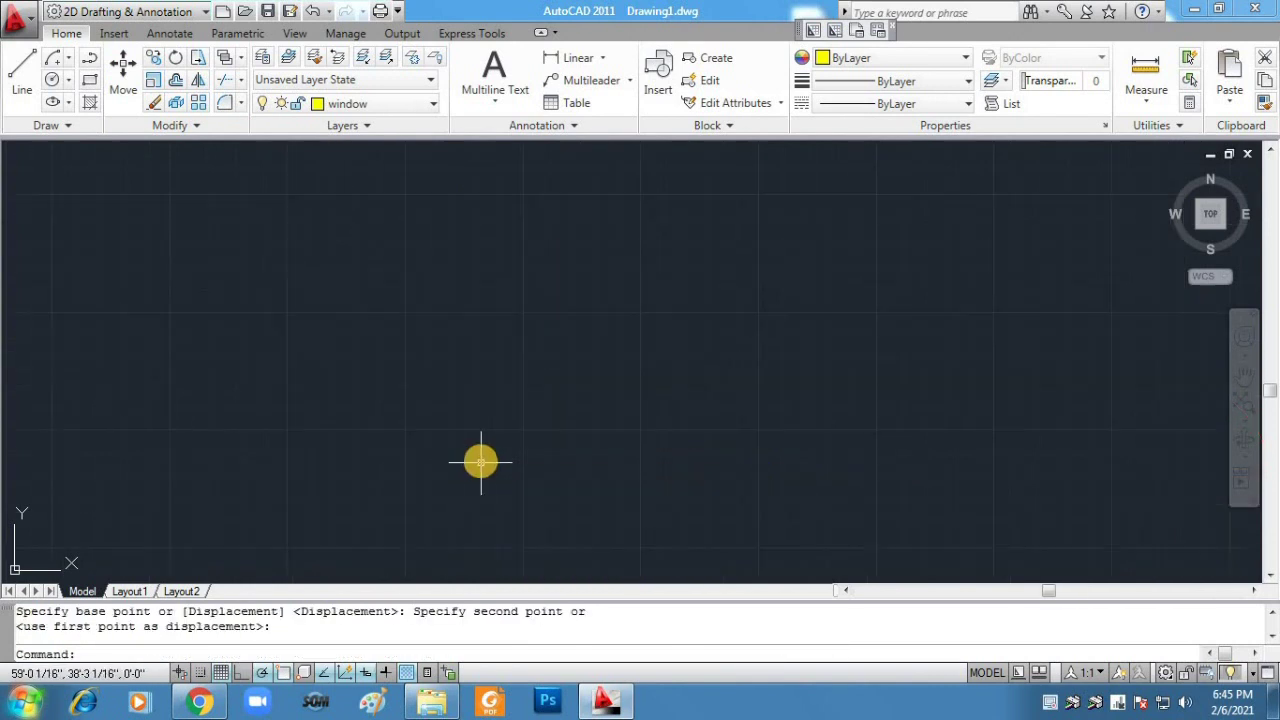
{"action": "left_click", "coordinate": [866, 338]}
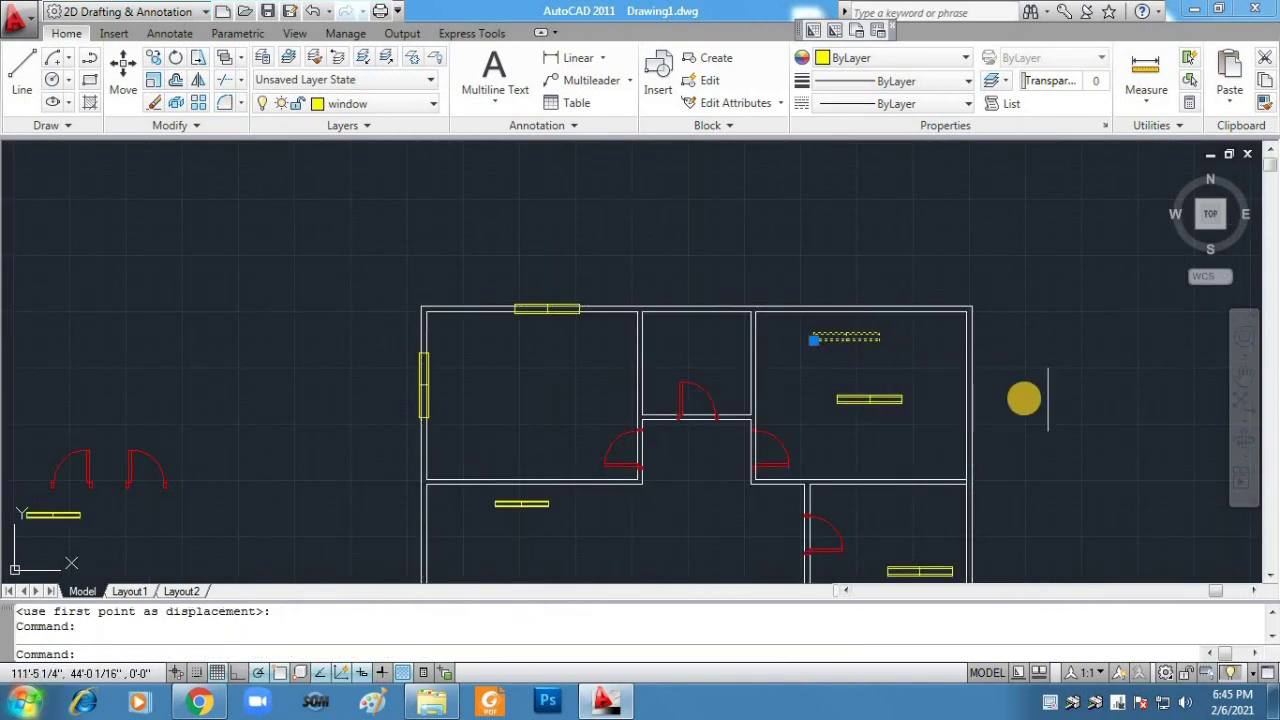
{"action": "scroll", "coordinate": [1060, 397], "scroll_direction": "up", "scroll_amount": 5}
{"action": "left_click", "coordinate": [1246, 372]}
{"action": "mouse_move", "coordinate": [868, 271]}
{"action": "left_mouse_down"}
{"action": "mouse_move", "coordinate": [1083, 451]}
{"action": "mouse_move", "coordinate": [1128, 441]}
{"action": "left_mouse_up"}
{"action": "key", "text": "Escape"}
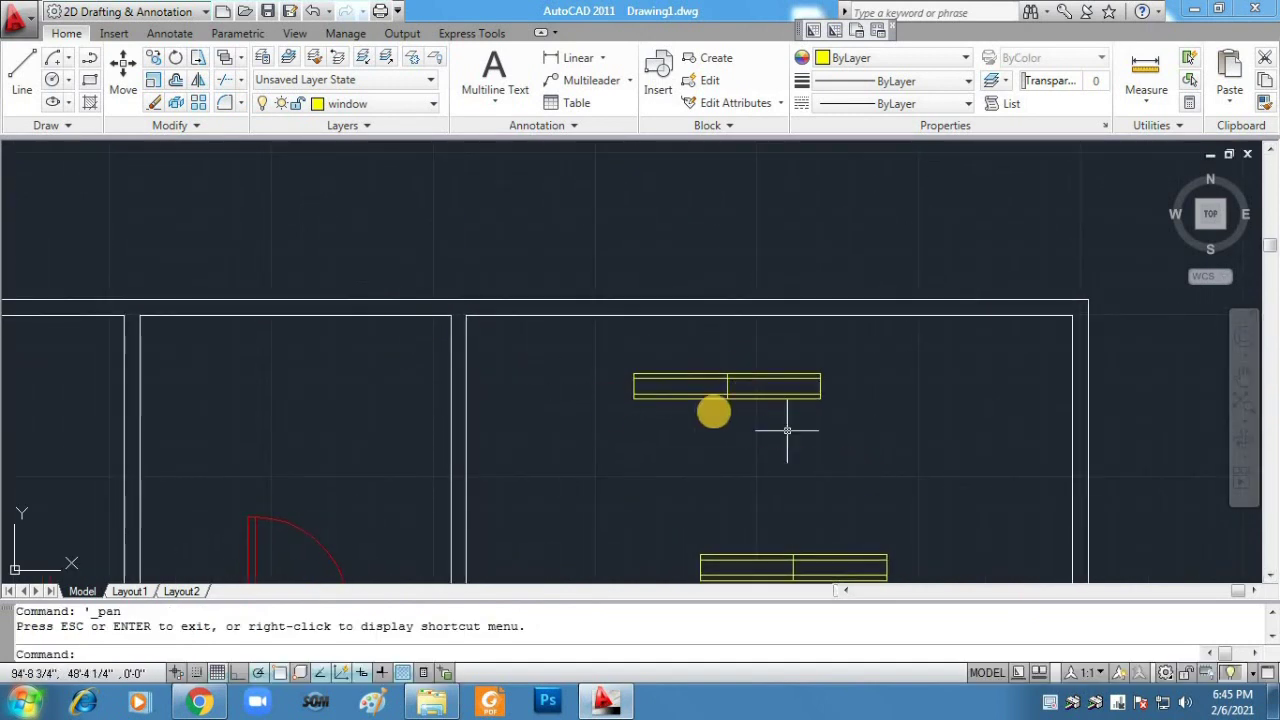
{"action": "left_click", "coordinate": [697, 390]}
{"action": "left_click", "coordinate": [123, 70]}
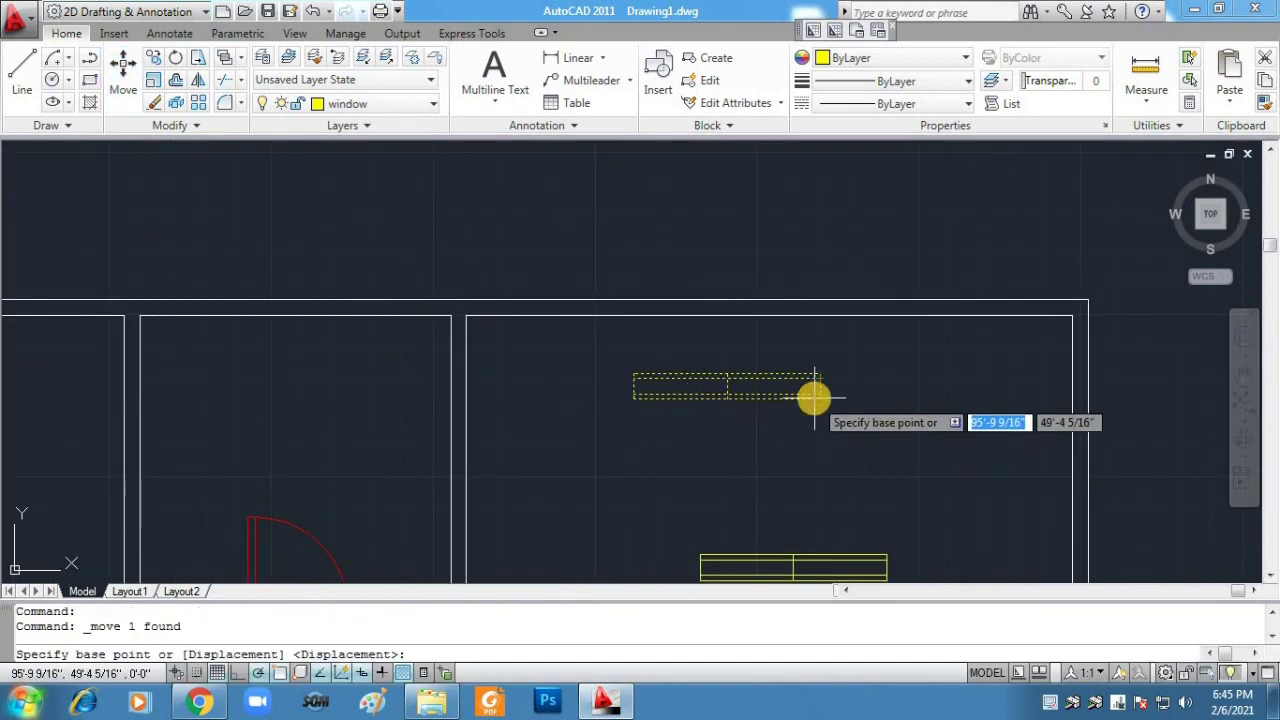
{"action": "left_click", "coordinate": [821, 397]}
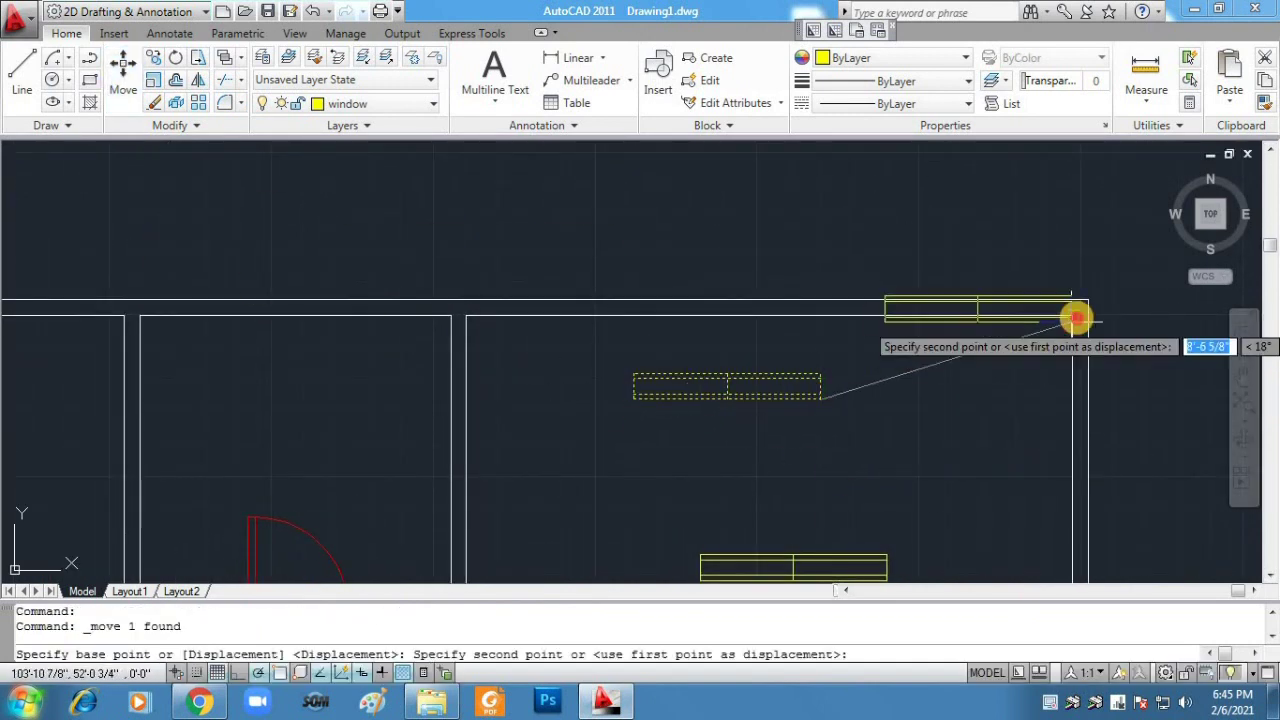
{"action": "left_click", "coordinate": [849, 322]}
{"action": "key", "text": "ctrl+z"}
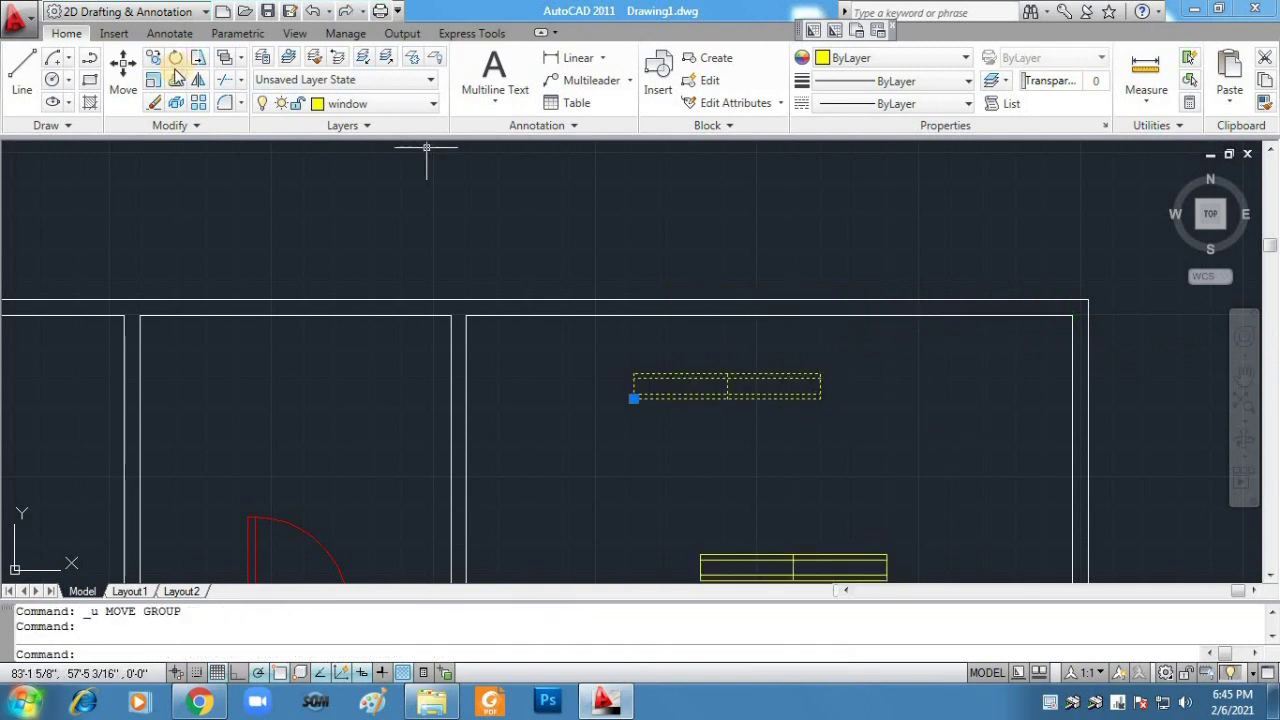
Step: Move the upper window in the upper-right room onto its top wall, centred across the wall's thickness
{"action": "left_click", "coordinate": [123, 68]}
{"action": "left_click", "coordinate": [821, 396]}
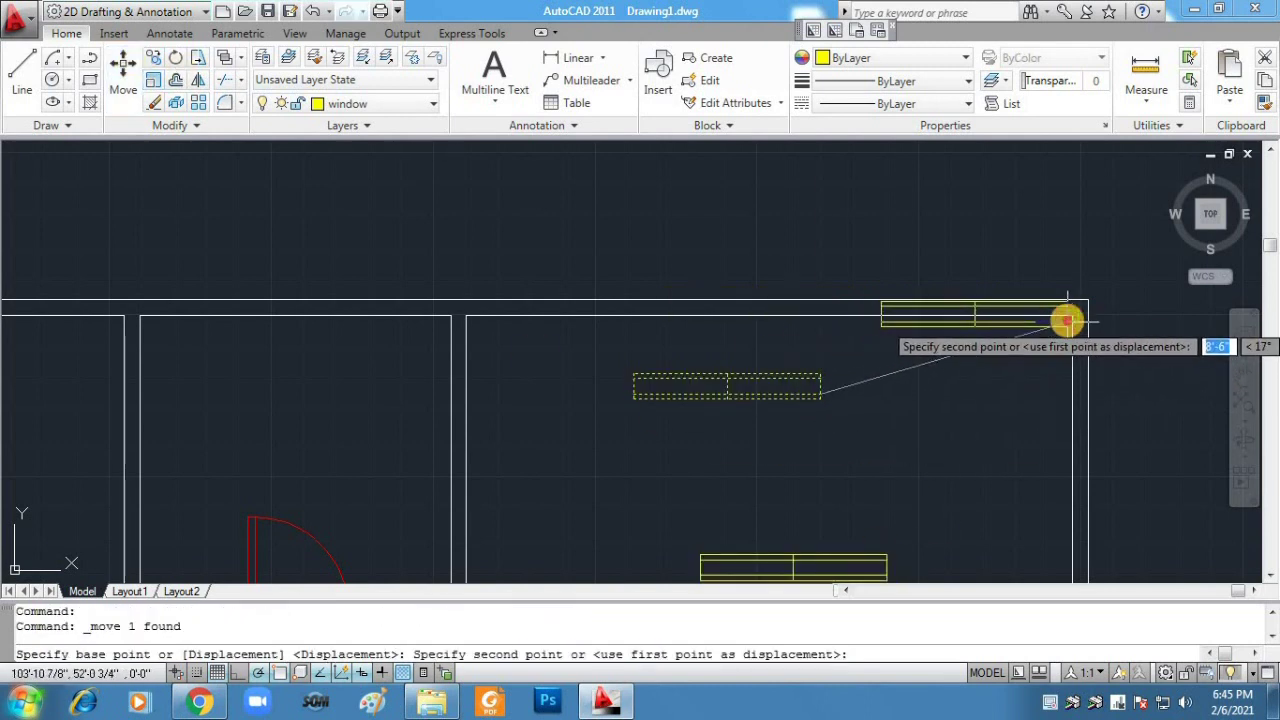
{"action": "left_click", "coordinate": [866, 320]}
Step: Rotate the second window in the upper-right room so it stands vertically
{"action": "scroll", "coordinate": [941, 503], "scroll_direction": "down", "scroll_amount": 2}
{"action": "left_click", "coordinate": [1243, 379]}
{"action": "left_click_drag", "start_coordinate": [935, 479], "coordinate": [822, 264]}
{"action": "key", "text": "Escape"}
{"action": "left_click", "coordinate": [745, 337]}
{"action": "left_click", "coordinate": [176, 58]}
{"action": "left_click", "coordinate": [854, 298]}
{"action": "left_click", "coordinate": [855, 332]}
Step: Move the vertical window in the upper-right room onto the room's right outer wall
{"action": "left_click", "coordinate": [123, 70]}
{"action": "left_click", "coordinate": [831, 238]}
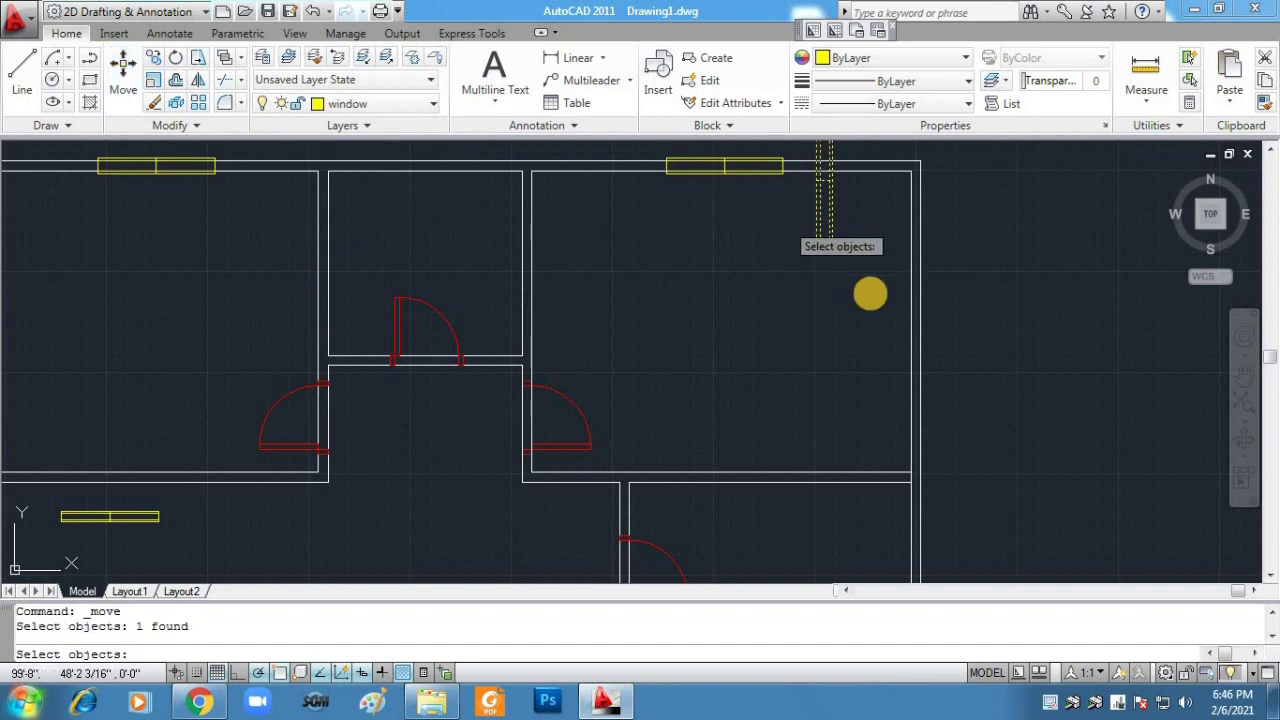
{"action": "key", "text": "Return"}
{"action": "key", "text": "Escape"}
{"action": "left_click", "coordinate": [123, 70]}
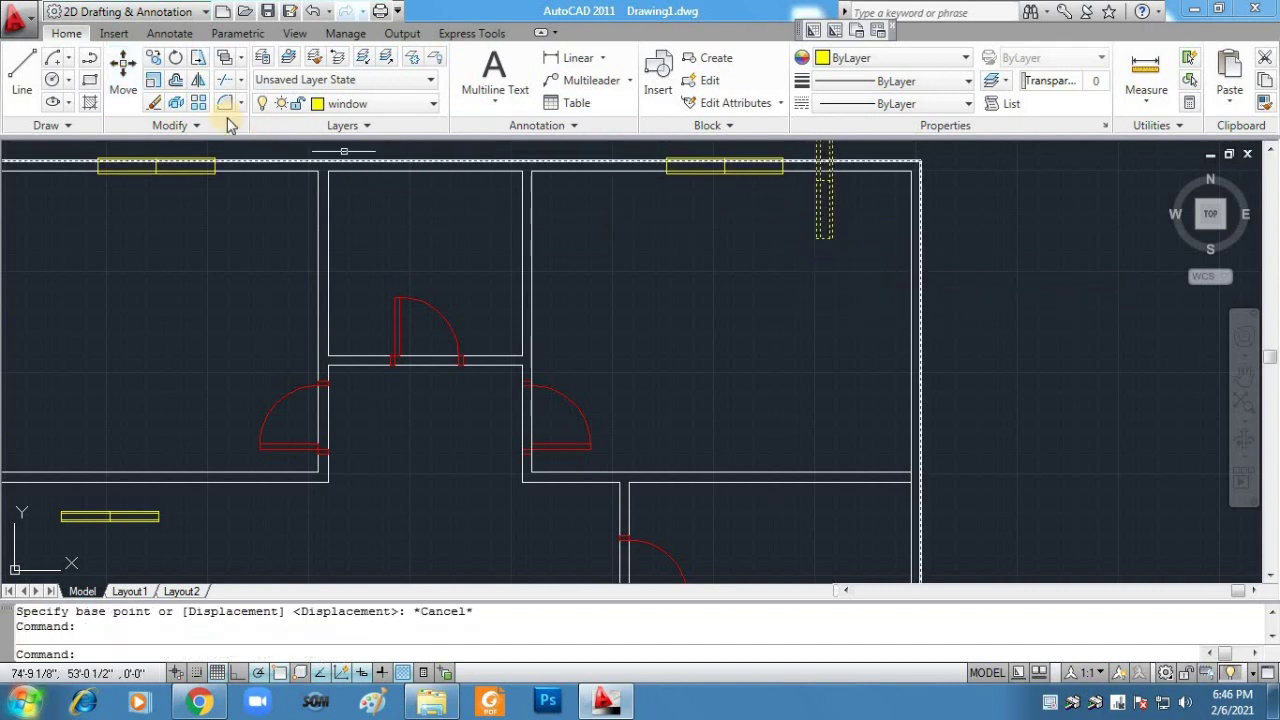
{"action": "left_click", "coordinate": [822, 239]}
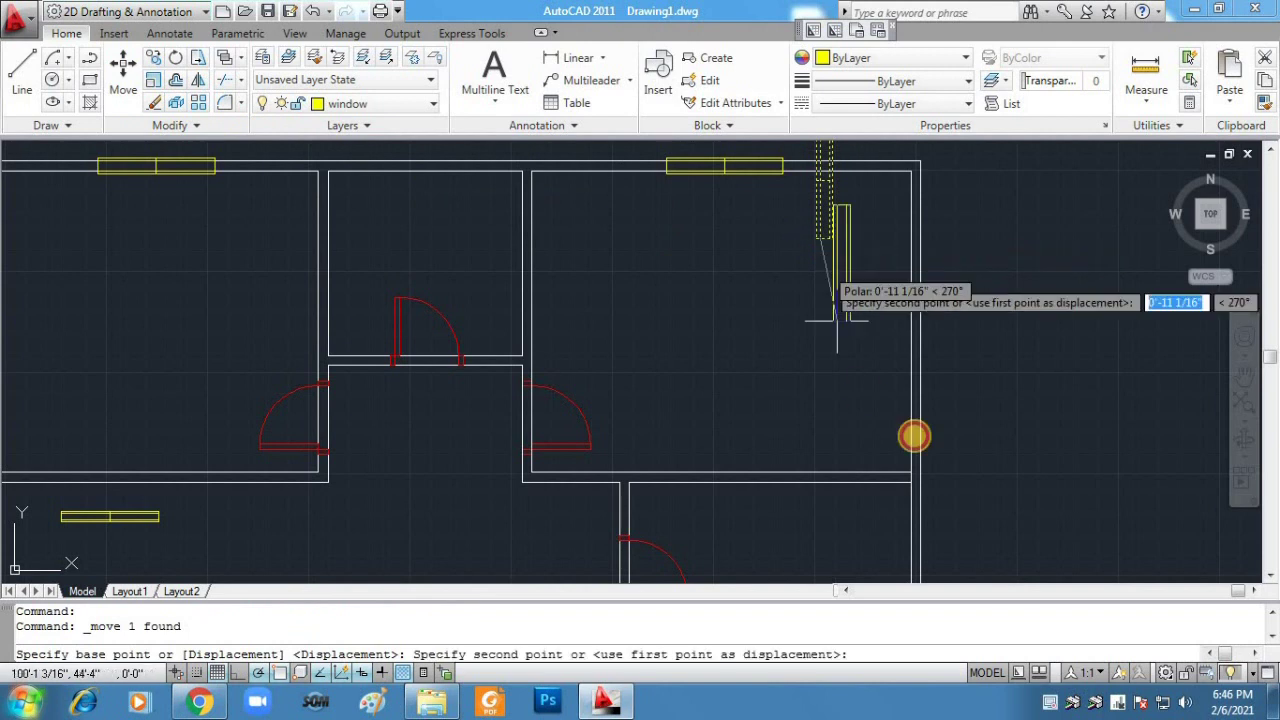
{"action": "left_click", "coordinate": [916, 366]}
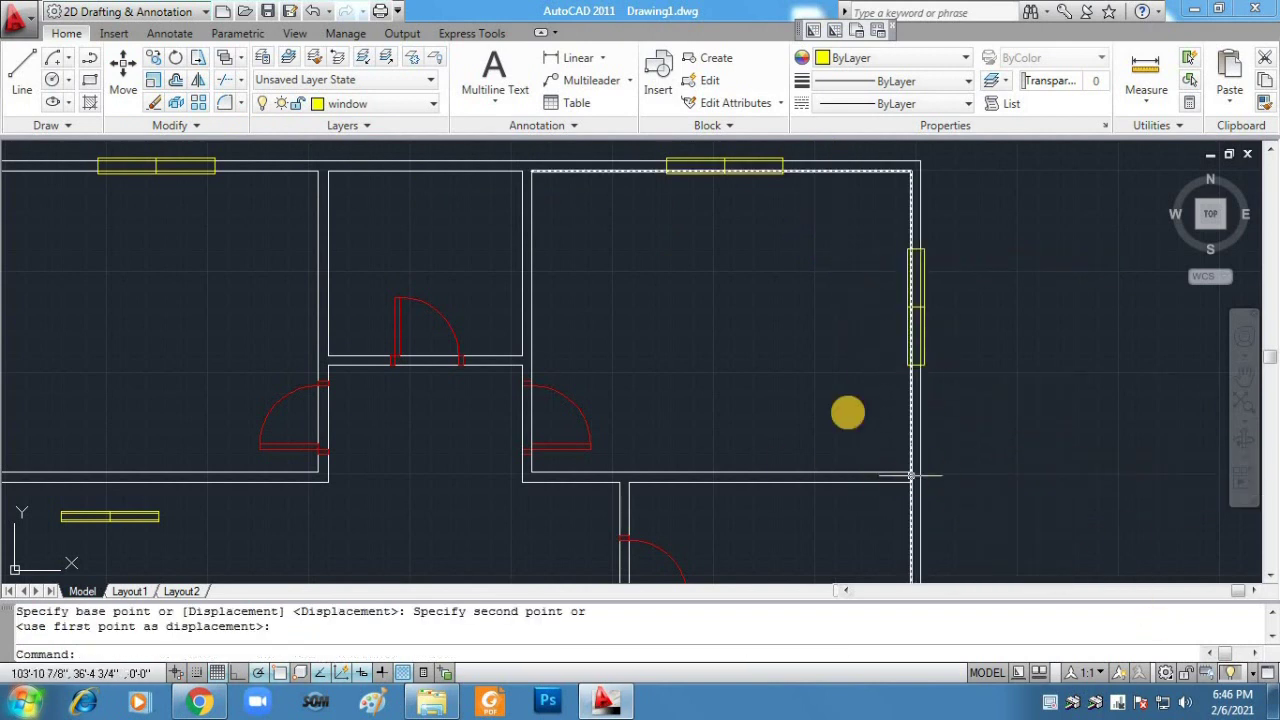
Step: Trim the inner line of the right outer wall where the partition below the upper-right room meets it
{"action": "left_click", "coordinate": [1014, 557]}
{"action": "left_click", "coordinate": [840, 429]}
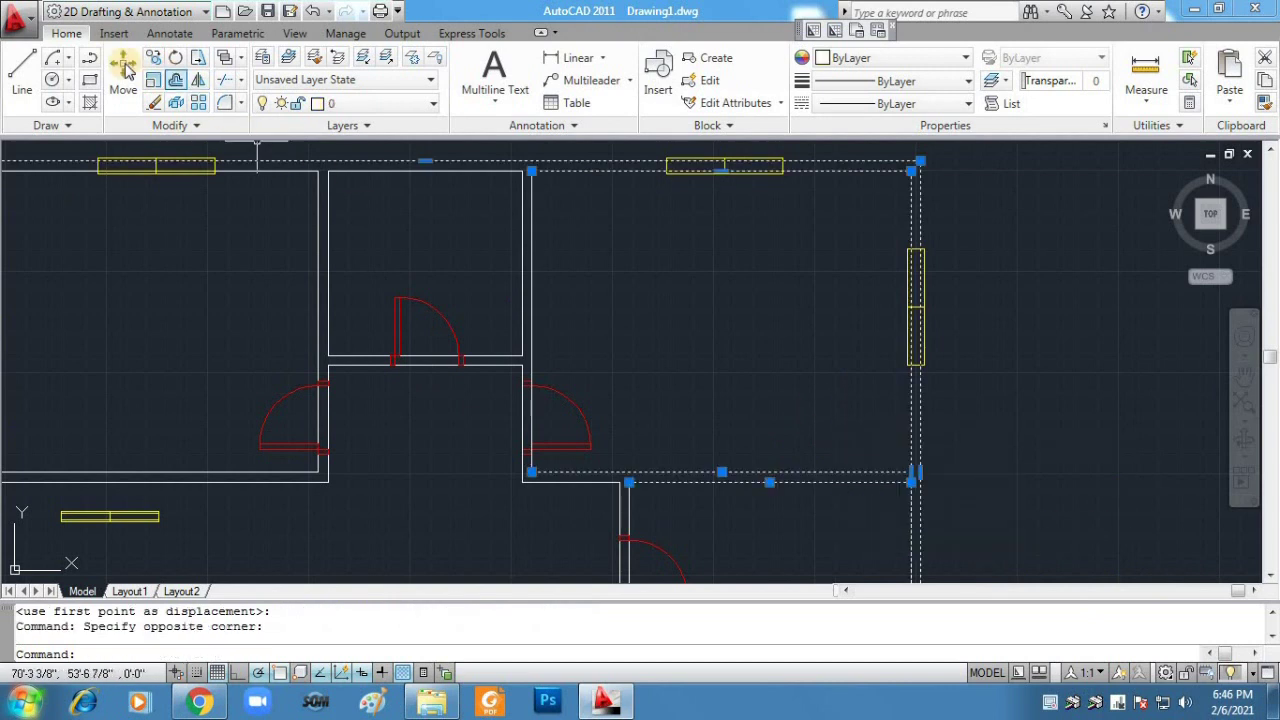
{"action": "left_click", "coordinate": [227, 80]}
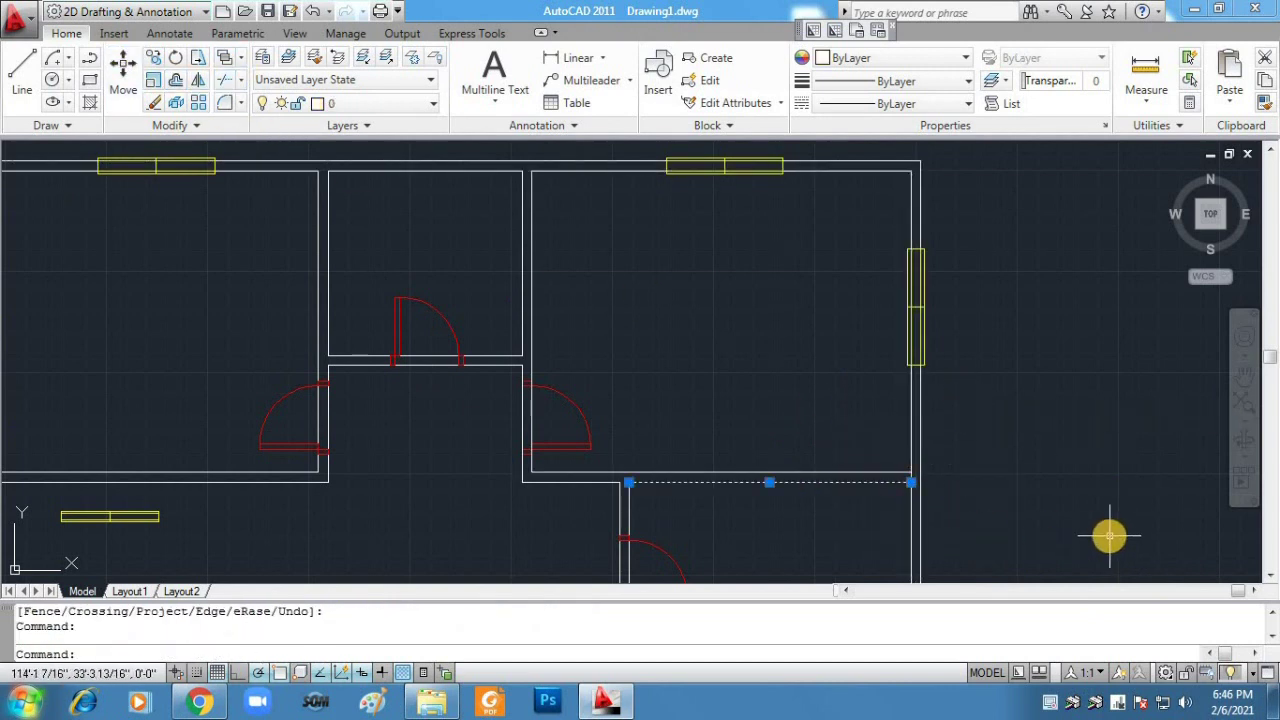
{"action": "key", "text": "Escape"}
{"action": "left_click", "coordinate": [1017, 525]}
{"action": "left_click", "coordinate": [797, 436]}
{"action": "left_click", "coordinate": [221, 83]}
{"action": "key", "text": "Return"}
{"action": "left_click", "coordinate": [220, 82]}
{"action": "left_click", "coordinate": [938, 522]}
{"action": "left_click", "coordinate": [795, 422]}
{"action": "key", "text": "Return"}
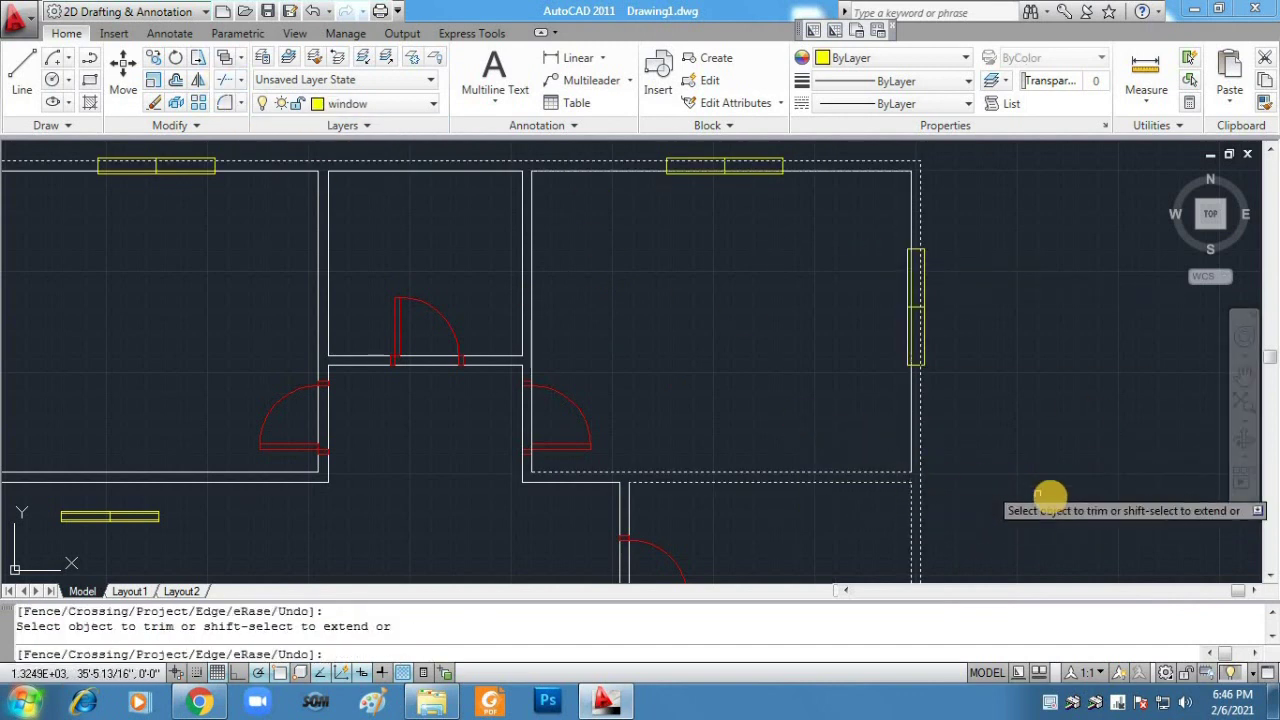
{"action": "key", "text": "Return"}
Step: Move the narrow window in the large lower room onto the wall below the upper-left room
{"action": "left_click", "coordinate": [1245, 376]}
{"action": "mouse_move", "coordinate": [493, 517]}
{"action": "left_mouse_down"}
{"action": "mouse_move", "coordinate": [785, 372]}
{"action": "mouse_move", "coordinate": [1048, 303]}
{"action": "mouse_move", "coordinate": [1005, 329]}
{"action": "left_mouse_up"}
{"action": "key", "text": "Escape"}
{"action": "left_click", "coordinate": [638, 332]}
{"action": "left_click", "coordinate": [123, 70]}
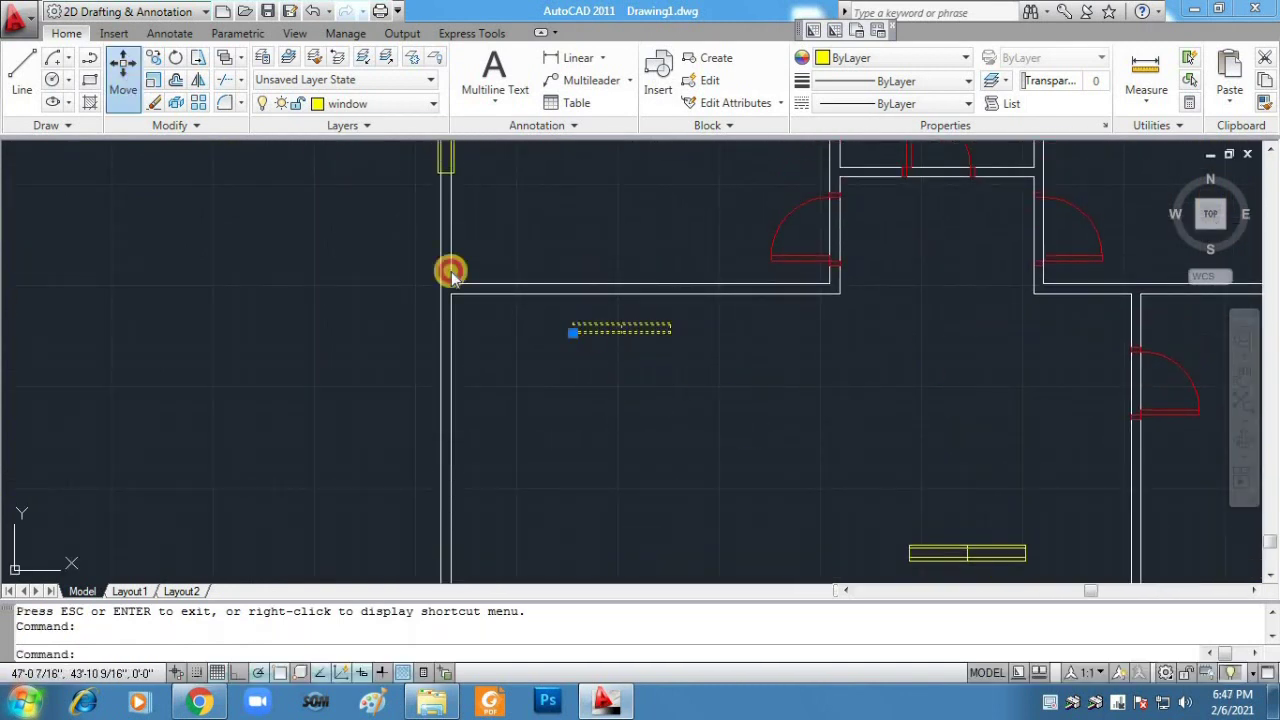
{"action": "left_click", "coordinate": [670, 327]}
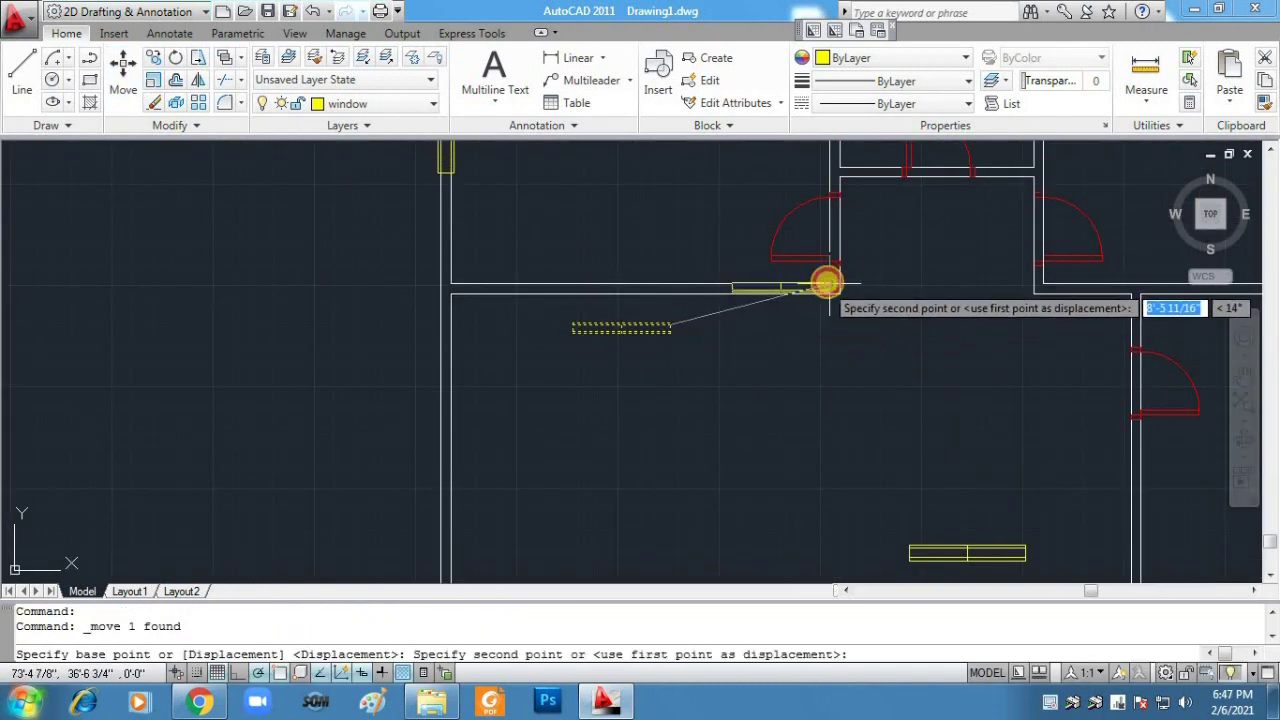
{"action": "left_click", "coordinate": [697, 287]}
Step: Shift the narrow window by its upper corner so it sits within the thickness of the wall below the upper-left room
{"action": "scroll", "coordinate": [706, 398], "scroll_direction": "up", "scroll_amount": 5}
{"action": "left_click", "coordinate": [1243, 376]}
{"action": "left_click_drag", "start_coordinate": [624, 156], "coordinate": [700, 498]}
{"action": "key", "text": "Escape"}
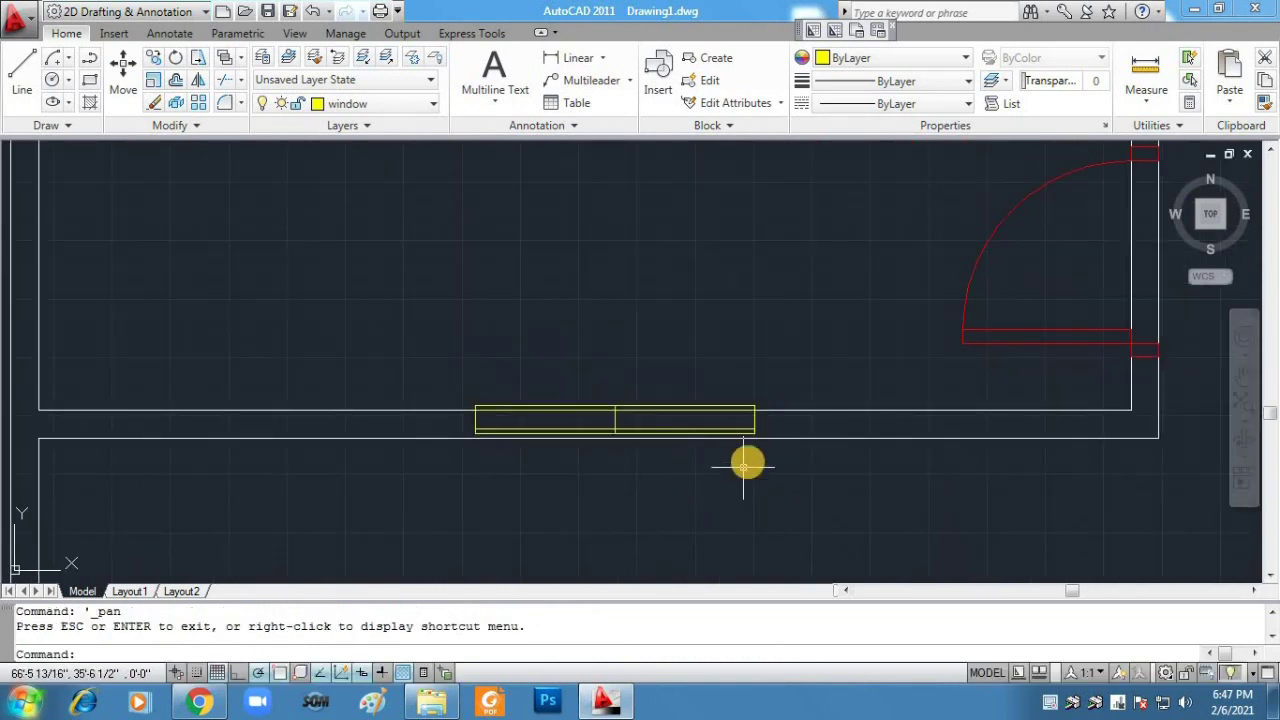
{"action": "left_click", "coordinate": [749, 430]}
{"action": "left_click", "coordinate": [123, 70]}
{"action": "left_click", "coordinate": [755, 408]}
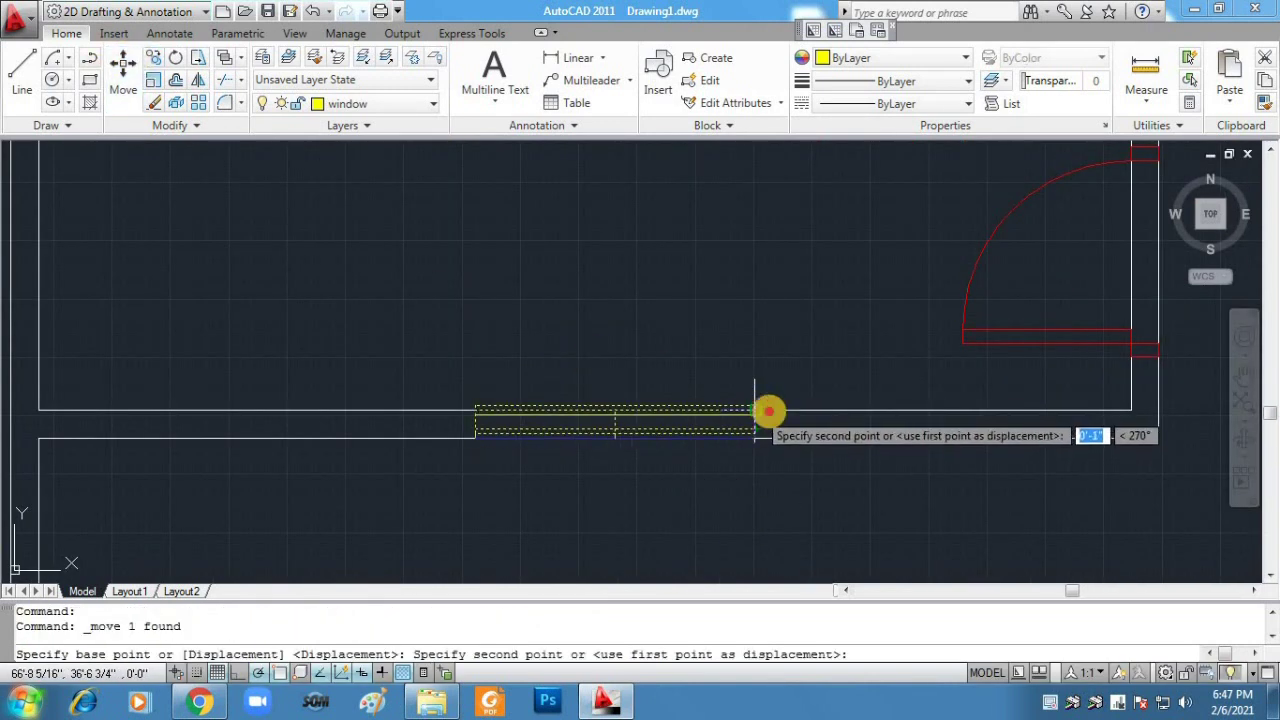
{"action": "left_click", "coordinate": [808, 411]}
{"action": "key", "text": "space"}
{"action": "scroll", "coordinate": [753, 553], "scroll_direction": "down", "scroll_amount": 4}
{"action": "scroll", "coordinate": [1181, 524], "scroll_direction": "down", "scroll_amount": 4}
{"action": "left_click", "coordinate": [1039, 506]}
{"action": "key", "text": "space"}
{"action": "key", "text": "Escape"}
Step: Rotate the horizontal window in the lower-right room so it stands vertically
{"action": "left_click", "coordinate": [1245, 372]}
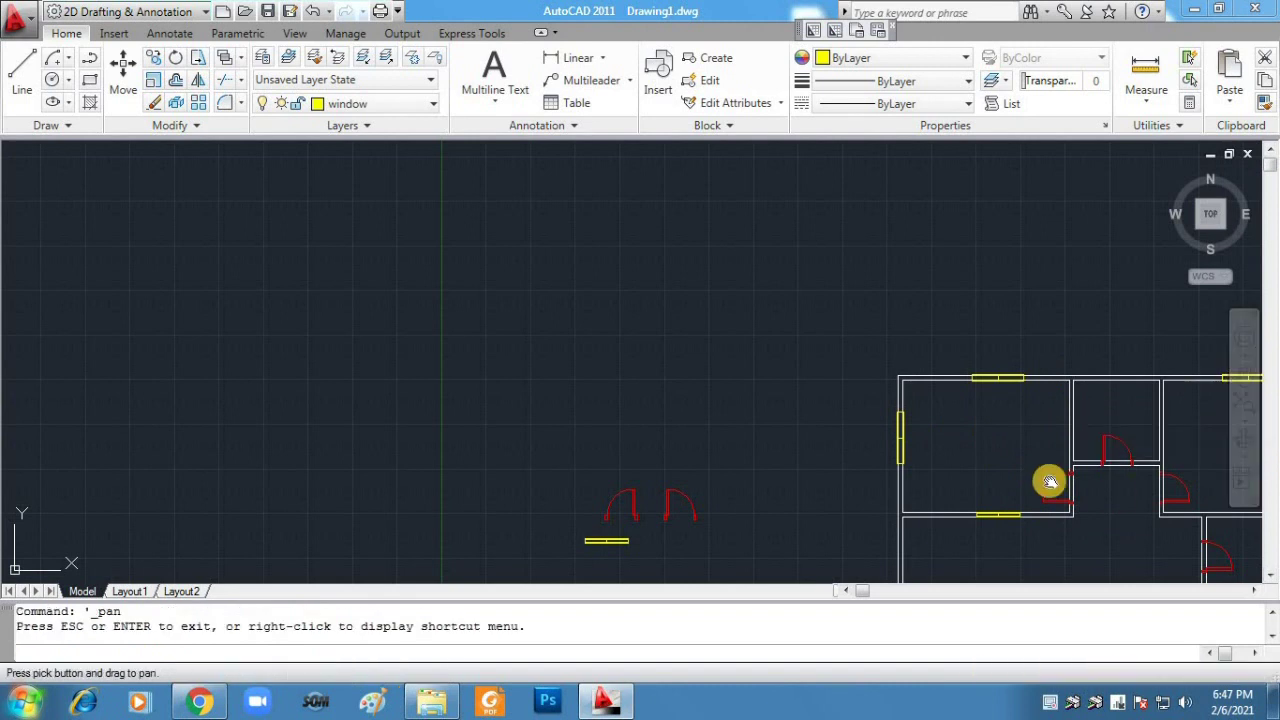
{"action": "left_click_drag", "start_coordinate": [1114, 495], "coordinate": [957, 407]}
{"action": "left_click", "coordinate": [1243, 400]}
{"action": "left_click", "coordinate": [1232, 432]}
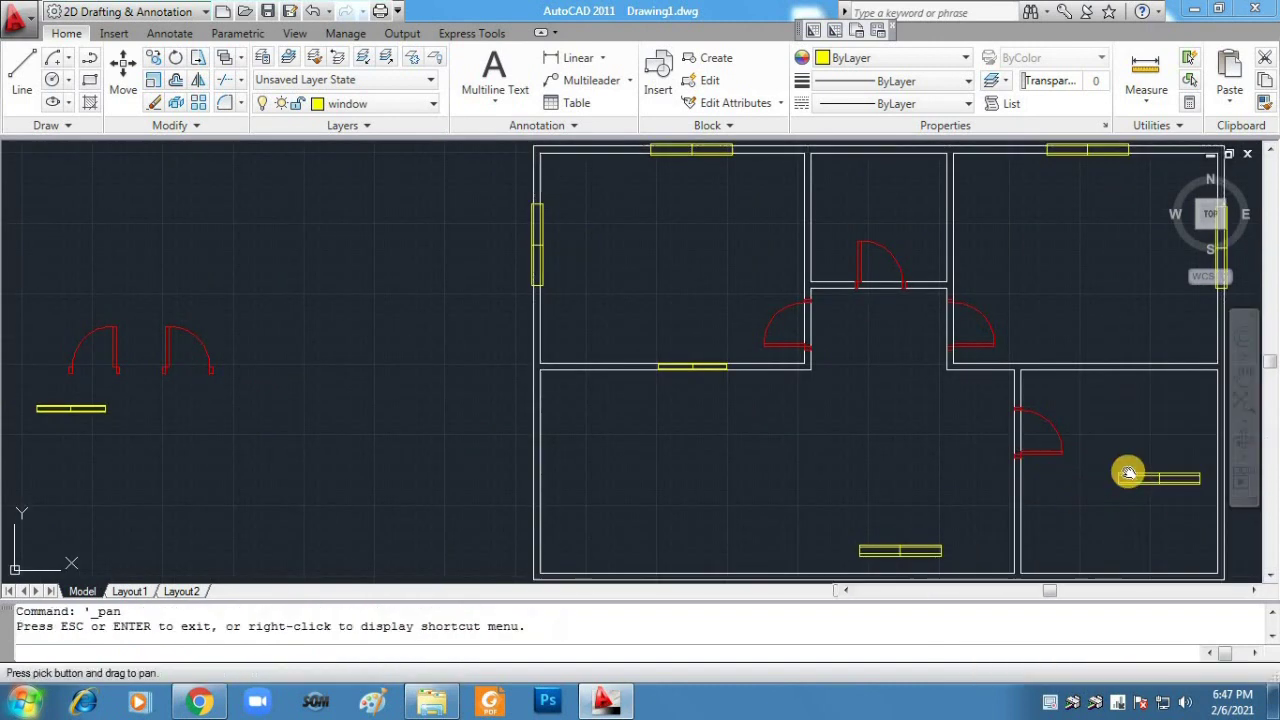
{"action": "left_click_drag", "start_coordinate": [1114, 474], "coordinate": [877, 346]}
{"action": "left_click", "coordinate": [946, 371]}
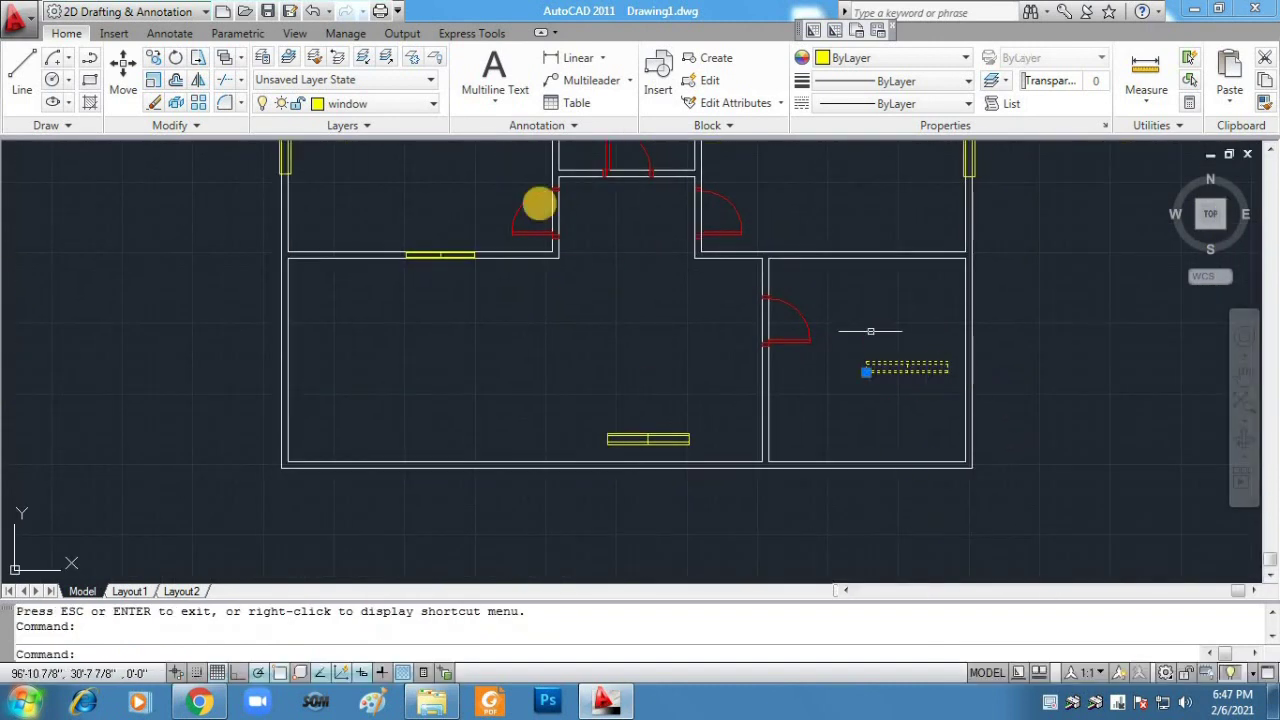
{"action": "left_click", "coordinate": [173, 60]}
{"action": "left_click", "coordinate": [827, 307]}
{"action": "left_click", "coordinate": [829, 361]}
Step: Move the rotated window off the partition into the lower-right room, near its right outer wall
{"action": "left_click", "coordinate": [768, 370]}
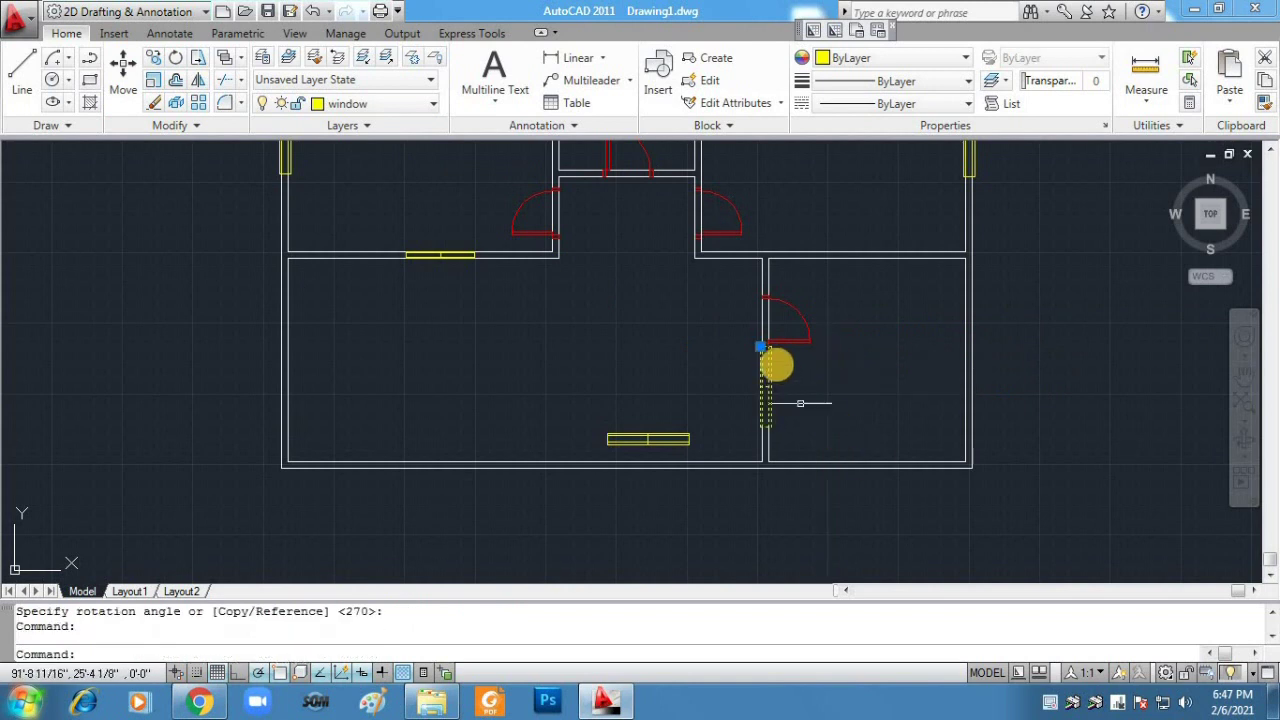
{"action": "left_click", "coordinate": [123, 62]}
{"action": "left_click", "coordinate": [768, 346]}
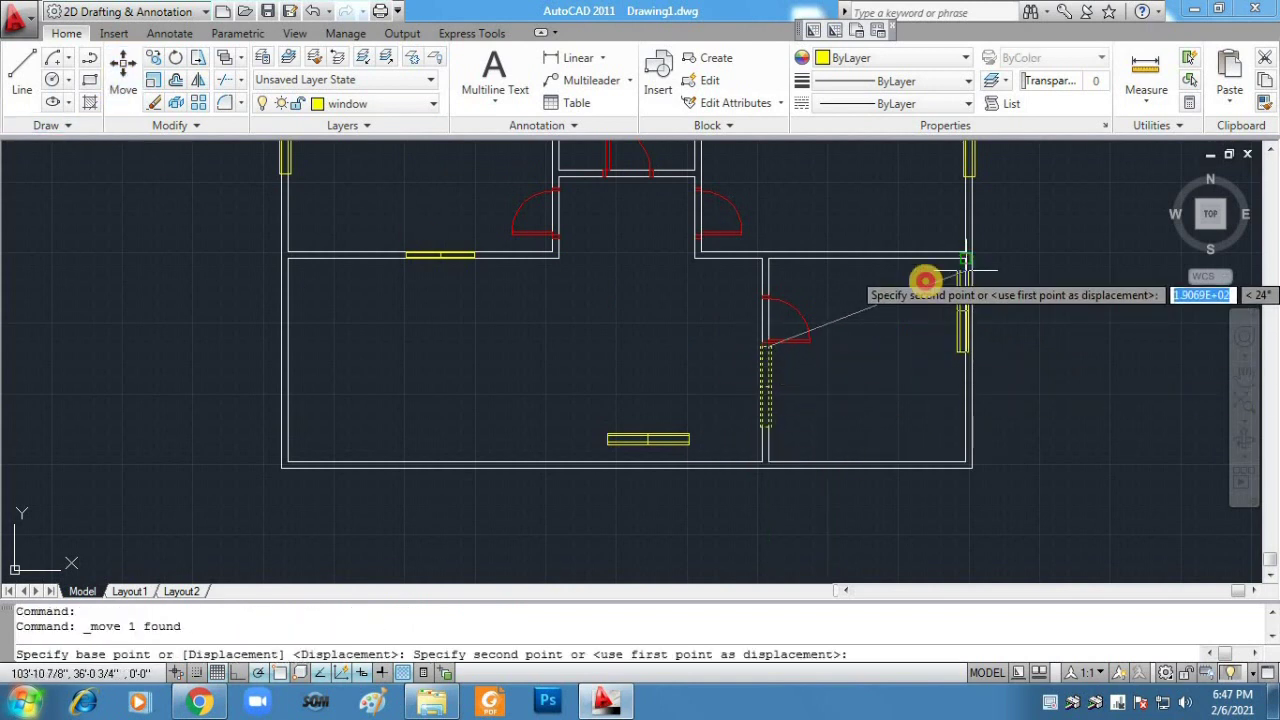
{"action": "left_click", "coordinate": [928, 301]}
Step: Move the vertical window onto the right outer wall of the lower-right room, centred across the wall's thickness
{"action": "scroll", "coordinate": [1072, 395], "scroll_direction": "up", "scroll_amount": 5}
{"action": "left_click", "coordinate": [1243, 374]}
{"action": "left_click_drag", "start_coordinate": [858, 203], "coordinate": [896, 411]}
{"action": "key", "text": "Escape"}
{"action": "left_click", "coordinate": [680, 342]}
{"action": "left_click", "coordinate": [123, 64]}
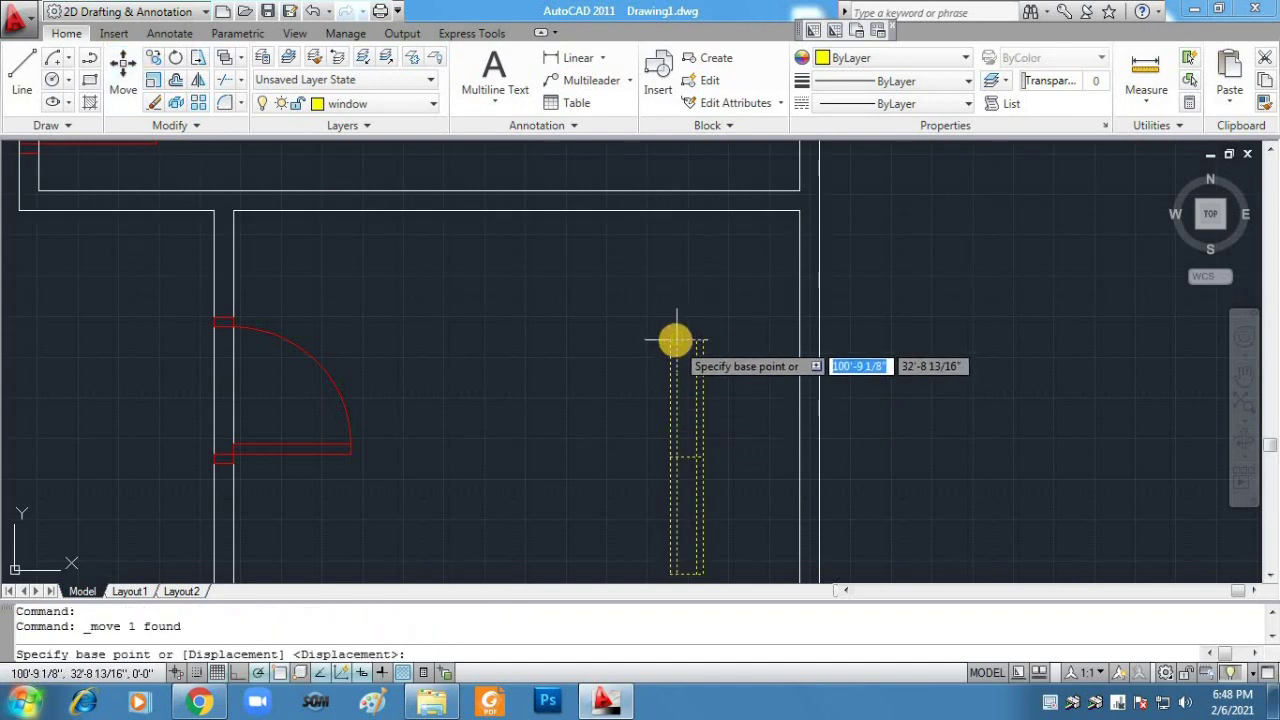
{"action": "left_click", "coordinate": [671, 341]}
{"action": "left_click", "coordinate": [800, 385]}
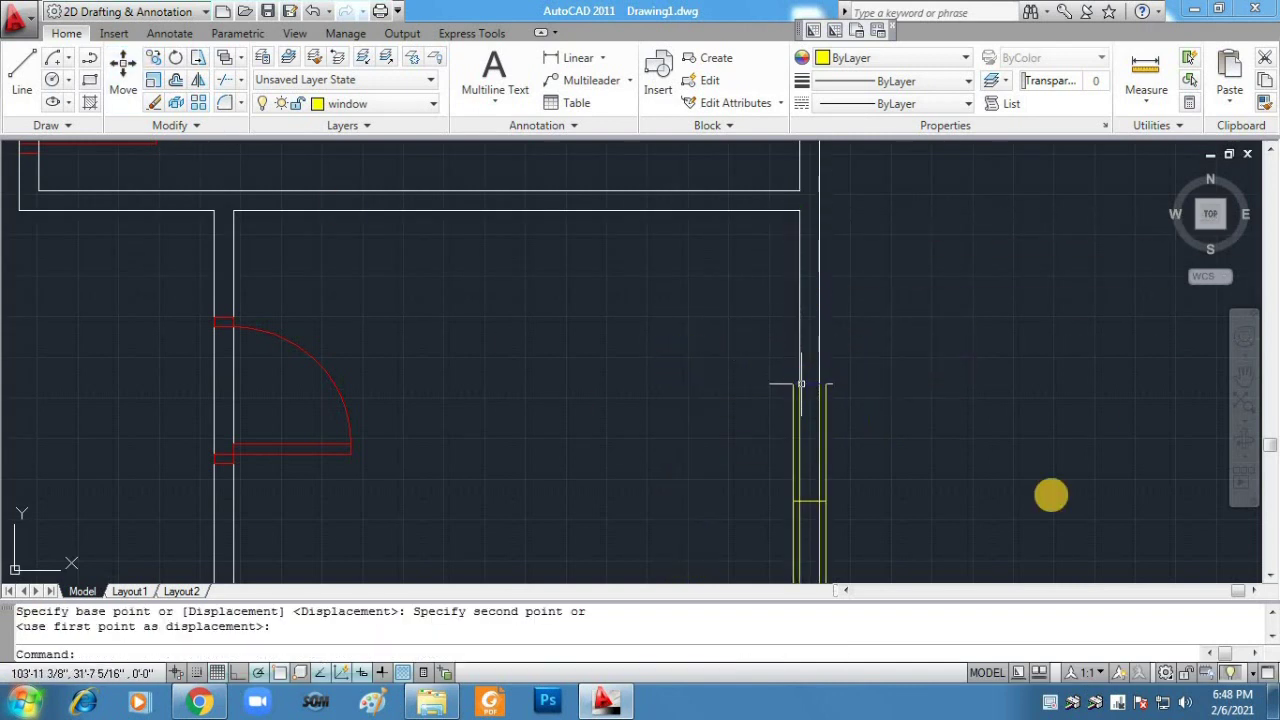
Step: Move the horizontal window in the large lower room onto the bottom outer wall, centred across the wall's thickness
{"action": "scroll", "coordinate": [809, 549], "scroll_direction": "down", "scroll_amount": 5}
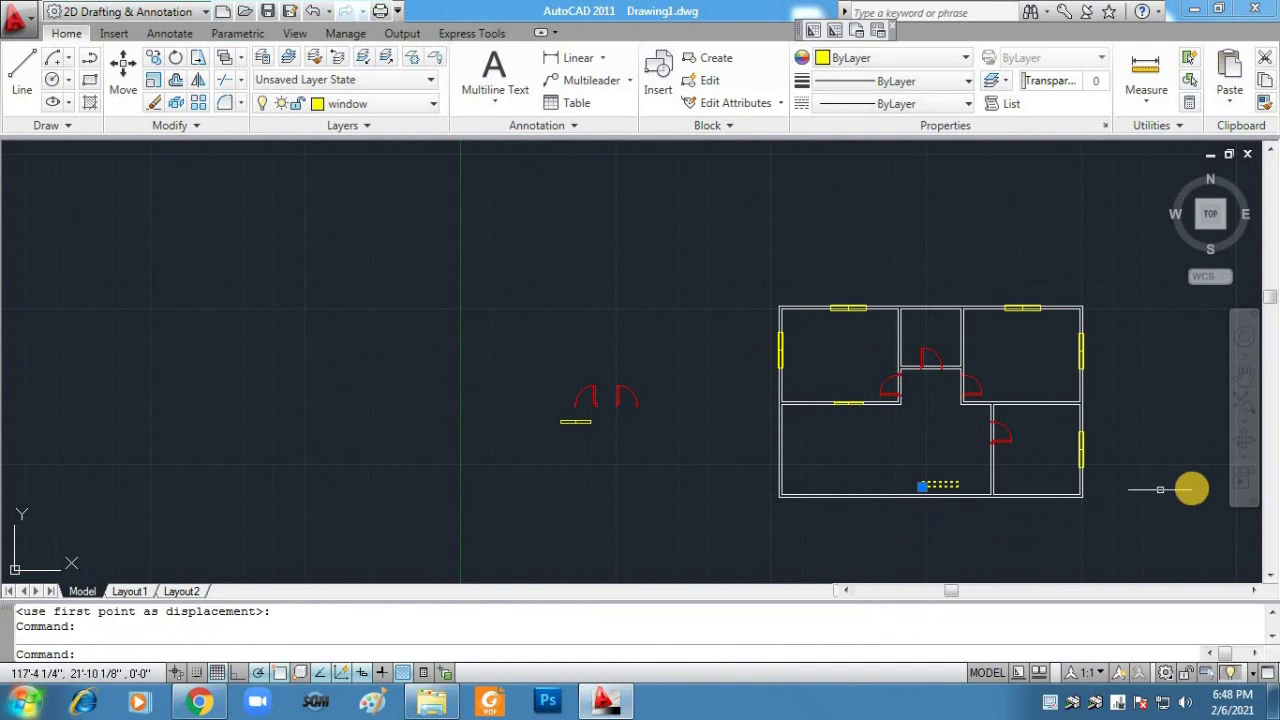
{"action": "scroll", "coordinate": [1189, 486], "scroll_direction": "up", "scroll_amount": 6}
{"action": "left_click", "coordinate": [1244, 375]}
{"action": "left_click_drag", "start_coordinate": [554, 503], "coordinate": [716, 370]}
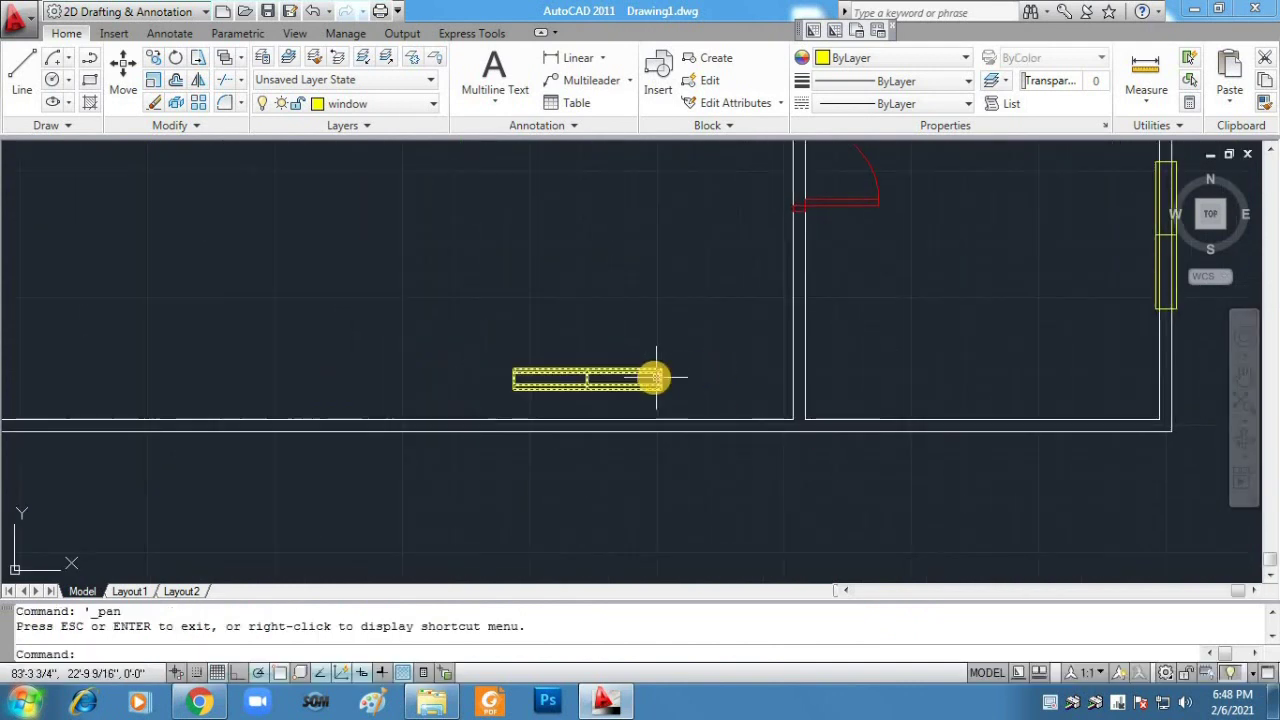
{"action": "left_click", "coordinate": [662, 361]}
{"action": "left_click", "coordinate": [663, 360]}
{"action": "left_click", "coordinate": [660, 382]}
{"action": "left_click", "coordinate": [126, 80]}
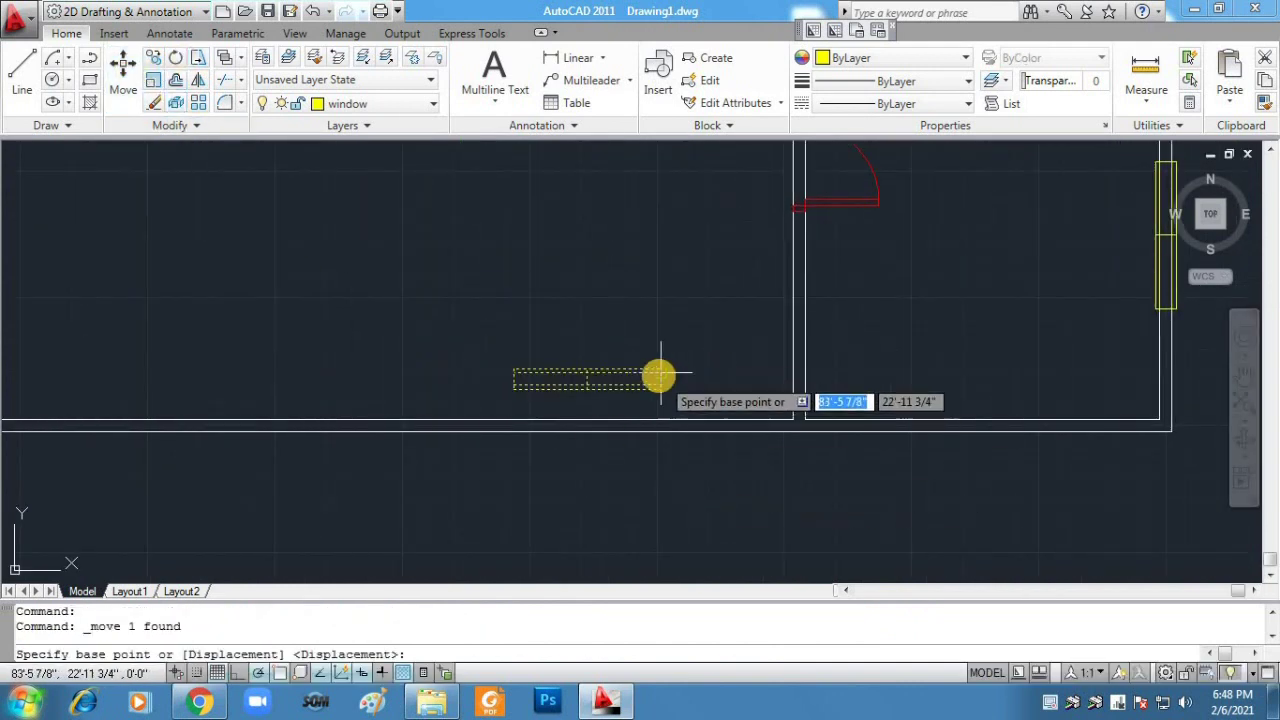
{"action": "left_click", "coordinate": [660, 371]}
{"action": "left_click", "coordinate": [603, 419]}
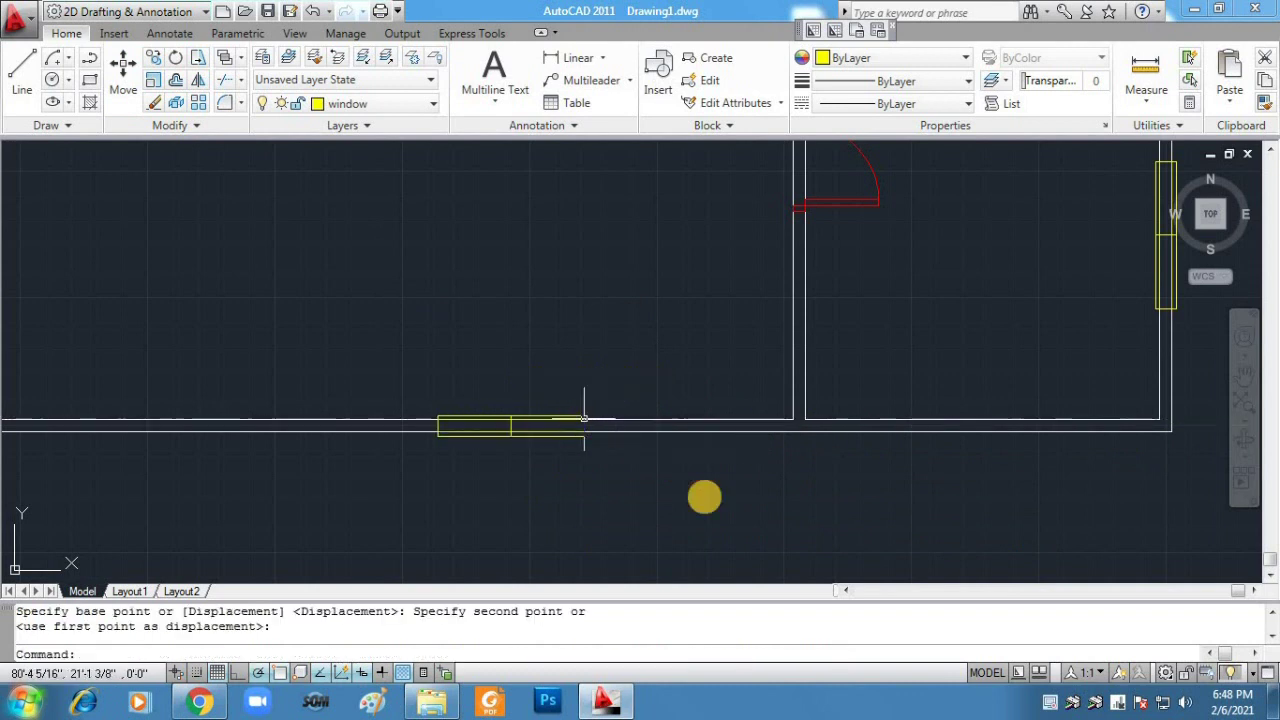
Step: Move the right-hand spare door beside the floor plan into the large lower room
{"action": "scroll", "coordinate": [600, 492], "scroll_direction": "down", "scroll_amount": 5}
{"action": "left_click", "coordinate": [252, 379]}
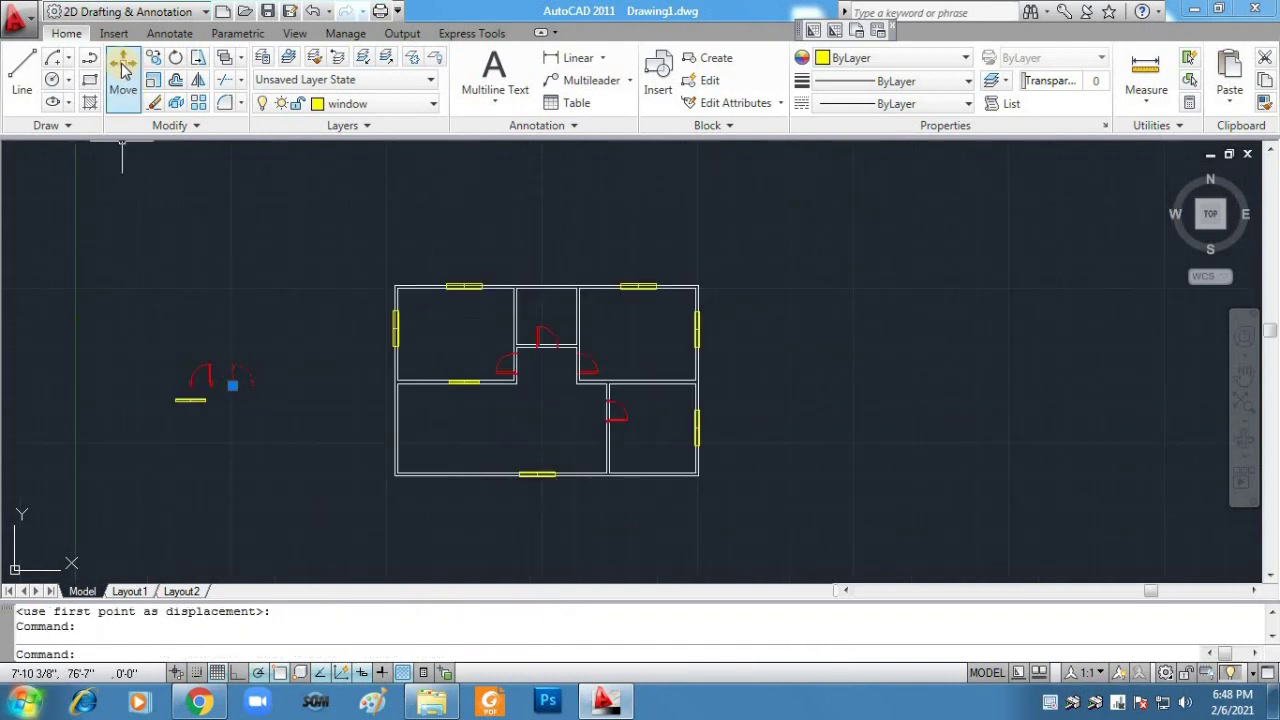
{"action": "left_click", "coordinate": [124, 72]}
{"action": "left_click", "coordinate": [231, 384]}
{"action": "left_click", "coordinate": [471, 457]}
Step: Move the door by its lower jamb corner onto the bottom outer wall, left of the window
{"action": "scroll", "coordinate": [471, 457], "scroll_direction": "down", "scroll_amount": 3}
{"action": "scroll", "coordinate": [693, 420], "scroll_direction": "up", "scroll_amount": 6}
{"action": "left_click", "coordinate": [1248, 379]}
{"action": "left_click_drag", "start_coordinate": [895, 170], "coordinate": [851, 400]}
{"action": "scroll", "coordinate": [1015, 471], "scroll_direction": "up", "scroll_amount": 3}
{"action": "left_click_drag", "start_coordinate": [1015, 471], "coordinate": [1014, 495]}
{"action": "middle_click_drag", "start_coordinate": [1014, 495], "coordinate": [1119, 480]}
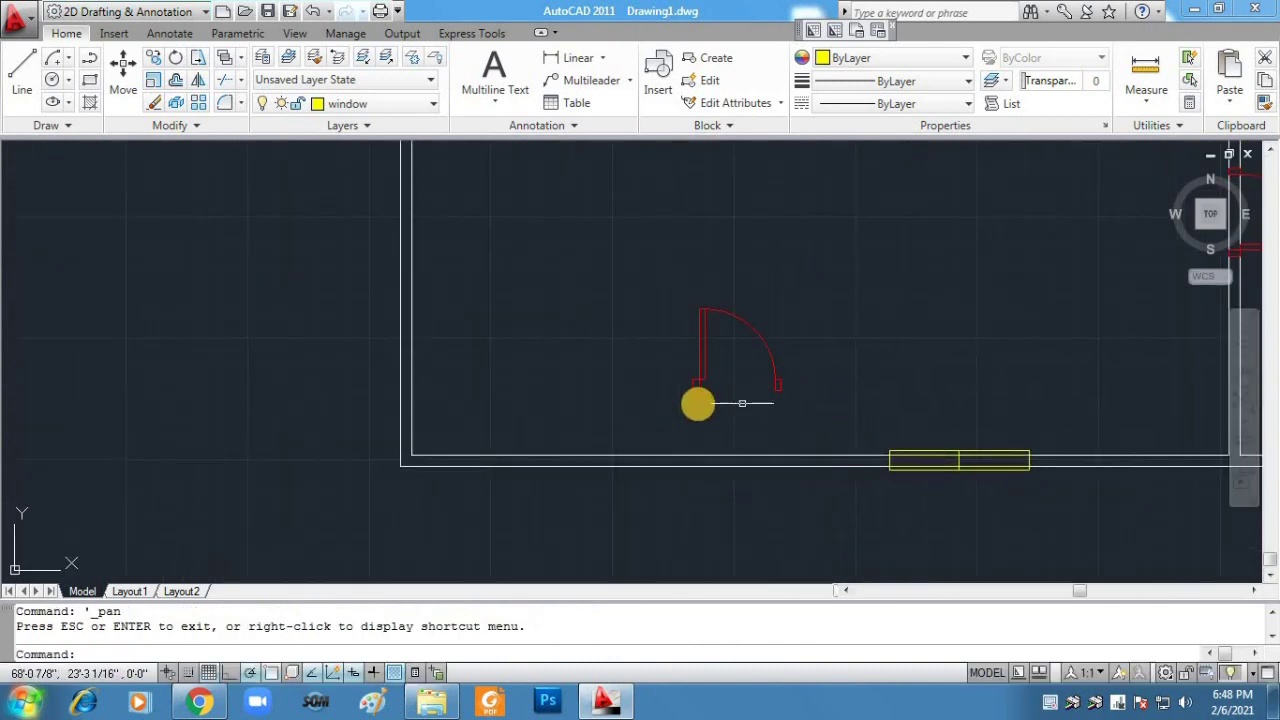
{"action": "left_click", "coordinate": [694, 391]}
{"action": "left_click", "coordinate": [124, 72]}
{"action": "left_click", "coordinate": [694, 391]}
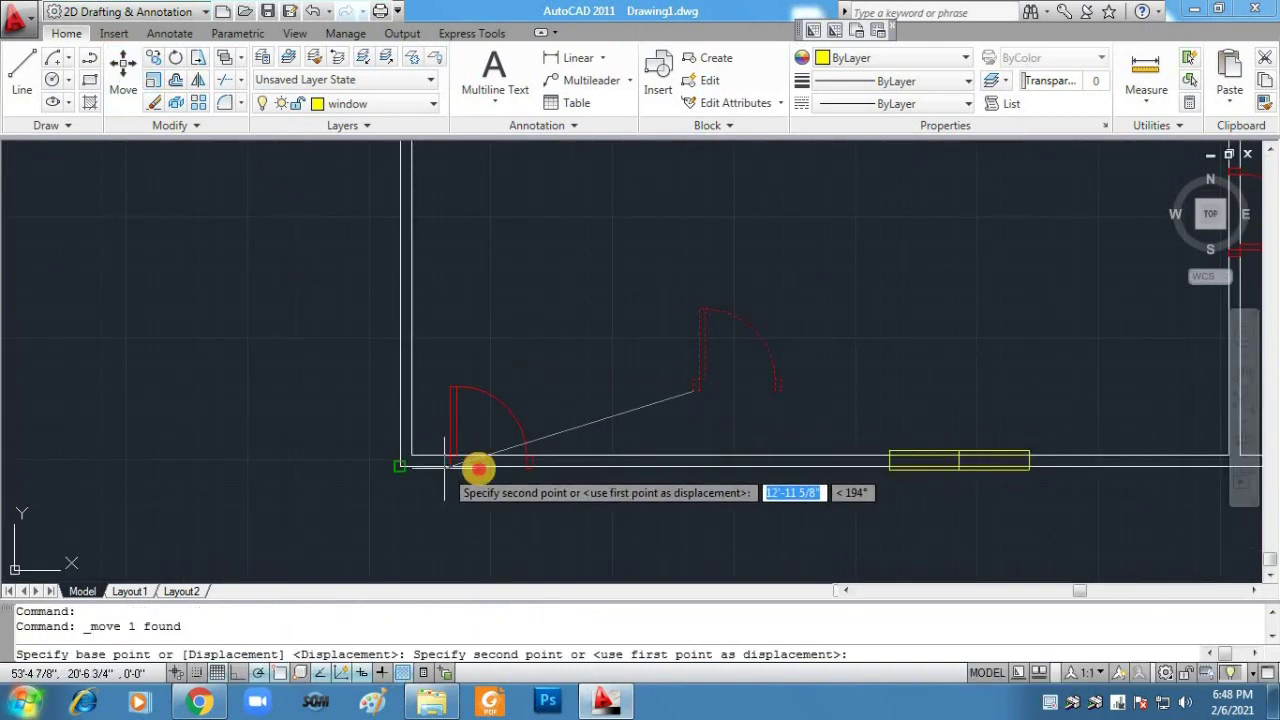
{"action": "left_click", "coordinate": [634, 466]}
Step: Delete the leftover door and window beside the floor plan
{"action": "scroll", "coordinate": [829, 486], "scroll_direction": "down", "scroll_amount": 3}
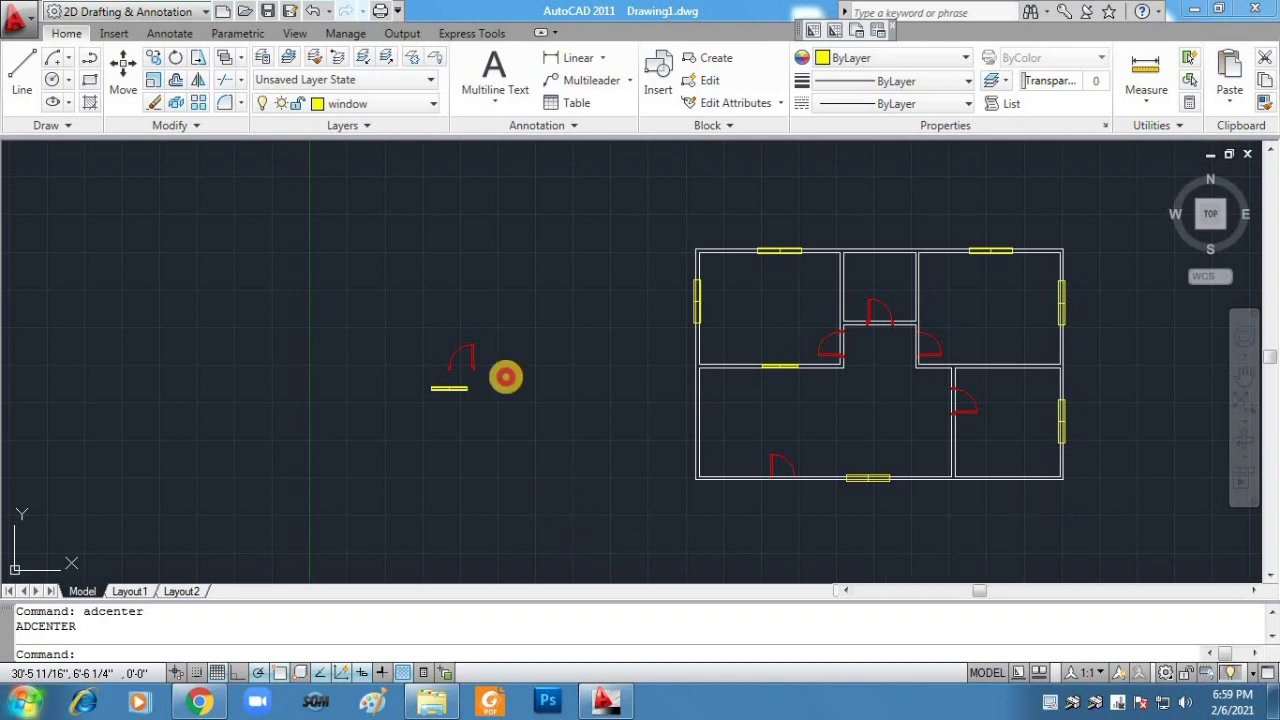
{"action": "left_click", "coordinate": [463, 301]}
{"action": "left_click", "coordinate": [503, 426]}
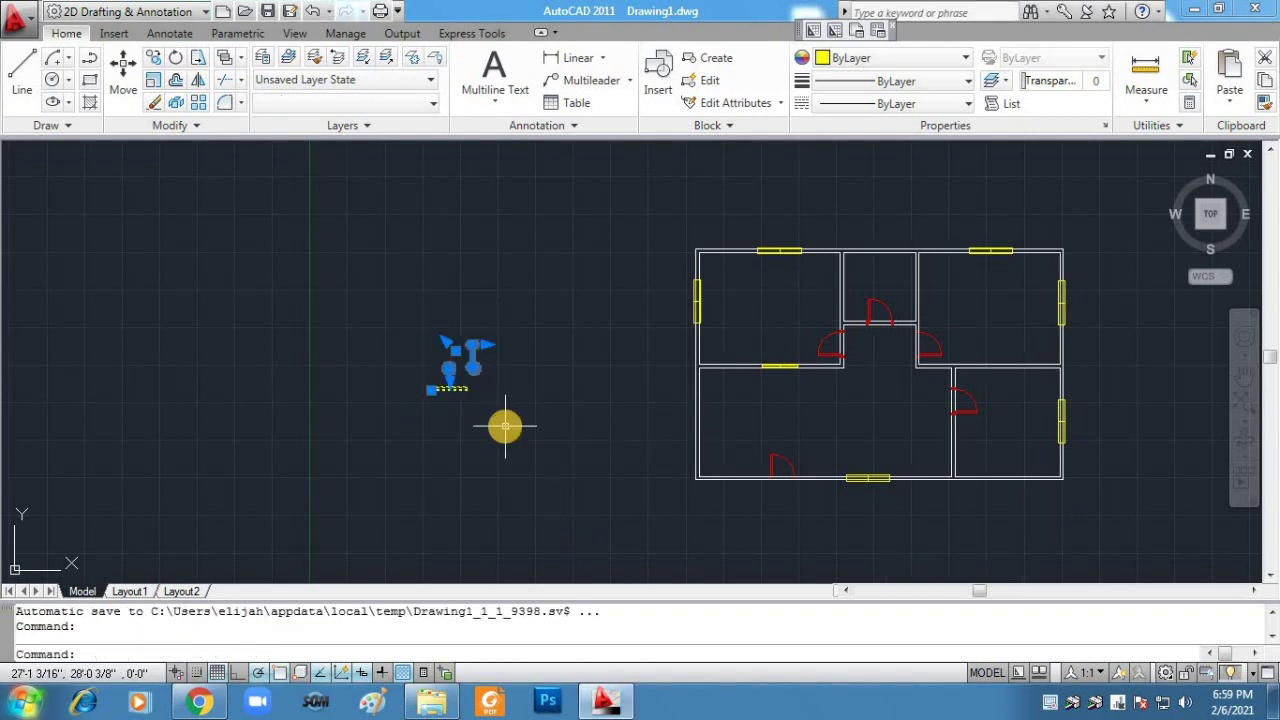
{"action": "key", "text": "Delete"}
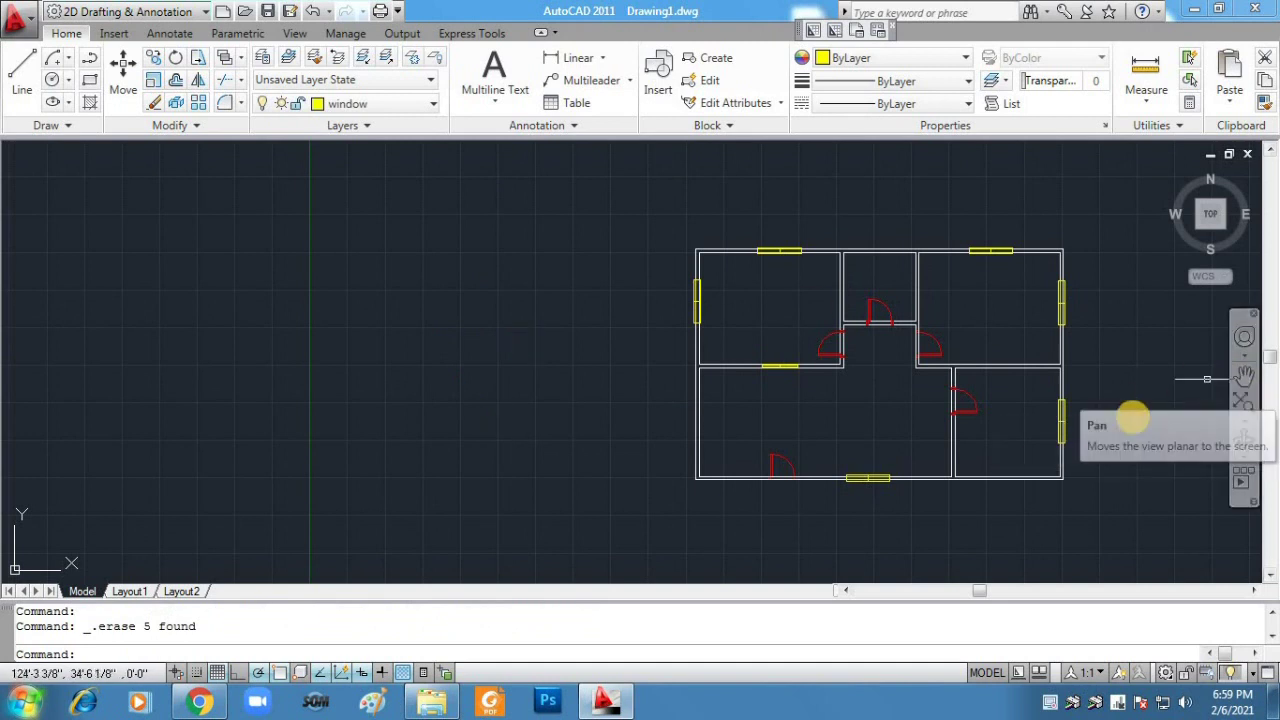
Step: Make blocks the current layer
{"action": "scroll", "coordinate": [1133, 417], "scroll_direction": "up", "scroll_amount": 2}
{"action": "scroll", "coordinate": [1133, 417], "scroll_direction": "down", "scroll_amount": 3}
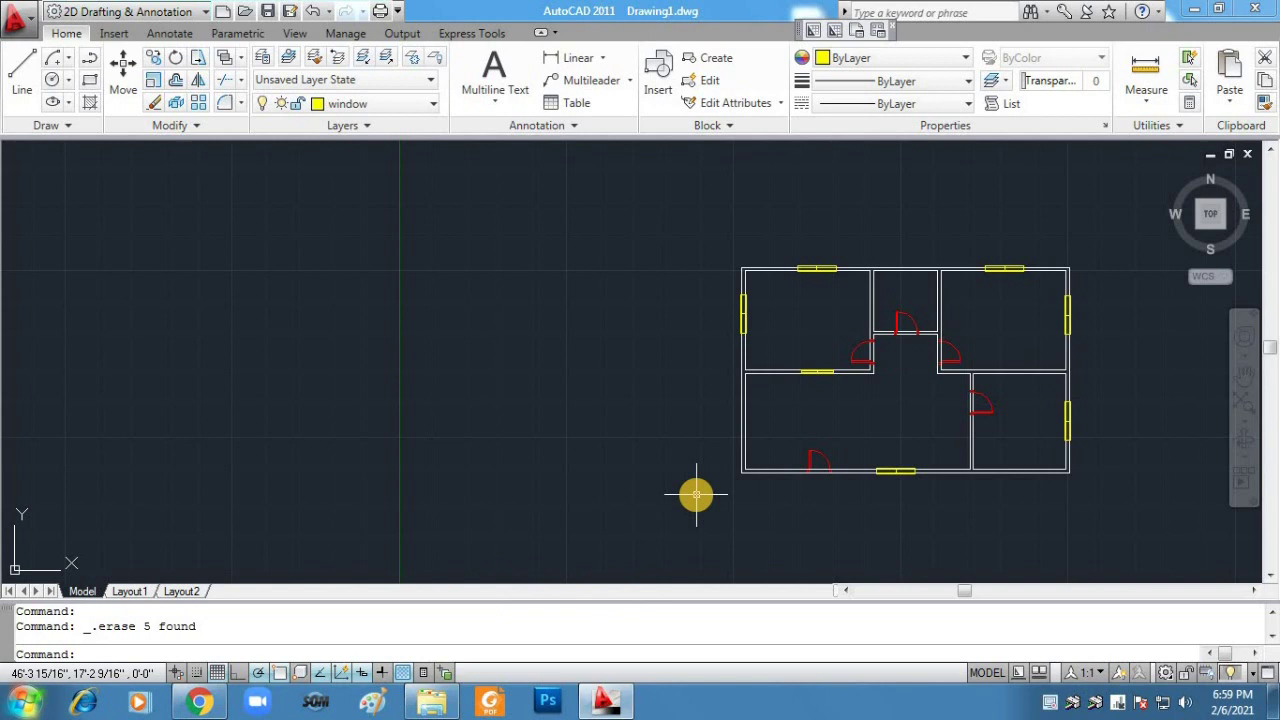
{"action": "scroll", "coordinate": [696, 494], "scroll_direction": "up", "scroll_amount": 2}
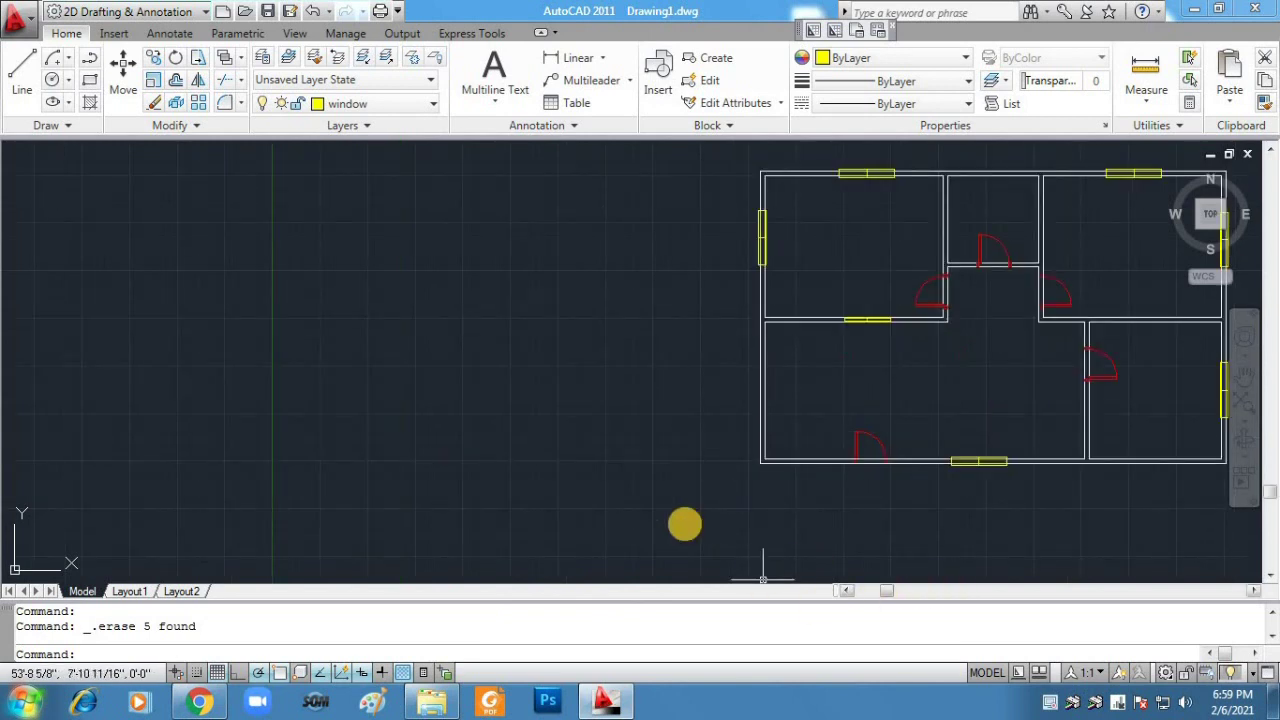
{"action": "left_click", "coordinate": [393, 110]}
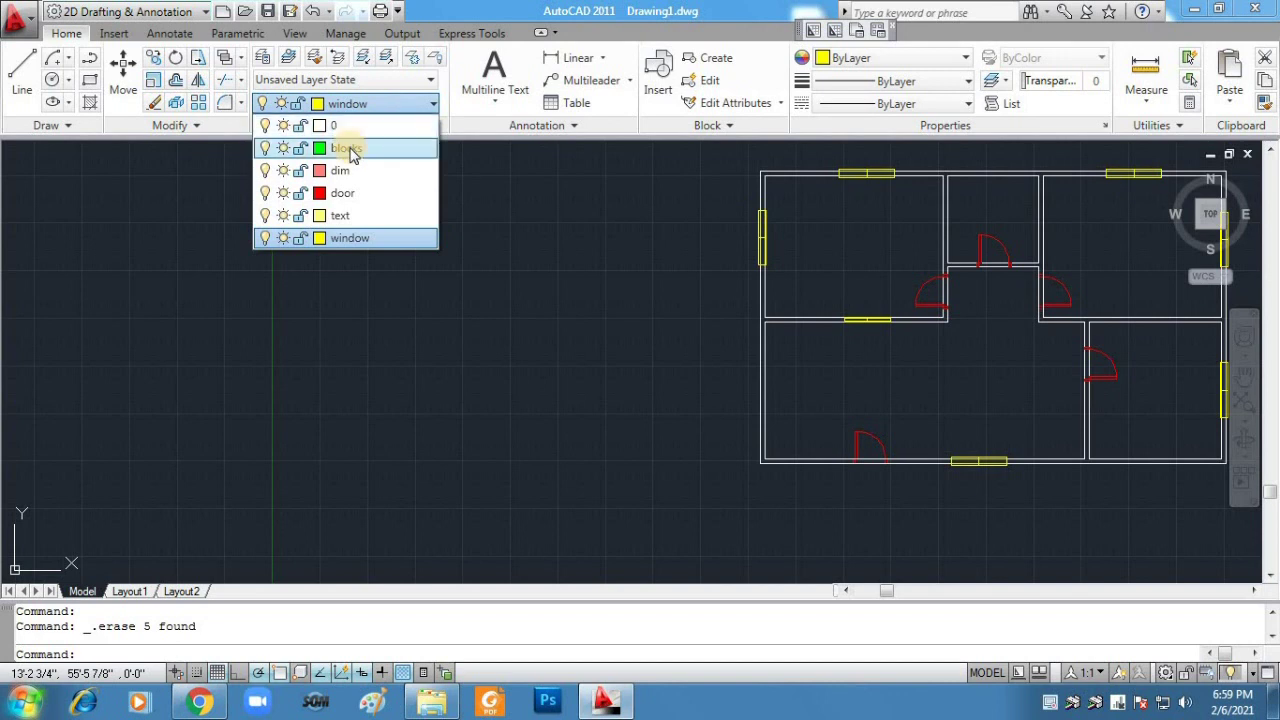
{"action": "left_click", "coordinate": [348, 149]}
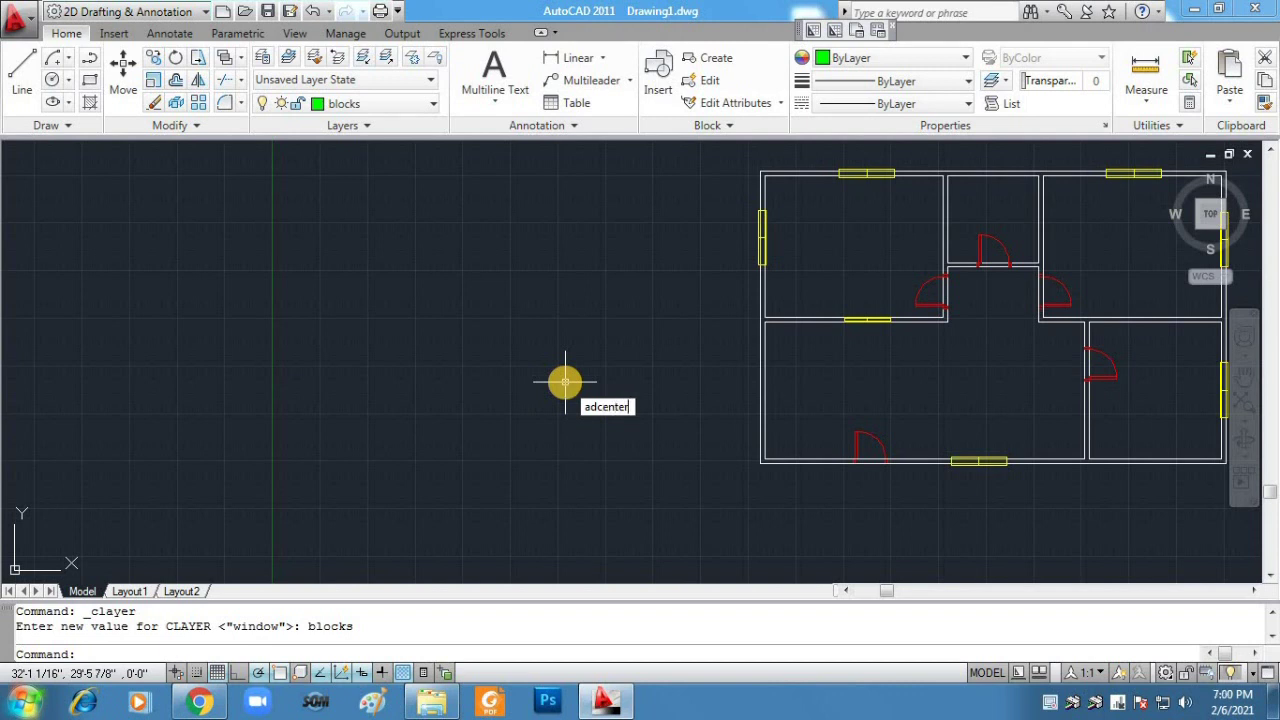
Step: Open DesignCenter with adcenter and expand Home - Space Planner.dwg in the folder list
{"action": "key", "text": "Return"}
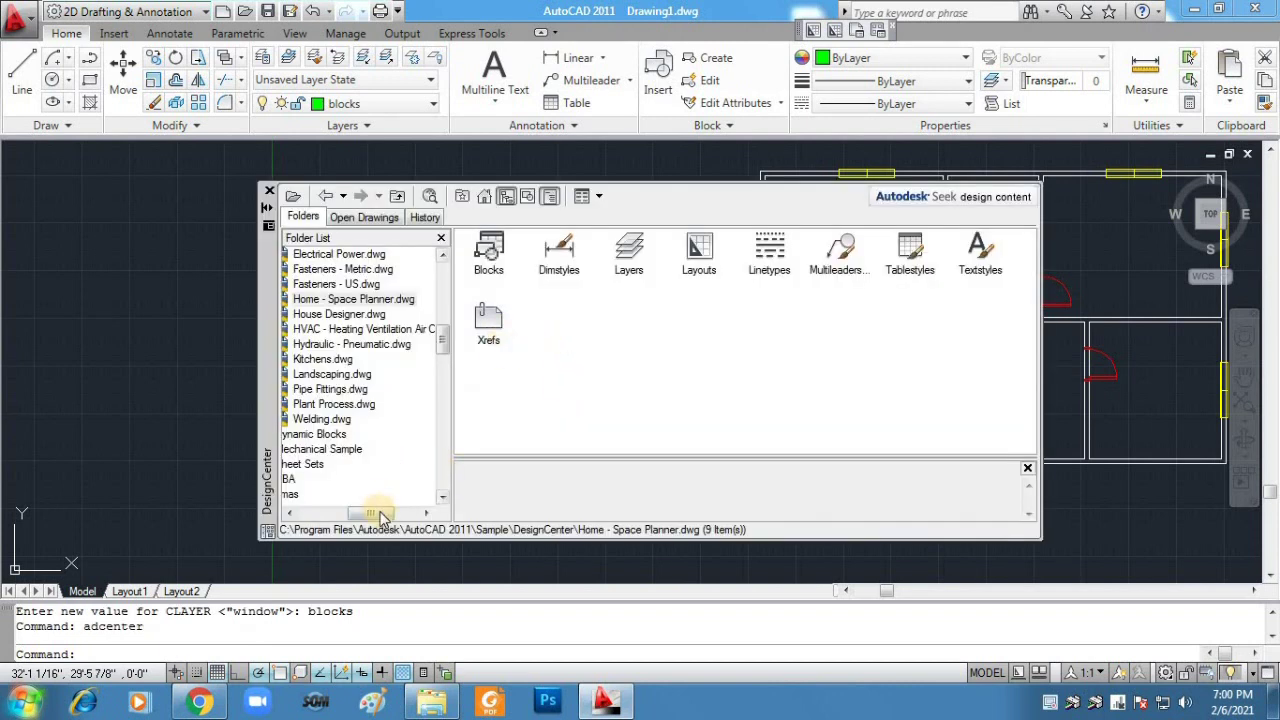
{"action": "left_click_drag", "start_coordinate": [370, 522], "coordinate": [358, 520]}
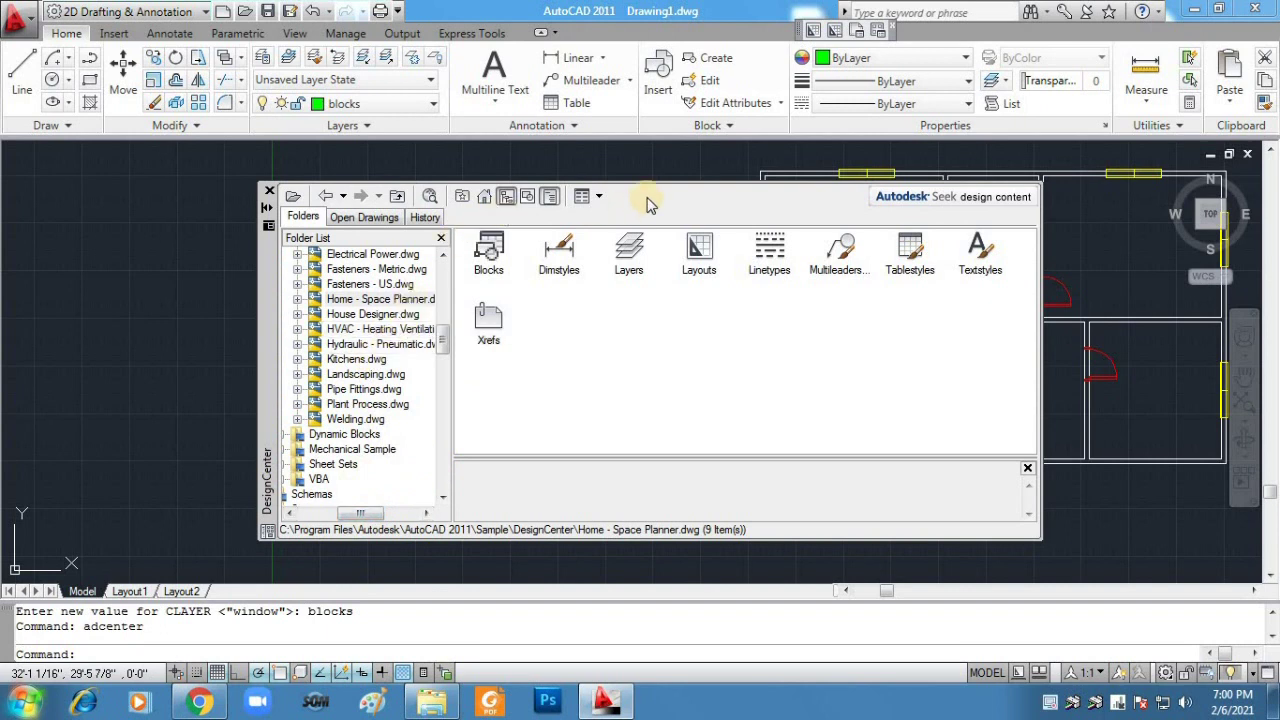
{"action": "double_click", "coordinate": [365, 300]}
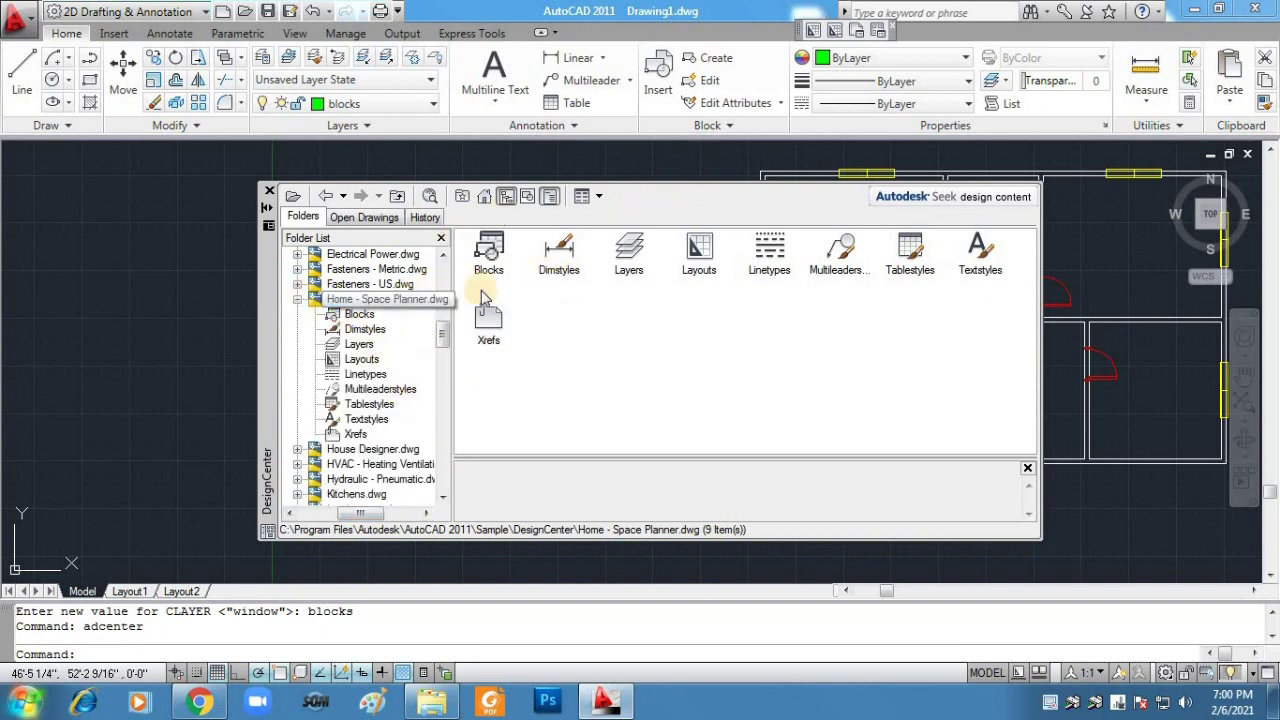
Step: Insert the Bed - Queen and Dining Set - 36 x 72 in. blocks from Home - Space Planner.dwg below the floor plan's lower-right corner
{"action": "double_click", "coordinate": [488, 250]}
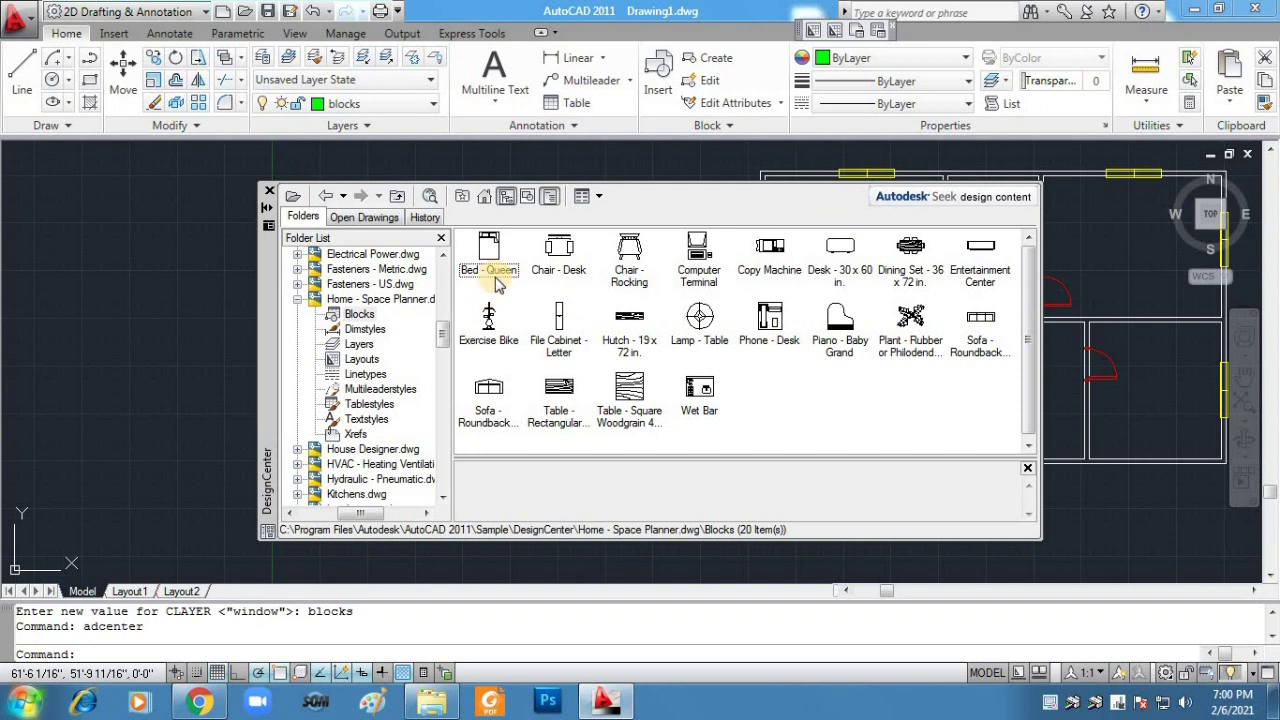
{"action": "mouse_move", "coordinate": [519, 259]}
{"action": "left_mouse_down"}
{"action": "mouse_move", "coordinate": [1212, 530]}
{"action": "mouse_move", "coordinate": [1118, 500]}
{"action": "left_mouse_up"}
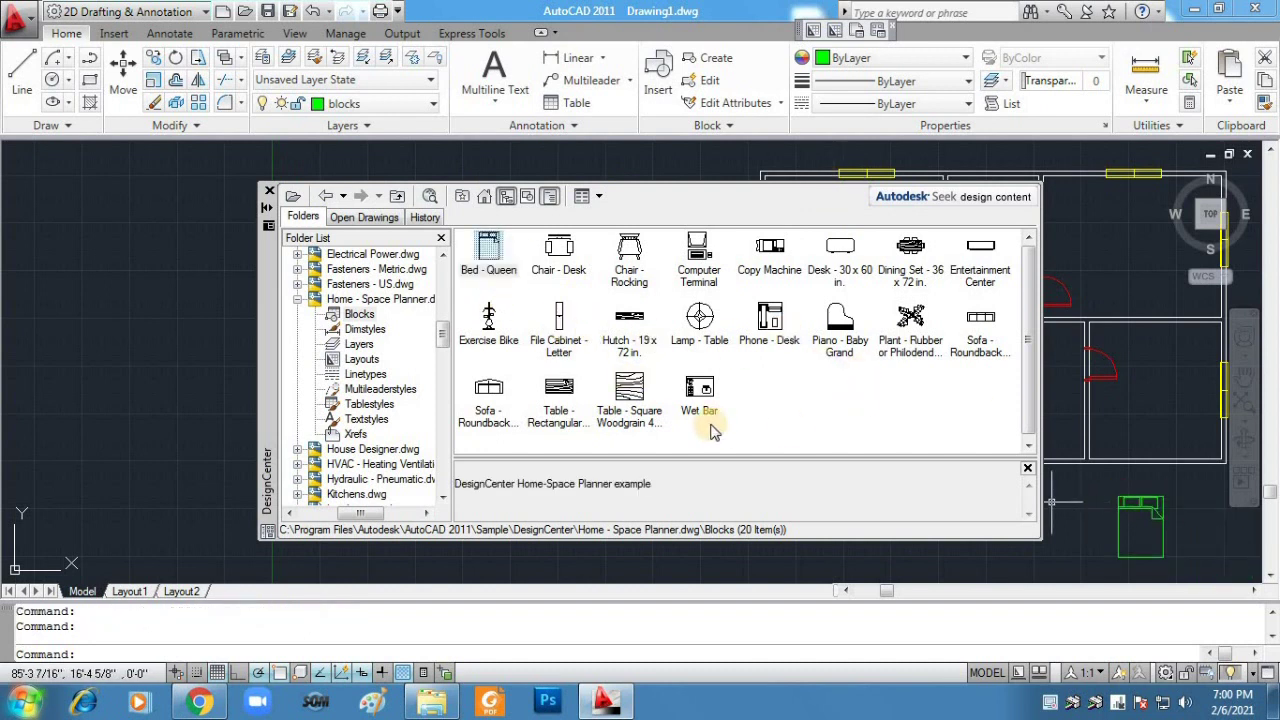
{"action": "mouse_move", "coordinate": [912, 252]}
{"action": "left_mouse_down"}
{"action": "mouse_move", "coordinate": [1082, 429]}
{"action": "mouse_move", "coordinate": [1208, 513]}
{"action": "left_mouse_up"}
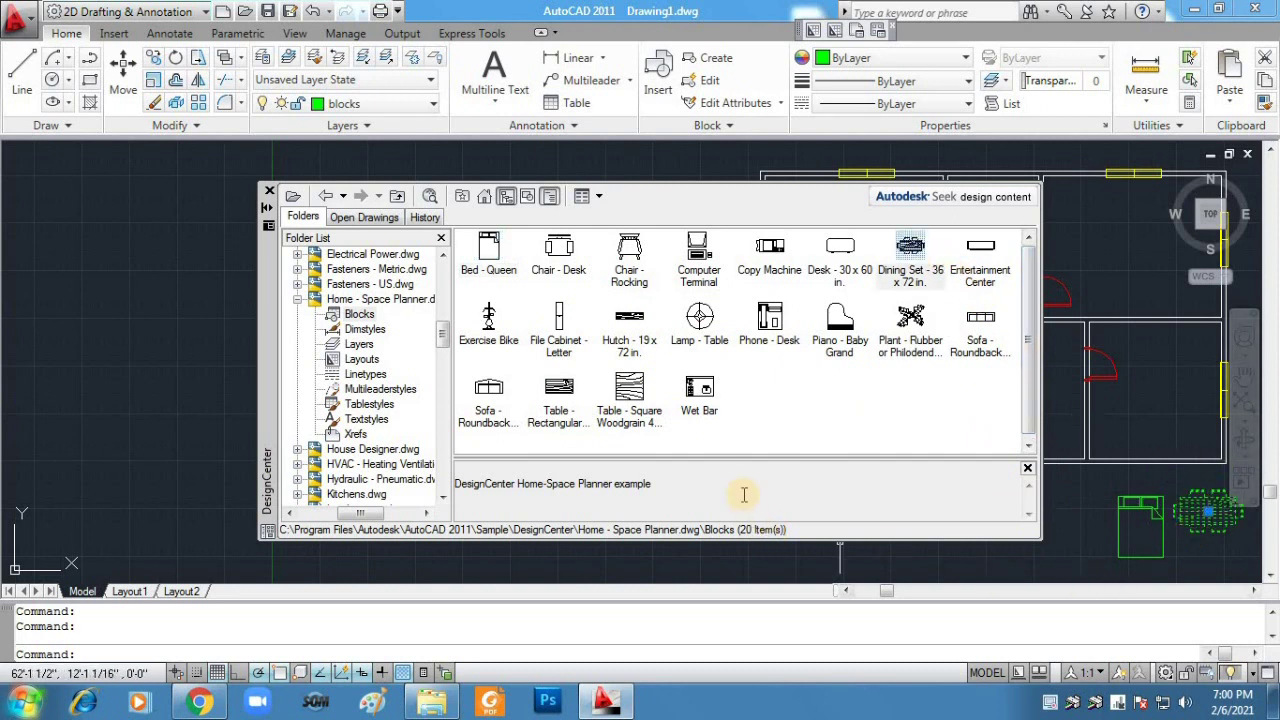
{"action": "left_click_drag", "start_coordinate": [497, 398], "coordinate": [1062, 540]}
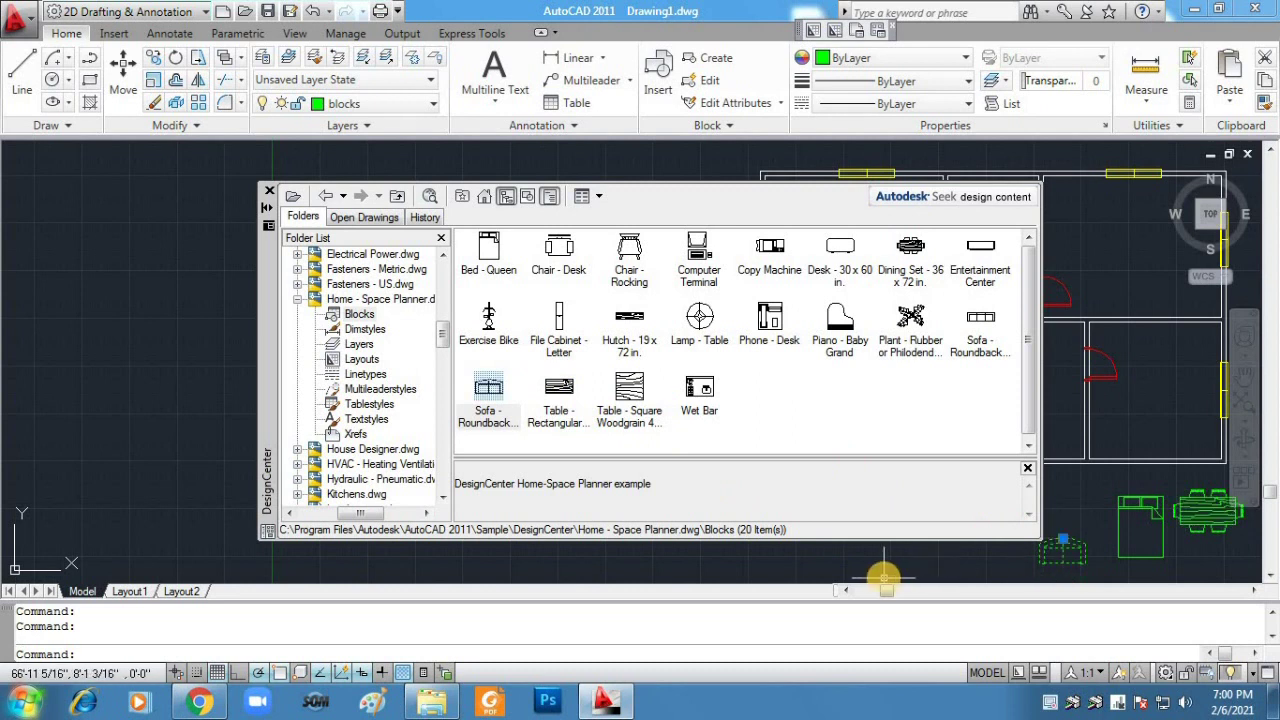
{"action": "left_click", "coordinate": [1025, 566]}
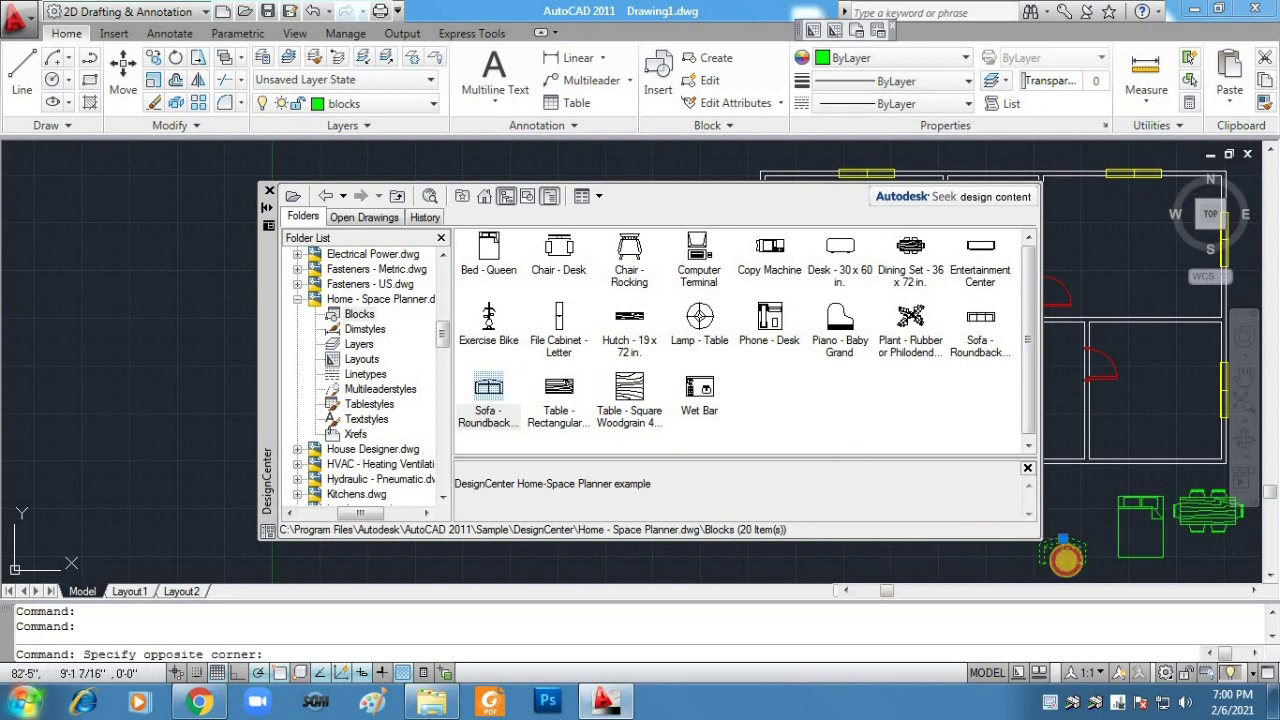
{"action": "left_click", "coordinate": [1078, 558]}
{"action": "key", "text": "Delete"}
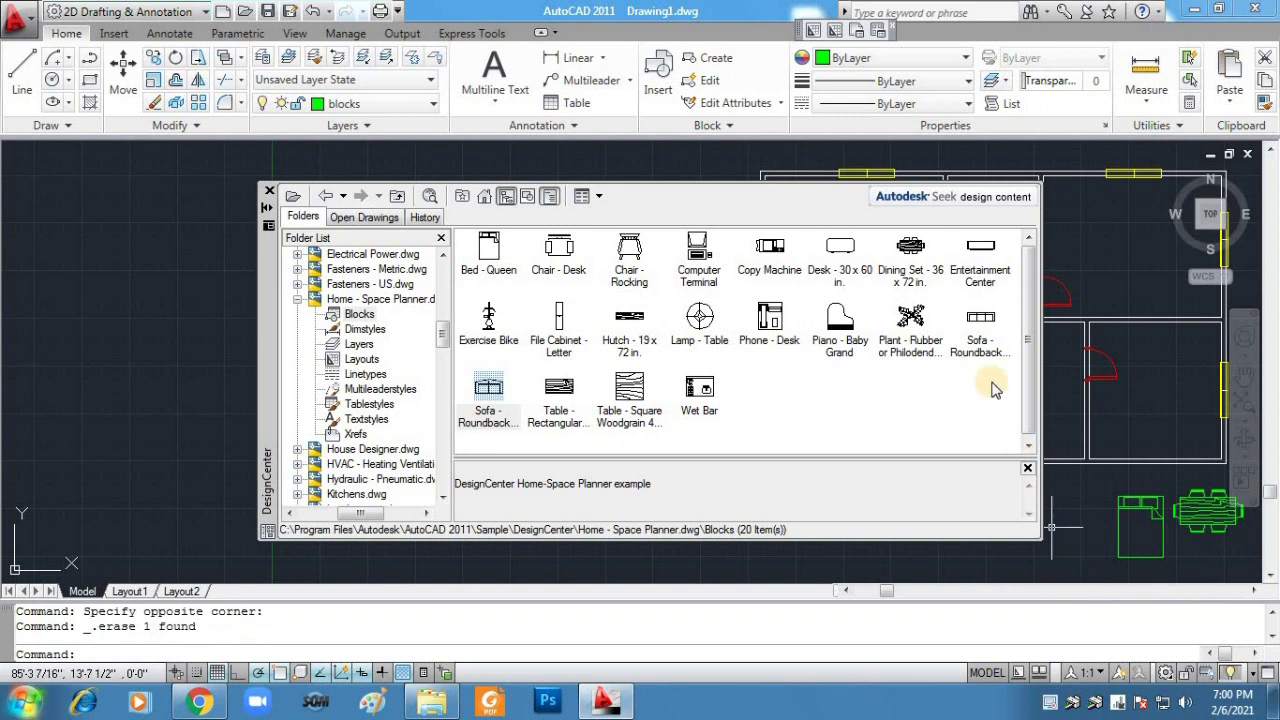
Step: Insert the larger Sofa - Roundback block below the floor plan, left of the queen bed
{"action": "mouse_move", "coordinate": [983, 318]}
{"action": "left_mouse_down"}
{"action": "mouse_move", "coordinate": [1043, 486]}
{"action": "mouse_move", "coordinate": [1037, 560]}
{"action": "mouse_move", "coordinate": [1052, 525]}
{"action": "mouse_move", "coordinate": [1045, 540]}
{"action": "mouse_move", "coordinate": [912, 550]}
{"action": "mouse_move", "coordinate": [980, 422]}
{"action": "mouse_move", "coordinate": [1068, 546]}
{"action": "left_mouse_up"}
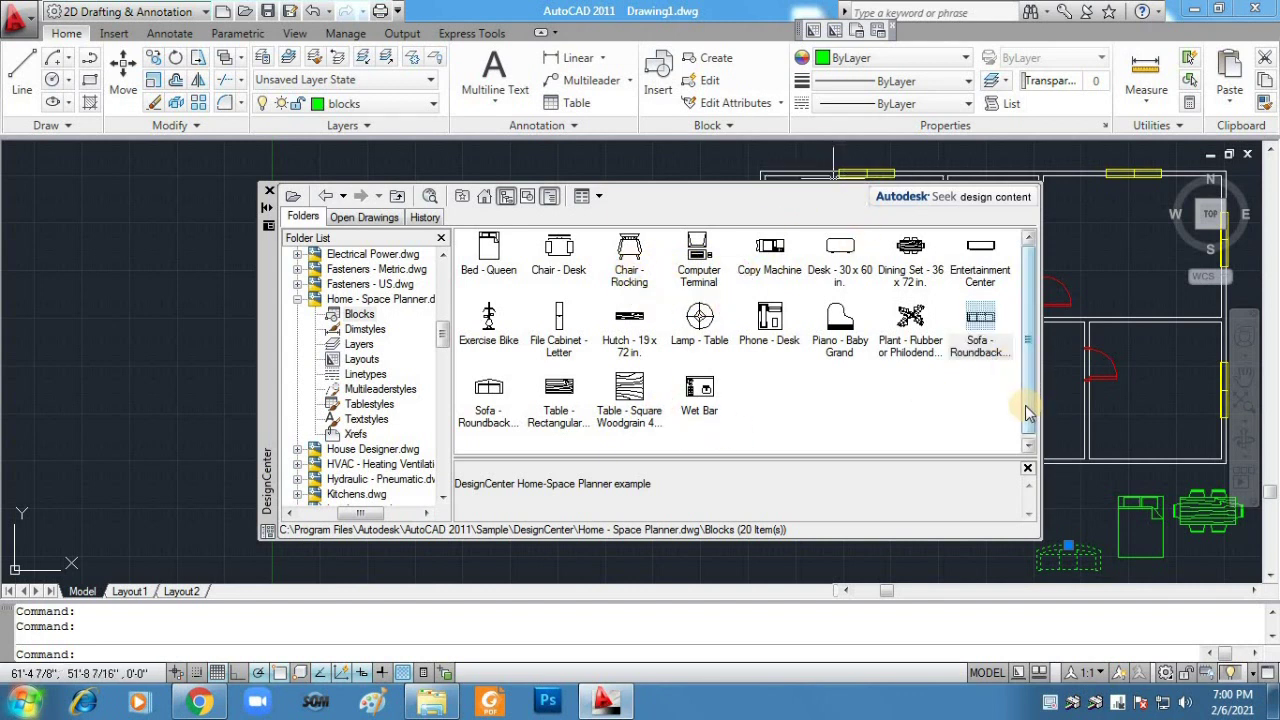
{"action": "left_click_drag", "start_coordinate": [1027, 410], "coordinate": [1027, 435]}
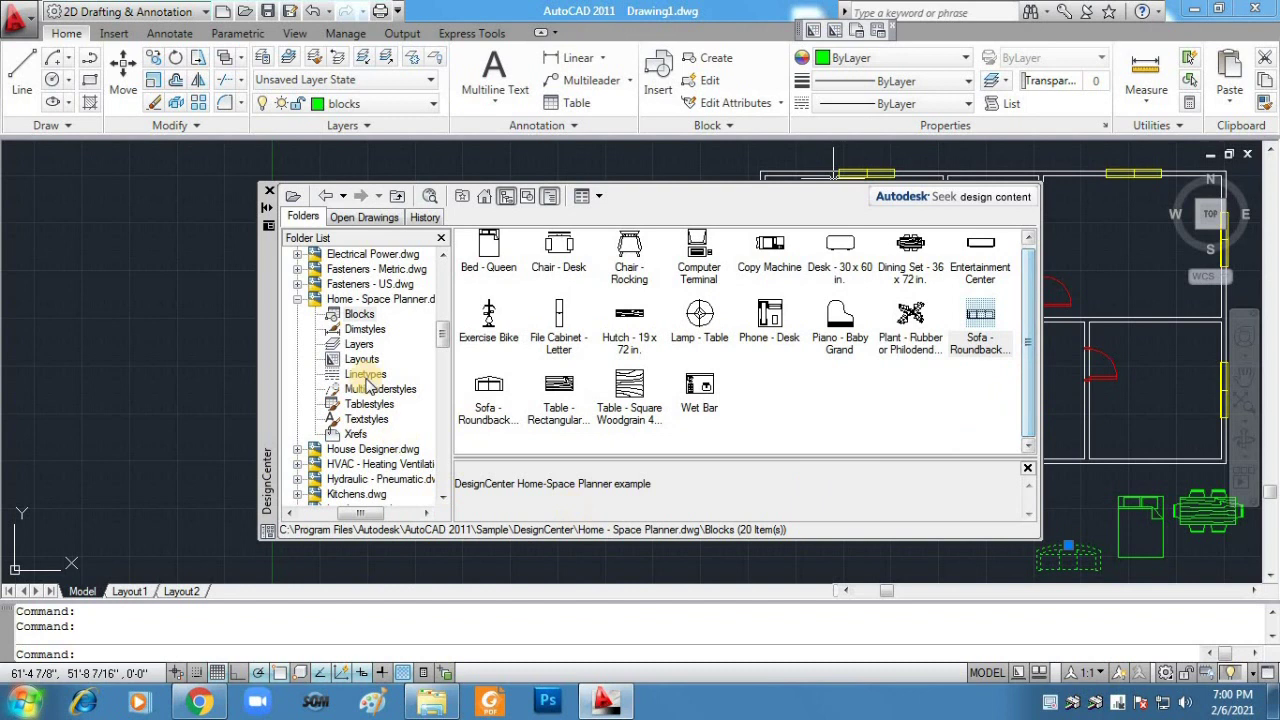
Step: Insert the Bath Tub - 26 x 60 in., Toilet - top and Sink - Oval top blocks from House Designer.dwg below the floor plan
{"action": "left_click", "coordinate": [299, 301]}
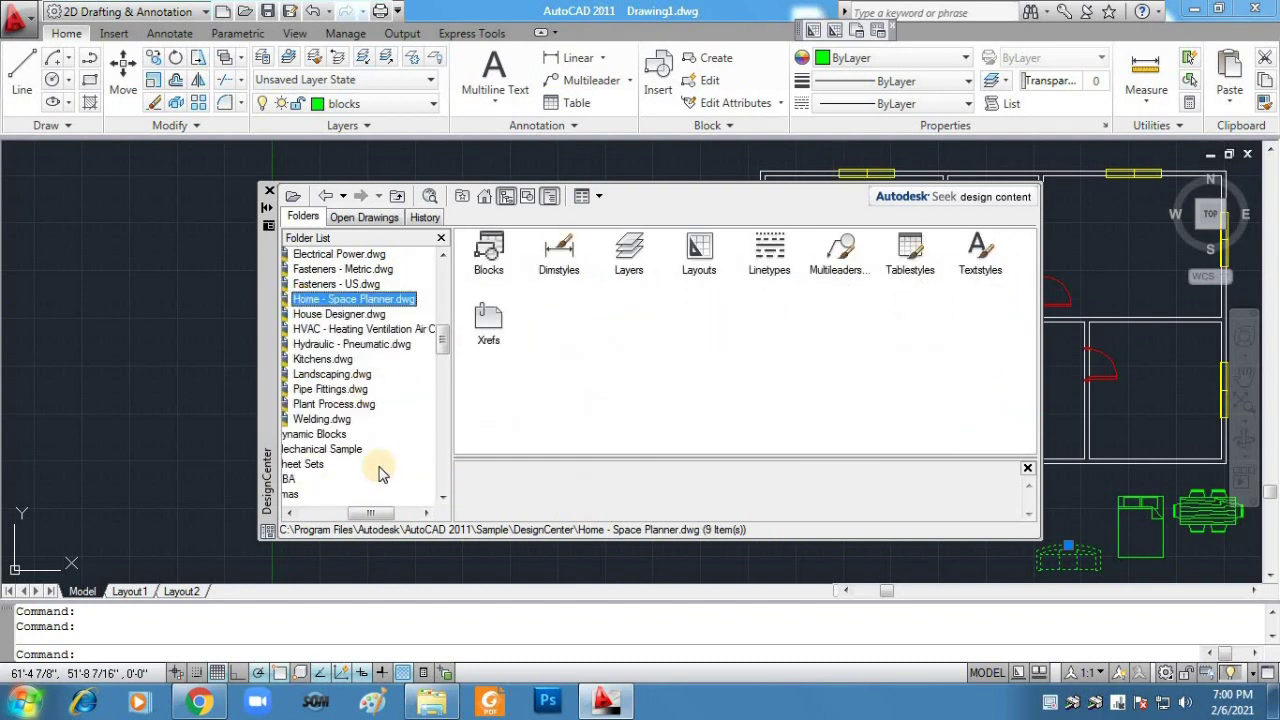
{"action": "left_click", "coordinate": [347, 316]}
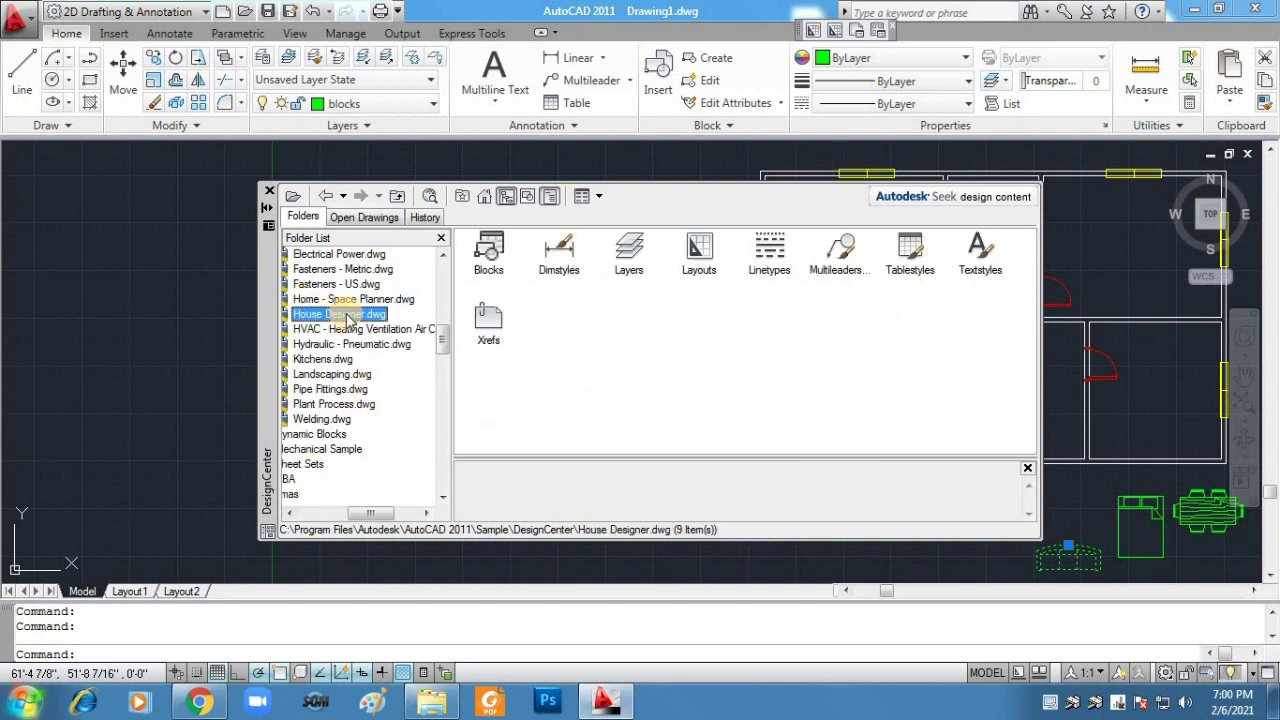
{"action": "double_click", "coordinate": [490, 255]}
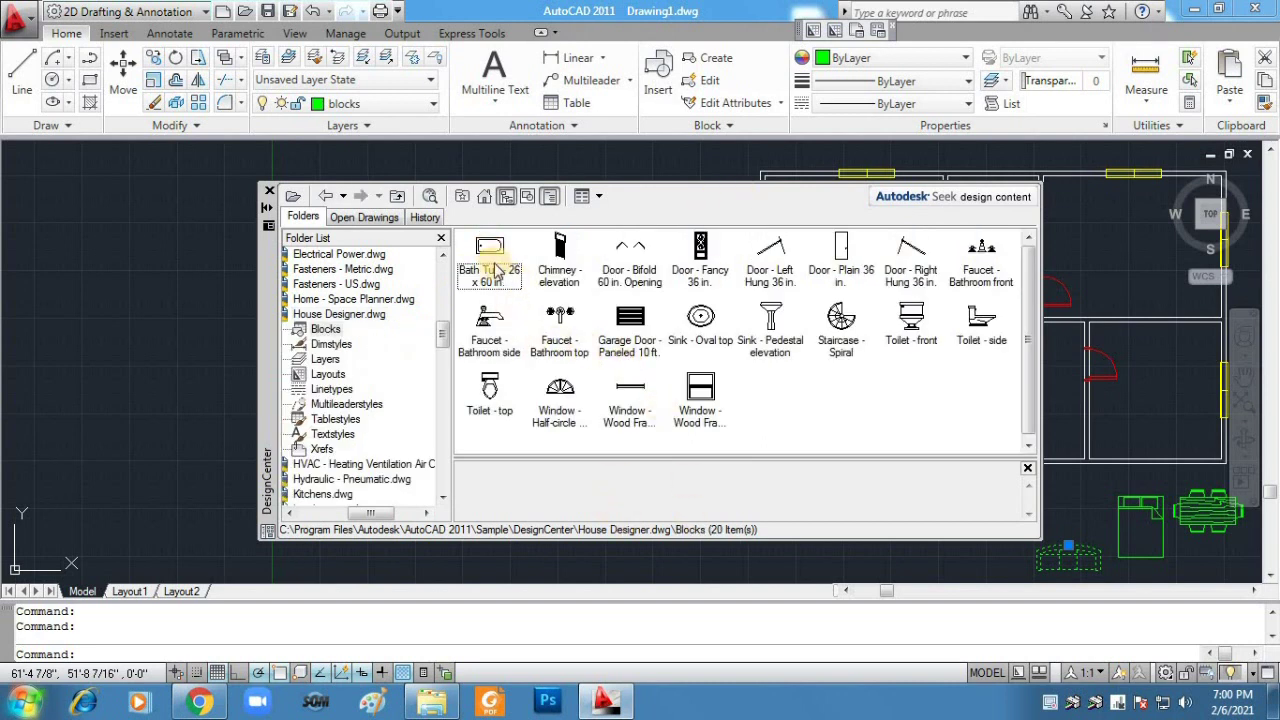
{"action": "mouse_move", "coordinate": [490, 250]}
{"action": "left_mouse_down"}
{"action": "mouse_move", "coordinate": [751, 517]}
{"action": "mouse_move", "coordinate": [835, 578]}
{"action": "mouse_move", "coordinate": [844, 553]}
{"action": "left_mouse_up"}
{"action": "mouse_move", "coordinate": [490, 400]}
{"action": "left_mouse_down"}
{"action": "mouse_move", "coordinate": [829, 523]}
{"action": "mouse_move", "coordinate": [955, 545]}
{"action": "mouse_move", "coordinate": [945, 555]}
{"action": "mouse_move", "coordinate": [956, 566]}
{"action": "left_mouse_up"}
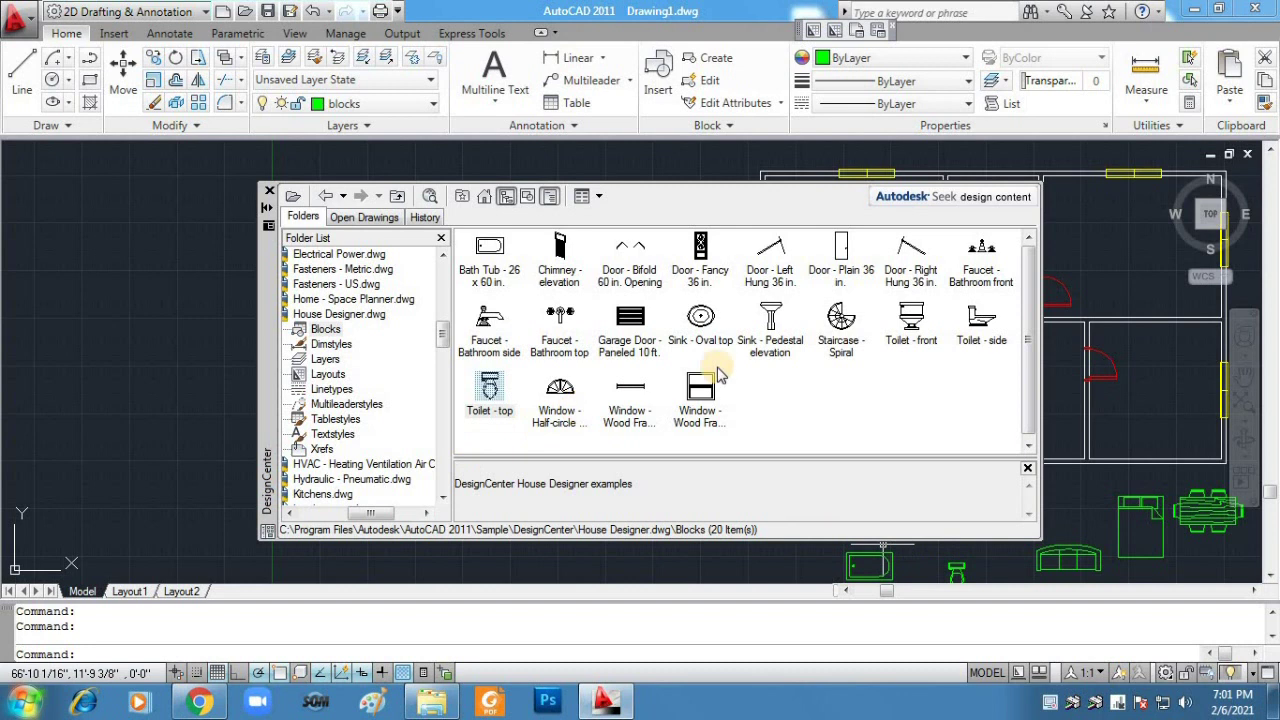
{"action": "left_click_drag", "start_coordinate": [700, 316], "coordinate": [761, 450]}
{"action": "left_click_drag", "start_coordinate": [785, 560], "coordinate": [785, 558]}
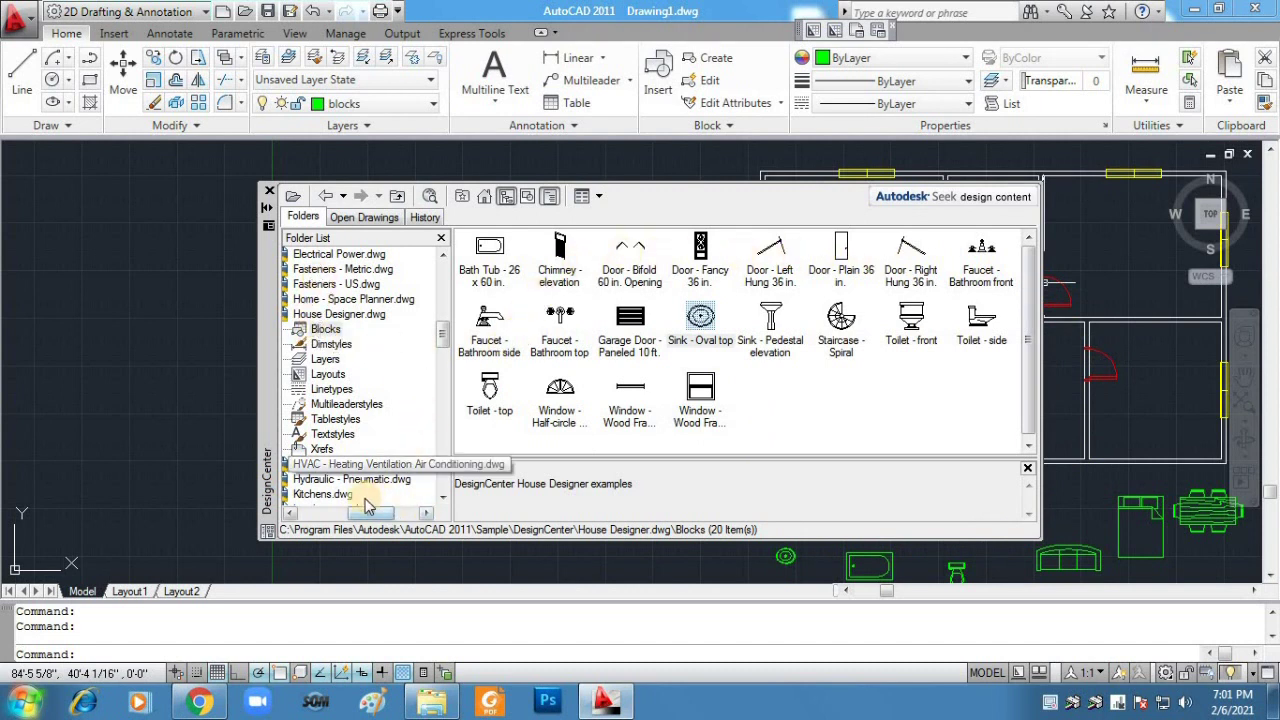
Step: Insert the Refrigerator-2 door - 36 in top, Range-Oven - 30 in top and Sink-double - 36 in top blocks from Kitchens.dwg beside the oval sink
{"action": "left_click", "coordinate": [330, 494]}
{"action": "left_click", "coordinate": [490, 255]}
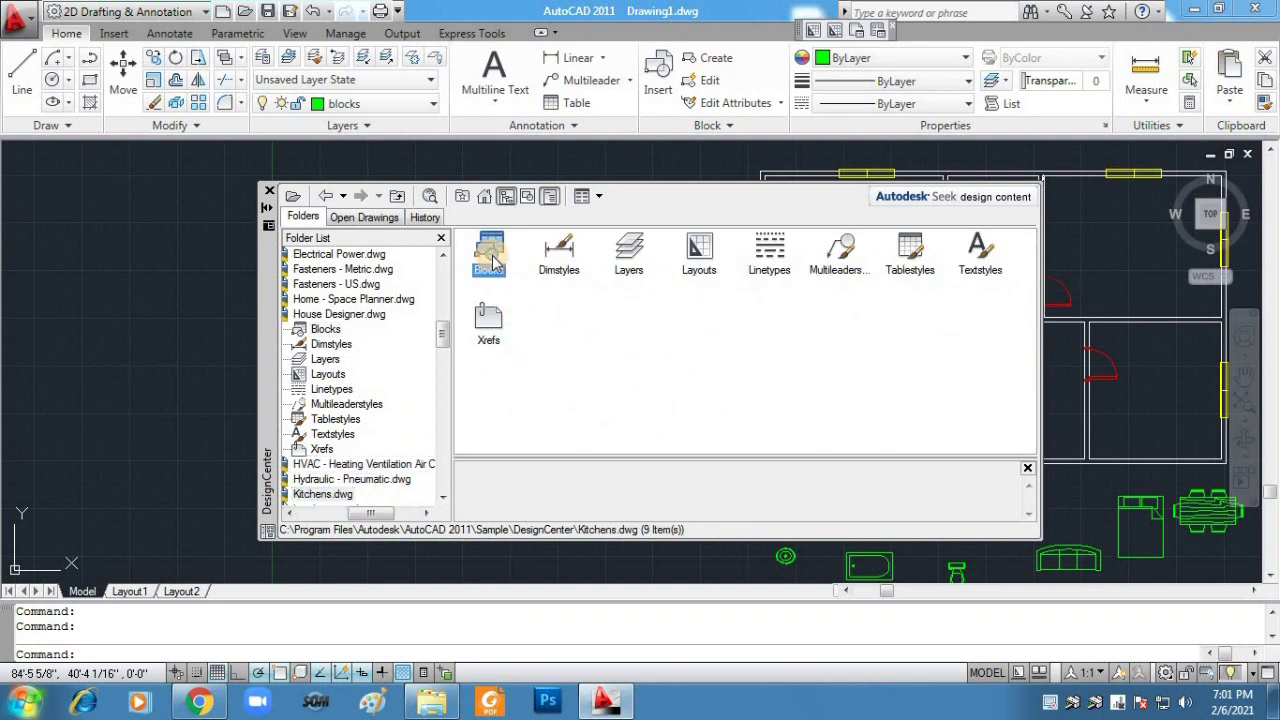
{"action": "double_click", "coordinate": [492, 258]}
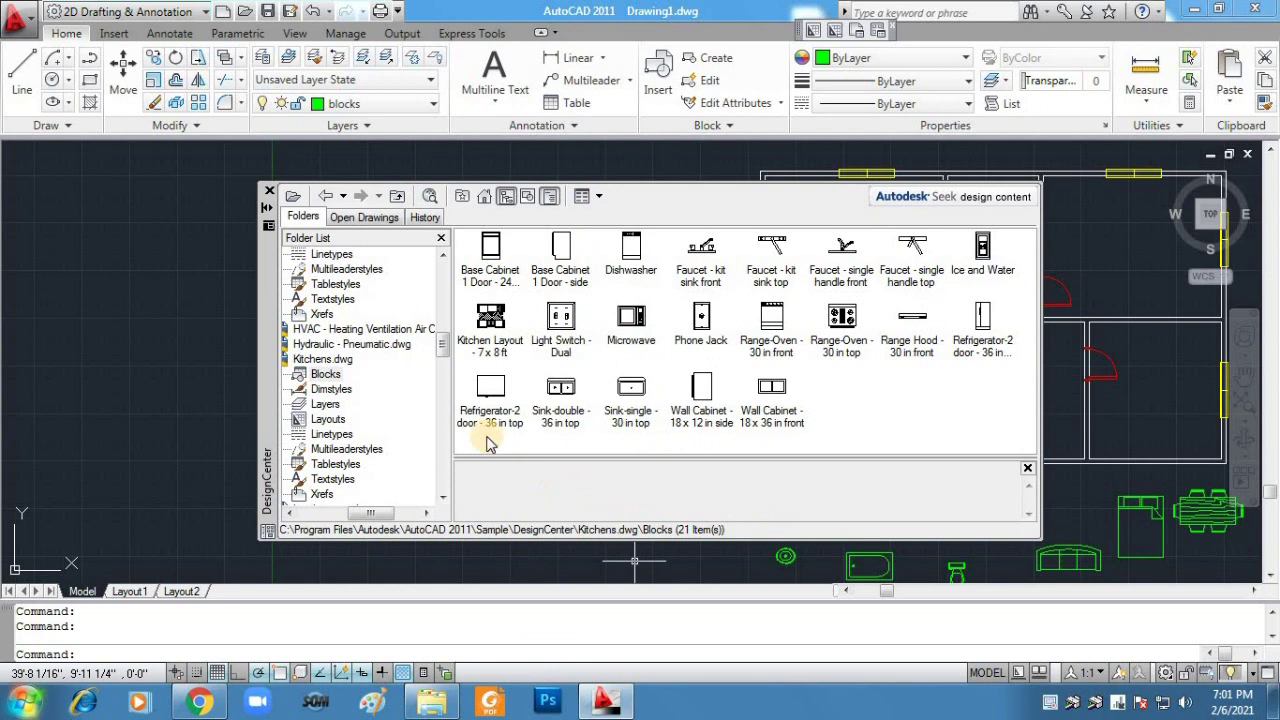
{"action": "left_click_drag", "start_coordinate": [490, 393], "coordinate": [714, 564]}
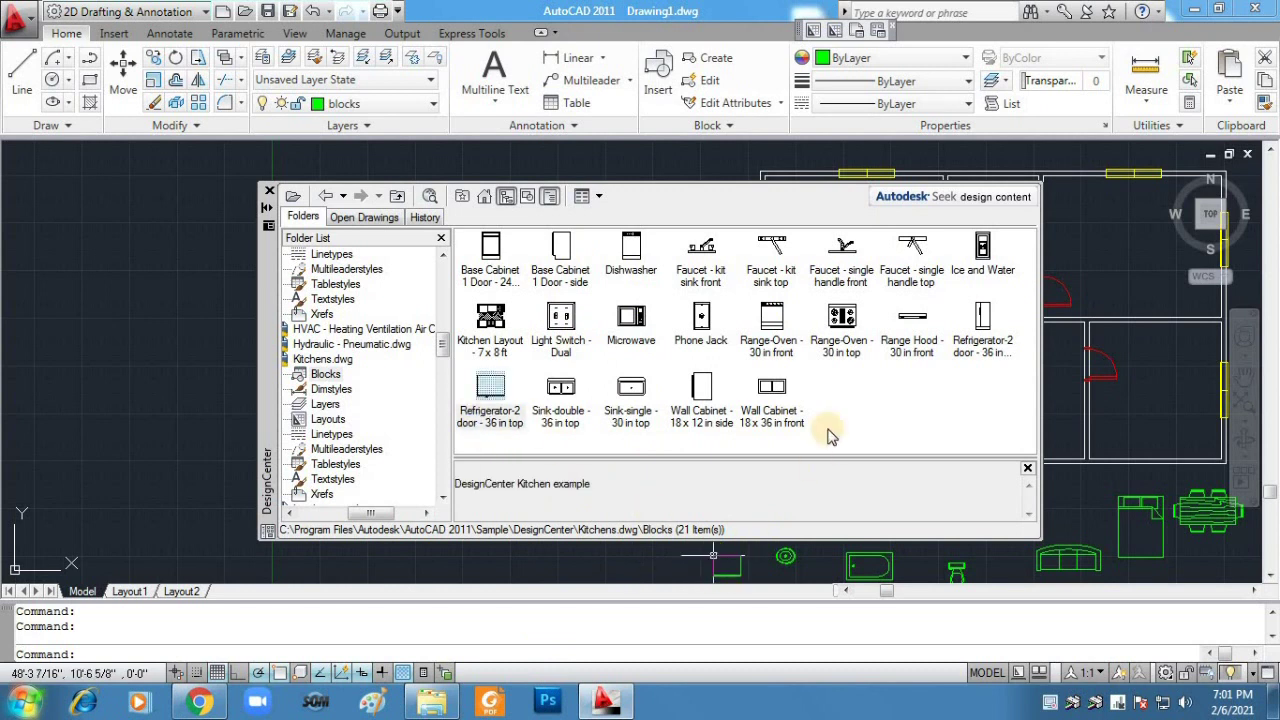
{"action": "mouse_move", "coordinate": [847, 324]}
{"action": "left_mouse_down"}
{"action": "mouse_move", "coordinate": [683, 528]}
{"action": "mouse_move", "coordinate": [668, 570]}
{"action": "left_mouse_up"}
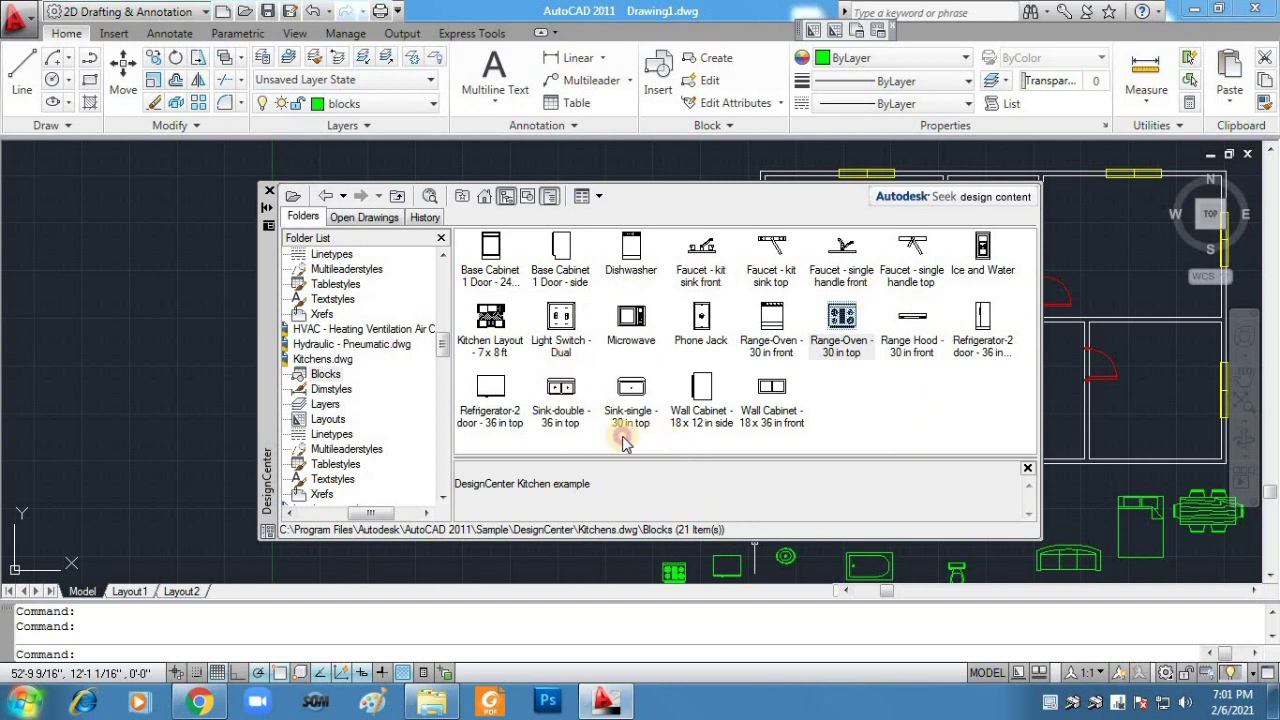
{"action": "left_click_drag", "start_coordinate": [560, 390], "coordinate": [628, 555]}
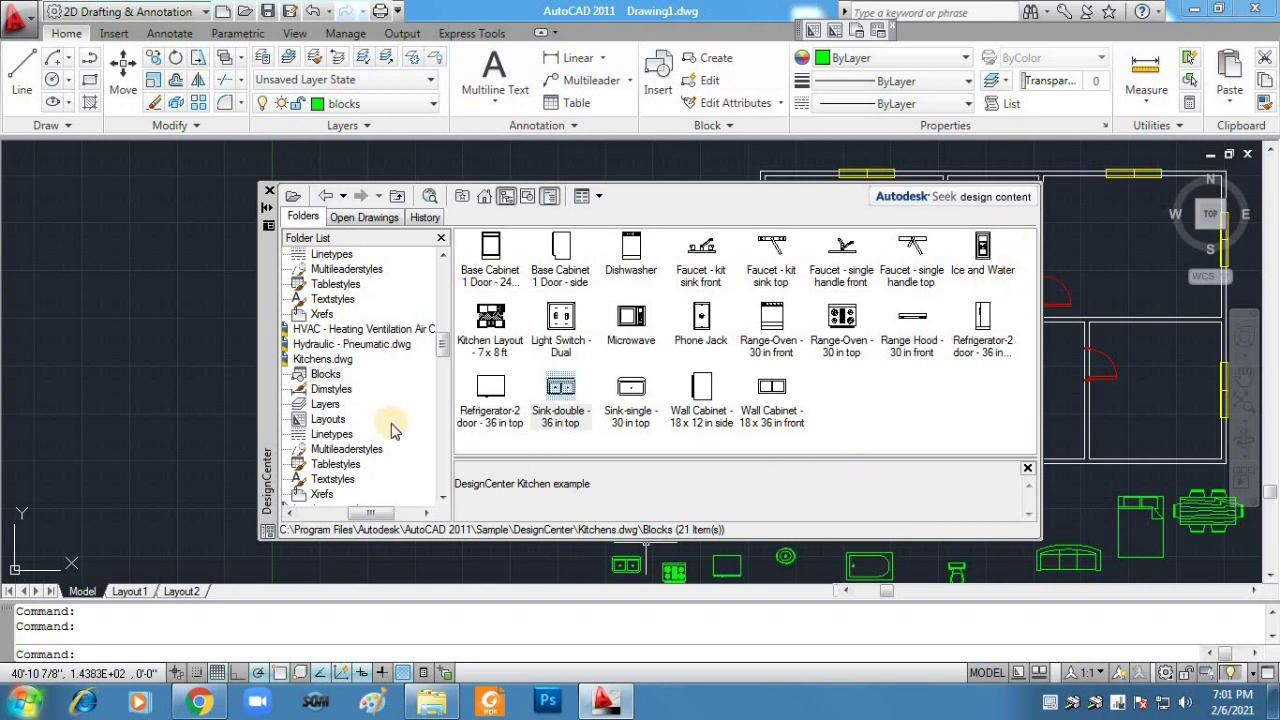
Step: Look through the blocks of Hydraulic - Pneumatic.dwg and close DesignCenter
{"action": "left_click_drag", "start_coordinate": [358, 519], "coordinate": [338, 519]}
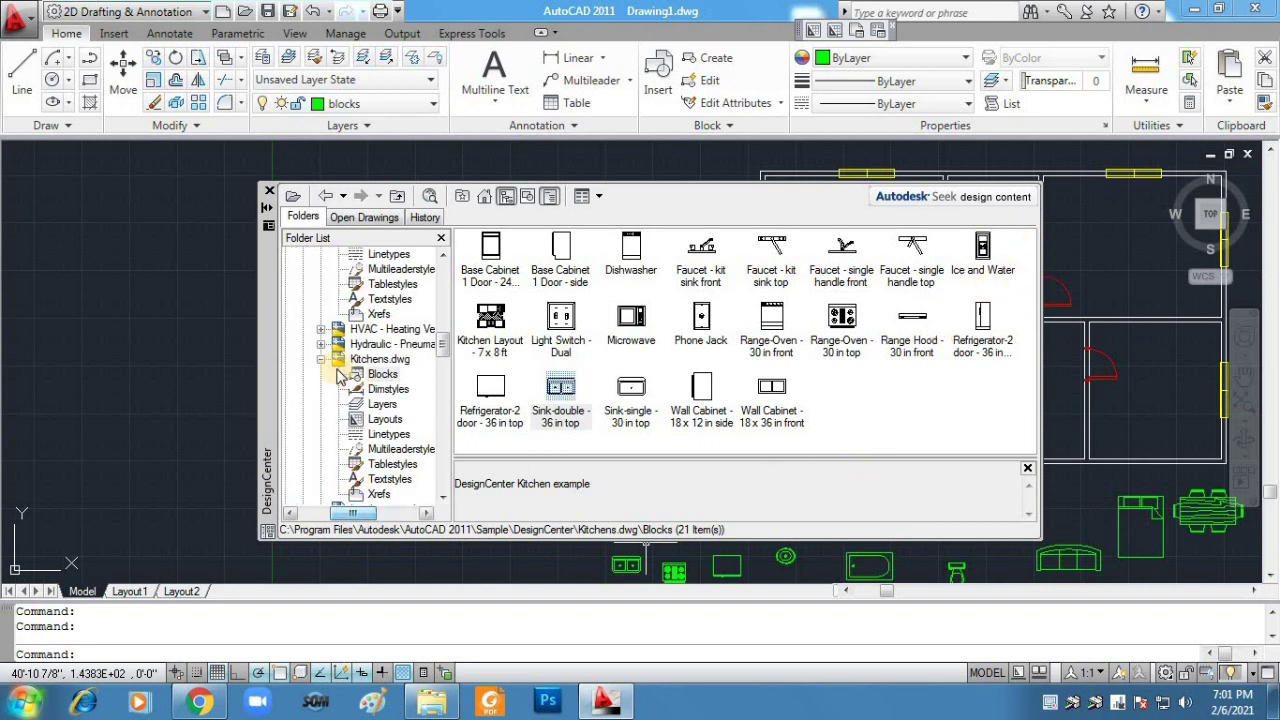
{"action": "left_click", "coordinate": [322, 359]}
{"action": "left_click", "coordinate": [385, 344]}
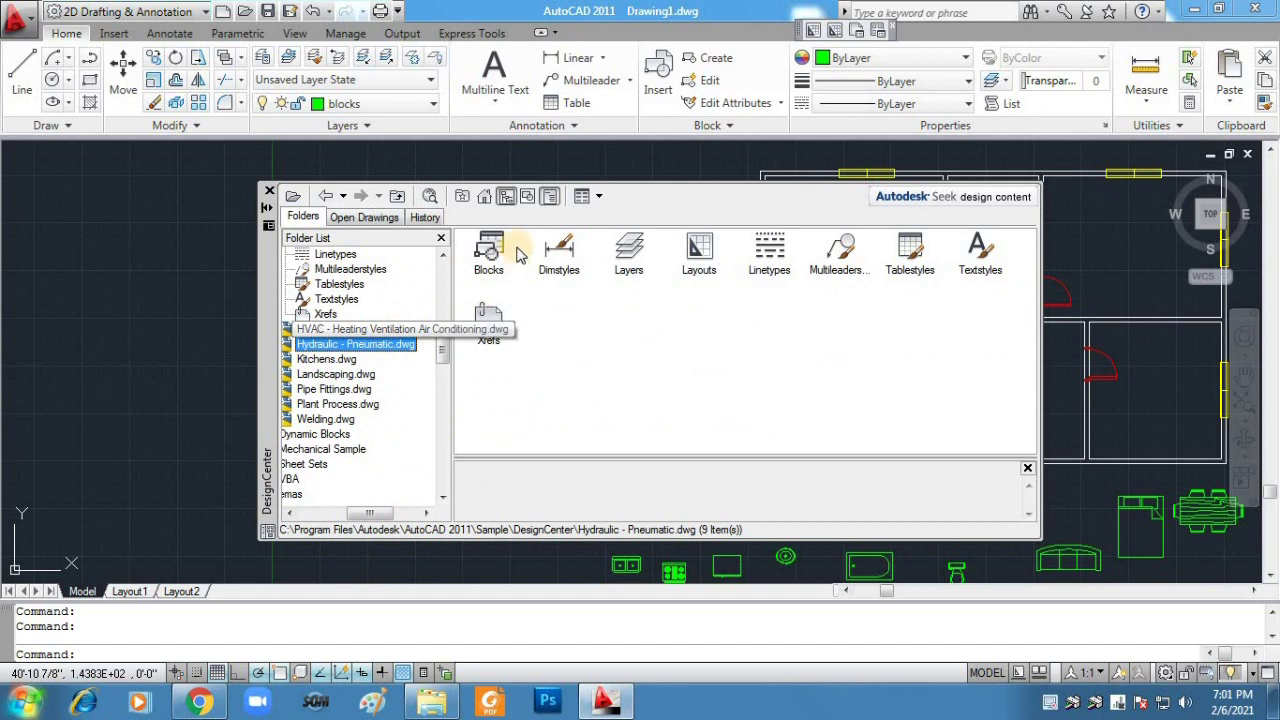
{"action": "double_click", "coordinate": [508, 250]}
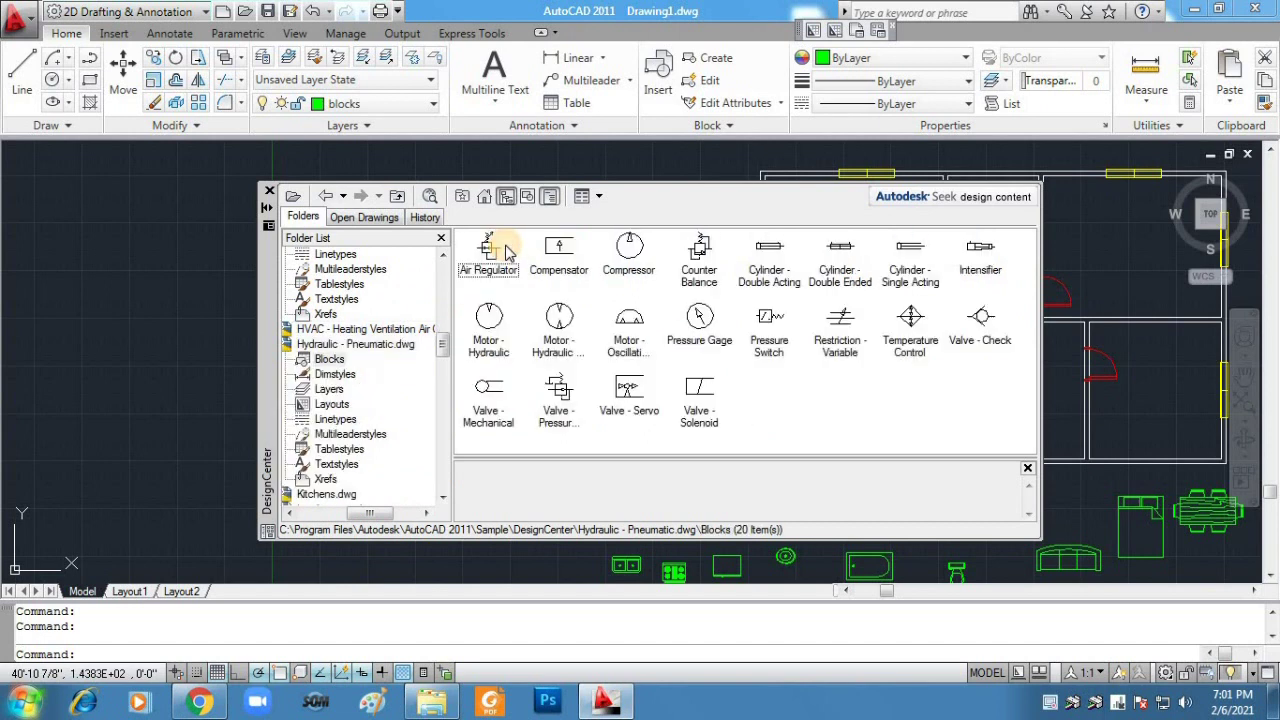
{"action": "left_click", "coordinate": [447, 327]}
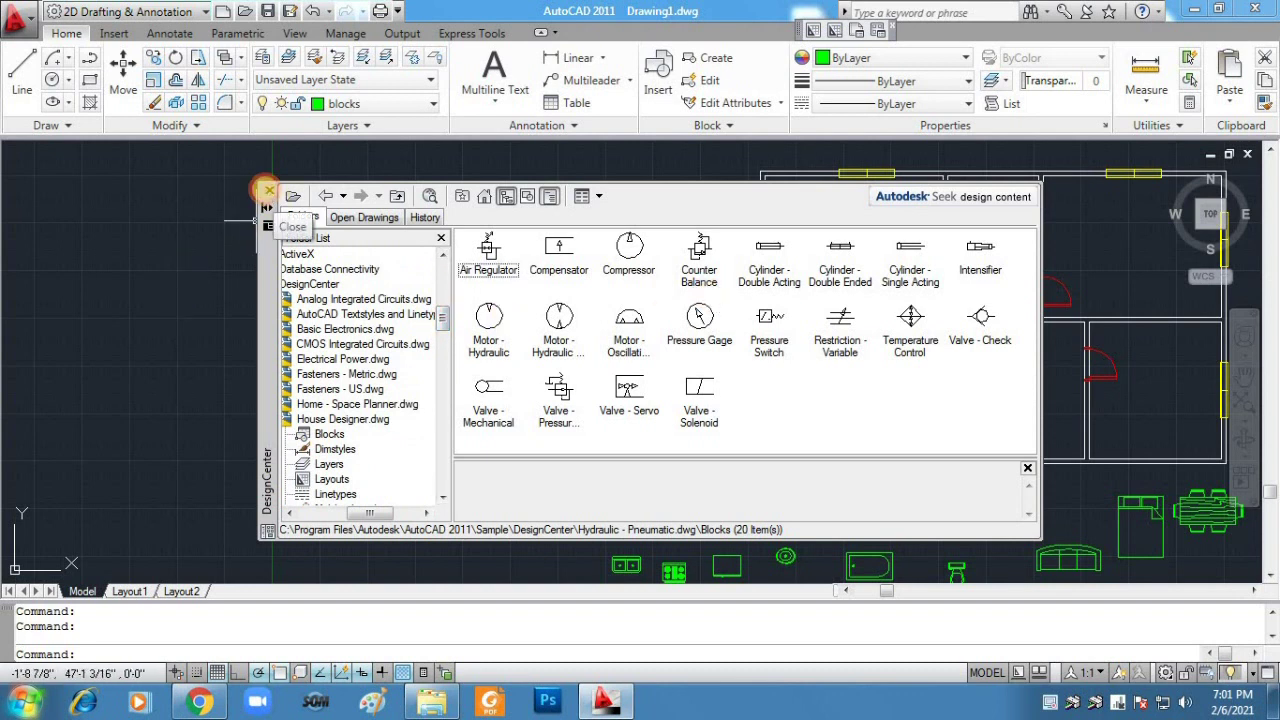
{"action": "left_click", "coordinate": [268, 192]}
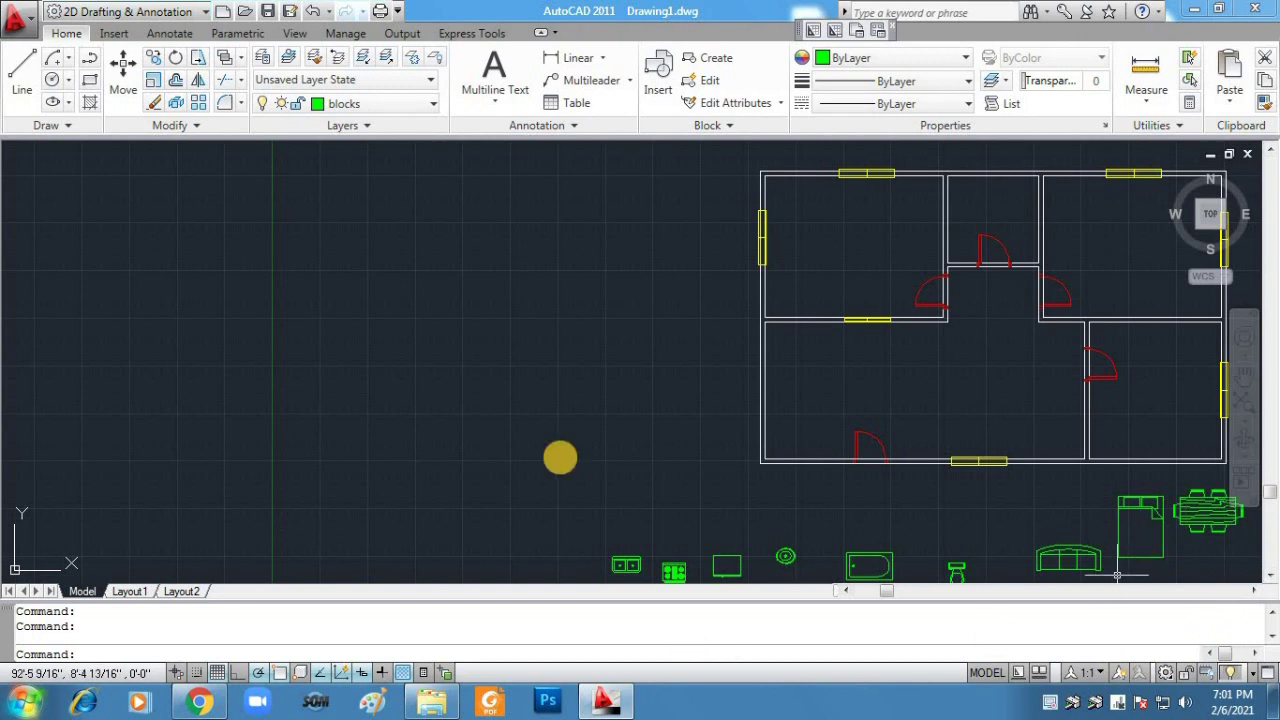
Step: Move the queen bed and bathtub together, placing the bed's upper-left corner near the top wall of the upper-left room
{"action": "middle_click_drag", "start_coordinate": [645, 457], "coordinate": [560, 457]}
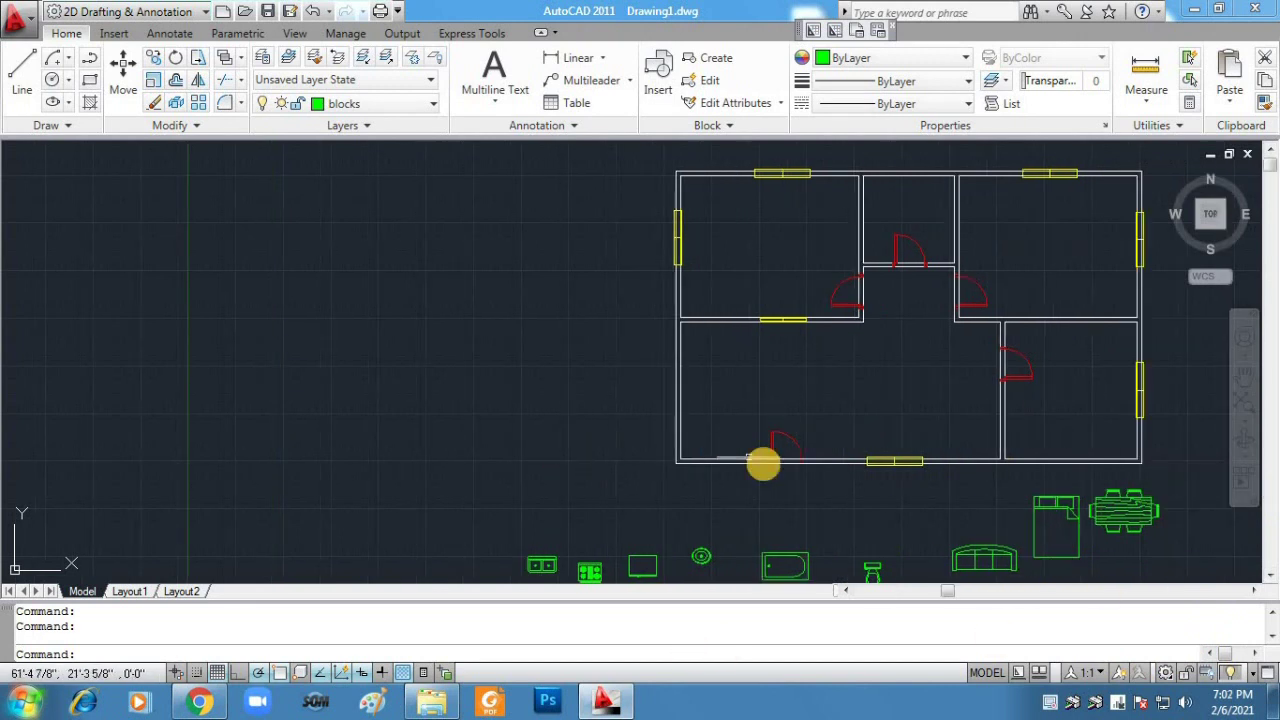
{"action": "left_click", "coordinate": [804, 562]}
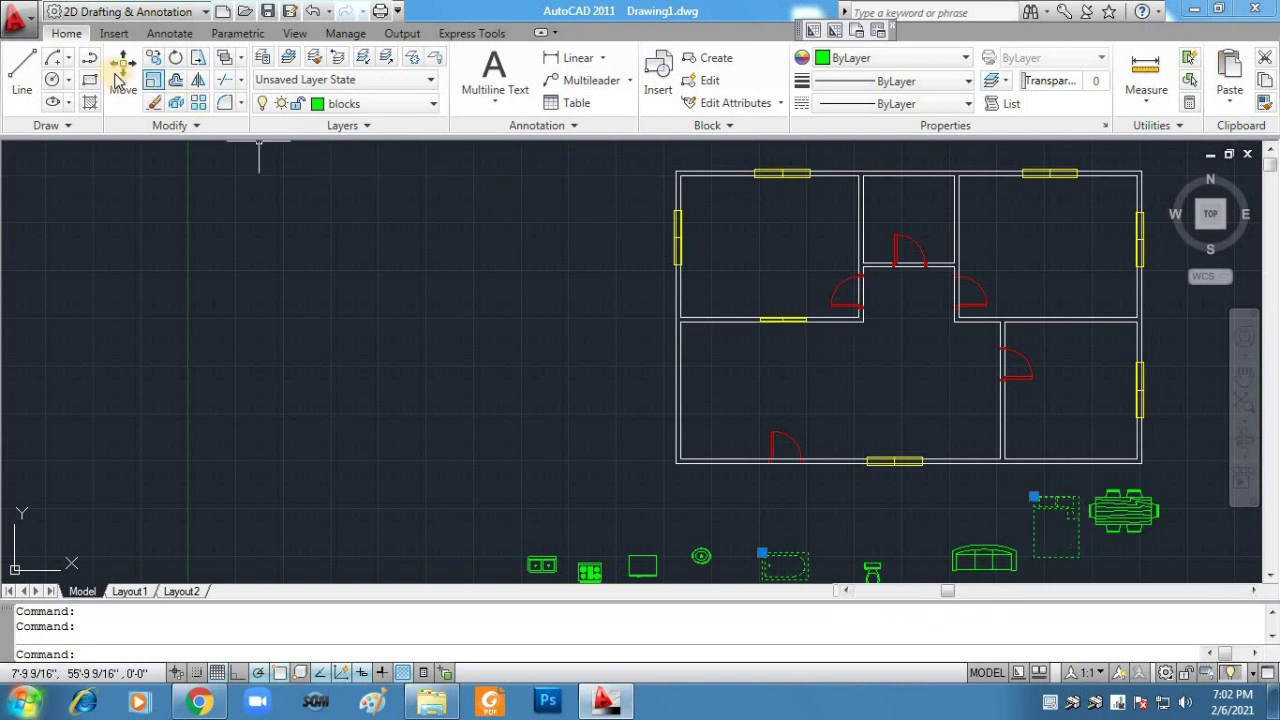
{"action": "left_click", "coordinate": [123, 75]}
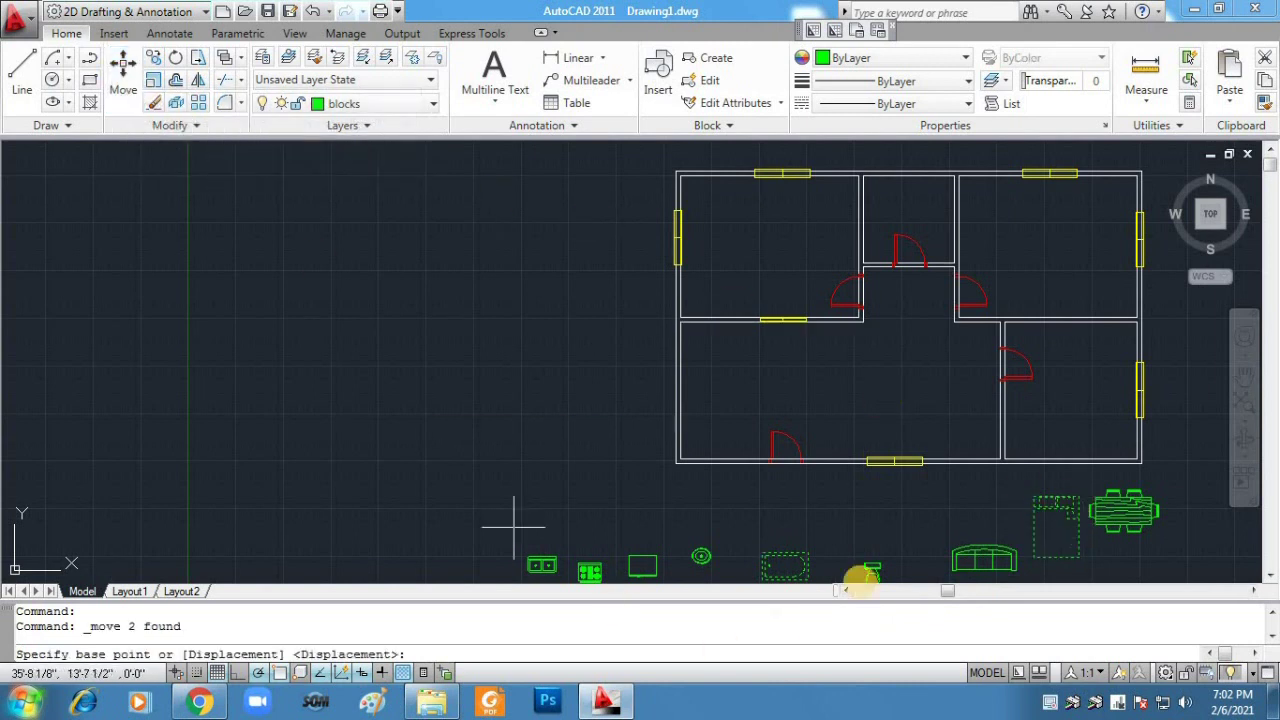
{"action": "left_click", "coordinate": [1033, 497]}
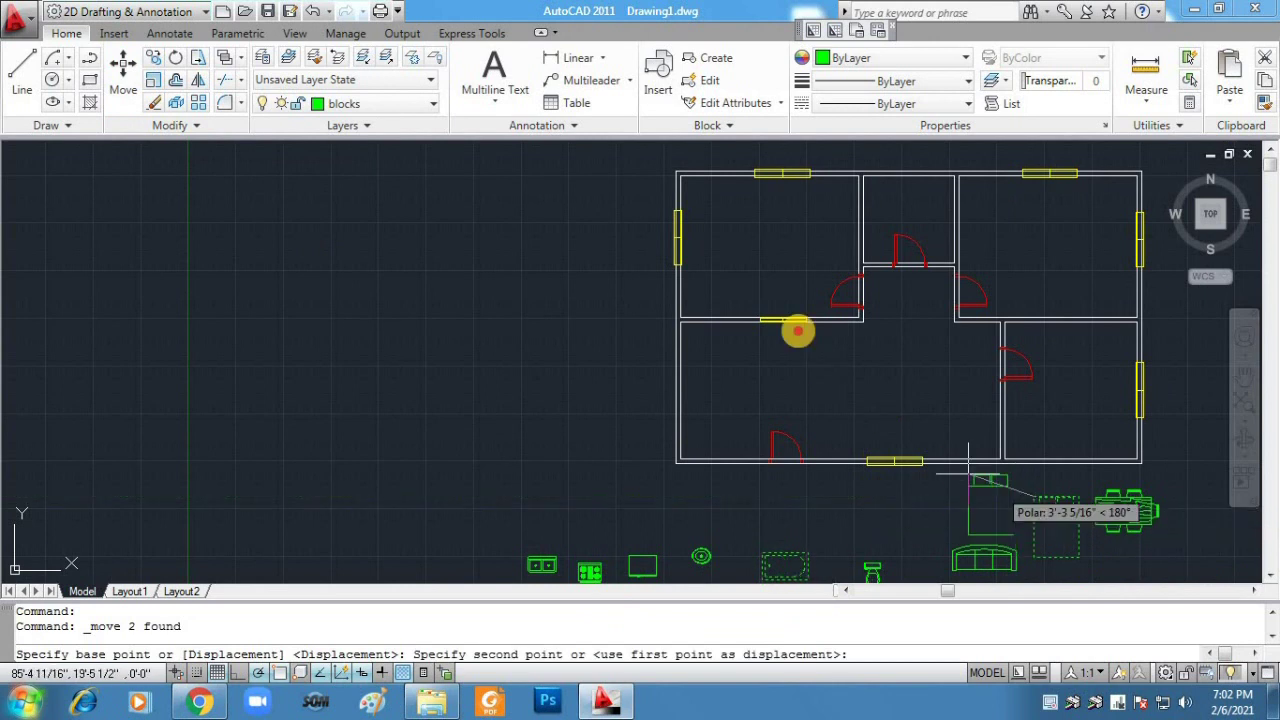
{"action": "left_click", "coordinate": [799, 191]}
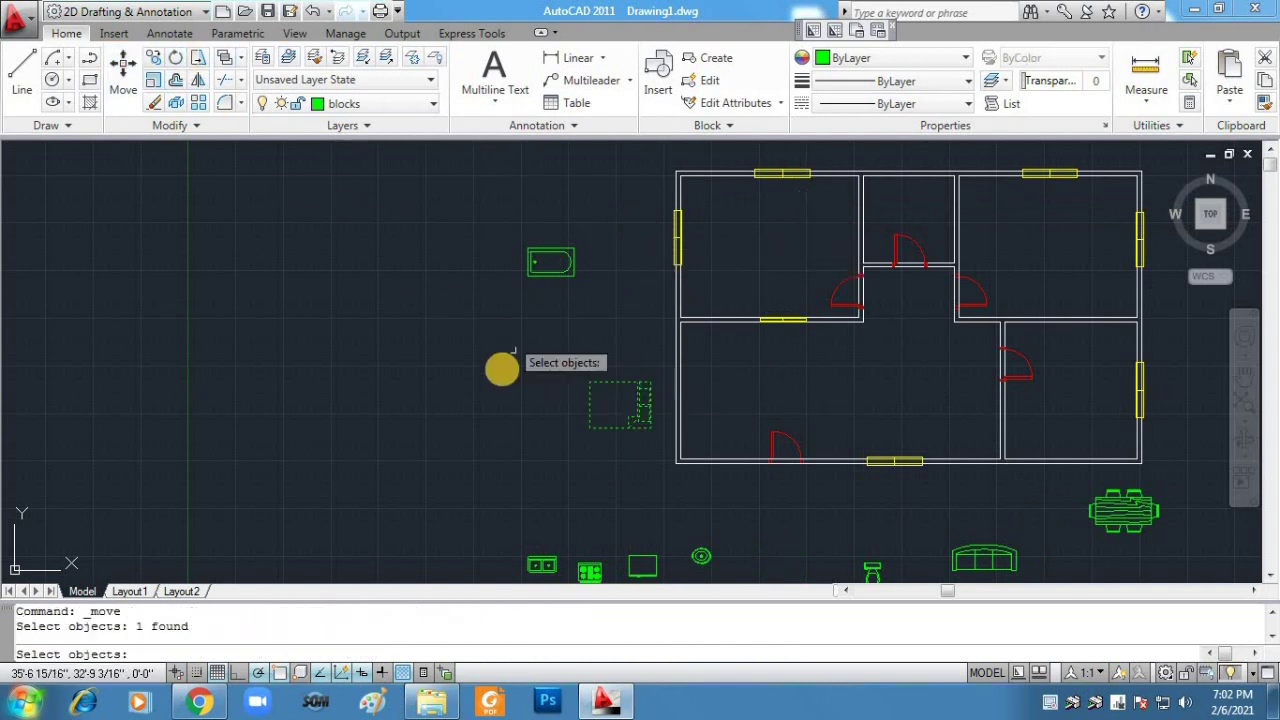
{"action": "key", "text": "Escape"}
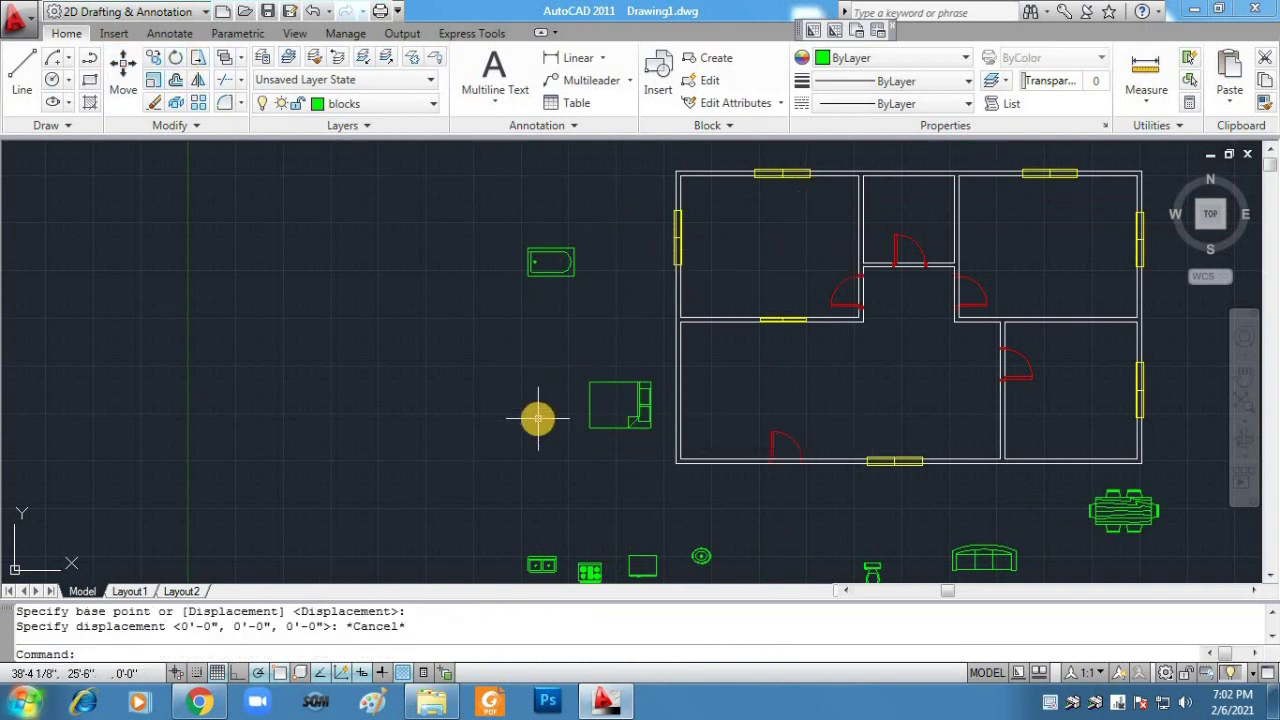
{"action": "key", "text": "Return"}
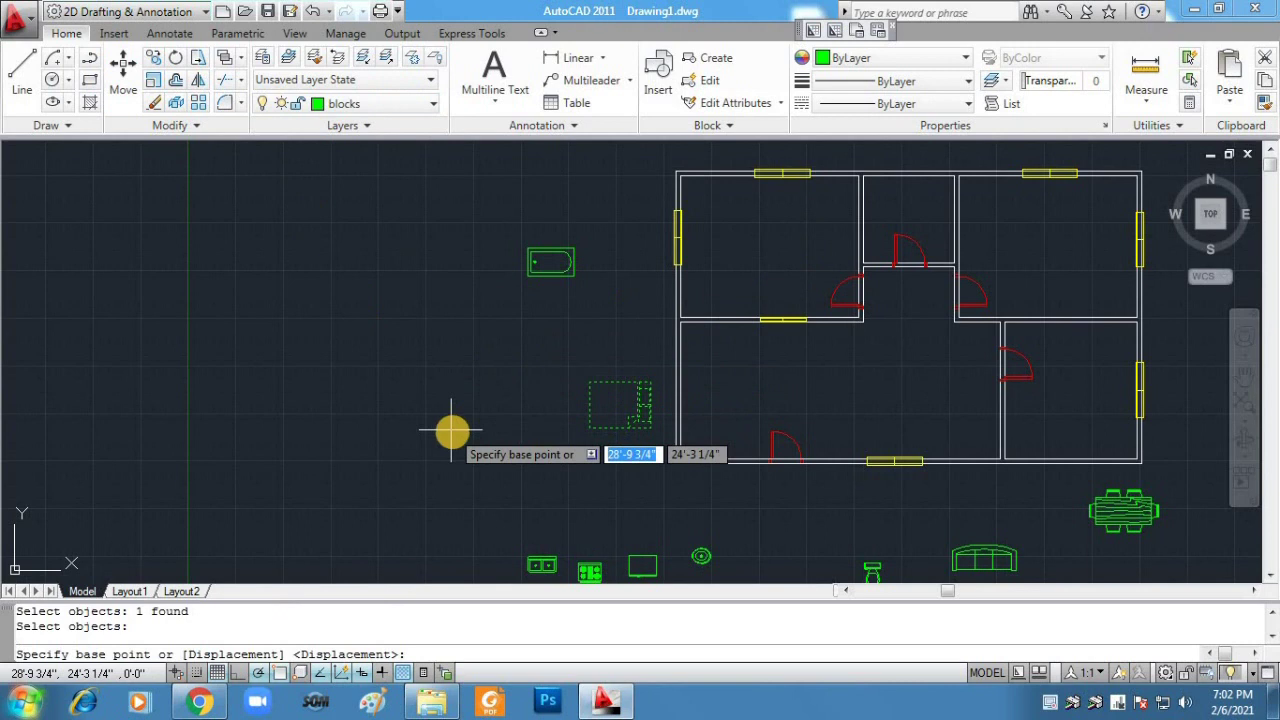
{"action": "key", "text": "Escape"}
Step: Move the bed by its upper headboard corner to the upper-right inside corner of the upper-left room
{"action": "left_click", "coordinate": [646, 391]}
{"action": "left_click", "coordinate": [128, 74]}
{"action": "left_click", "coordinate": [650, 383]}
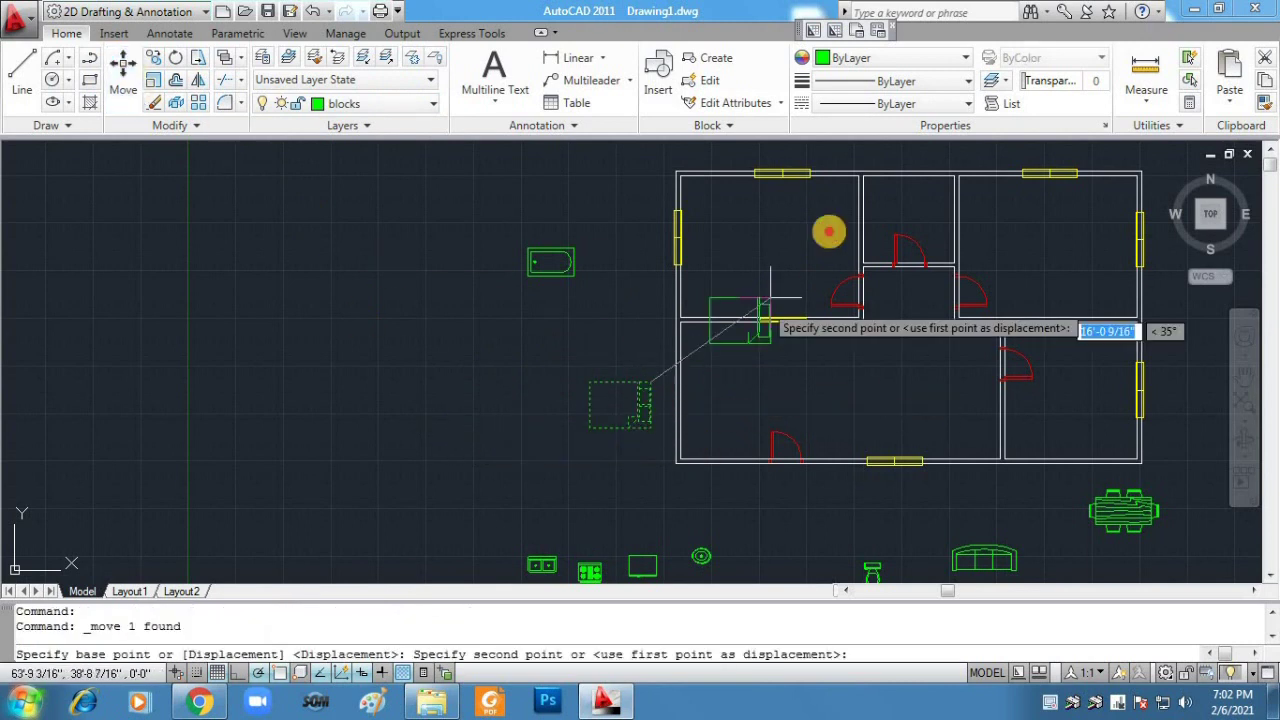
{"action": "left_click", "coordinate": [856, 179]}
Step: Shift the bed slightly down and left so it stands clear of both walls in the room's corner
{"action": "left_click", "coordinate": [1244, 377]}
{"action": "mouse_move", "coordinate": [934, 249]}
{"action": "left_mouse_down"}
{"action": "mouse_move", "coordinate": [934, 406]}
{"action": "mouse_move", "coordinate": [932, 386]}
{"action": "left_mouse_up"}
{"action": "scroll", "coordinate": [932, 386], "scroll_direction": "up", "scroll_amount": 2}
{"action": "left_click", "coordinate": [820, 284]}
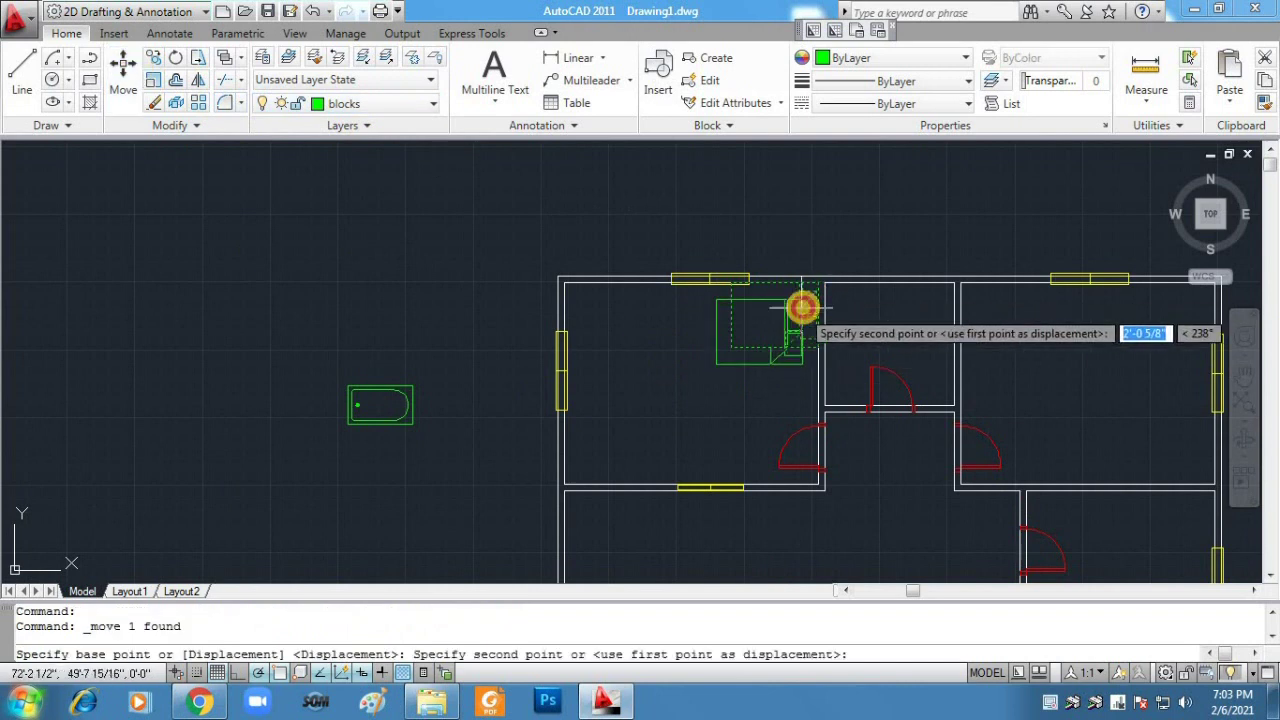
{"action": "left_click", "coordinate": [805, 307]}
Step: Mirror the bed about a vertical line through the small upper middle room, keeping the original
{"action": "left_click", "coordinate": [878, 186]}
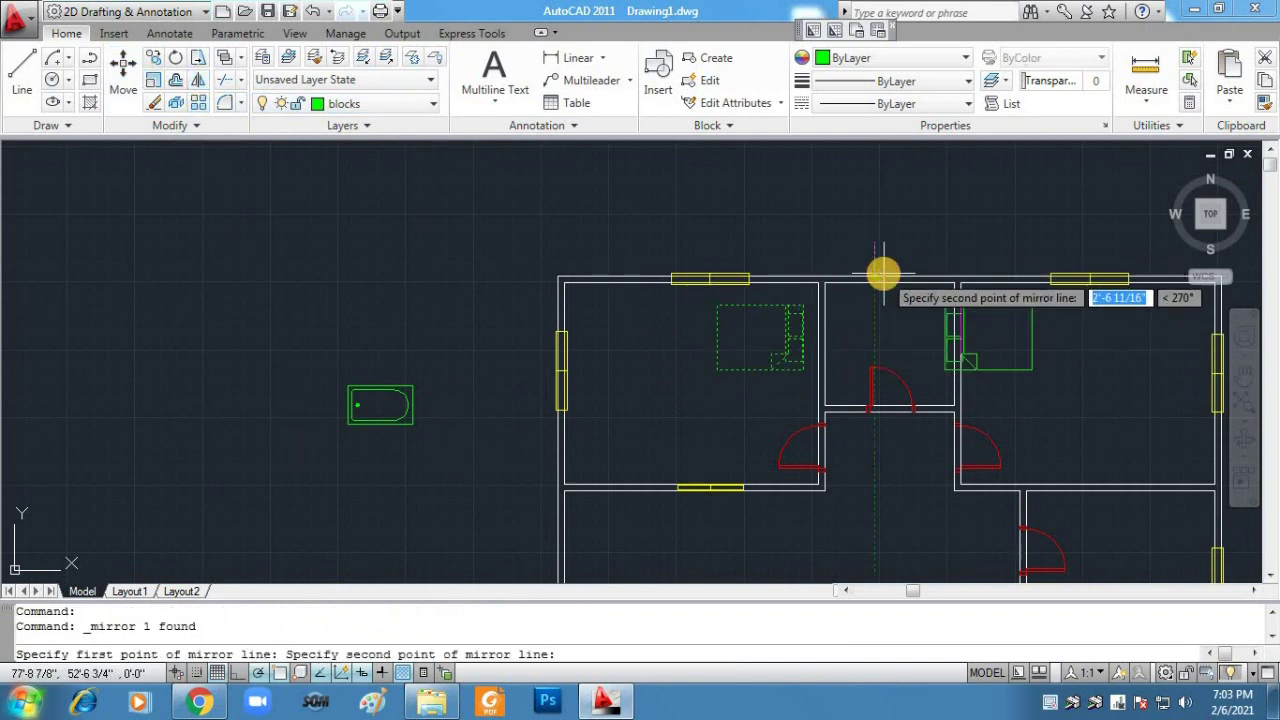
{"action": "left_click", "coordinate": [871, 323]}
{"action": "key", "text": "Return"}
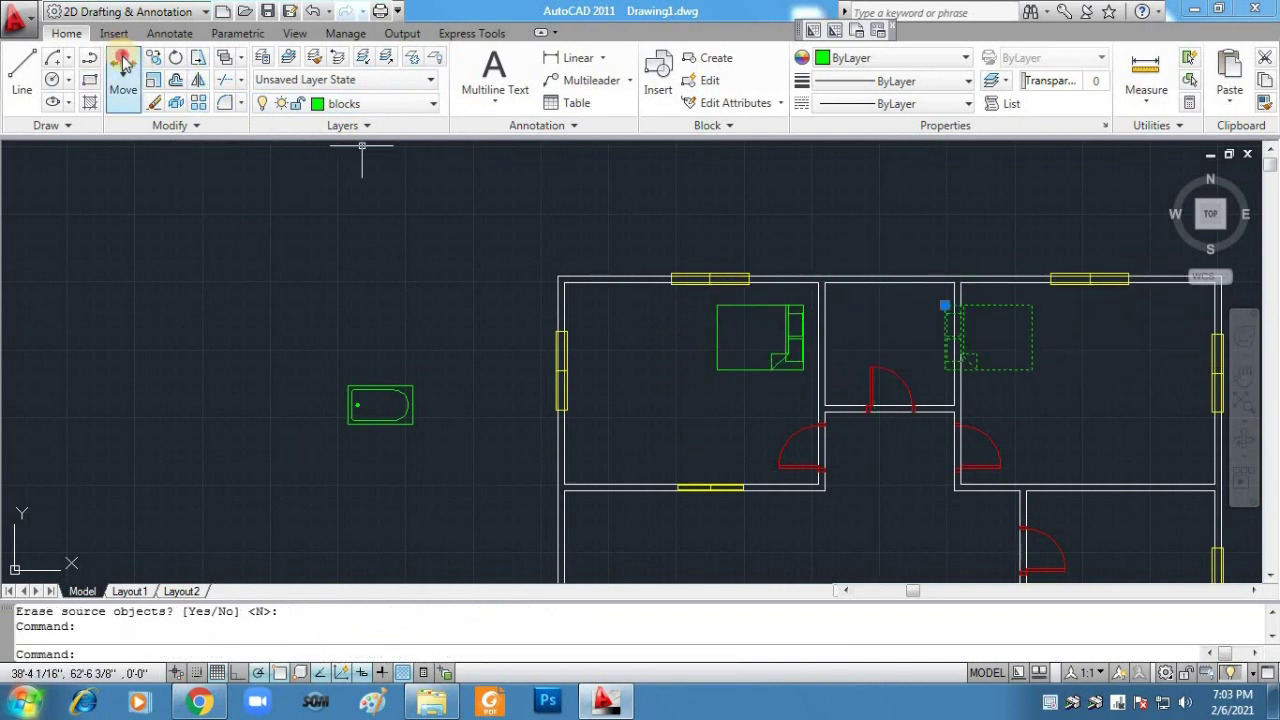
Step: Move the mirrored bed by its upper headboard corner into the upper-right room, just off its left wall
{"action": "left_click", "coordinate": [123, 62]}
{"action": "left_click", "coordinate": [944, 305]}
{"action": "left_click", "coordinate": [974, 310]}
Step: Draw a small rectangle for furniture just below the bed in the upper-left room
{"action": "left_click", "coordinate": [89, 82]}
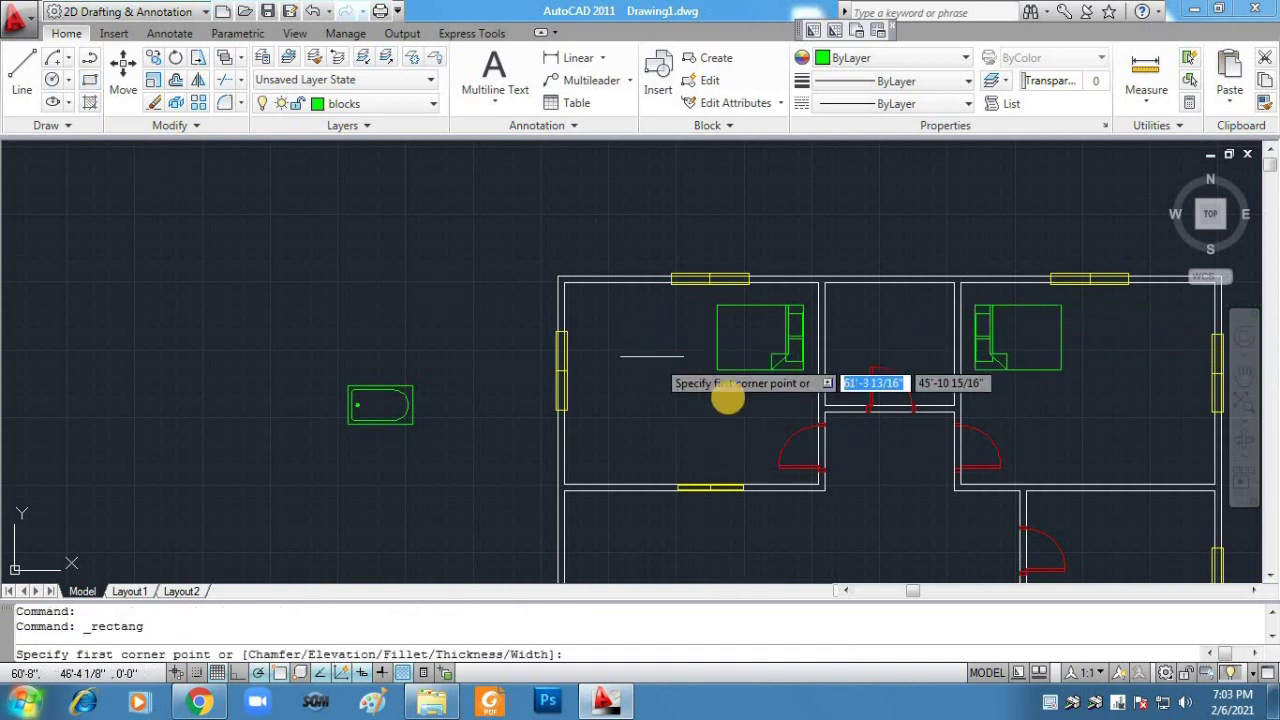
{"action": "left_click", "coordinate": [756, 387]}
{"action": "left_click", "coordinate": [805, 414]}
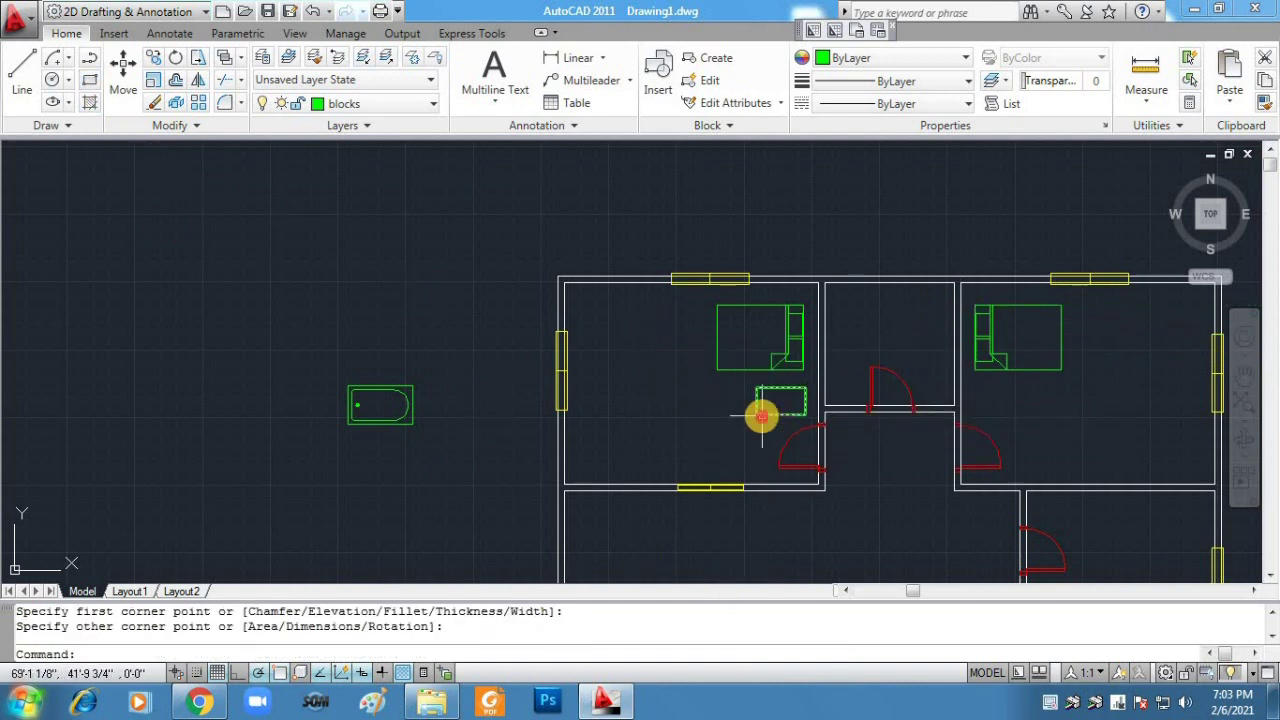
Step: Mirror the small rectangle about a vertical line through the upper middle room, keeping the original
{"action": "left_click", "coordinate": [761, 415]}
{"action": "left_click", "coordinate": [198, 80]}
{"action": "left_click", "coordinate": [936, 240]}
{"action": "left_click", "coordinate": [936, 209]}
{"action": "key", "text": "Return"}
Step: Move the mirrored rectangle left to sit below the bed near the left wall of the upper-right room
{"action": "left_click", "coordinate": [123, 75]}
{"action": "left_click", "coordinate": [1067, 401]}
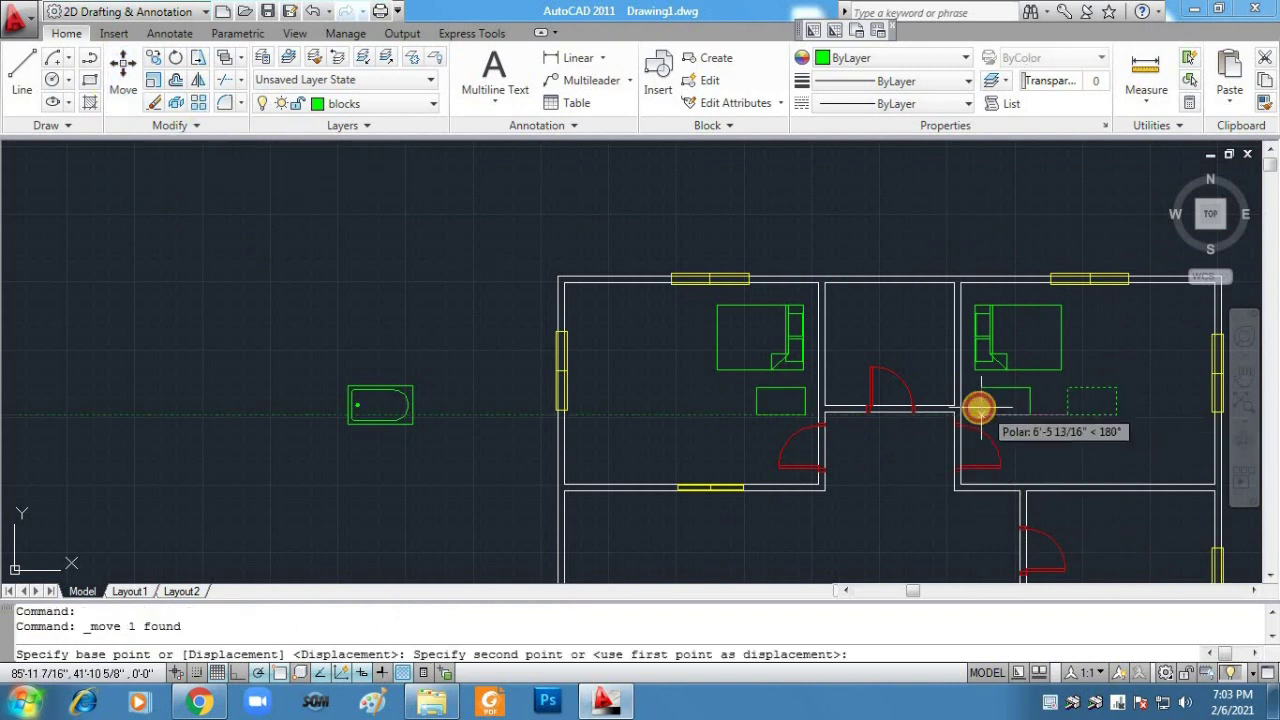
{"action": "left_click", "coordinate": [983, 406]}
{"action": "left_click", "coordinate": [1243, 377]}
{"action": "left_click_drag", "start_coordinate": [1065, 533], "coordinate": [840, 365]}
{"action": "scroll", "coordinate": [975, 490], "scroll_direction": "down", "scroll_amount": 2}
{"action": "key", "text": "Escape"}
{"action": "left_click", "coordinate": [123, 75]}
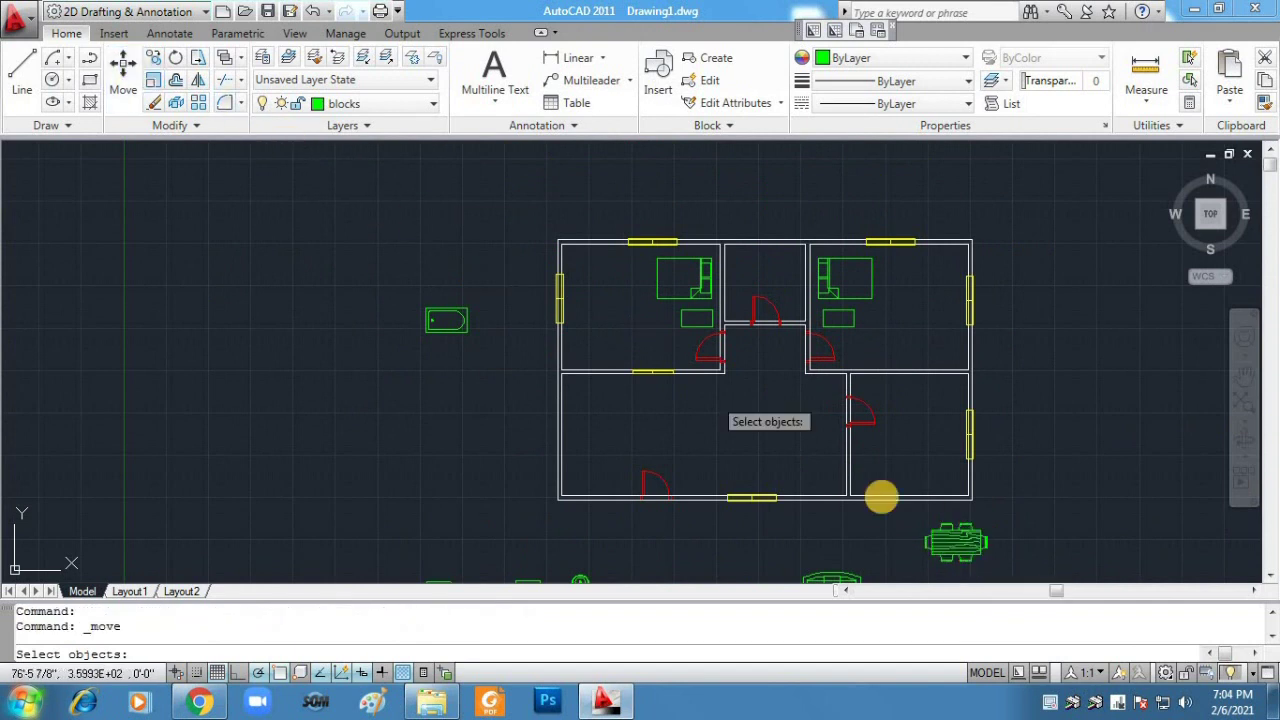
{"action": "key", "text": "Return"}
{"action": "key", "text": "Return"}
{"action": "key", "text": "Escape"}
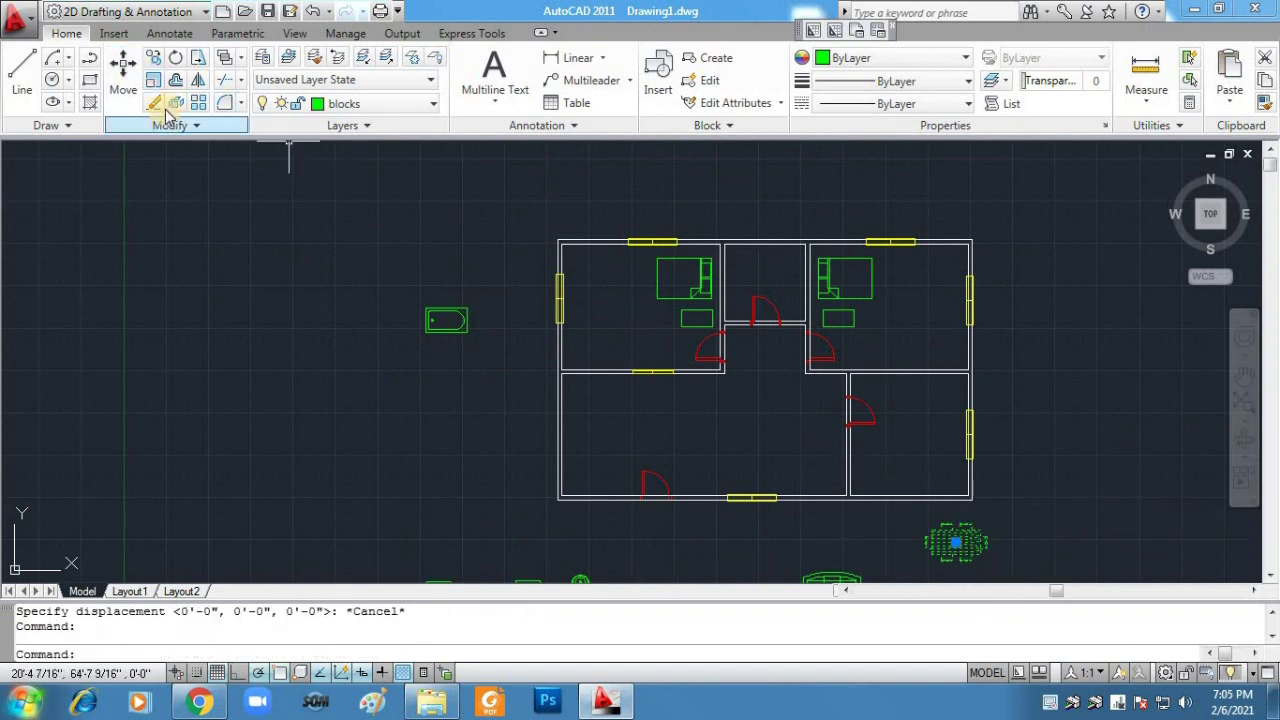
Step: Move the dining table block from below the plan into the right part of the large lower room
{"action": "left_click", "coordinate": [123, 75]}
{"action": "left_click", "coordinate": [979, 524]}
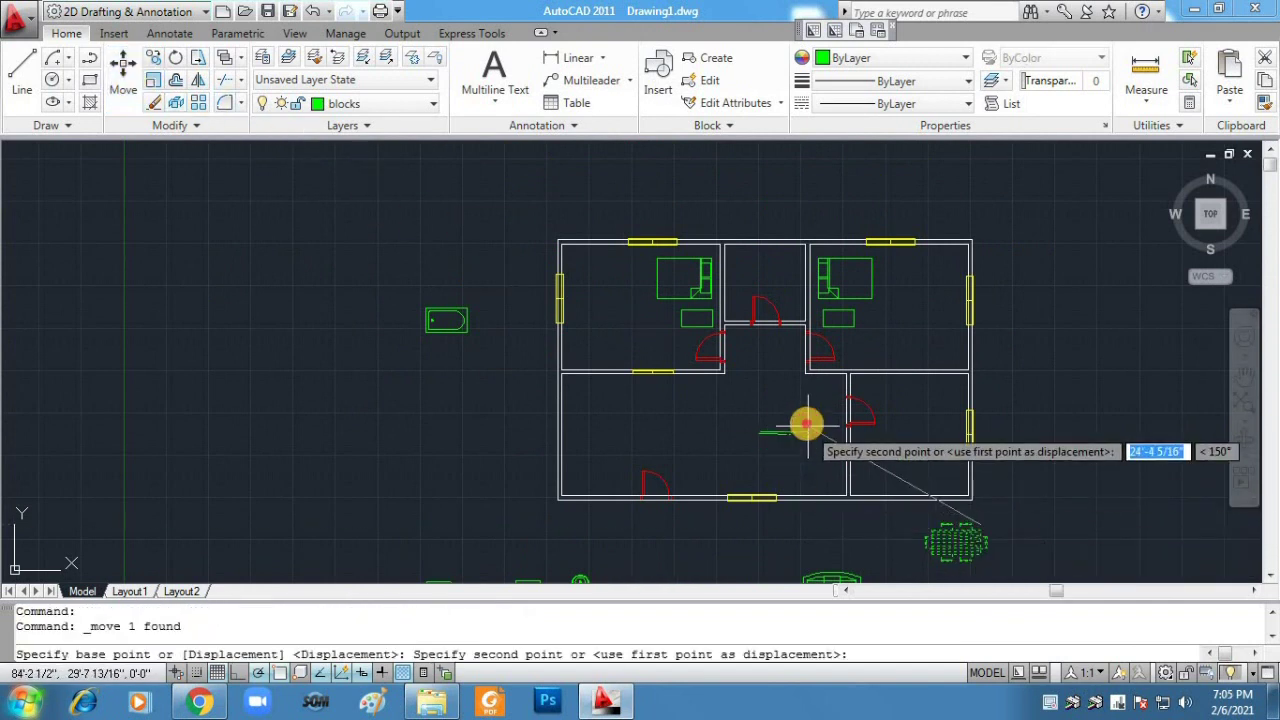
{"action": "left_click", "coordinate": [790, 422]}
Step: Move the sofa block from below the plan into the upper-left part of the large lower room
{"action": "scroll", "coordinate": [1079, 461], "scroll_direction": "up", "scroll_amount": 1}
{"action": "left_click", "coordinate": [1243, 377]}
{"action": "left_click_drag", "start_coordinate": [921, 501], "coordinate": [1017, 403]}
{"action": "key", "text": "Escape"}
{"action": "left_click", "coordinate": [757, 528]}
{"action": "left_click", "coordinate": [123, 75]}
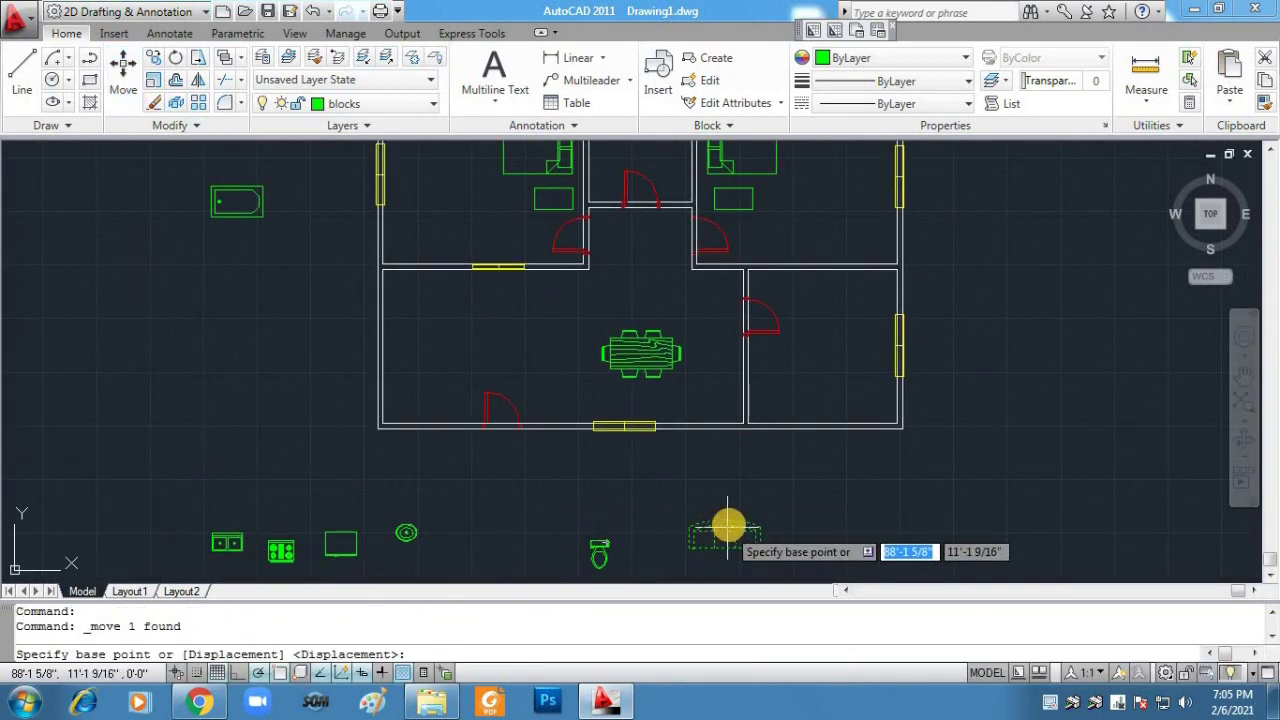
{"action": "left_click", "coordinate": [724, 522]}
{"action": "left_click", "coordinate": [469, 301]}
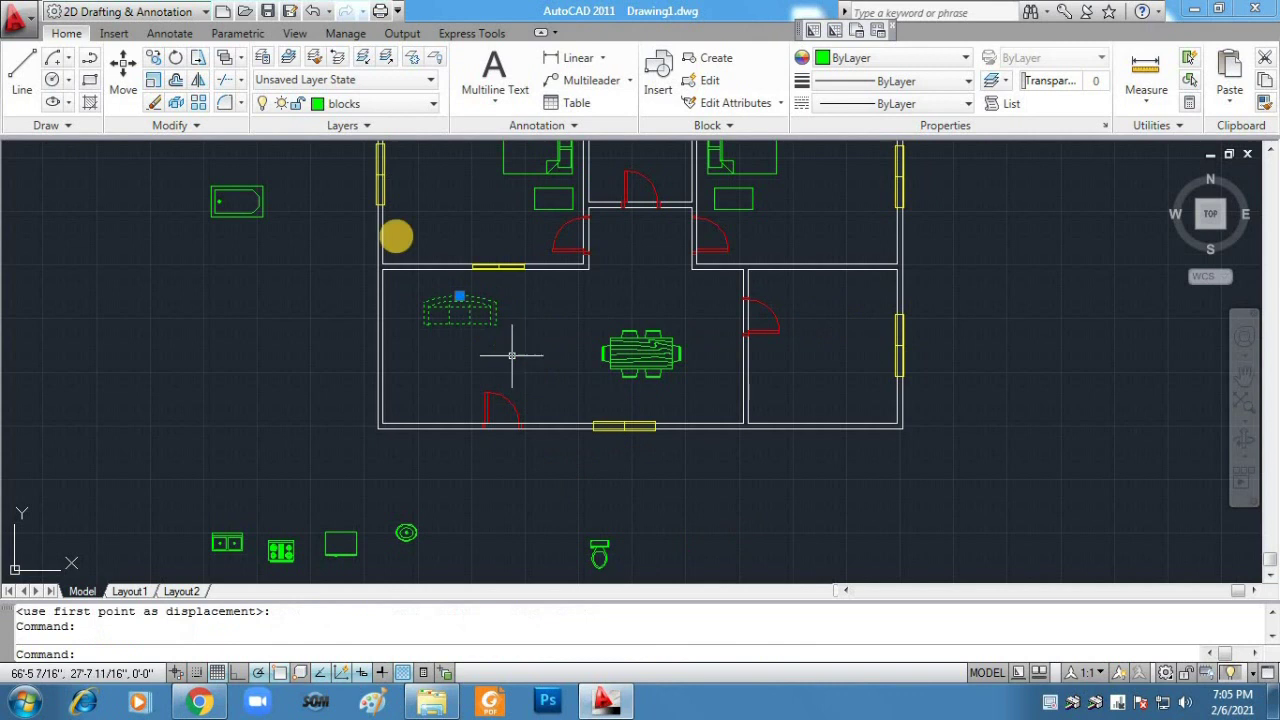
Step: Copy the sofa to just below the original and rotate the copy a quarter turn so its back faces right
{"action": "left_click", "coordinate": [154, 59]}
{"action": "left_click", "coordinate": [496, 323]}
{"action": "left_click", "coordinate": [531, 362]}
{"action": "key", "text": "Return"}
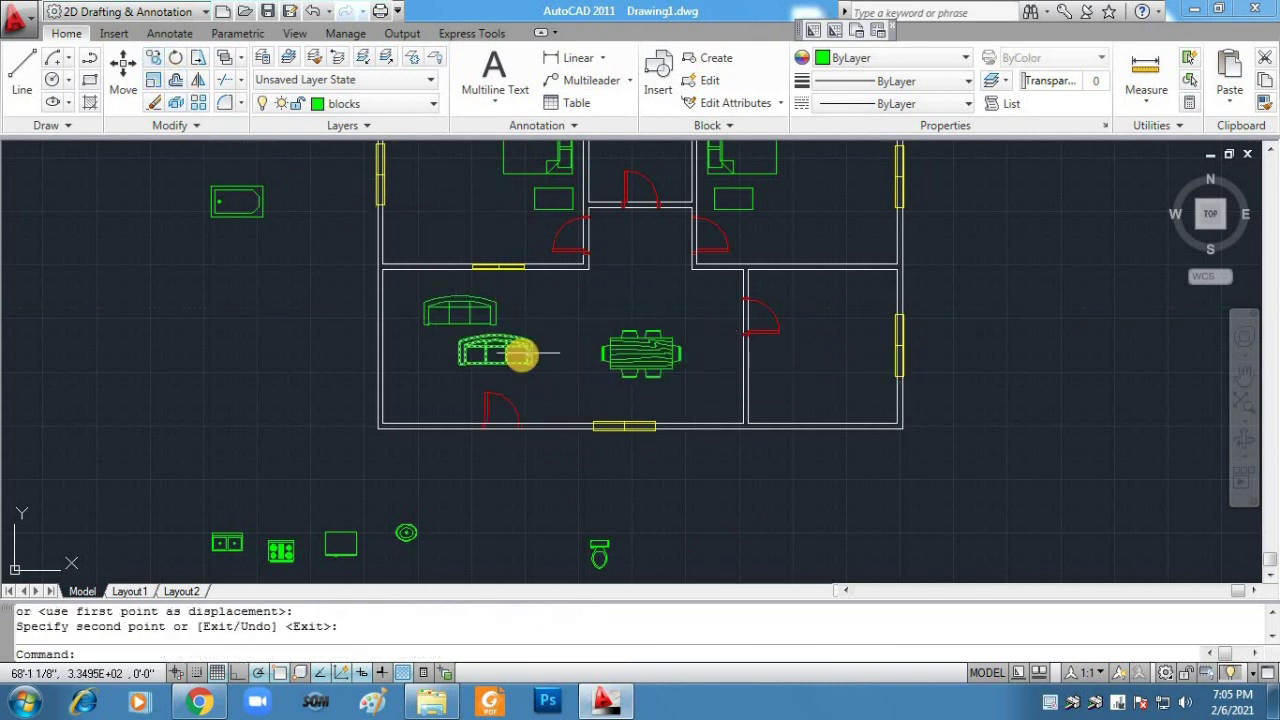
{"action": "left_click", "coordinate": [586, 363]}
{"action": "left_click", "coordinate": [542, 230]}
Step: Move the rotated sofa to the right of the first one and draw a rectangular coffee table below the first sofa
{"action": "left_click", "coordinate": [127, 82]}
{"action": "left_click", "coordinate": [541, 218]}
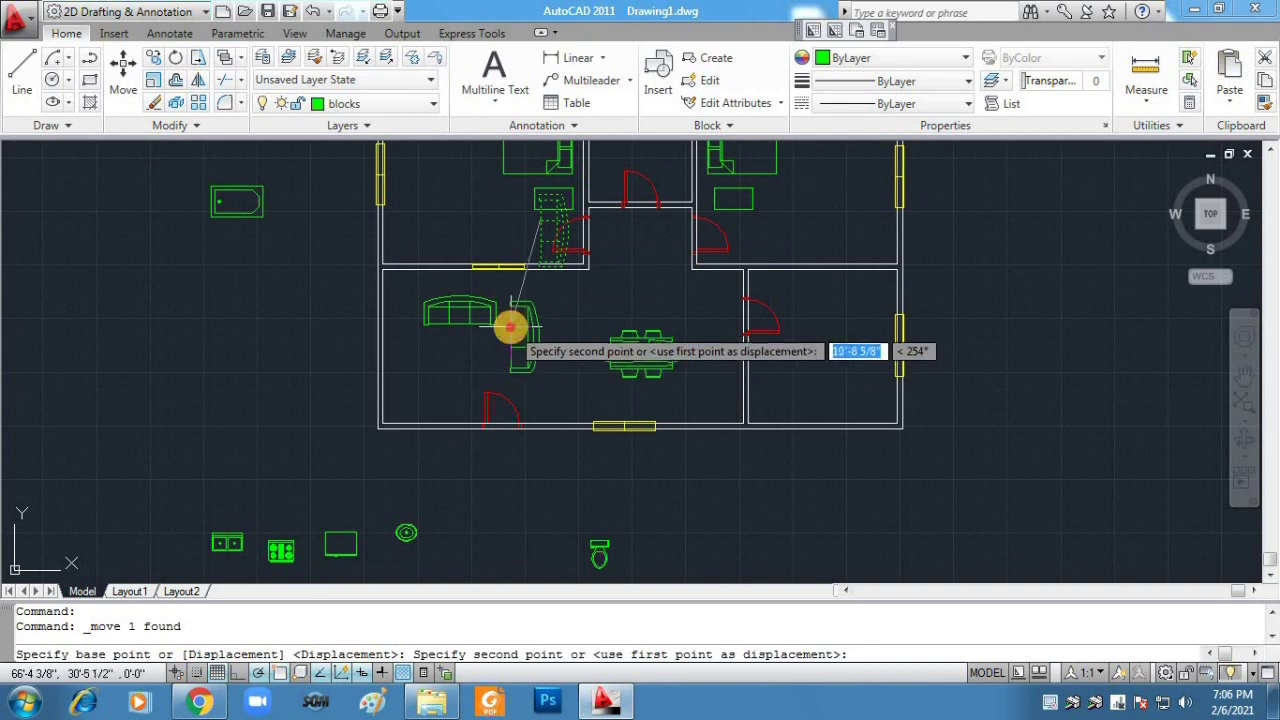
{"action": "left_click", "coordinate": [510, 326]}
{"action": "left_click", "coordinate": [429, 340]}
{"action": "left_click", "coordinate": [488, 371]}
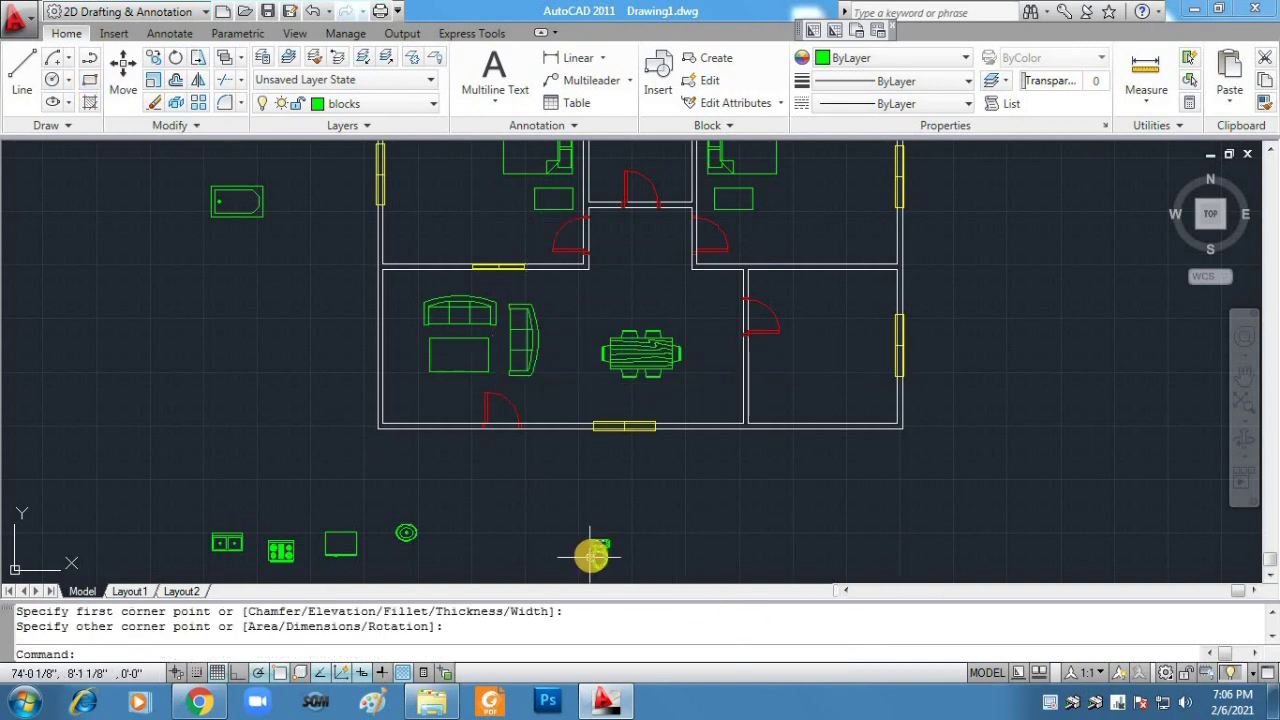
Step: Move the toilet block from below the plan into the upper-left corner of the small upper middle room
{"action": "scroll", "coordinate": [1097, 480], "scroll_direction": "up", "scroll_amount": 2}
{"action": "scroll", "coordinate": [1097, 480], "scroll_direction": "down", "scroll_amount": 3}
{"action": "left_click", "coordinate": [118, 78]}
{"action": "left_click", "coordinate": [703, 530]}
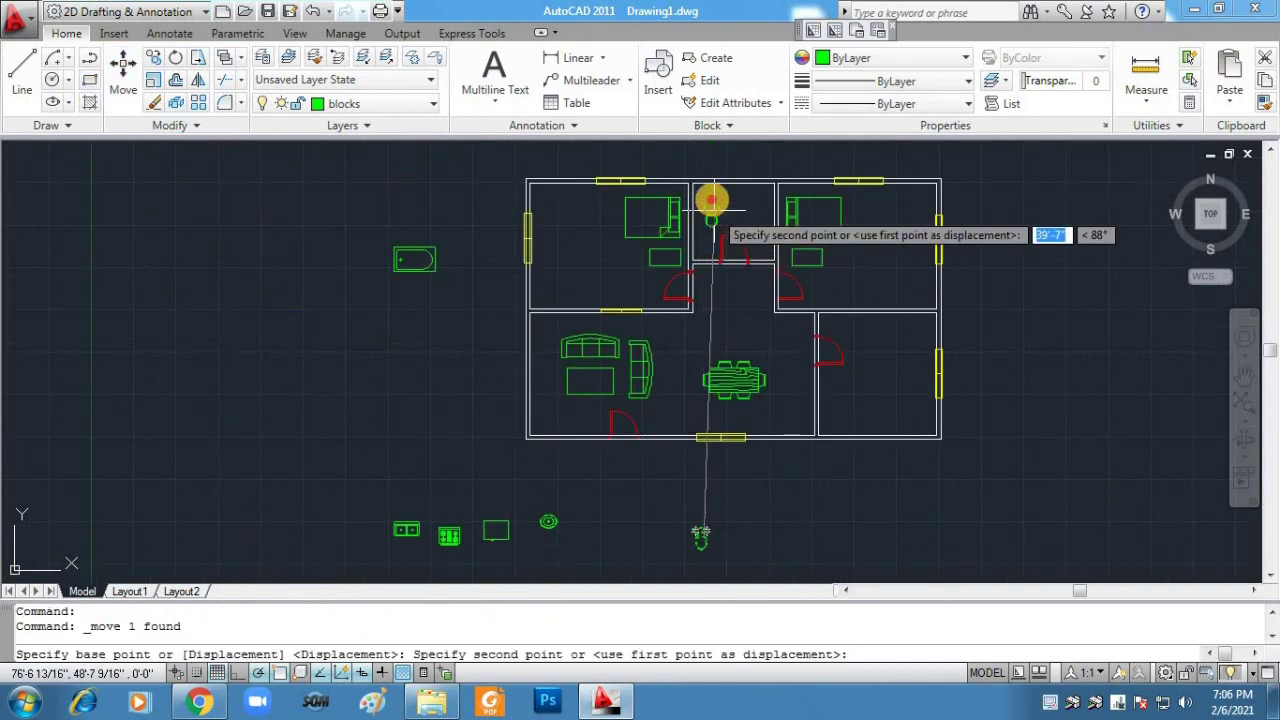
{"action": "left_click", "coordinate": [705, 194]}
Step: Move the bathtub block from outside the plan into the upper middle room, right of the toilet
{"action": "left_click", "coordinate": [118, 78]}
{"action": "left_click", "coordinate": [435, 268]}
{"action": "left_click", "coordinate": [767, 220]}
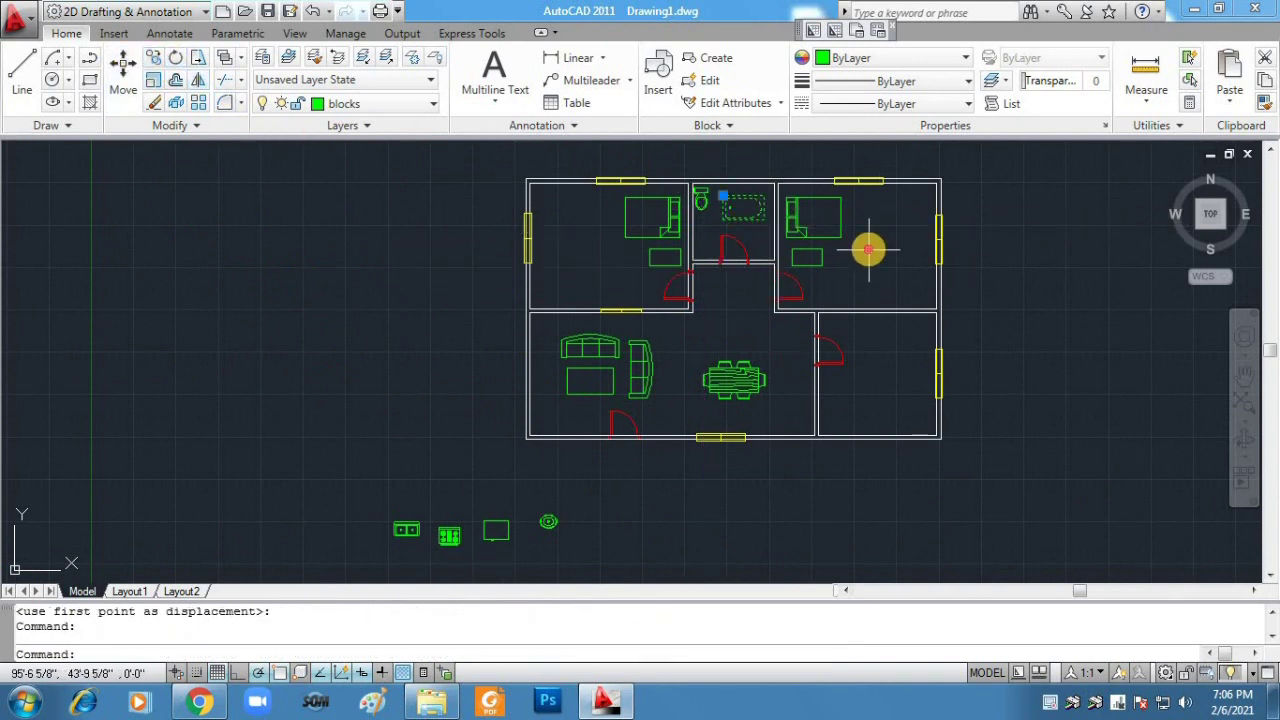
Step: Rotate the bathtub a quarter turn to stand vertically and move it into the upper-right corner of the bathroom
{"action": "left_click", "coordinate": [177, 62]}
{"action": "left_click", "coordinate": [886, 220]}
{"action": "left_click", "coordinate": [889, 262]}
{"action": "scroll", "coordinate": [947, 424], "scroll_direction": "down", "scroll_amount": 3}
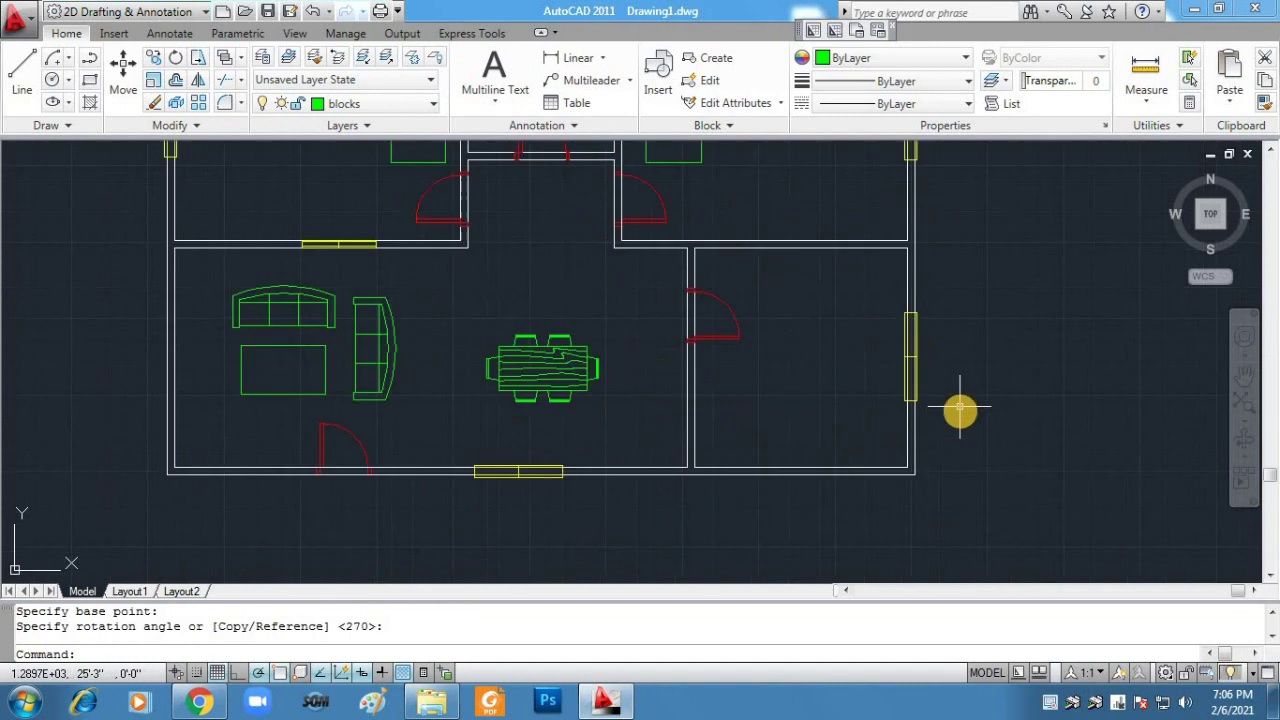
{"action": "left_click", "coordinate": [917, 168]}
{"action": "left_click", "coordinate": [122, 78]}
{"action": "left_click", "coordinate": [919, 167]}
{"action": "left_click", "coordinate": [825, 255]}
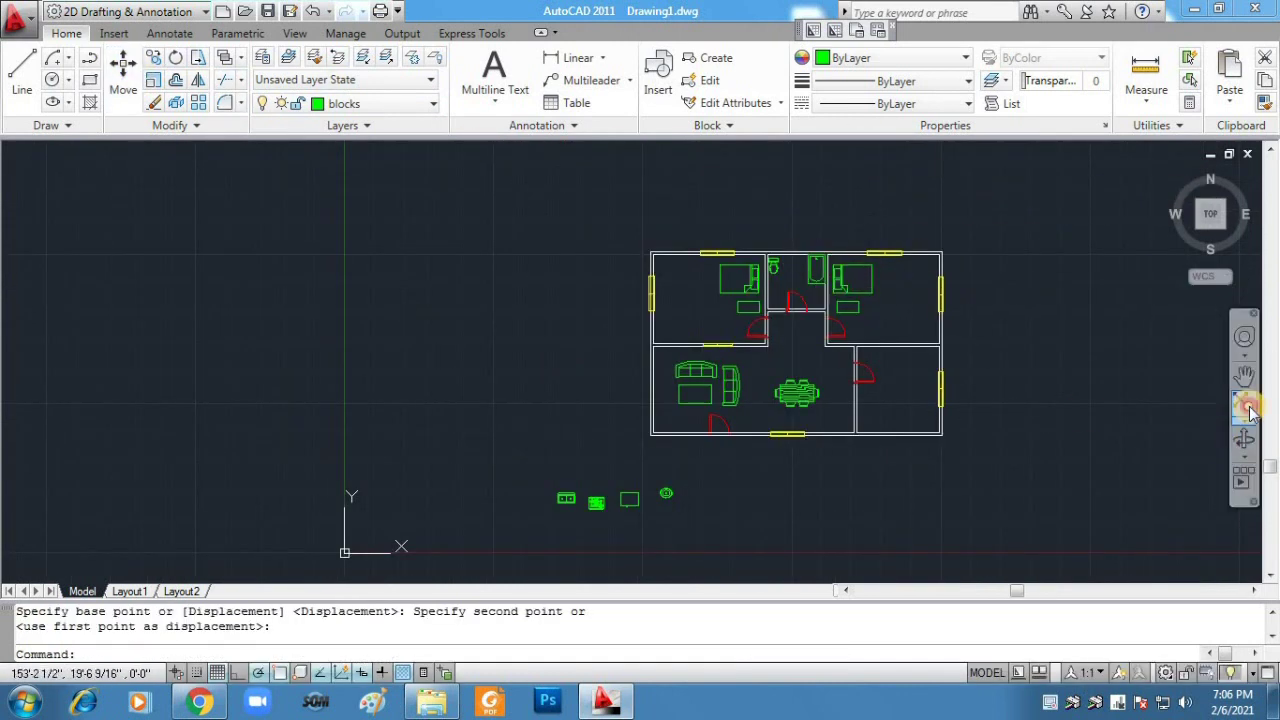
{"action": "left_click", "coordinate": [1246, 404]}
{"action": "scroll", "coordinate": [767, 241], "scroll_direction": "up", "scroll_amount": 3}
{"action": "middle_click_drag", "start_coordinate": [767, 241], "coordinate": [770, 357]}
{"action": "left_click_drag", "start_coordinate": [770, 357], "coordinate": [778, 422]}
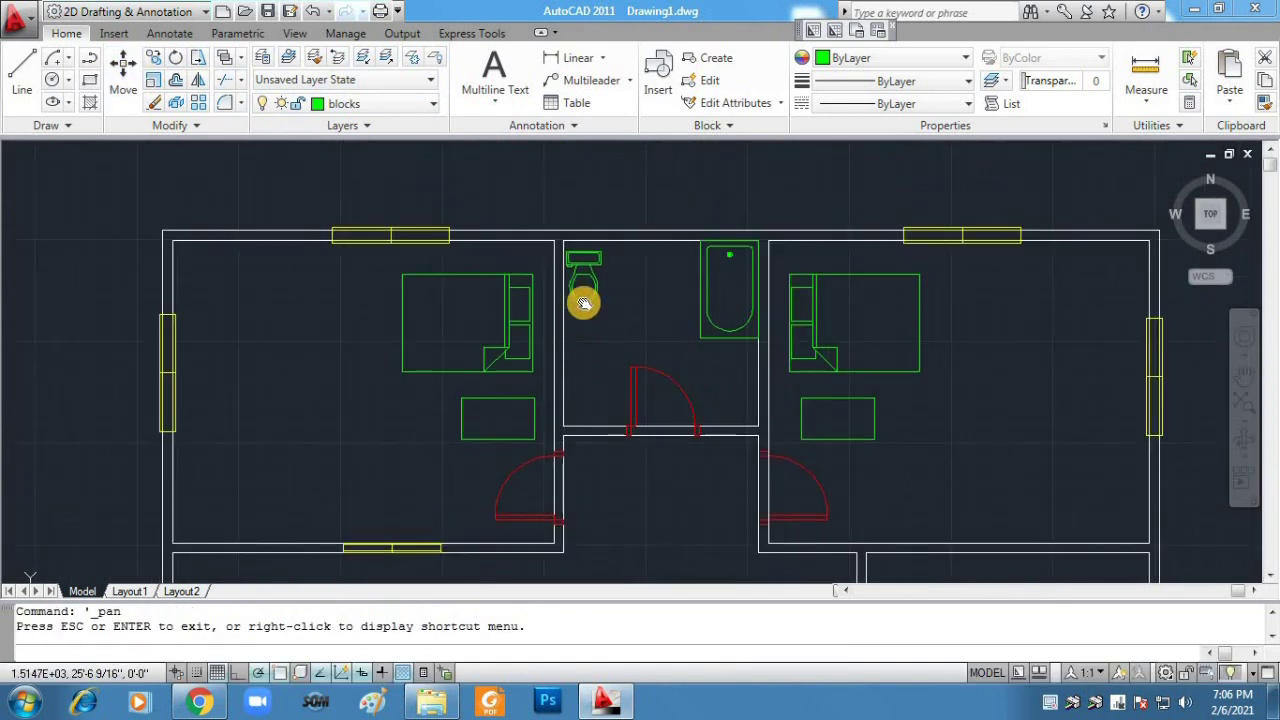
{"action": "left_click", "coordinate": [130, 65]}
{"action": "left_click", "coordinate": [666, 316]}
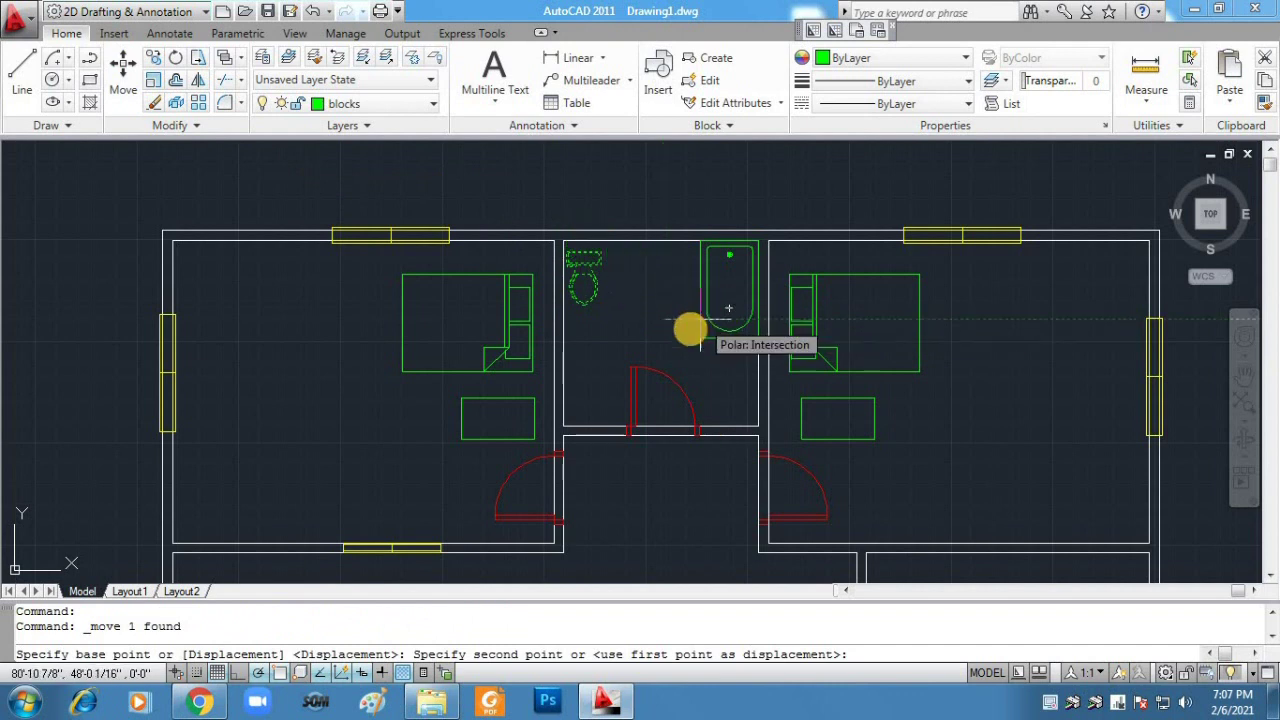
{"action": "key", "text": "Escape"}
Step: Rotate the toilet in two turns so its tank faces left and its bowl points right
{"action": "left_click", "coordinate": [596, 290]}
{"action": "left_click", "coordinate": [173, 58]}
{"action": "left_click", "coordinate": [646, 172]}
{"action": "left_click", "coordinate": [651, 257]}
{"action": "scroll", "coordinate": [657, 274], "scroll_direction": "down", "scroll_amount": 5}
{"action": "left_click", "coordinate": [628, 227]}
{"action": "left_click", "coordinate": [174, 57]}
{"action": "left_click", "coordinate": [691, 224]}
{"action": "left_click", "coordinate": [569, 223]}
Step: Move the rotated toilet by its tank edge onto the bathroom's left wall, near the upper corner
{"action": "scroll", "coordinate": [895, 254], "scroll_direction": "up", "scroll_amount": 3}
{"action": "scroll", "coordinate": [865, 279], "scroll_direction": "up", "scroll_amount": 2}
{"action": "middle_click_drag", "start_coordinate": [863, 280], "coordinate": [1187, 343]}
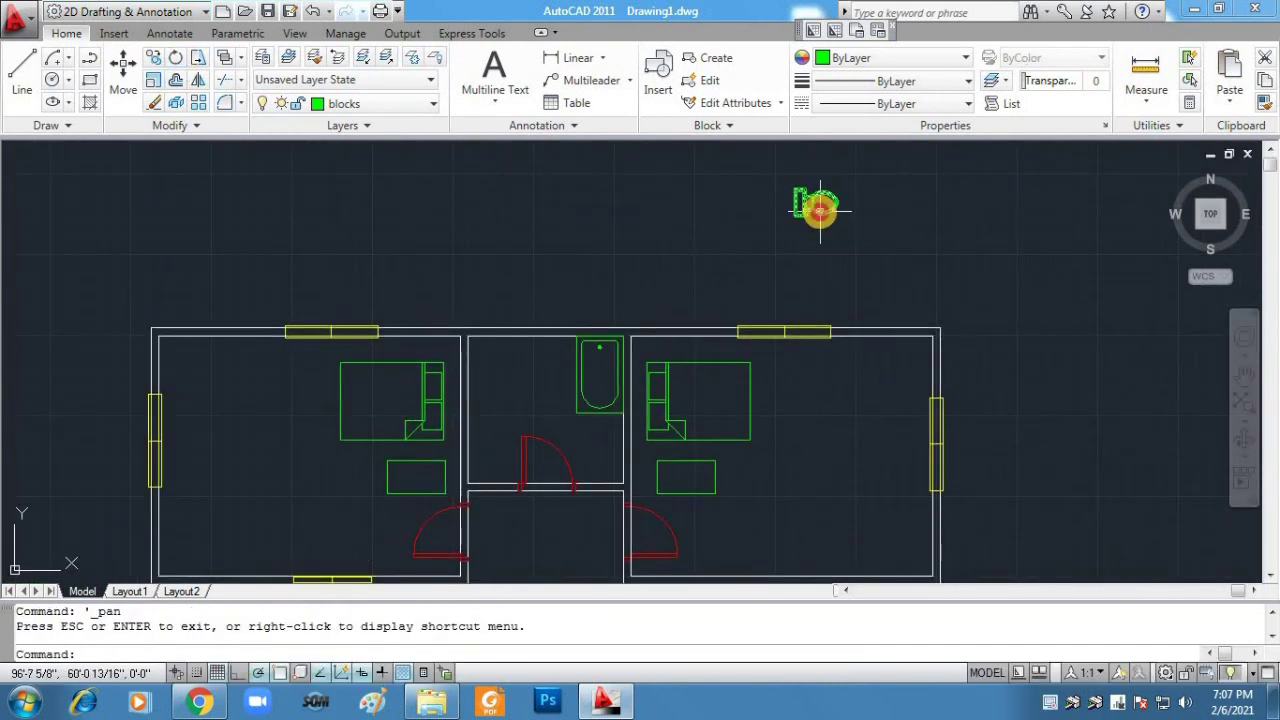
{"action": "left_click", "coordinate": [820, 210]}
{"action": "left_click", "coordinate": [124, 72]}
{"action": "left_click", "coordinate": [799, 213]}
{"action": "left_click", "coordinate": [466, 368]}
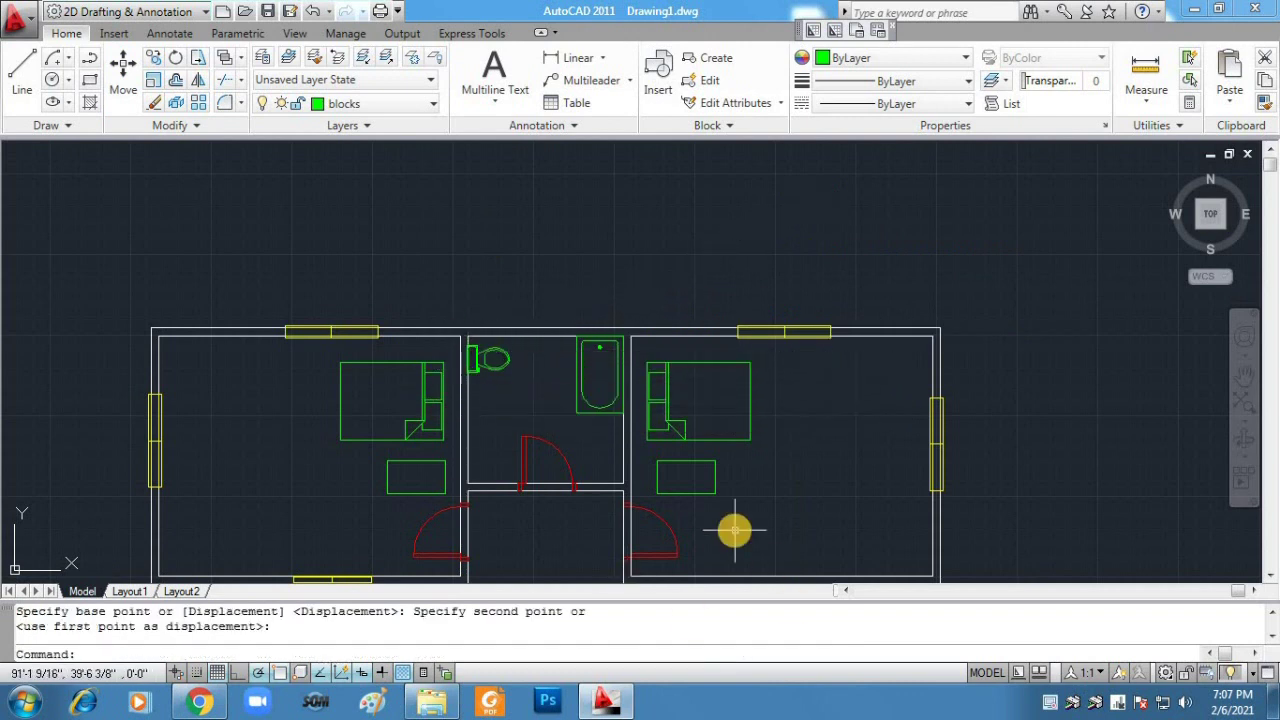
Step: Move the round washbasin block into the bathroom between the toilet and the bathtub
{"action": "scroll", "coordinate": [737, 529], "scroll_direction": "down", "scroll_amount": 2}
{"action": "middle_click", "coordinate": [505, 562]}
{"action": "middle_click", "coordinate": [505, 562]}
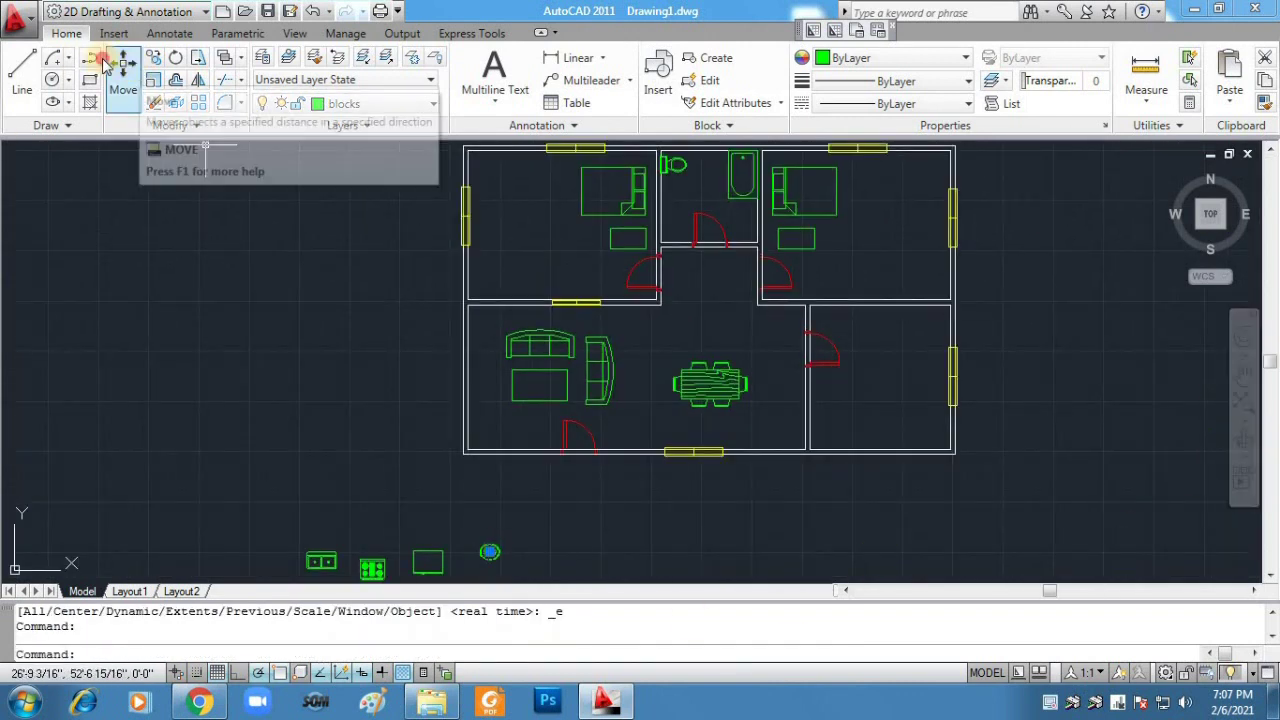
{"action": "left_click", "coordinate": [490, 552]}
{"action": "left_click", "coordinate": [705, 162]}
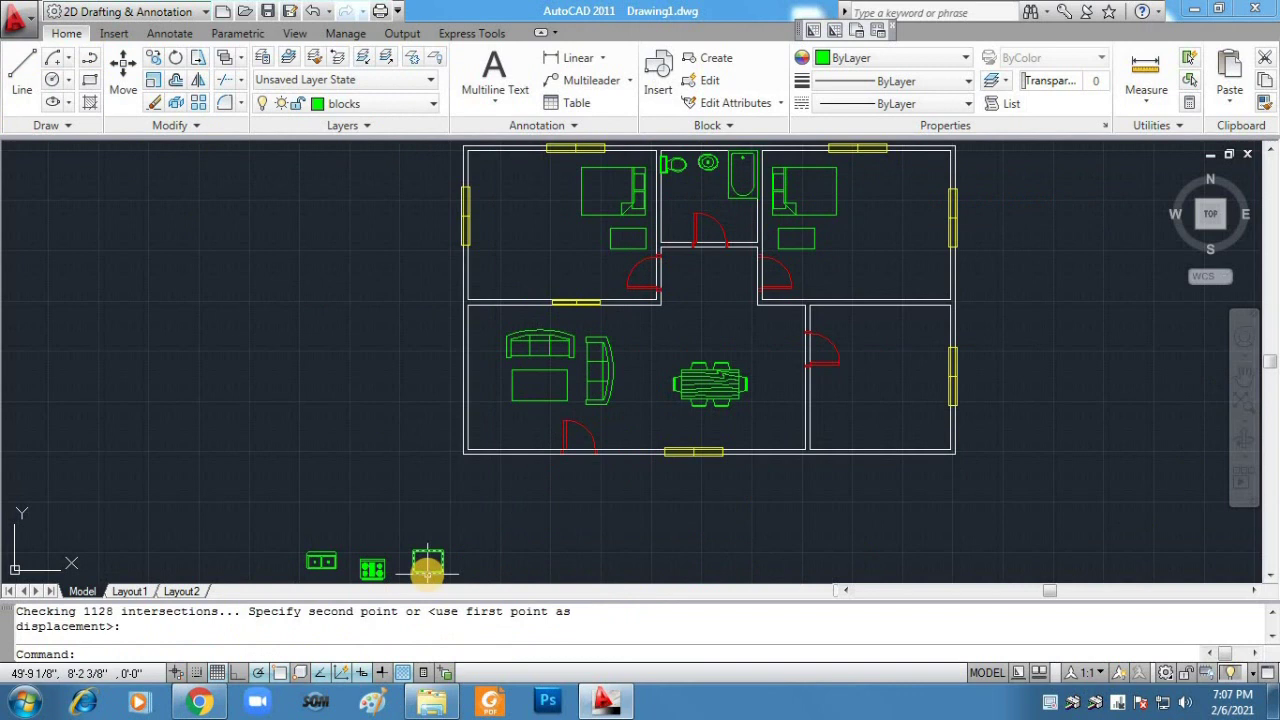
Step: Move the rectangular refrigerator block into the lower-left corner area of the lower-right room
{"action": "left_click", "coordinate": [427, 574]}
{"action": "left_click", "coordinate": [123, 70]}
{"action": "left_click", "coordinate": [414, 550]}
{"action": "left_click", "coordinate": [823, 416]}
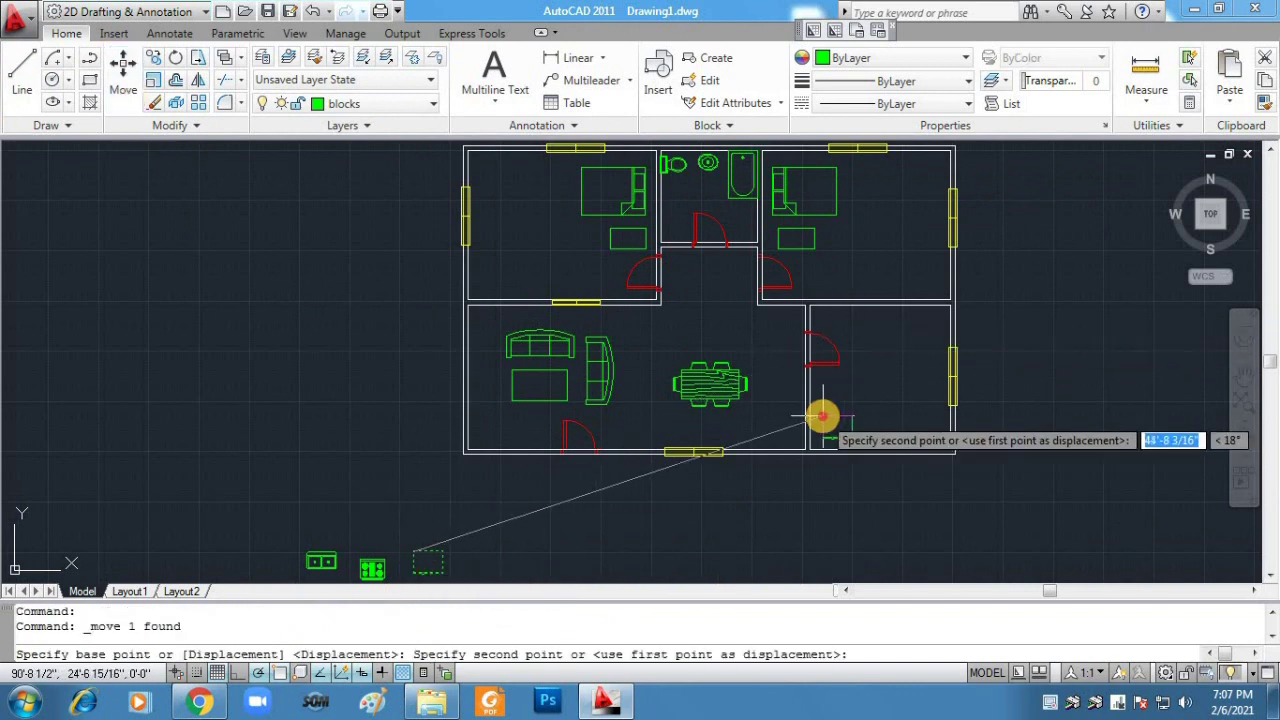
Step: Move the stove block to the window wall of the lower-right room and rotate it a quarter turn
{"action": "left_click", "coordinate": [369, 563]}
{"action": "left_click", "coordinate": [123, 72]}
{"action": "left_click", "coordinate": [366, 560]}
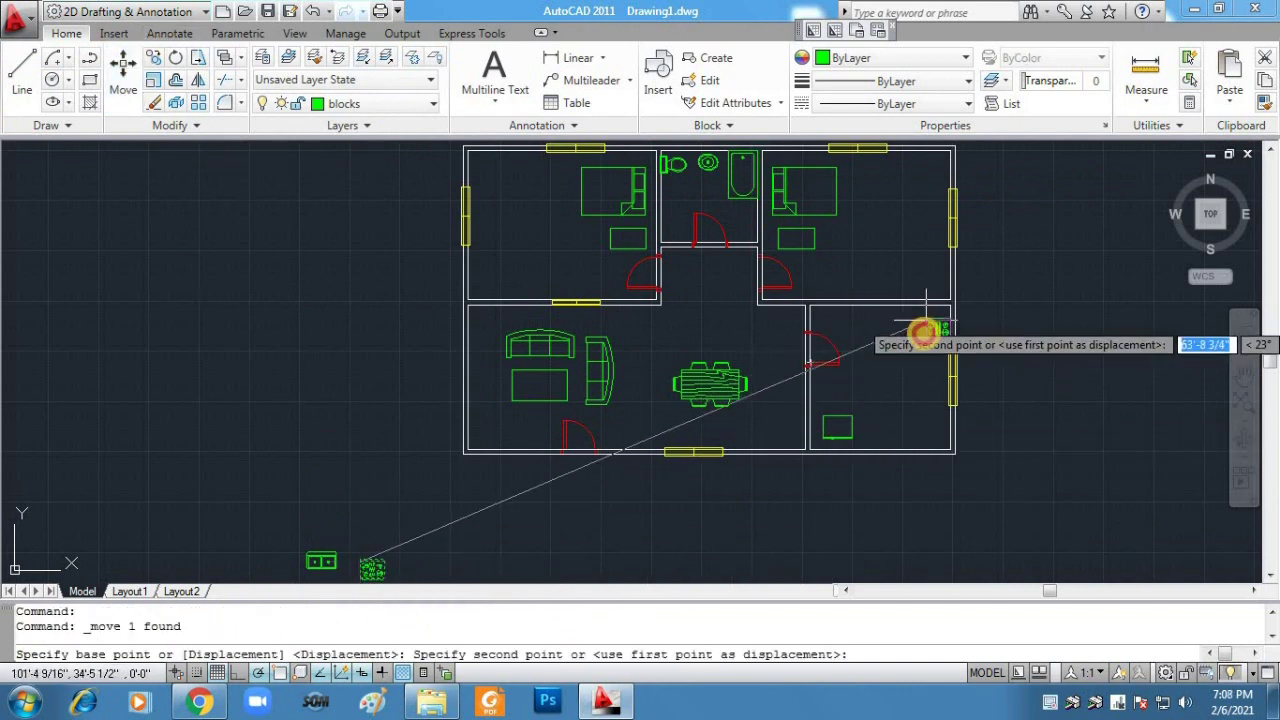
{"action": "left_click", "coordinate": [921, 373]}
{"action": "left_click", "coordinate": [175, 58]}
{"action": "left_click", "coordinate": [946, 371]}
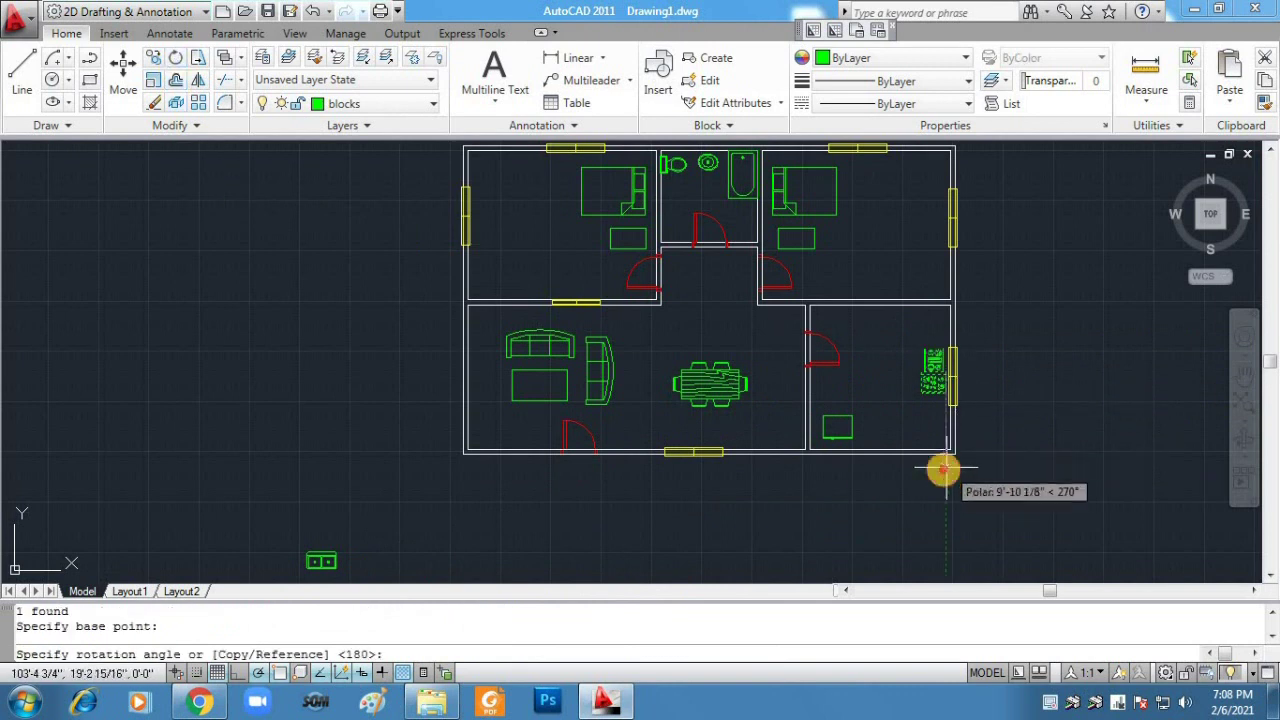
Step: Move the double sink block into the lower-right room, near its lower-right corner
{"action": "left_click", "coordinate": [337, 552]}
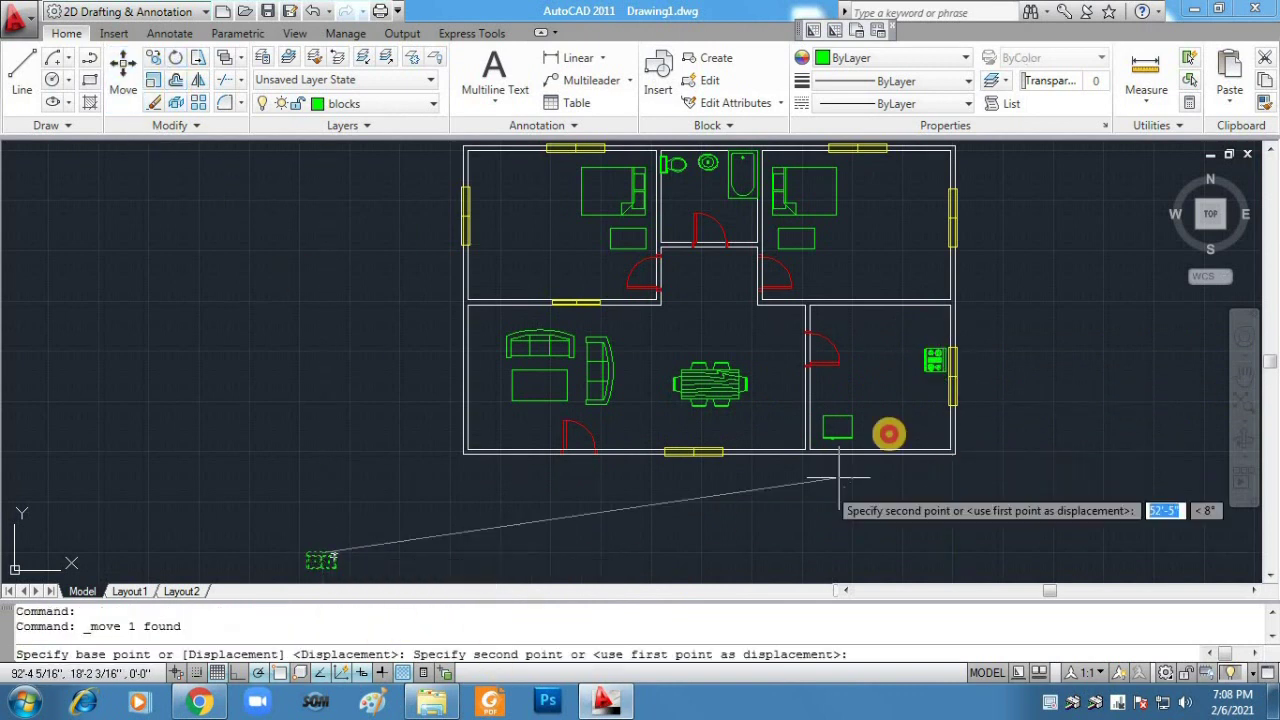
{"action": "left_click", "coordinate": [920, 424]}
{"action": "left_click", "coordinate": [919, 424]}
Step: Rotate the double sink so its back edge faces the room's lower wall
{"action": "left_click", "coordinate": [859, 411]}
{"action": "left_click", "coordinate": [861, 412]}
{"action": "left_click", "coordinate": [991, 449]}
{"action": "key", "text": "Return"}
{"action": "key", "text": "Escape"}
{"action": "left_click", "coordinate": [911, 431]}
{"action": "left_click", "coordinate": [175, 58]}
{"action": "left_click", "coordinate": [937, 442]}
{"action": "left_click", "coordinate": [940, 398]}
Step: Move the double sink flush against the lower wall of the lower-right room, left of the corner
{"action": "left_click", "coordinate": [123, 75]}
{"action": "left_click", "coordinate": [941, 381]}
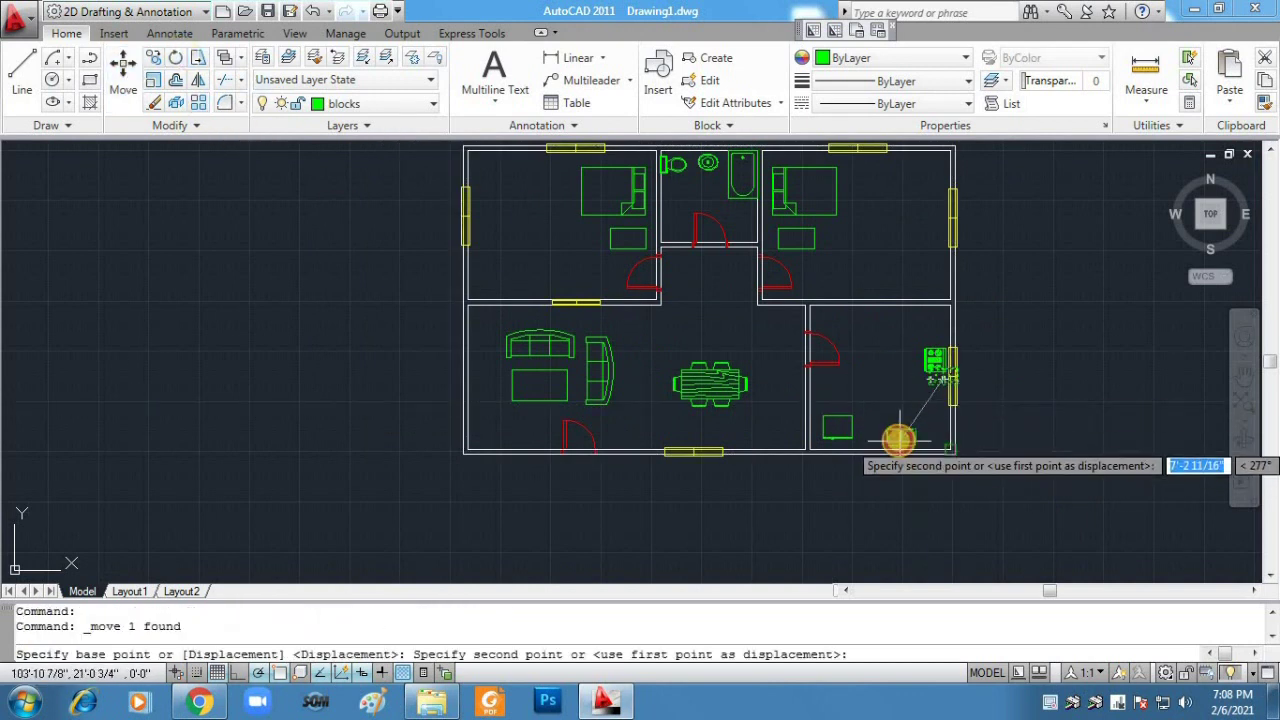
{"action": "left_click", "coordinate": [946, 467]}
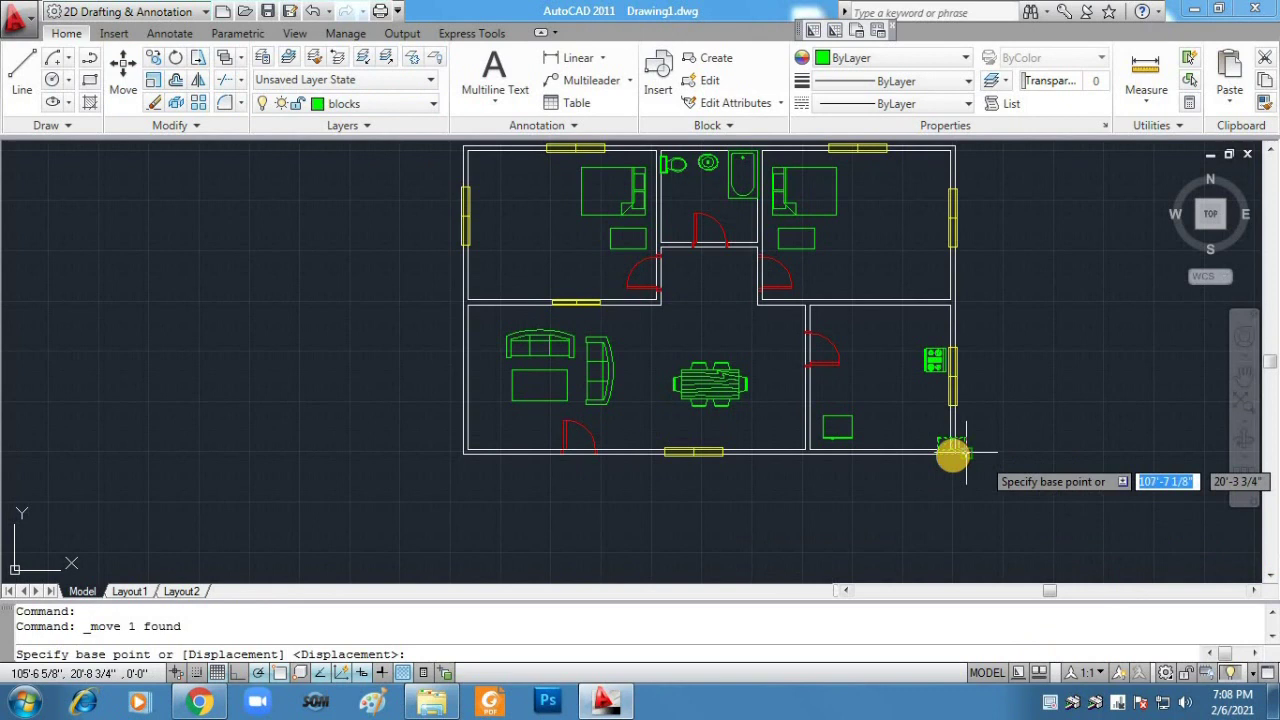
{"action": "left_click", "coordinate": [904, 443]}
{"action": "left_click", "coordinate": [908, 440]}
{"action": "scroll", "coordinate": [908, 430], "scroll_direction": "up", "scroll_amount": 3}
{"action": "scroll", "coordinate": [886, 391], "scroll_direction": "up", "scroll_amount": 3}
{"action": "left_click", "coordinate": [894, 394]}
{"action": "left_click", "coordinate": [880, 392]}
{"action": "key", "text": "Return"}
{"action": "left_click", "coordinate": [880, 392]}
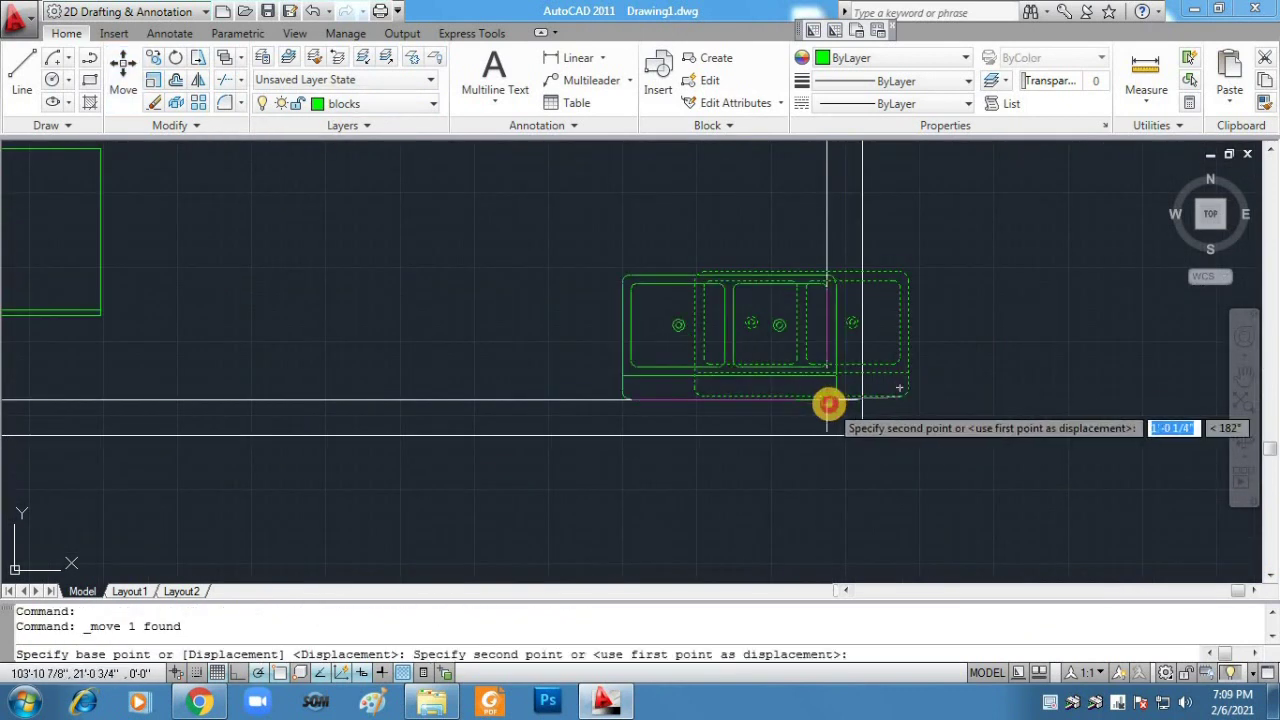
{"action": "left_click", "coordinate": [500, 403]}
Step: Move the refrigerator block down by its lower-right corner so it stands closer to the lower wall
{"action": "left_click", "coordinate": [1200, 590]}
{"action": "left_click", "coordinate": [948, 310]}
{"action": "key", "text": "Return"}
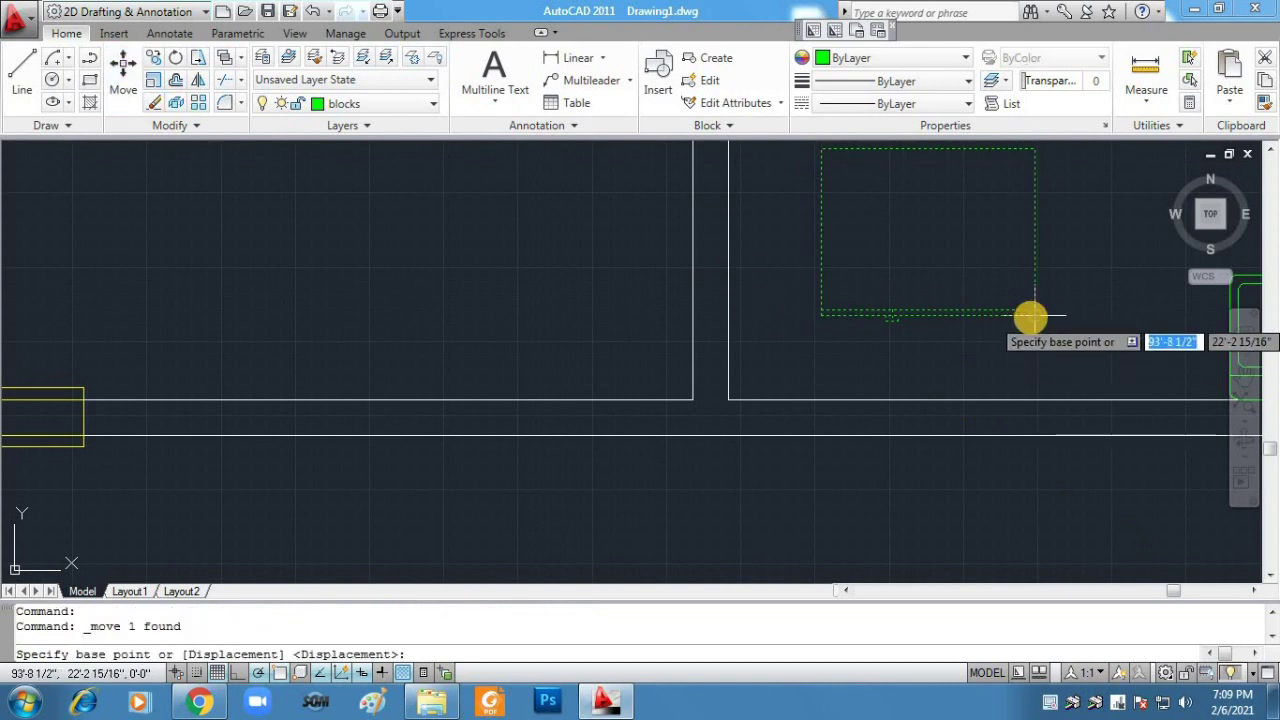
{"action": "left_click", "coordinate": [1028, 315]}
{"action": "left_click", "coordinate": [1020, 378]}
Step: Shift the double sink slightly right along the lower wall
{"action": "scroll", "coordinate": [1165, 528], "scroll_direction": "down", "scroll_amount": 4}
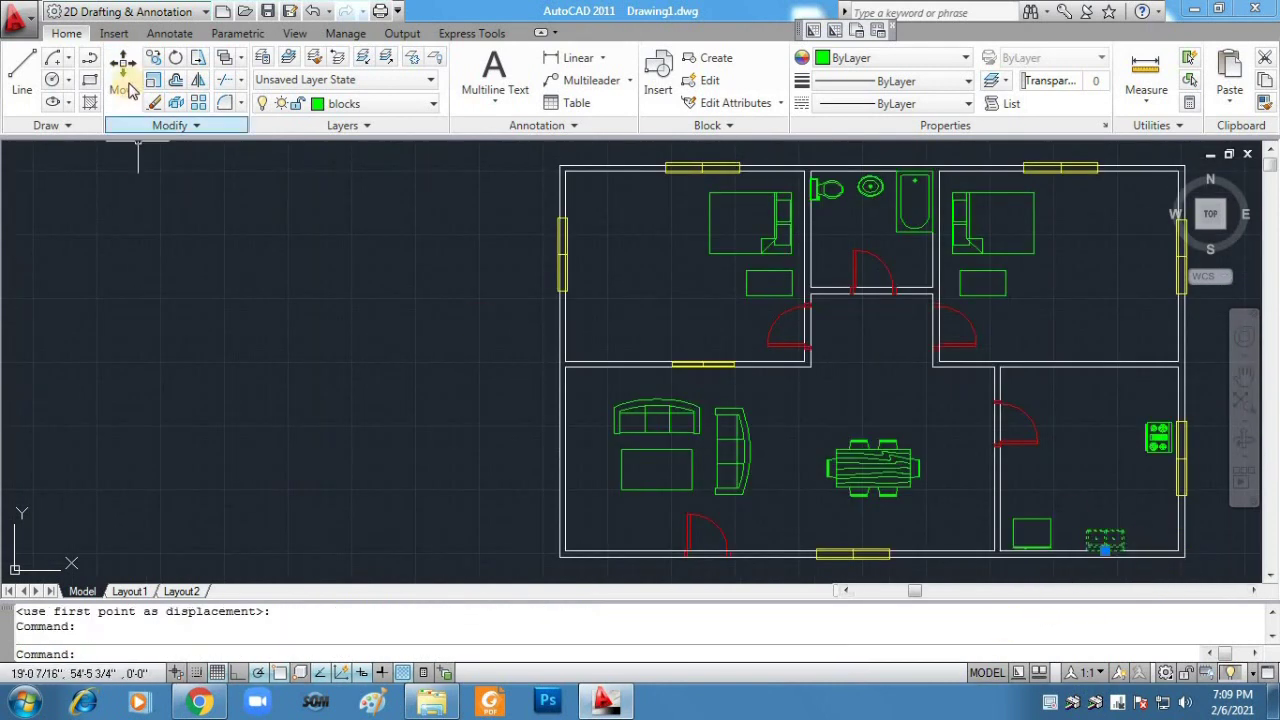
{"action": "left_click", "coordinate": [125, 85]}
{"action": "left_click", "coordinate": [1110, 543]}
{"action": "left_click", "coordinate": [1130, 543]}
Step: Draw a stepped countertop line from the lower-right room's upper wall down past the stove, left above the sink, and down to the lower wall
{"action": "left_click", "coordinate": [22, 75]}
{"action": "left_click", "coordinate": [1133, 368]}
{"action": "left_click", "coordinate": [1115, 368]}
{"action": "left_click", "coordinate": [1115, 510]}
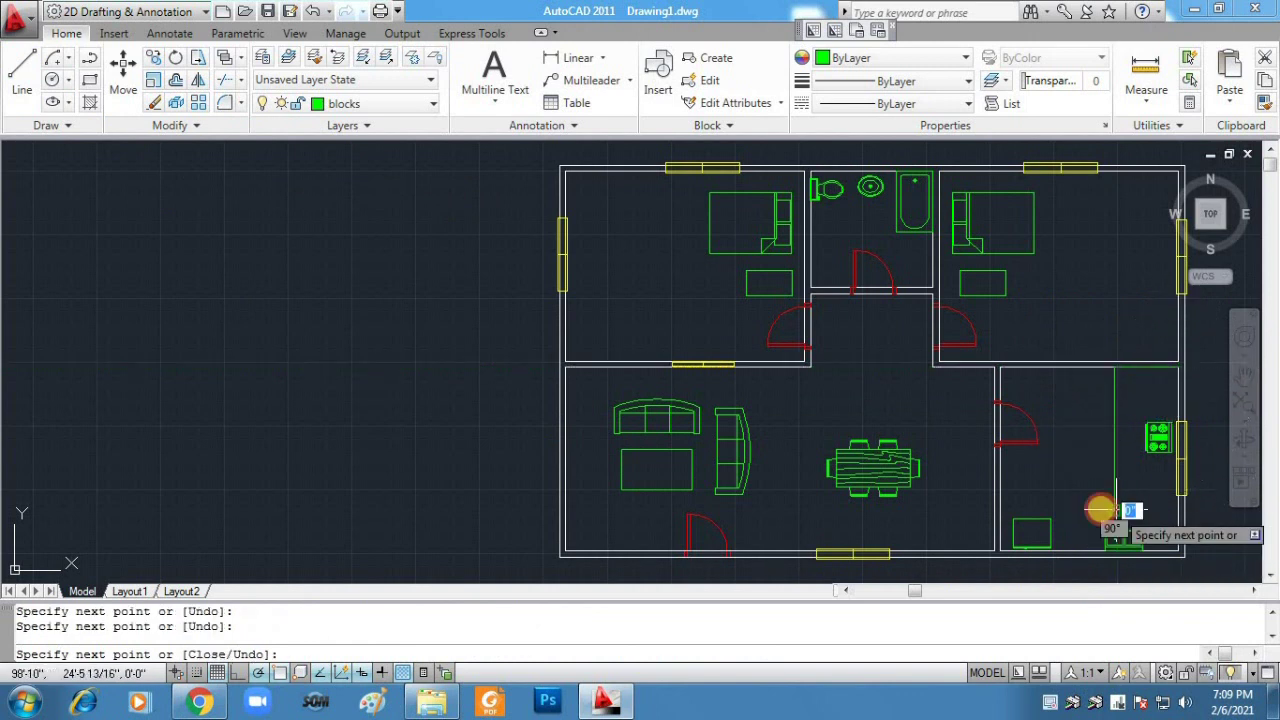
{"action": "left_click", "coordinate": [1073, 563]}
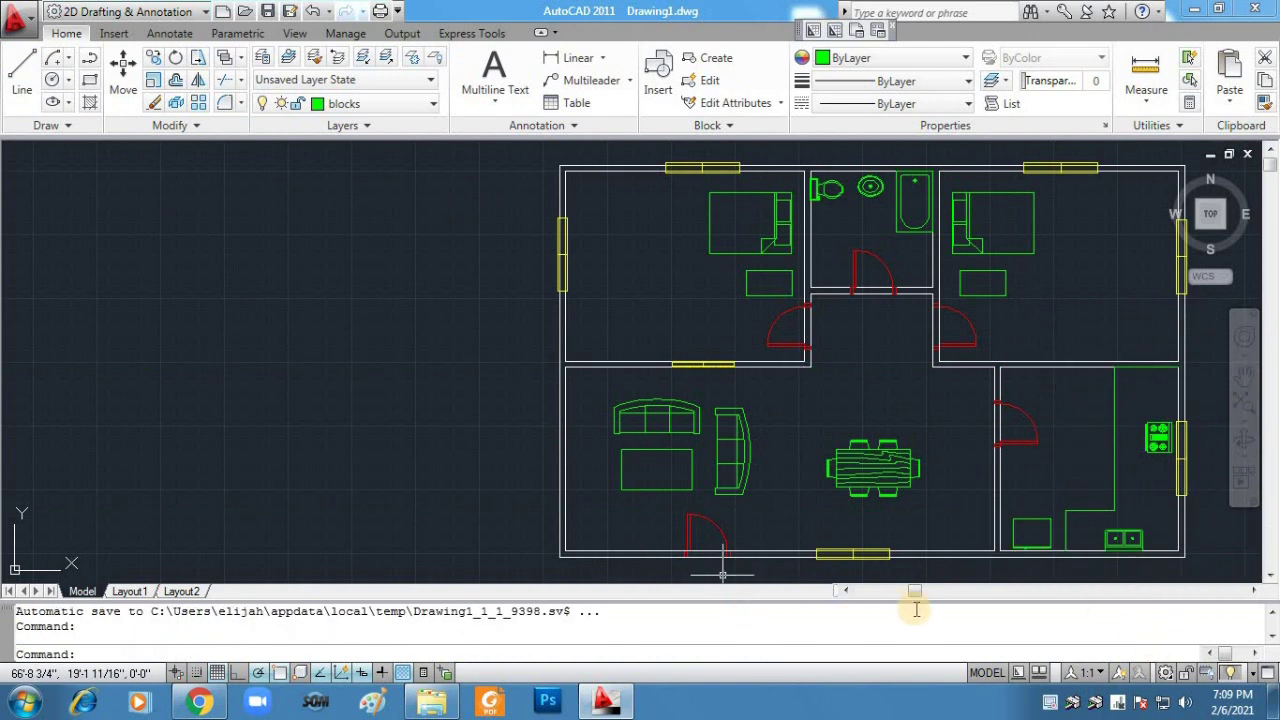
Step: Try to trim the wall lines across the kitchen door opening, using the whole floor plan as cutting edges
{"action": "scroll", "coordinate": [905, 575], "scroll_direction": "down", "scroll_amount": 2}
{"action": "middle_click_drag", "start_coordinate": [905, 575], "coordinate": [905, 505]}
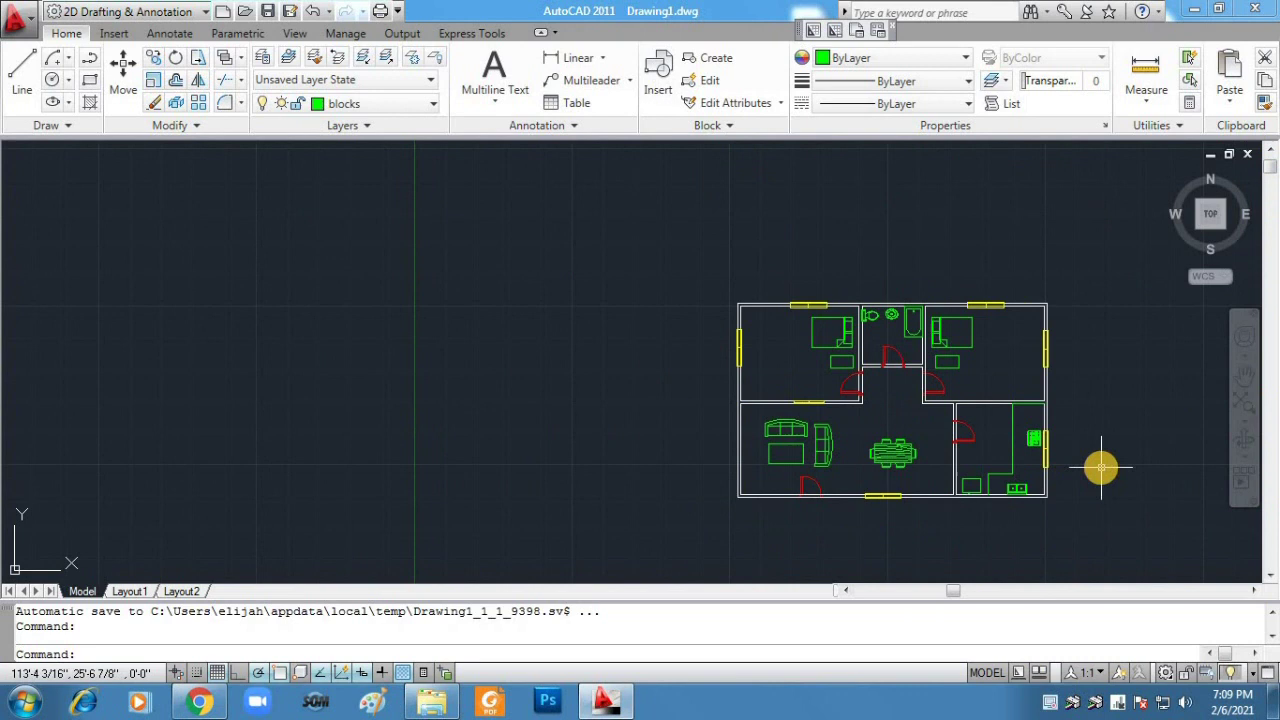
{"action": "left_click", "coordinate": [228, 90]}
{"action": "left_click_drag", "start_coordinate": [654, 282], "coordinate": [1048, 520]}
{"action": "key", "text": "Return"}
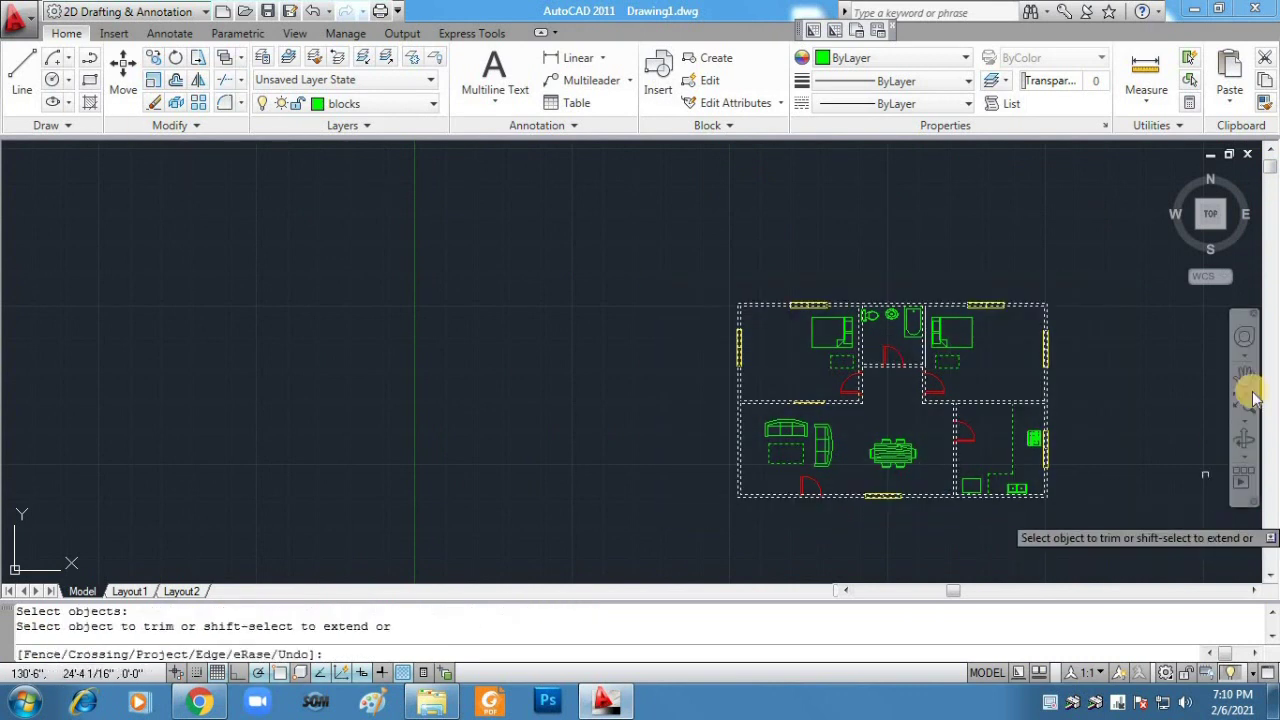
{"action": "scroll", "coordinate": [1000, 405], "scroll_direction": "up", "scroll_amount": 6}
{"action": "middle_click_drag", "start_coordinate": [1000, 405], "coordinate": [1016, 391]}
{"action": "left_click_drag", "start_coordinate": [1016, 391], "coordinate": [1017, 231]}
{"action": "key", "text": "Escape"}
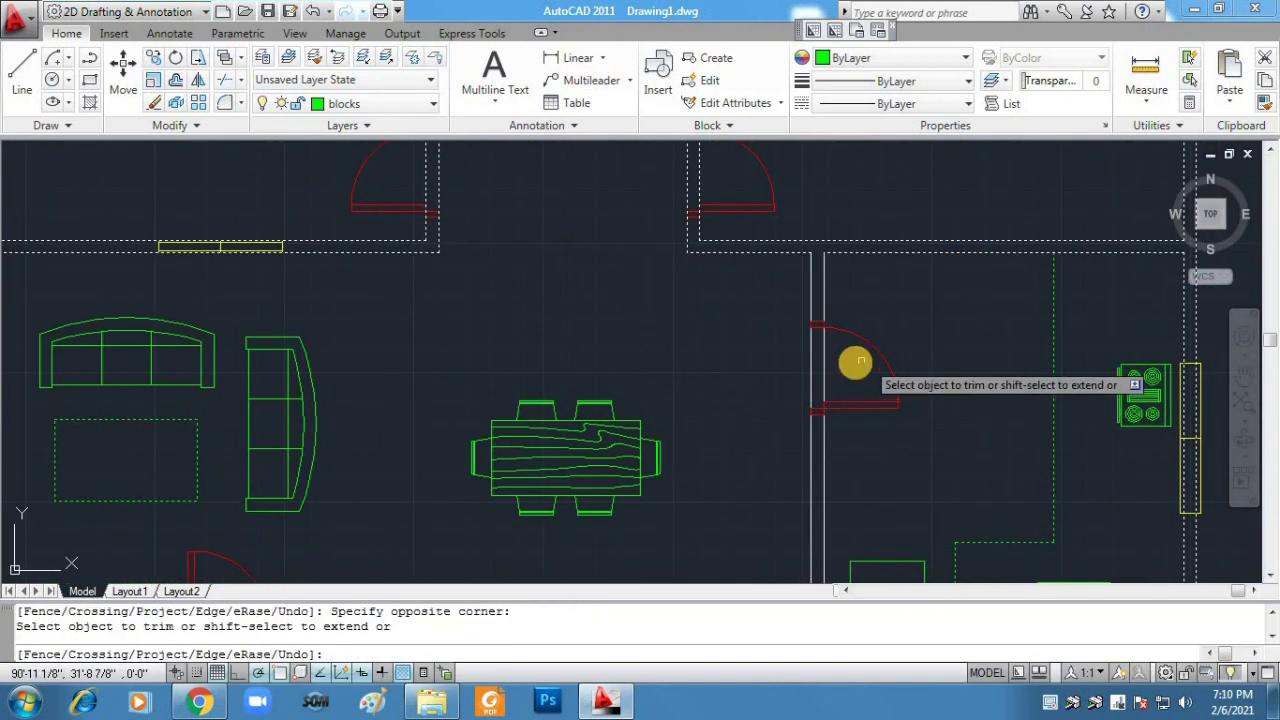
{"action": "left_click", "coordinate": [836, 366]}
{"action": "left_click", "coordinate": [780, 354]}
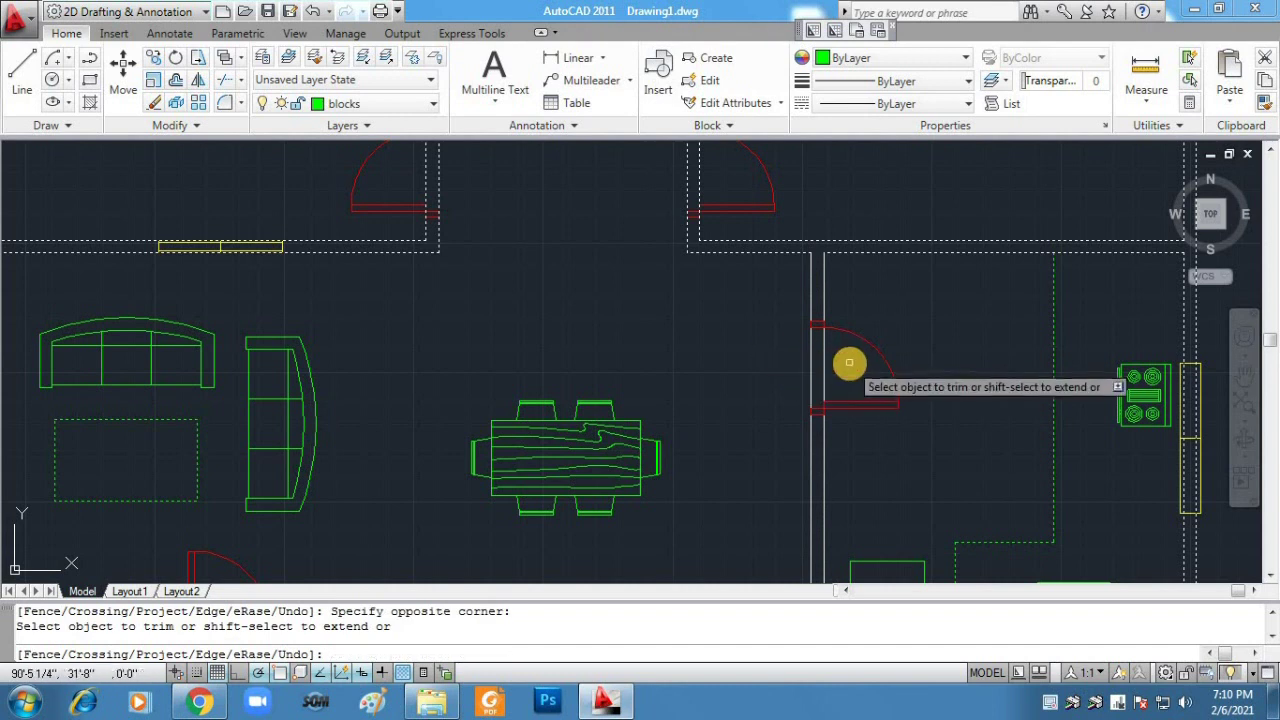
{"action": "key", "text": "Escape"}
Step: Try again to trim the wall lines at the kitchen door with picked cutting edges, and undo the last two operations
{"action": "left_click", "coordinate": [226, 84]}
{"action": "left_click", "coordinate": [834, 375]}
{"action": "left_click", "coordinate": [804, 378]}
{"action": "left_click", "coordinate": [807, 378]}
{"action": "key", "text": "Return"}
{"action": "left_click", "coordinate": [811, 371]}
{"action": "key", "text": "Return"}
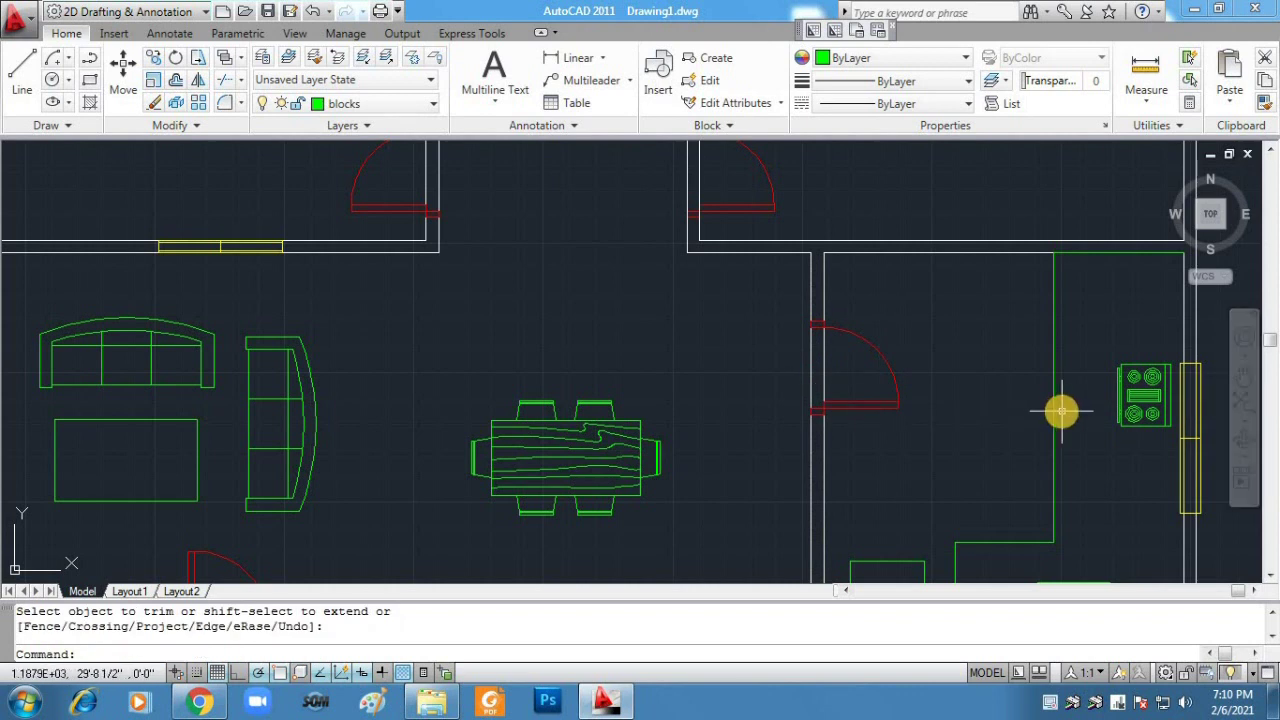
{"action": "key", "text": "ctrl+z"}
{"action": "key", "text": "ctrl+z"}
Step: Trim the wall lines out of the two bedroom door openings and the bathroom door opening, using all objects as cutting edges
{"action": "left_click", "coordinate": [228, 86]}
{"action": "key", "text": "Return"}
{"action": "scroll", "coordinate": [832, 403], "scroll_direction": "up", "scroll_amount": 8}
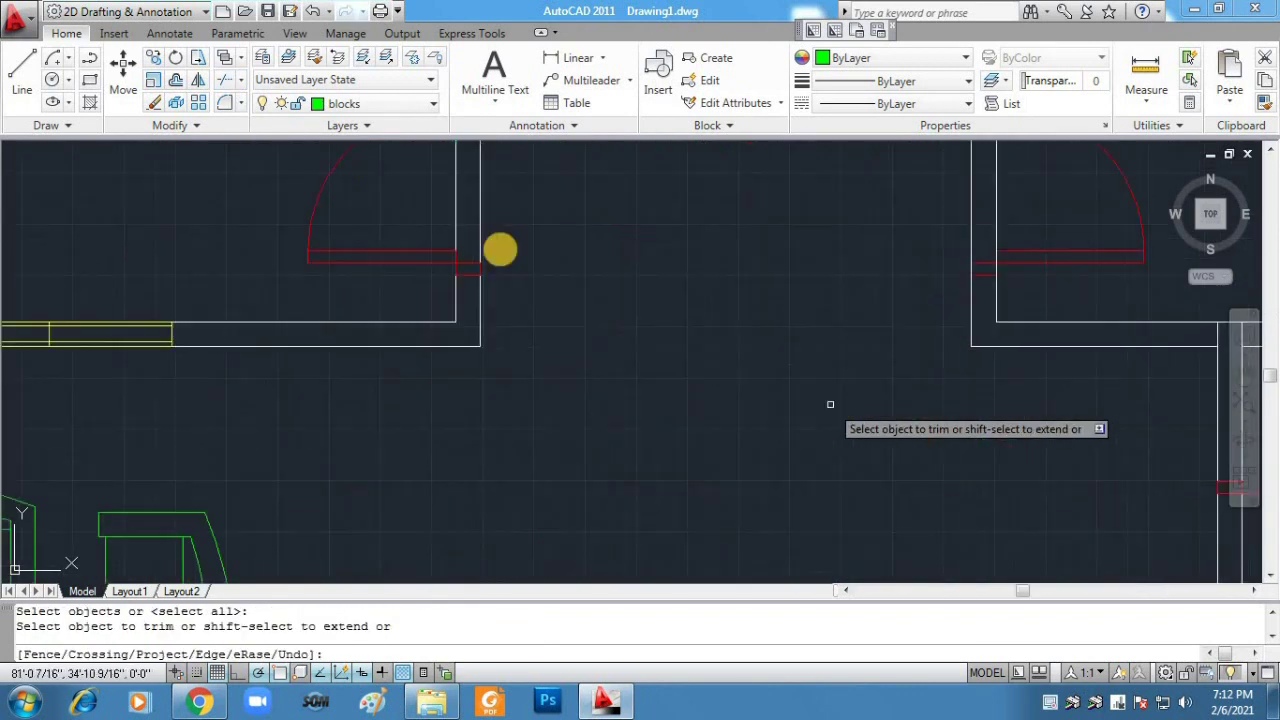
{"action": "left_click", "coordinate": [1246, 377]}
{"action": "left_click_drag", "start_coordinate": [750, 220], "coordinate": [818, 438]}
{"action": "key", "text": "Escape"}
{"action": "left_click", "coordinate": [524, 402]}
{"action": "left_click", "coordinate": [548, 403]}
{"action": "left_click", "coordinate": [1144, 418]}
{"action": "left_click", "coordinate": [1008, 451]}
{"action": "left_click", "coordinate": [790, 180]}
{"action": "left_click", "coordinate": [815, 317]}
Step: Trim the wall lines out of the kitchen door opening and the living room's entrance door opening
{"action": "scroll", "coordinate": [921, 440], "scroll_direction": "down", "scroll_amount": 6}
{"action": "left_click", "coordinate": [1243, 378]}
{"action": "left_click_drag", "start_coordinate": [1093, 509], "coordinate": [1031, 404]}
{"action": "key", "text": "Escape"}
{"action": "left_click", "coordinate": [977, 477]}
{"action": "left_click", "coordinate": [1006, 443]}
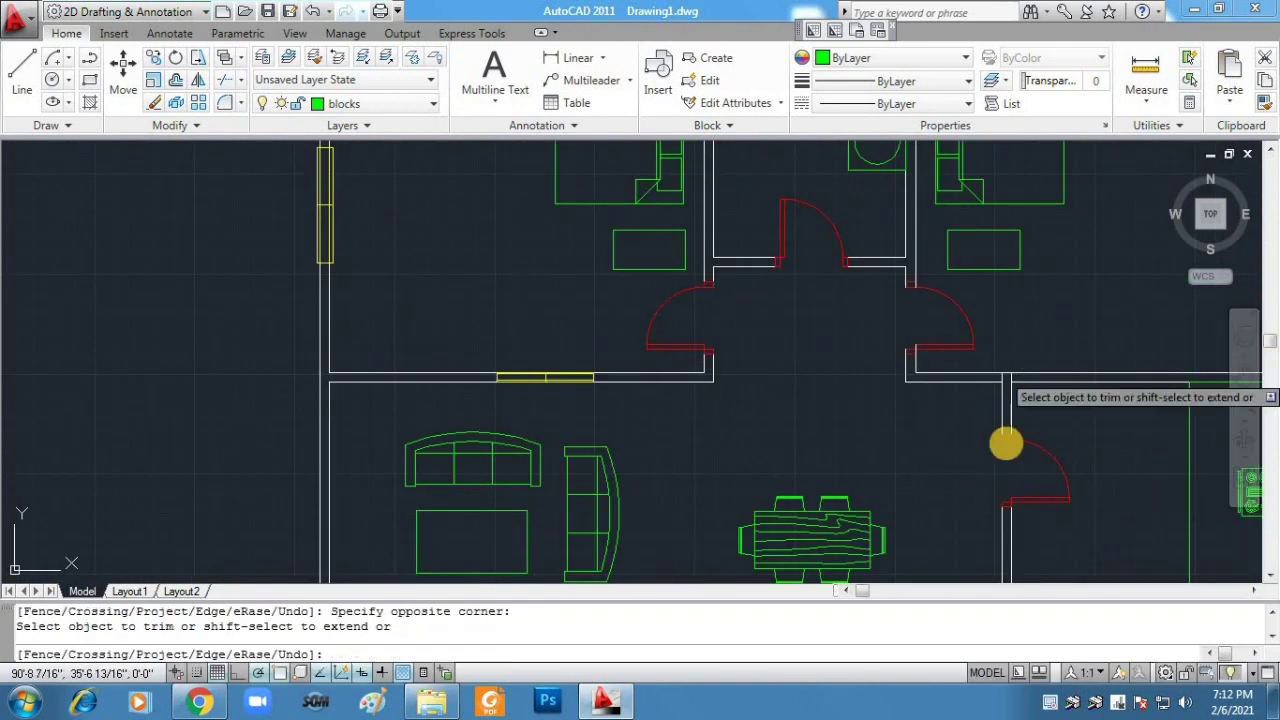
{"action": "scroll", "coordinate": [1006, 443], "scroll_direction": "down", "scroll_amount": 4}
{"action": "left_click", "coordinate": [833, 556]}
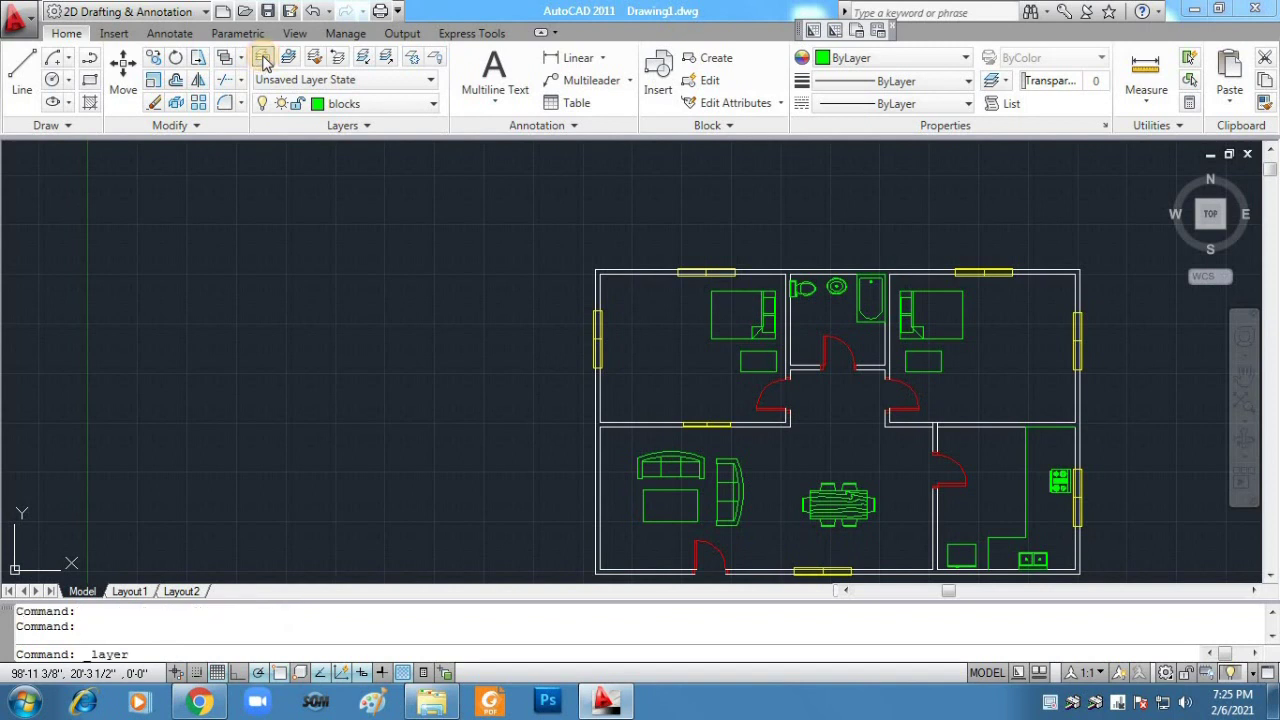
Step: Create a new layer named hatches and make it the current layer
{"action": "right_click", "coordinate": [372, 356]}
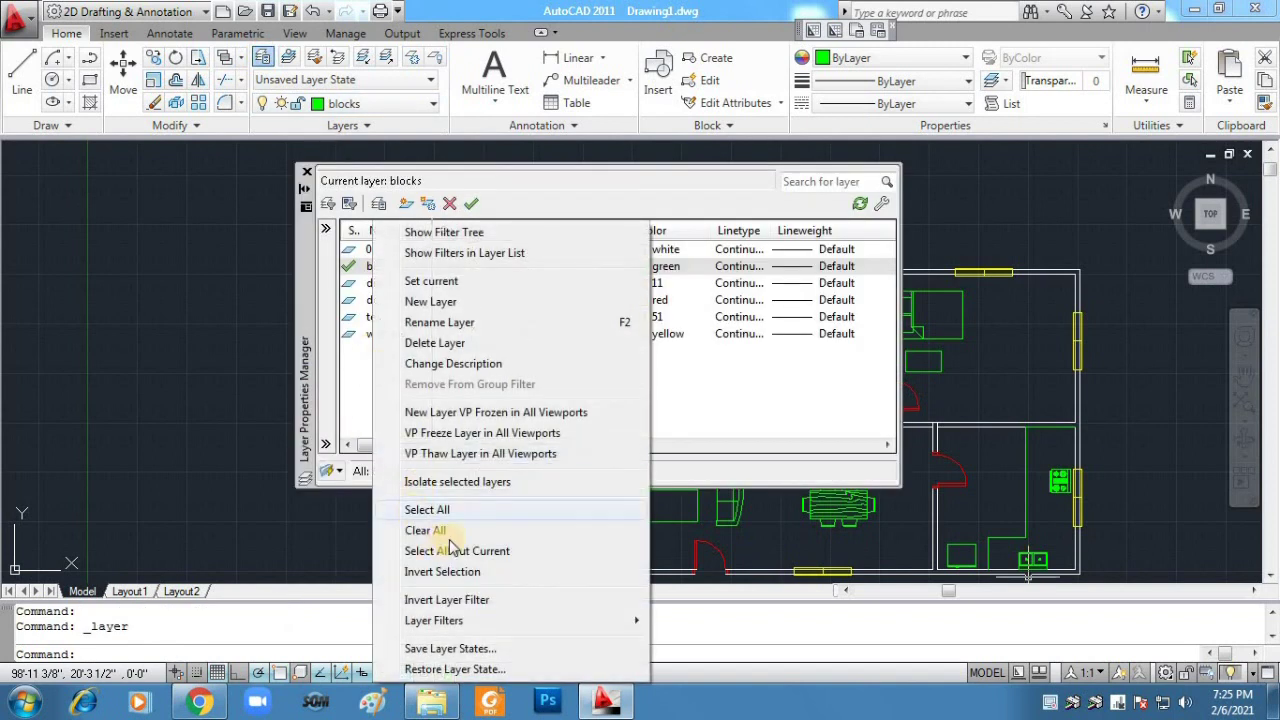
{"action": "left_click", "coordinate": [445, 302]}
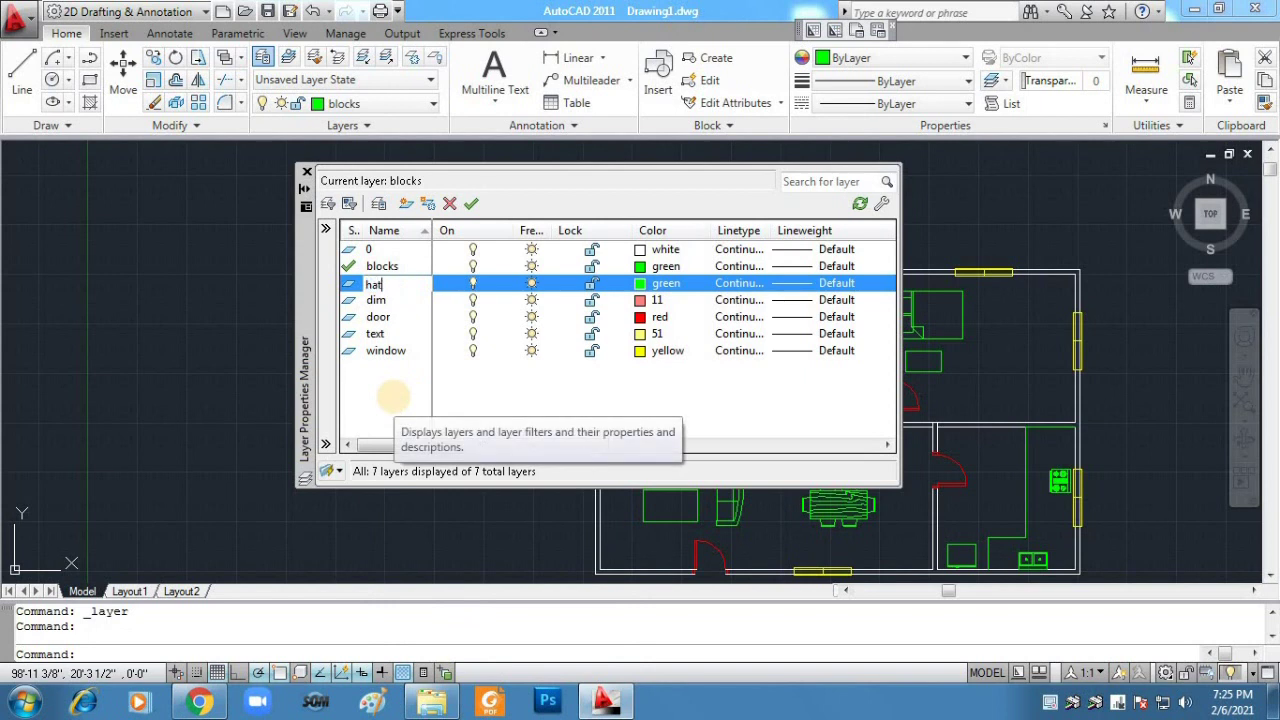
{"action": "type", "text": "hatches"}
{"action": "left_click", "coordinate": [470, 205]}
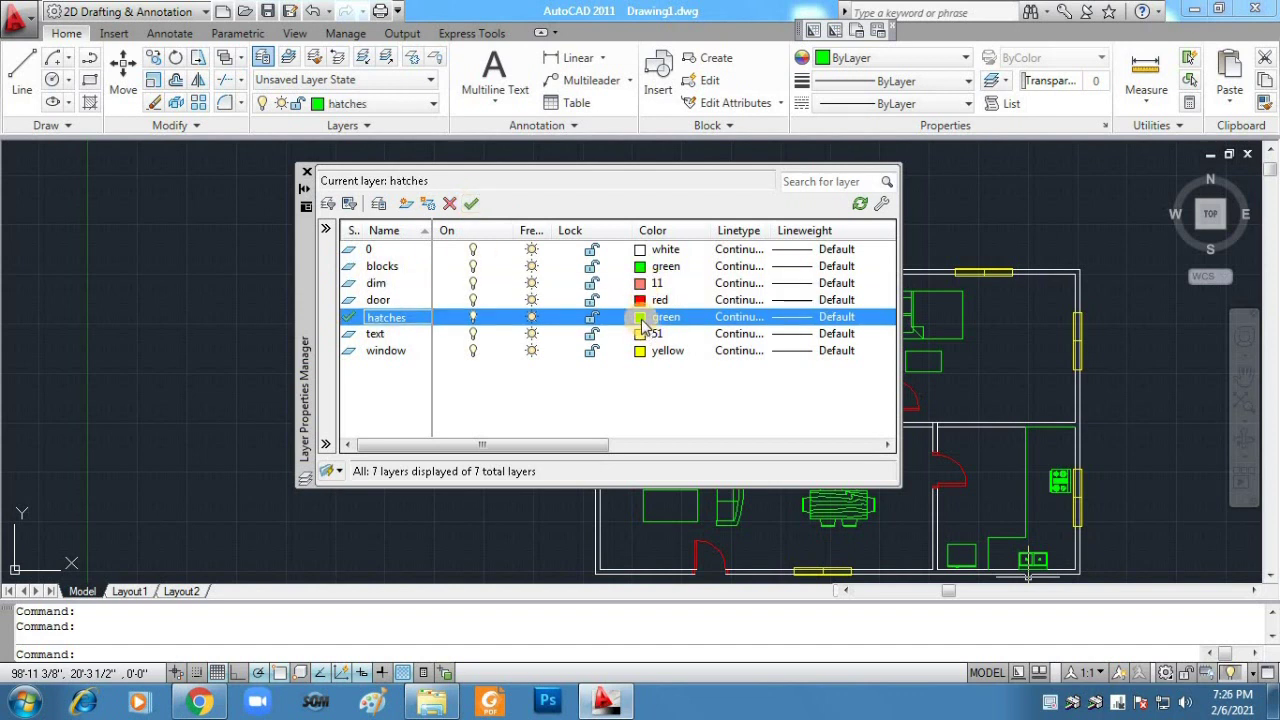
Step: Set the hatches layer's color to index color 60 and close the layer manager
{"action": "left_click", "coordinate": [641, 318]}
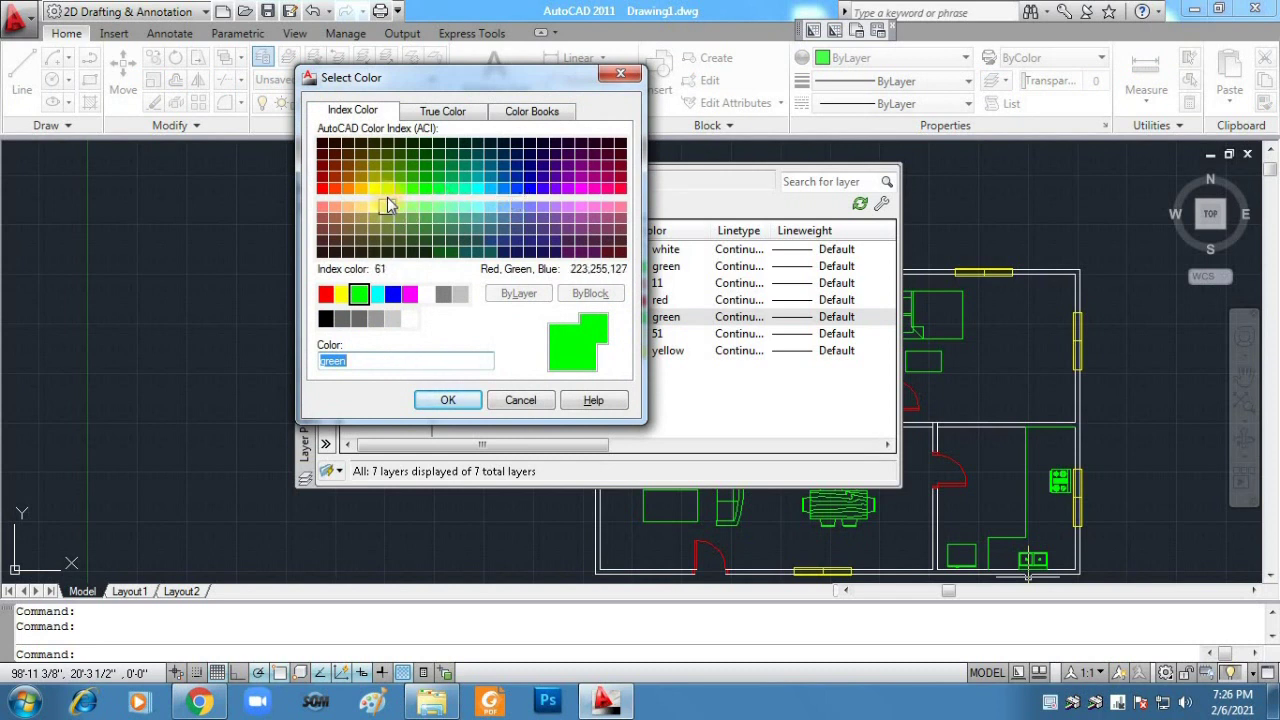
{"action": "left_click", "coordinate": [387, 189]}
{"action": "left_click", "coordinate": [448, 401]}
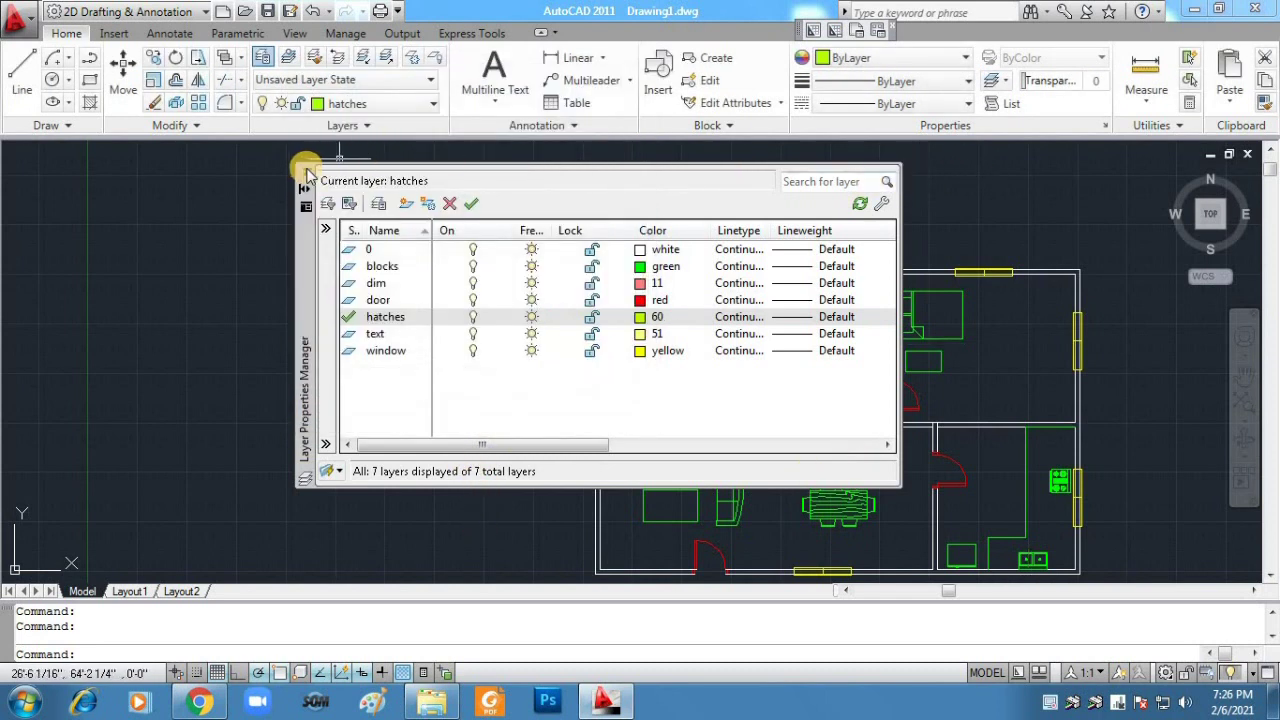
{"action": "left_click", "coordinate": [306, 172]}
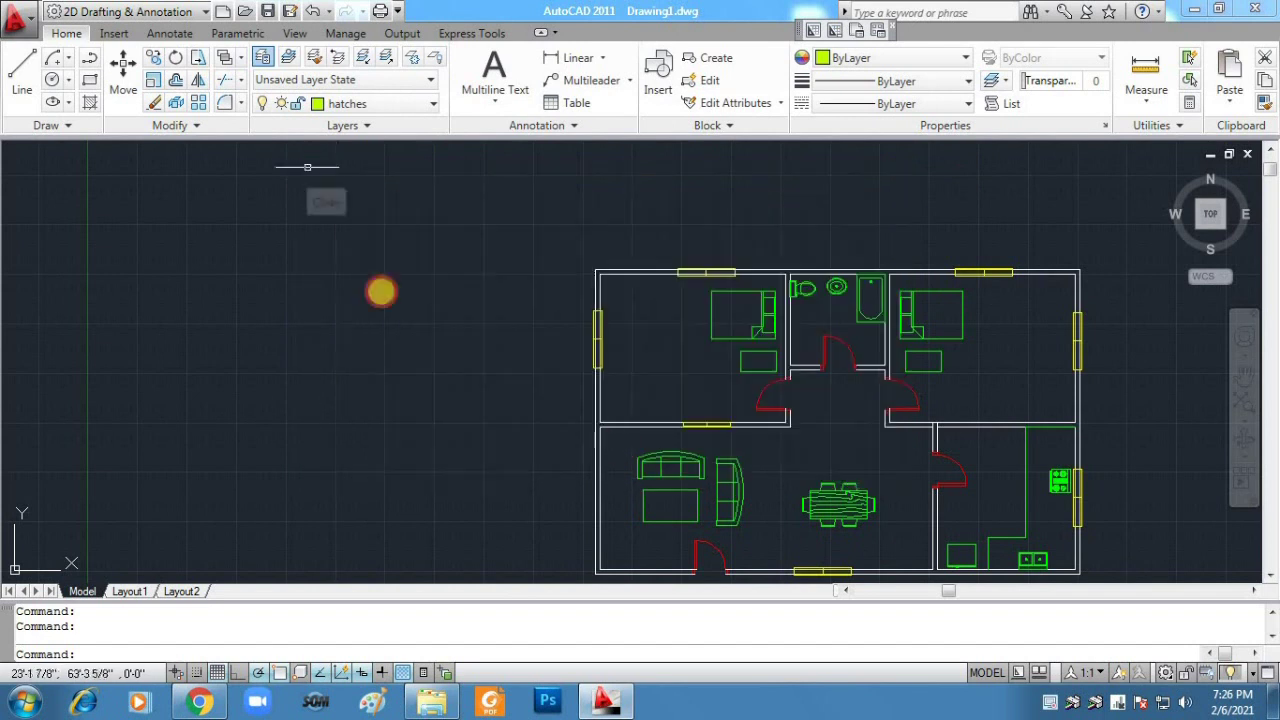
Step: Solid-hatch the upper exterior walls, the bathroom walls, and the walls around the right bedroom and kitchen
{"action": "left_click", "coordinate": [87, 104]}
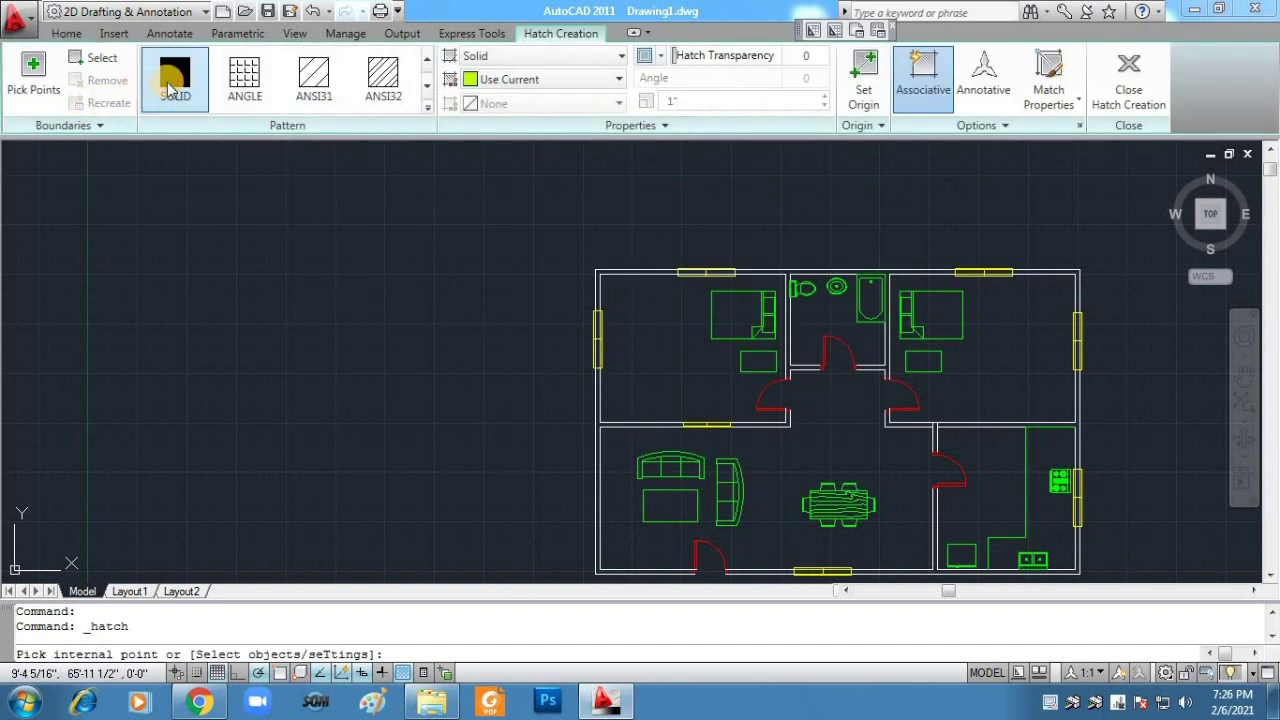
{"action": "left_click", "coordinate": [857, 400]}
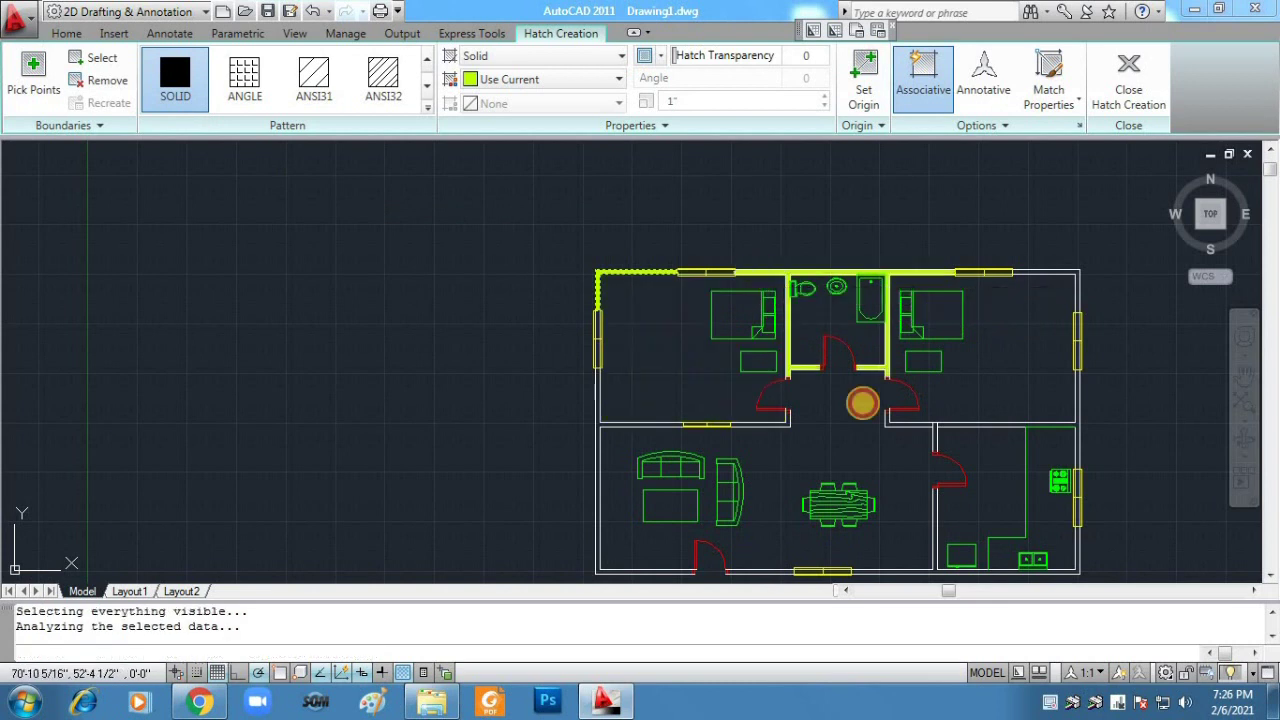
{"action": "left_click", "coordinate": [808, 376]}
{"action": "left_click", "coordinate": [1077, 429]}
{"action": "left_click", "coordinate": [795, 262]}
{"action": "left_click", "coordinate": [1080, 566]}
{"action": "left_click", "coordinate": [826, 378]}
{"action": "left_click", "coordinate": [936, 572]}
{"action": "left_click", "coordinate": [936, 433]}
{"action": "left_click", "coordinate": [534, 394]}
{"action": "left_click", "coordinate": [806, 374]}
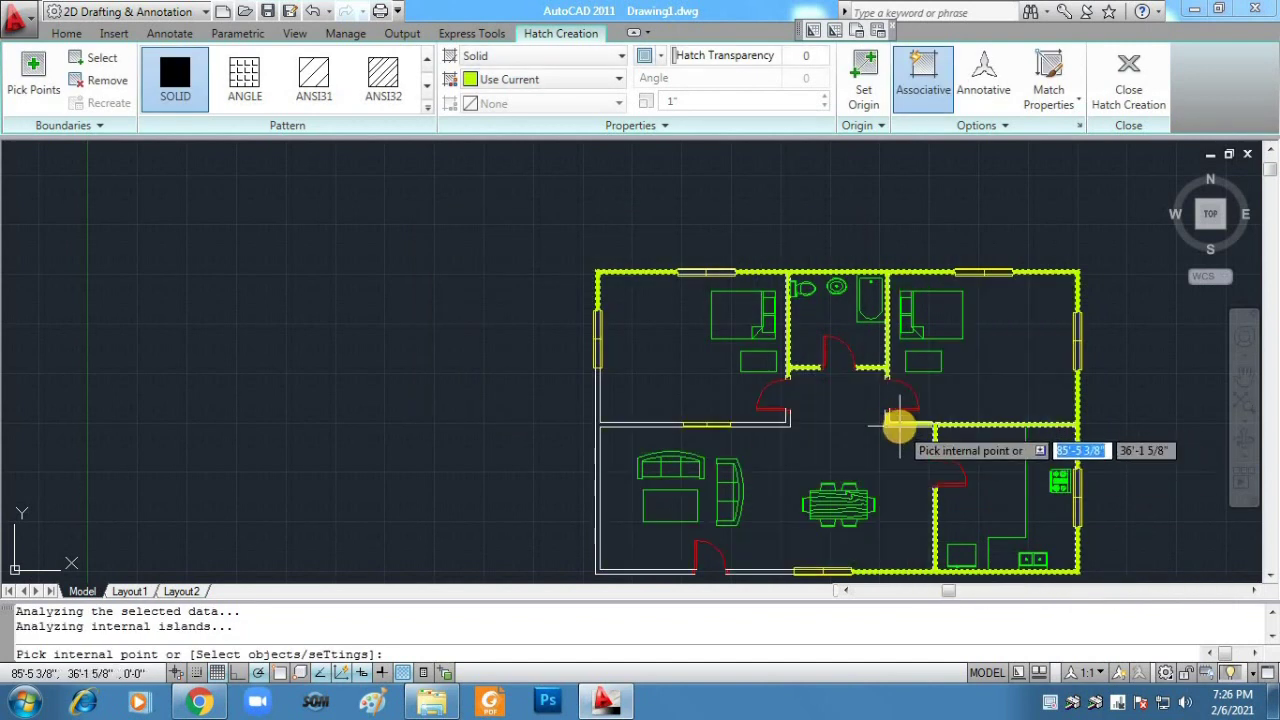
Step: Add the wall piece between the left bedroom's lower window and its door to the solid hatch, and finish the hatch
{"action": "scroll", "coordinate": [949, 409], "scroll_direction": "up", "scroll_amount": 3}
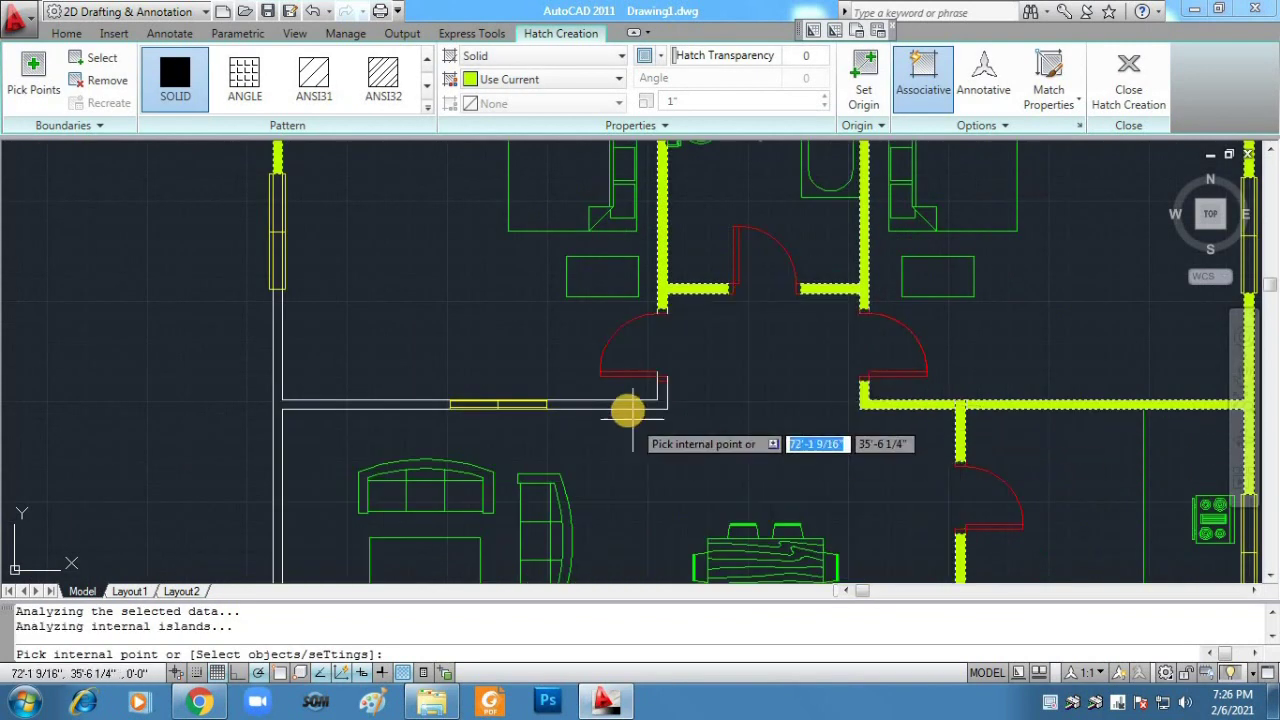
{"action": "left_click", "coordinate": [420, 408]}
{"action": "left_click", "coordinate": [814, 394]}
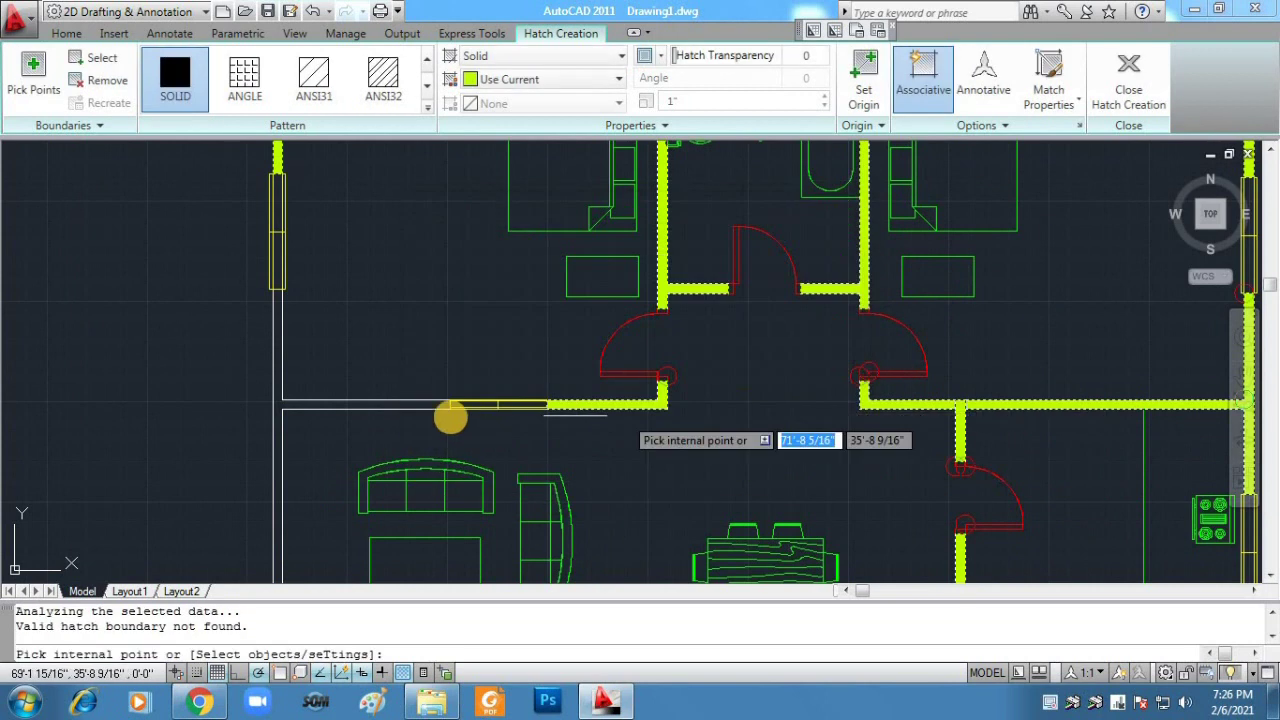
{"action": "left_click", "coordinate": [272, 330]}
{"action": "key", "text": "Return"}
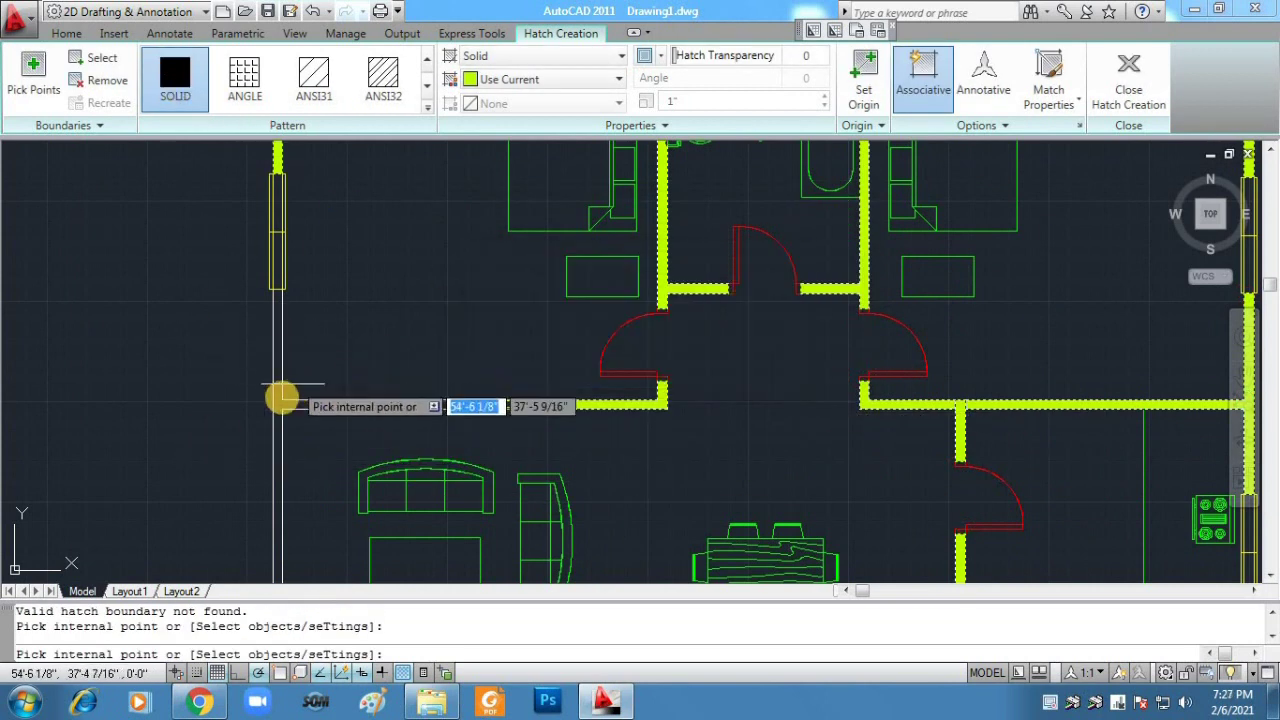
{"action": "key", "text": "Return"}
{"action": "left_click", "coordinate": [284, 411]}
{"action": "key", "text": "Escape"}
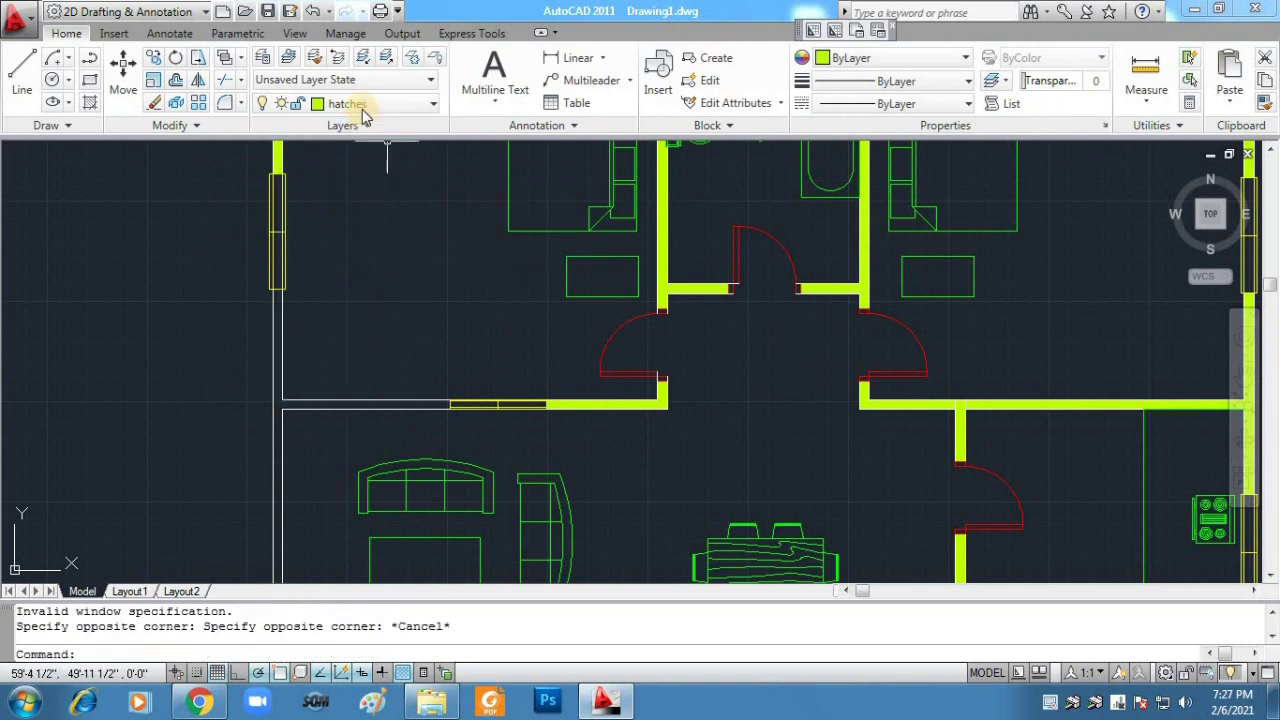
Step: Try to solid-hatch the left exterior wall below the left bedroom's side window
{"action": "left_click", "coordinate": [90, 103]}
{"action": "left_click", "coordinate": [181, 90]}
{"action": "left_click", "coordinate": [277, 323]}
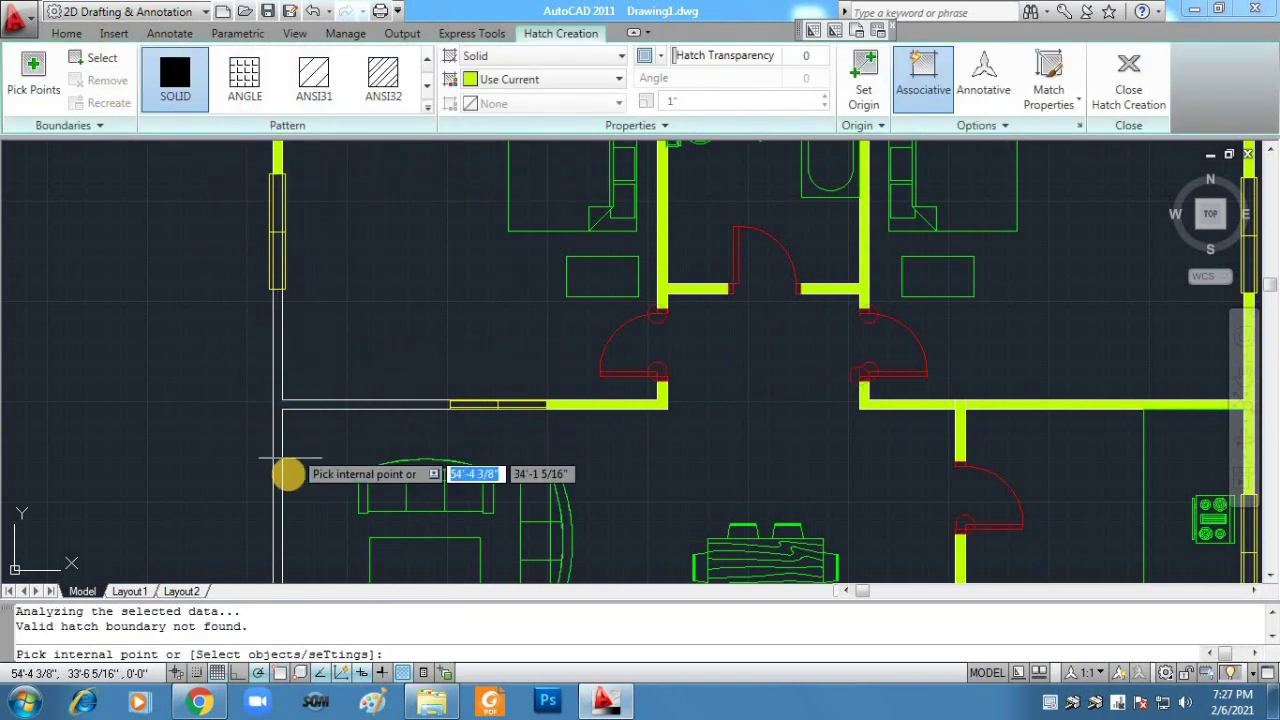
{"action": "scroll", "coordinate": [288, 472], "scroll_direction": "down", "scroll_amount": 8}
{"action": "middle_click_drag", "start_coordinate": [288, 485], "coordinate": [691, 377]}
{"action": "scroll", "coordinate": [776, 383], "scroll_direction": "up", "scroll_amount": 8}
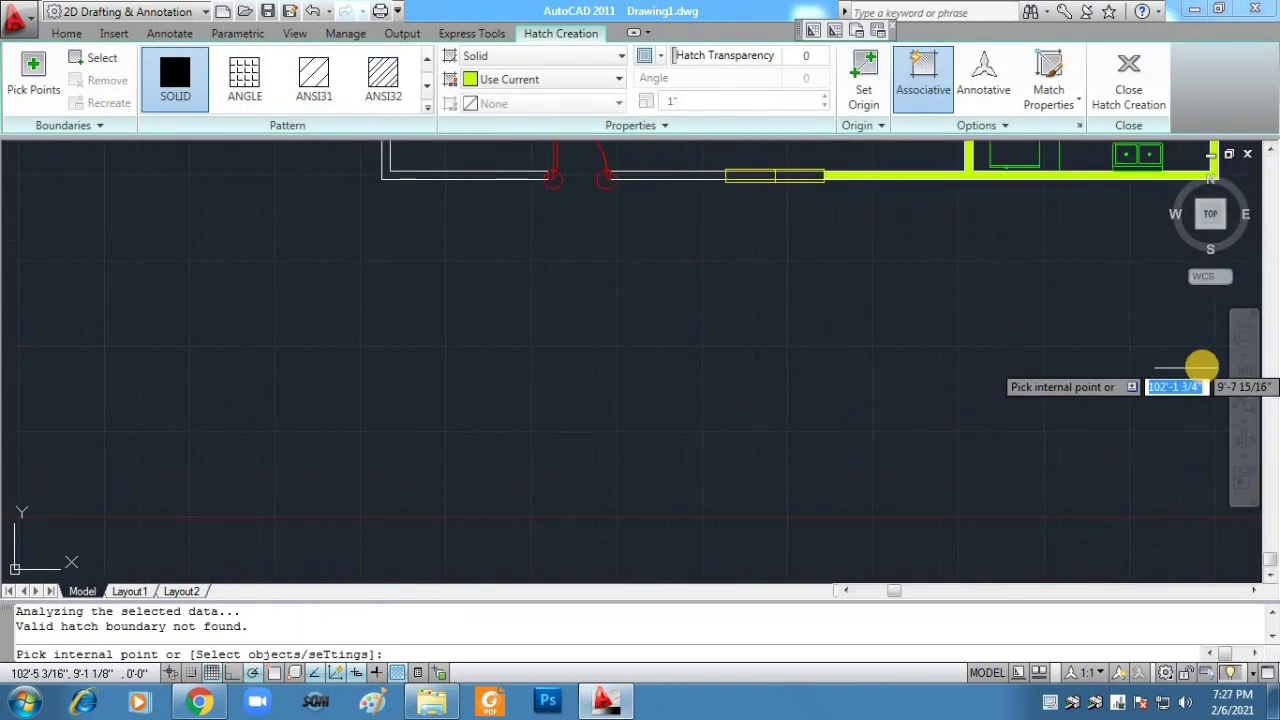
{"action": "middle_click_drag", "start_coordinate": [994, 410], "coordinate": [998, 487]}
{"action": "left_click_drag", "start_coordinate": [998, 487], "coordinate": [615, 488]}
{"action": "key", "text": "Escape"}
{"action": "key", "text": "Escape"}
Step: Try to solid-hatch the living room's lower wall on both sides of the entrance door, and undo that hatch
{"action": "left_click", "coordinate": [89, 103]}
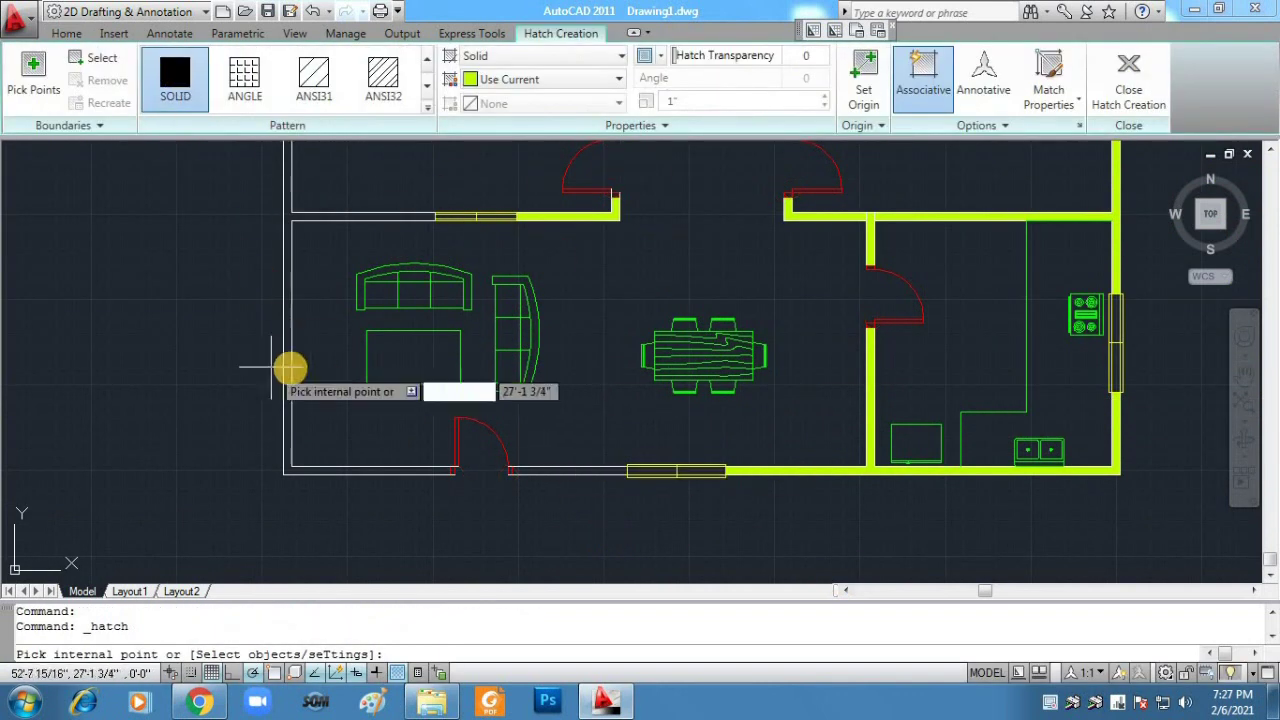
{"action": "left_click", "coordinate": [808, 466]}
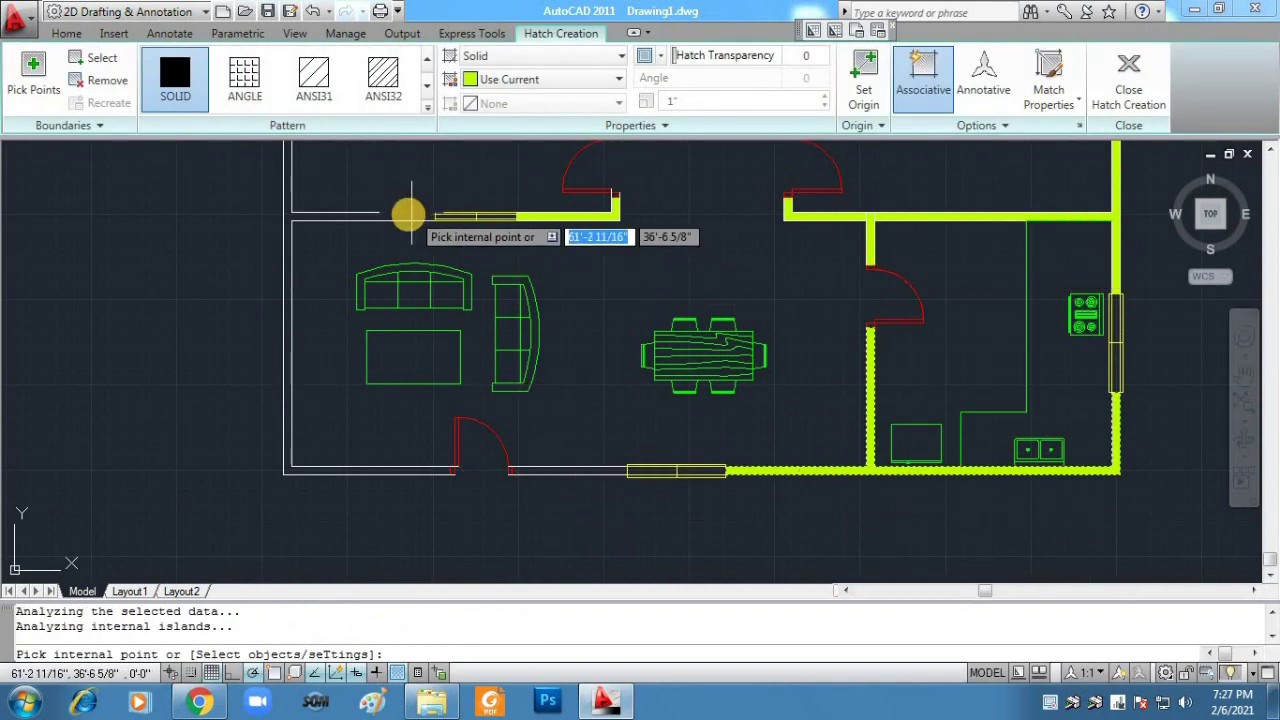
{"action": "left_click", "coordinate": [551, 471]}
{"action": "left_click", "coordinate": [410, 471]}
{"action": "key", "text": "Escape"}
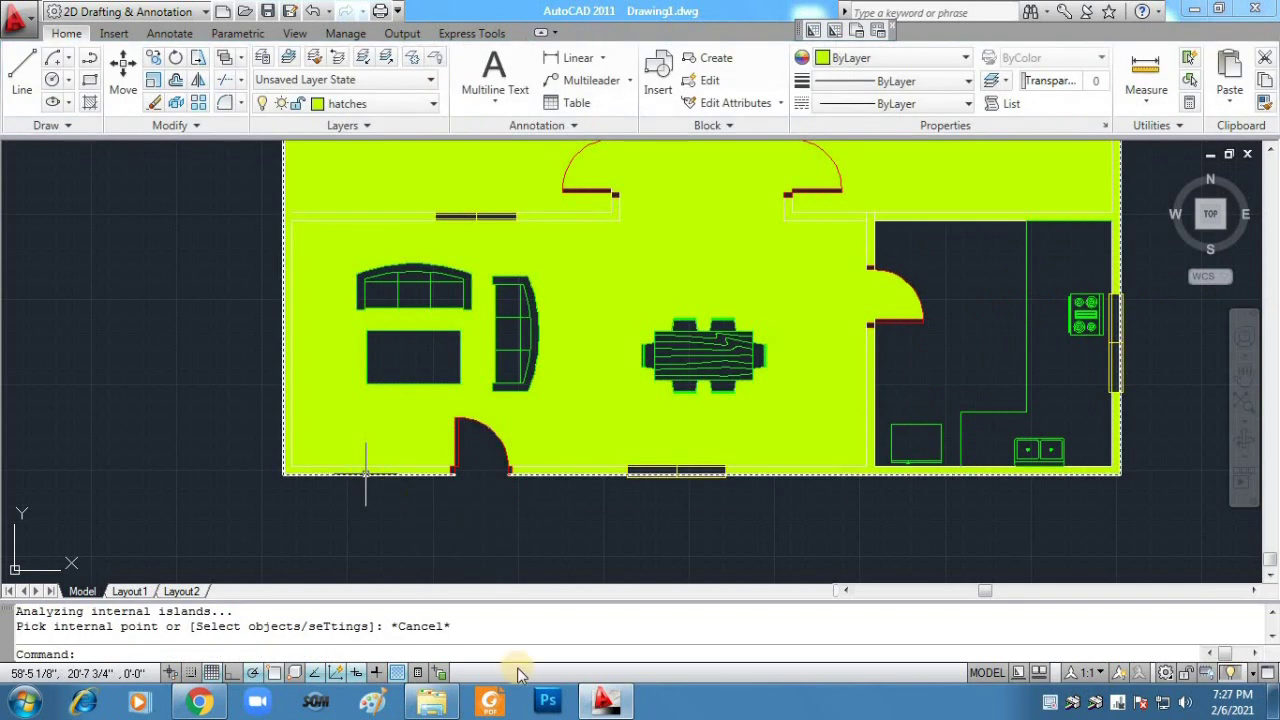
{"action": "key", "text": "ctrl+z"}
{"action": "left_click", "coordinate": [571, 472]}
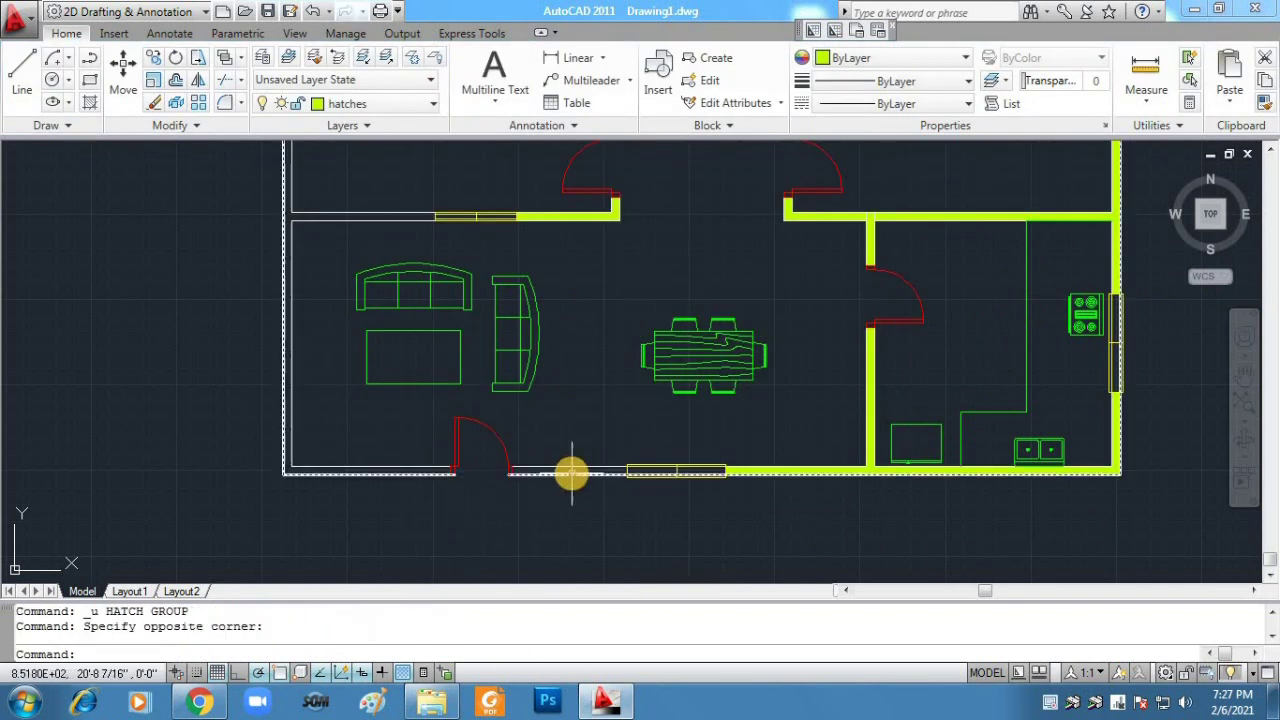
{"action": "left_click", "coordinate": [572, 471]}
{"action": "key", "text": "Return"}
{"action": "key", "text": "Return"}
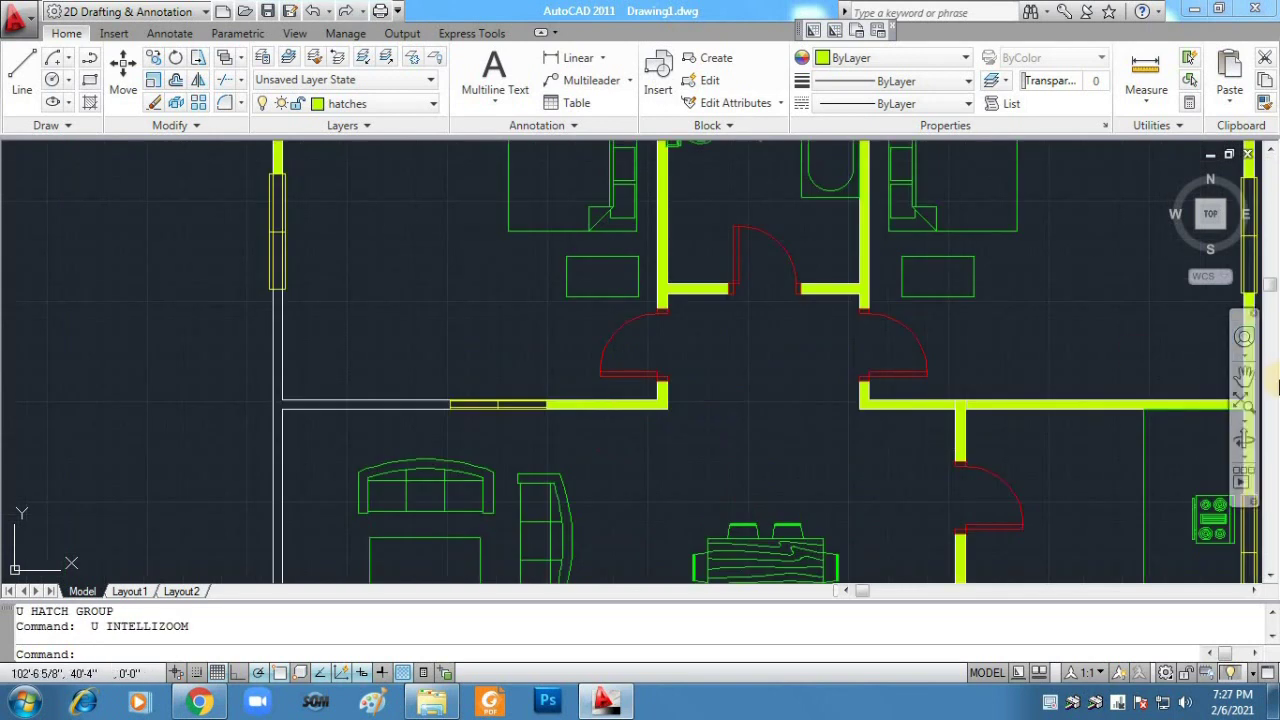
Step: Solid-hatch the remaining left exterior wall, the wall between left bedroom and living room, and the lower wall beside the entrance door
{"action": "left_click", "coordinate": [1246, 410]}
{"action": "left_click", "coordinate": [89, 104]}
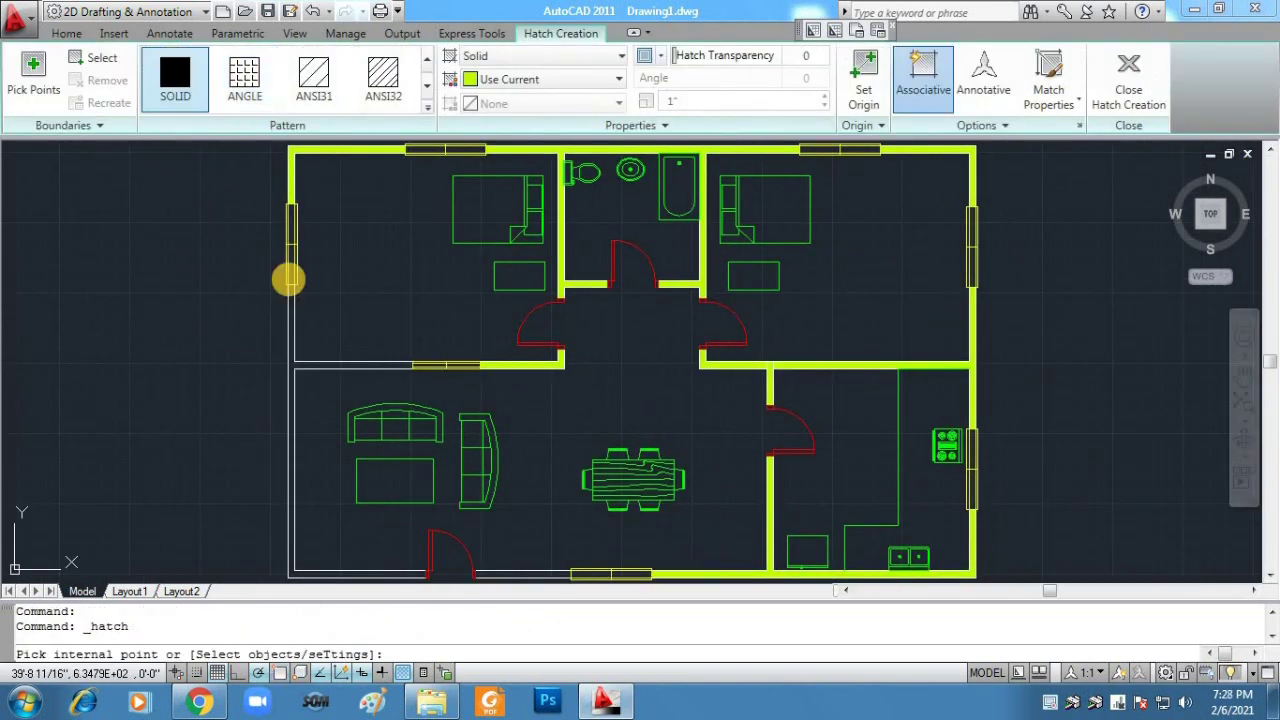
{"action": "left_click", "coordinate": [289, 334]}
{"action": "left_click", "coordinate": [520, 555]}
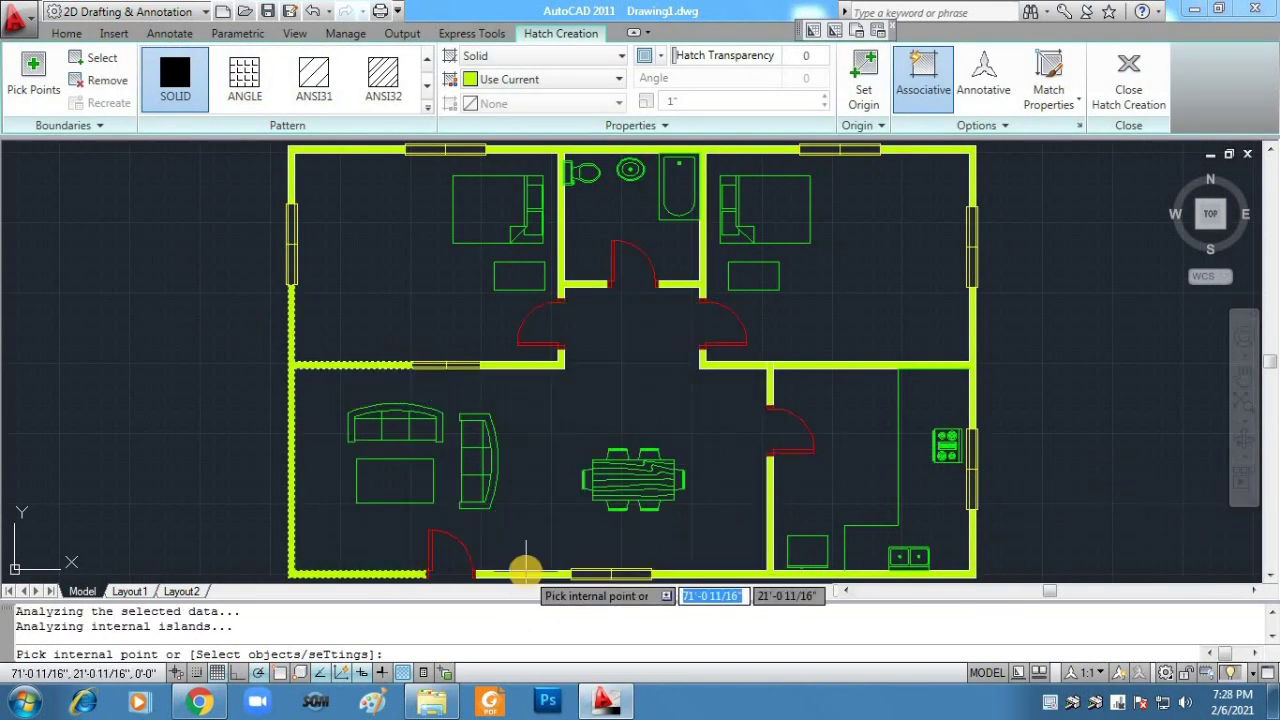
{"action": "left_click", "coordinate": [766, 366]}
{"action": "left_click", "coordinate": [546, 573]}
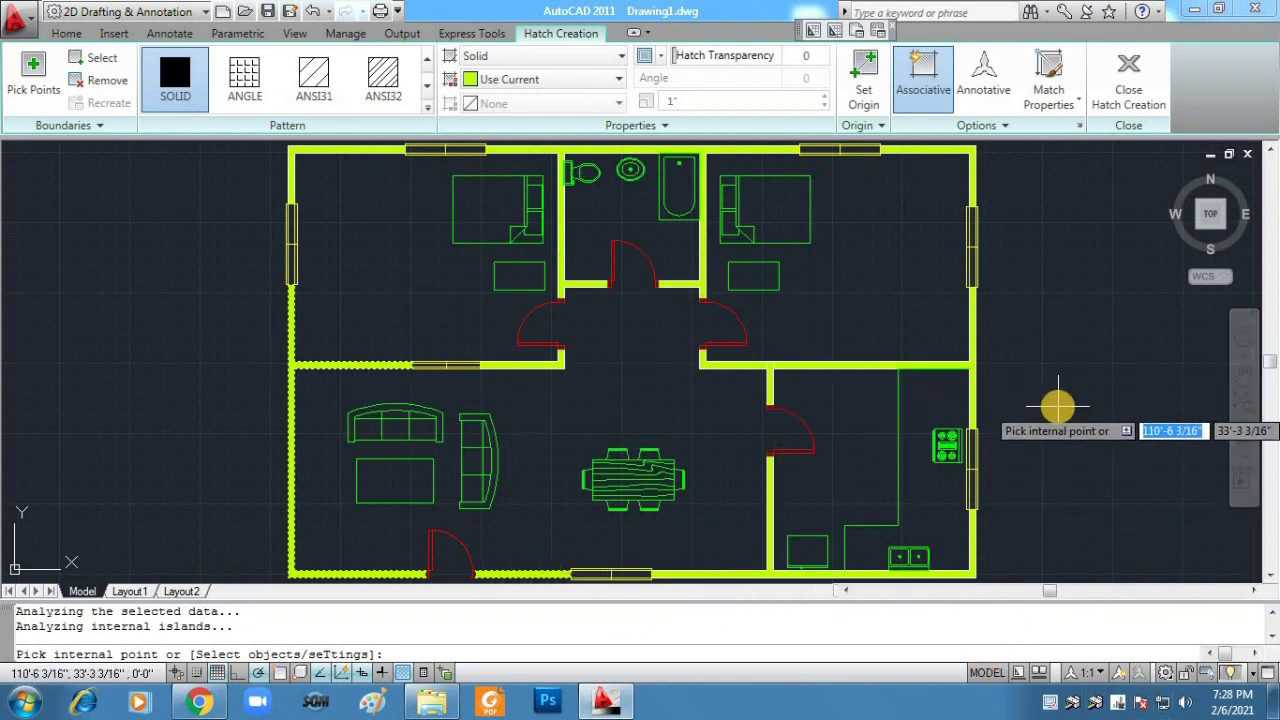
{"action": "scroll", "coordinate": [1134, 403], "scroll_direction": "down", "scroll_amount": 2}
{"action": "scroll", "coordinate": [1137, 428], "scroll_direction": "up", "scroll_amount": 3}
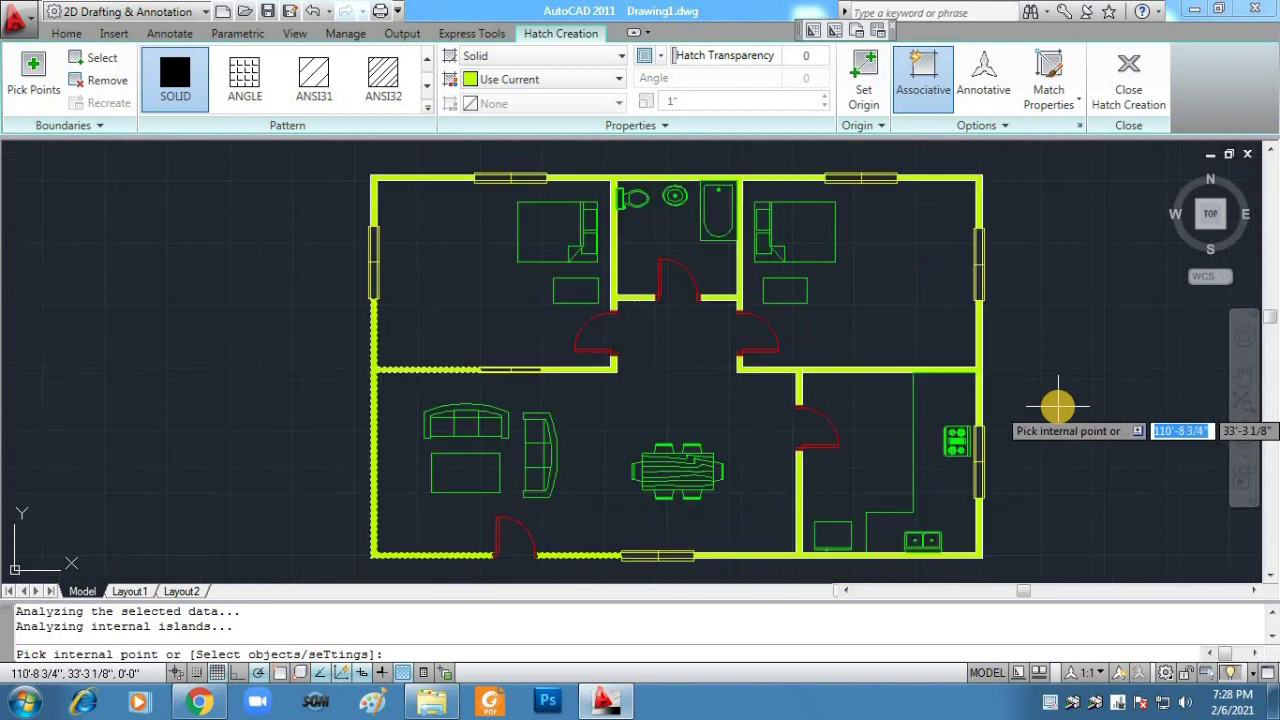
{"action": "scroll", "coordinate": [756, 409], "scroll_direction": "down", "scroll_amount": 2}
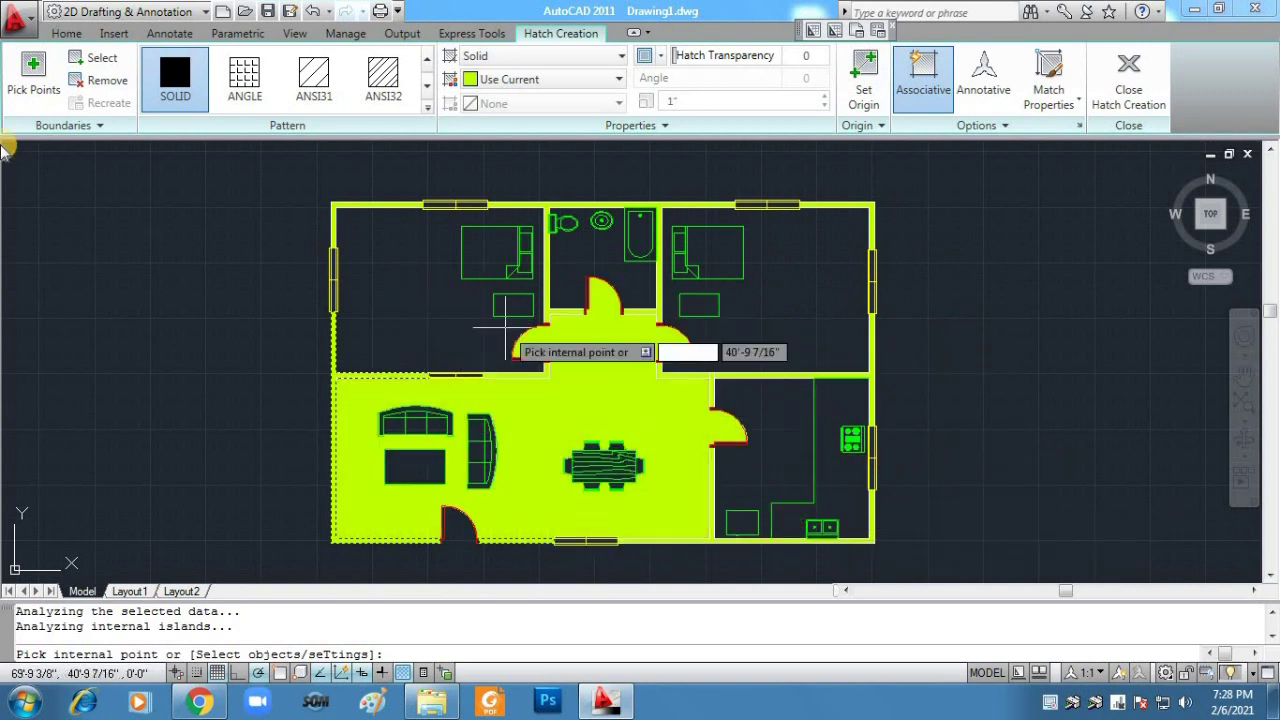
Step: Add the multiline text "Bedroom 1" to the open area of the left bedroom
{"action": "left_click", "coordinate": [66, 33]}
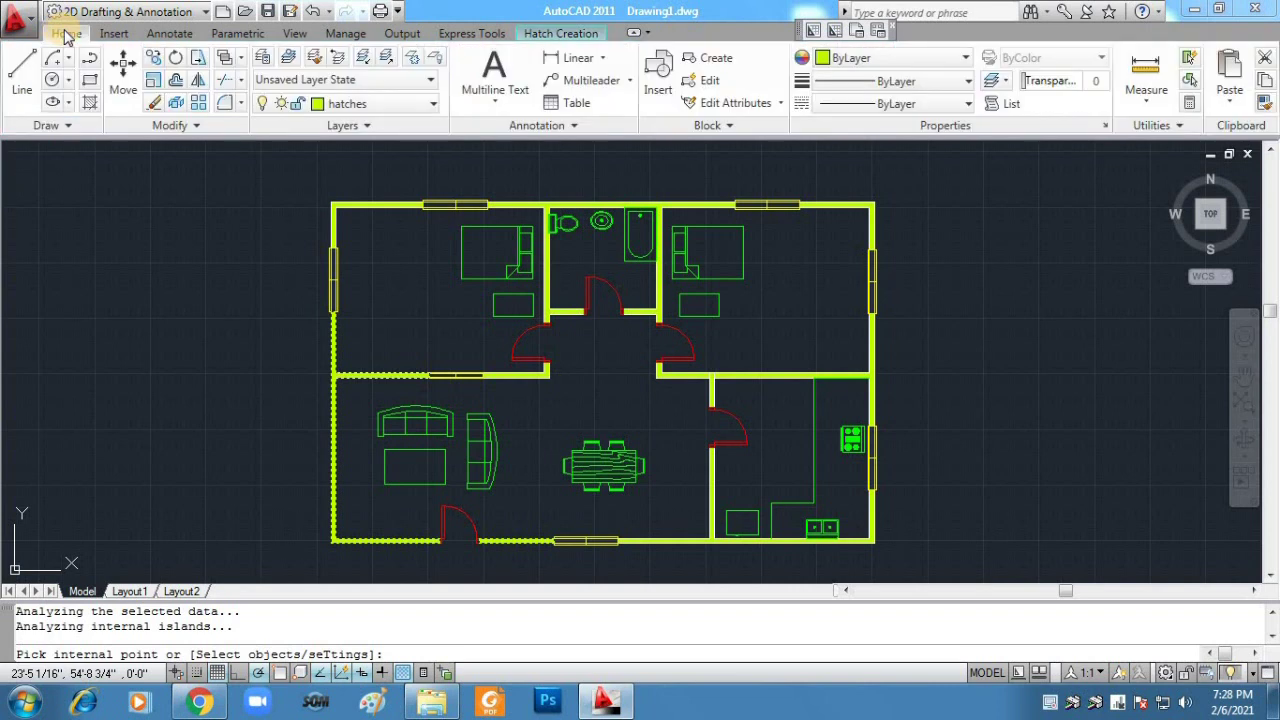
{"action": "left_click", "coordinate": [492, 68]}
{"action": "left_click", "coordinate": [357, 273]}
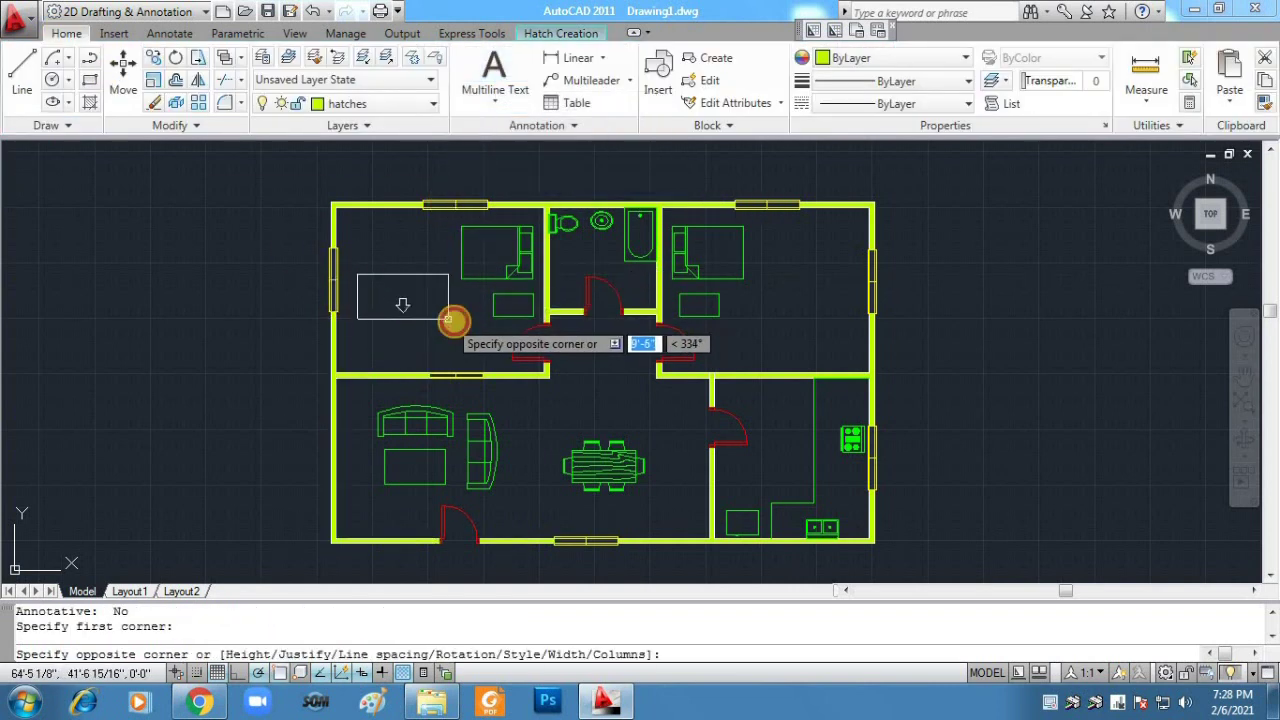
{"action": "left_click", "coordinate": [459, 323]}
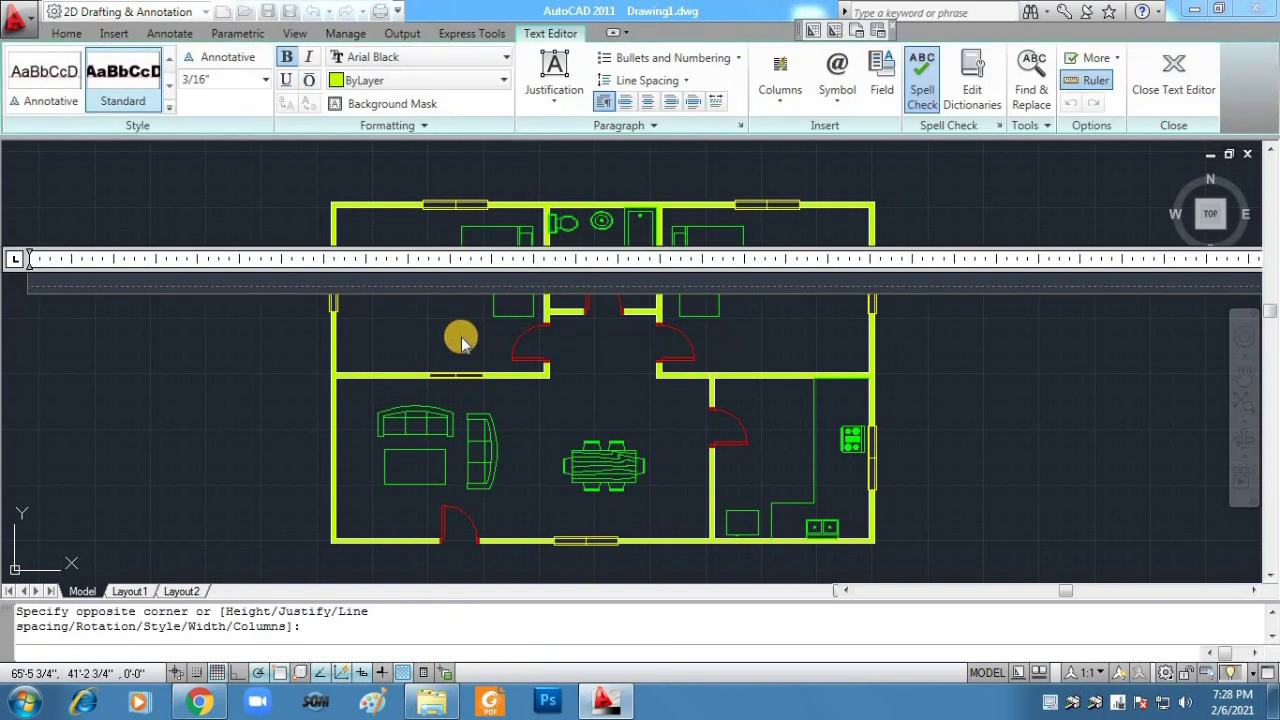
{"action": "type", "text": "Bedroom 1"}
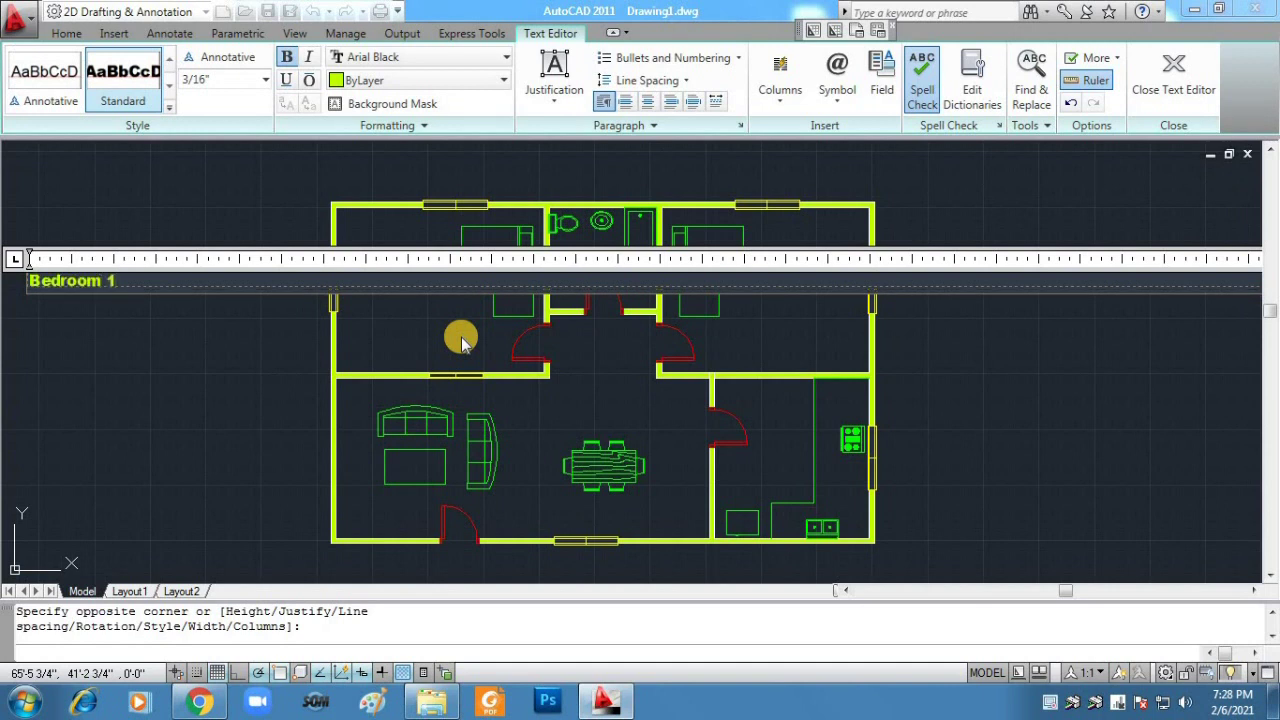
Step: Set the Bedroom 1 label's text height to 1' and finish the text
{"action": "left_click_drag", "start_coordinate": [65, 282], "coordinate": [28, 283]}
{"action": "left_click_drag", "start_coordinate": [123, 288], "coordinate": [27, 300]}
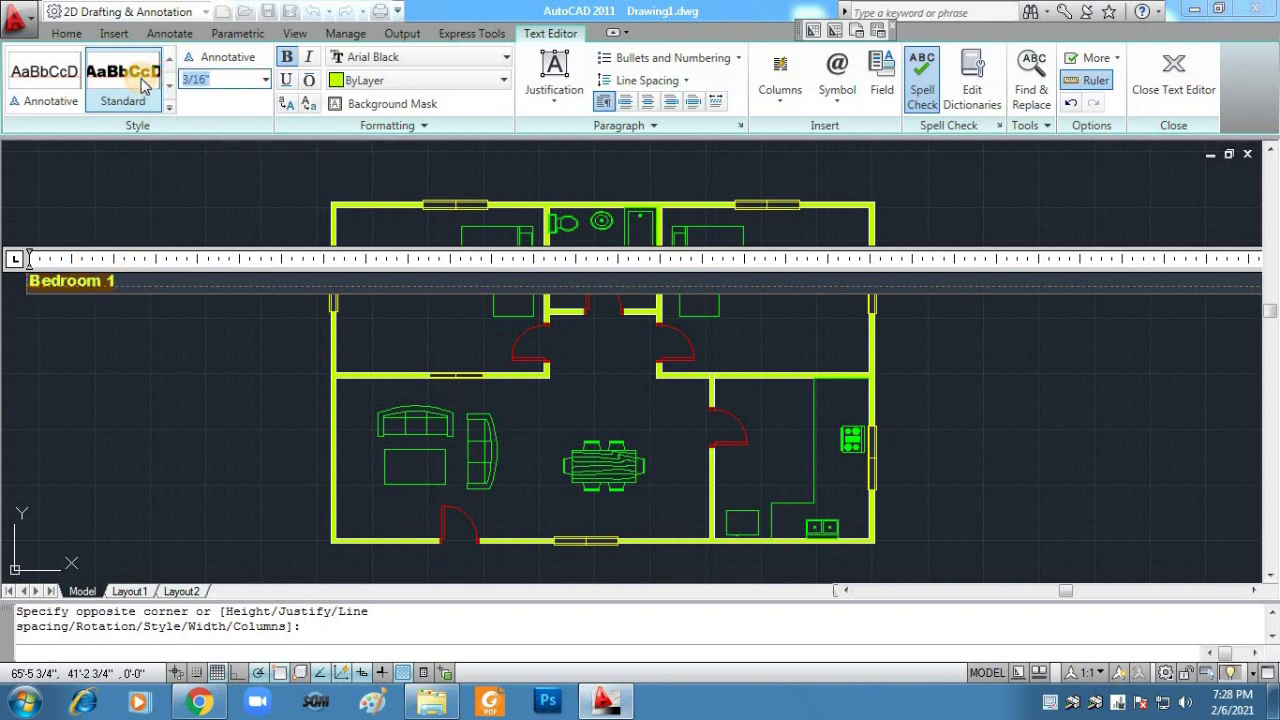
{"action": "type", "text": "1'"}
{"action": "key", "text": "Return"}
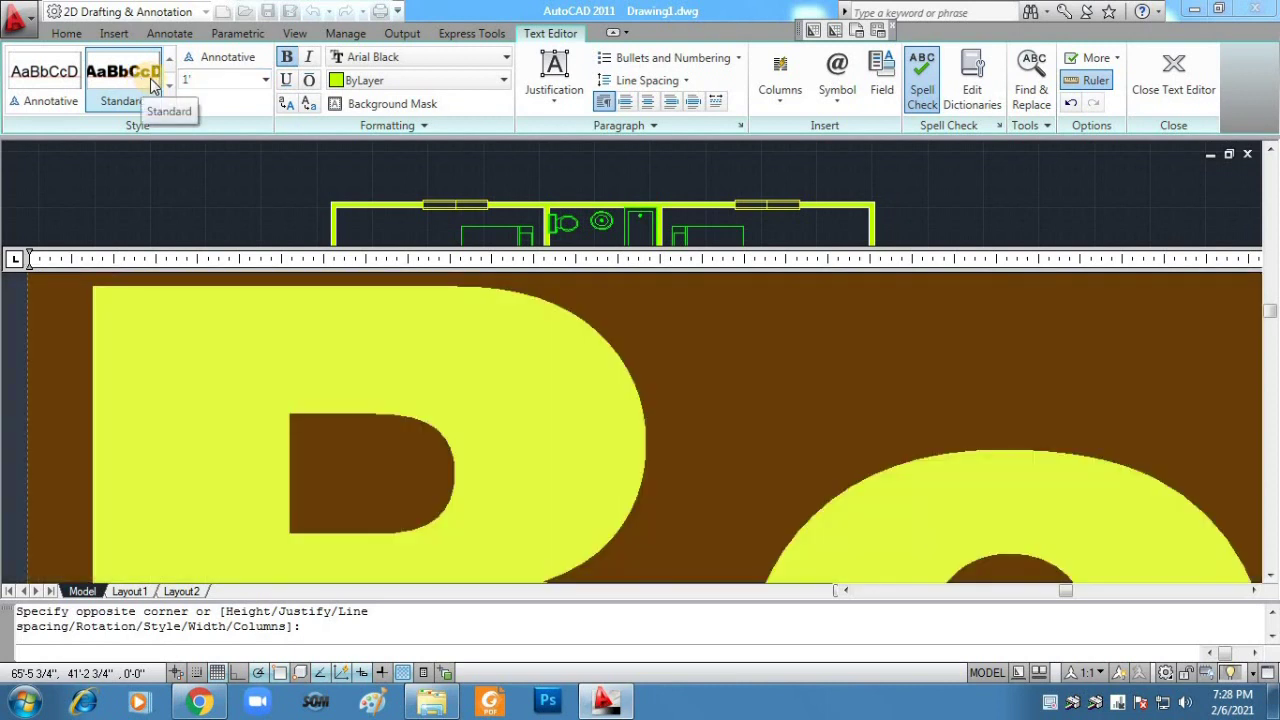
{"action": "left_click", "coordinate": [260, 203]}
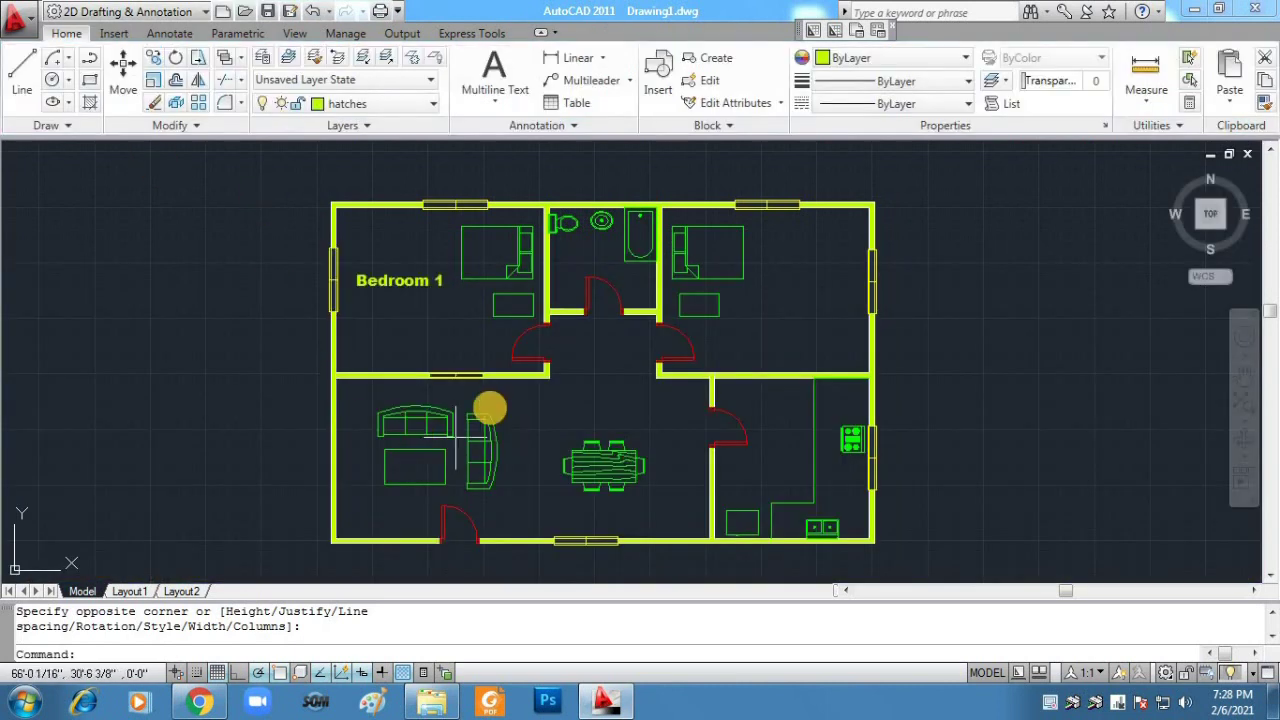
Step: Copy the Bedroom 1 label to the right bedroom, the kitchen's upper wall, the dining area, the living room and the bathroom
{"action": "left_click", "coordinate": [412, 283]}
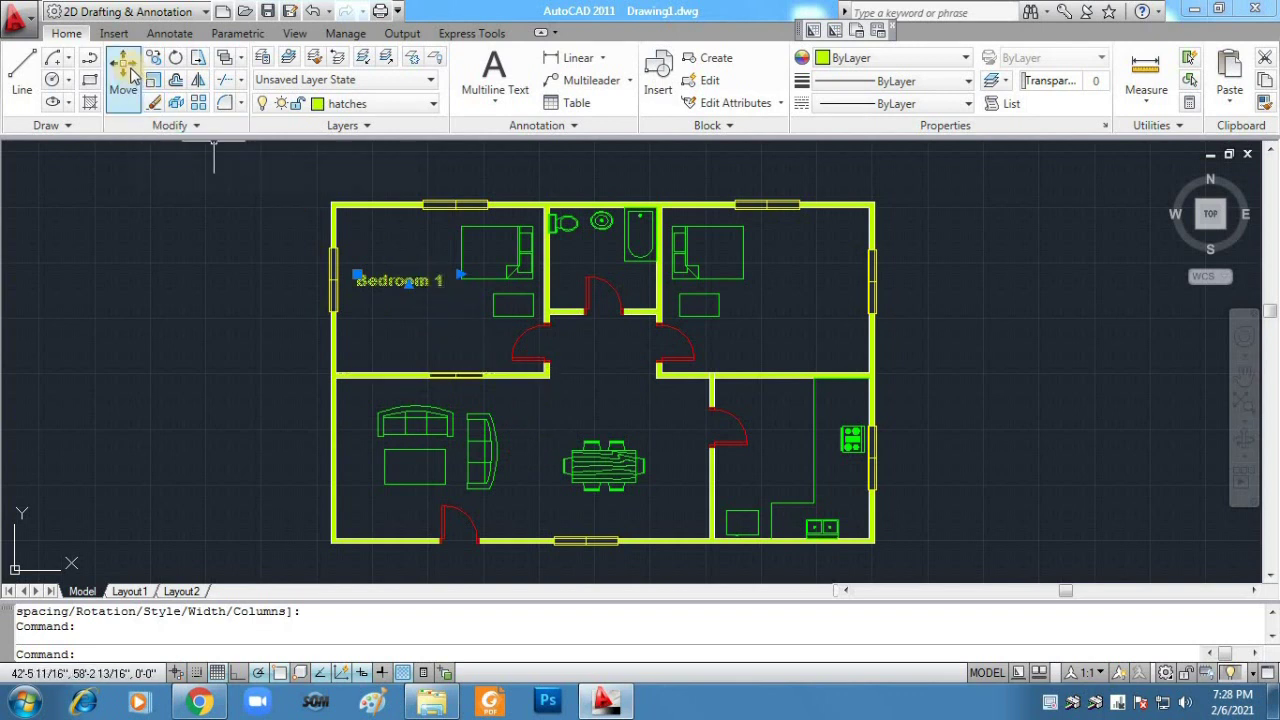
{"action": "left_click", "coordinate": [153, 57]}
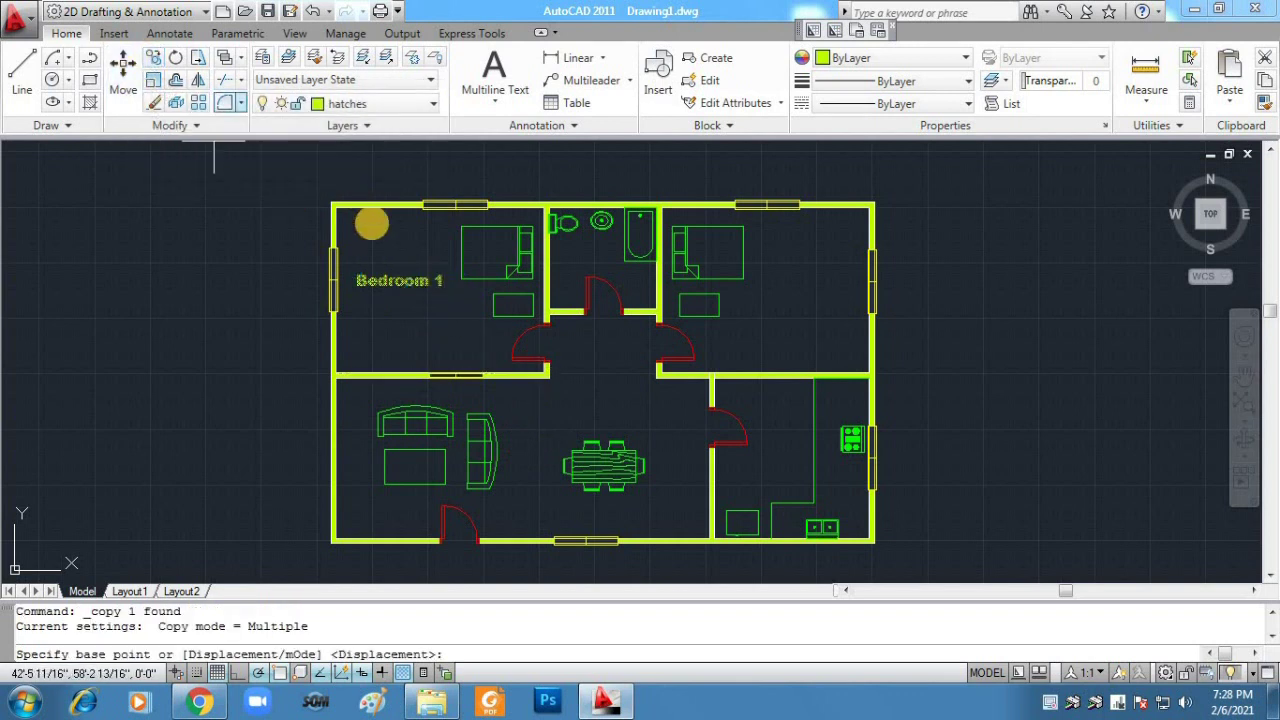
{"action": "left_click", "coordinate": [440, 281]}
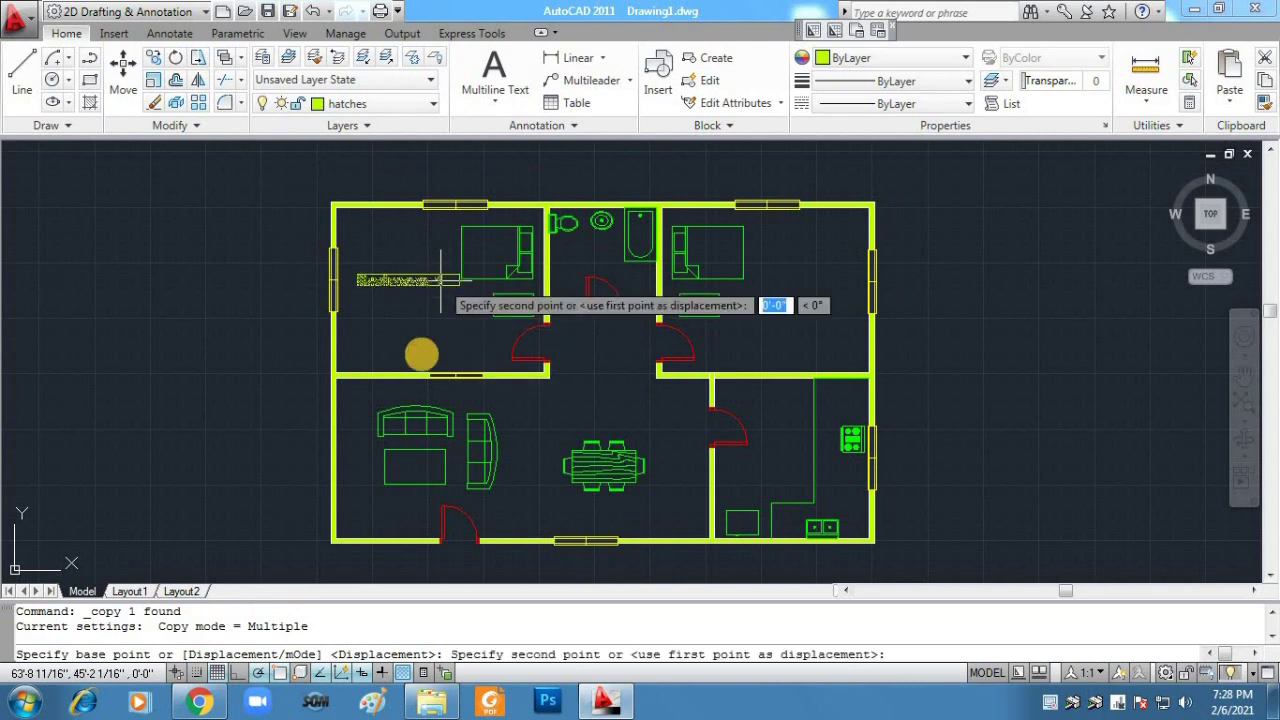
{"action": "left_click", "coordinate": [828, 299]}
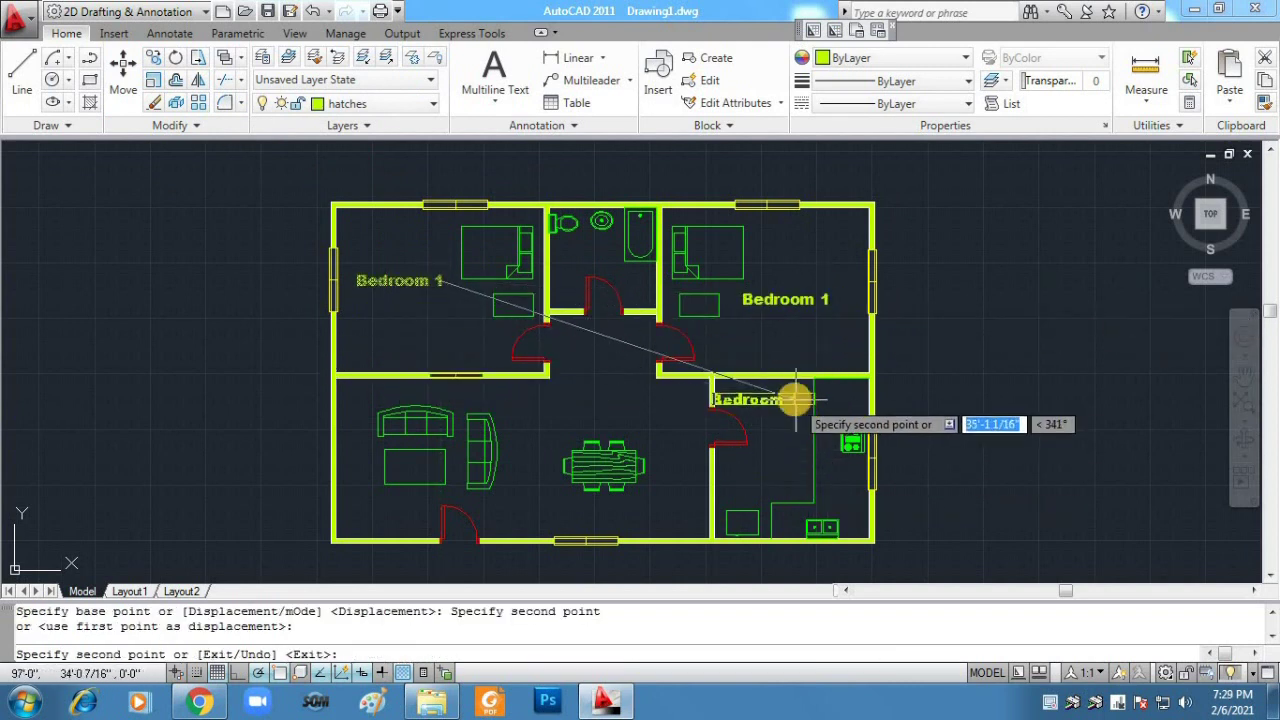
{"action": "left_click", "coordinate": [815, 377]}
{"action": "left_click", "coordinate": [645, 411]}
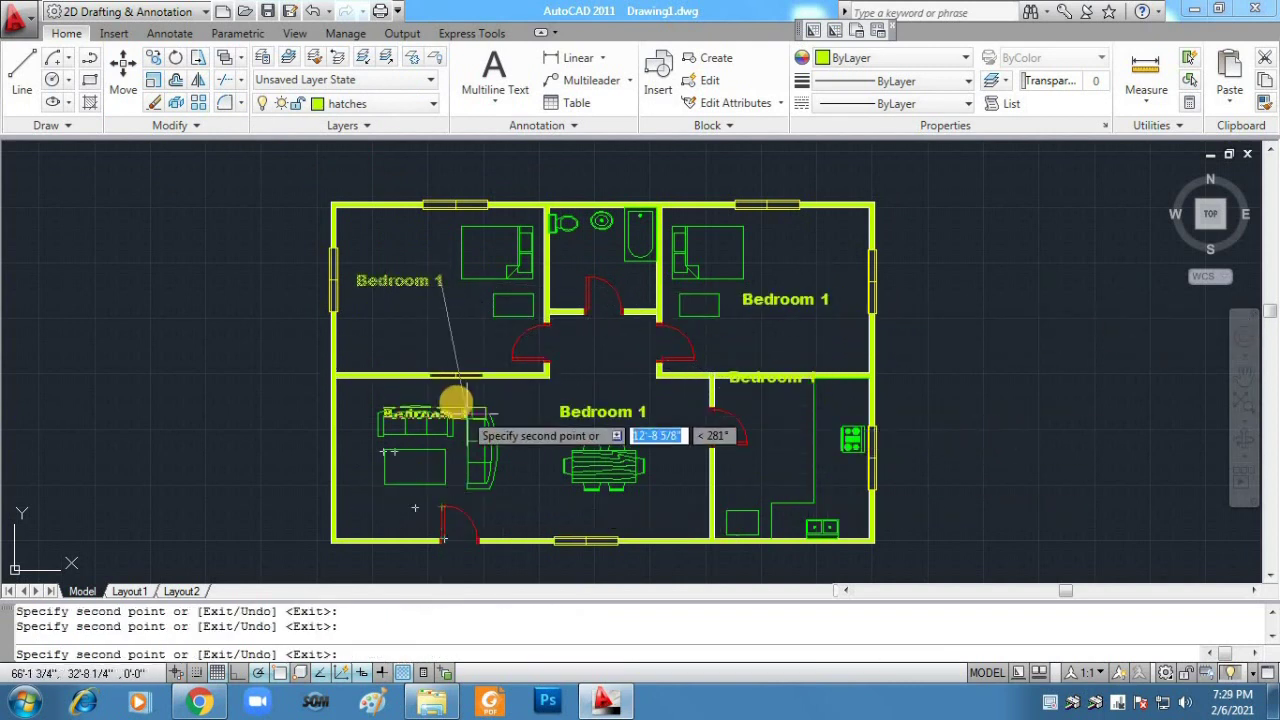
{"action": "left_click", "coordinate": [440, 393]}
{"action": "left_click", "coordinate": [640, 259]}
{"action": "key", "text": "Return"}
Step: Change the right bedroom's label to "Bedroom 2"
{"action": "double_click", "coordinate": [800, 295]}
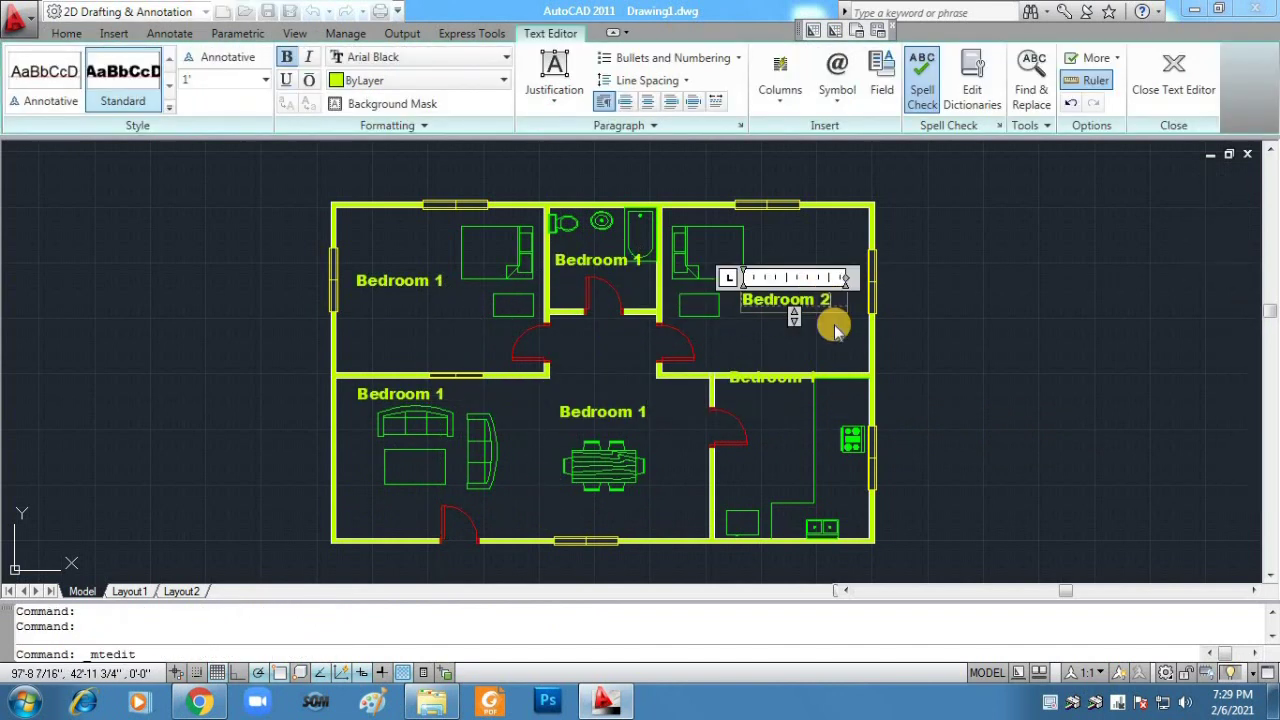
{"action": "left_click", "coordinate": [903, 377]}
{"action": "double_click", "coordinate": [760, 377]}
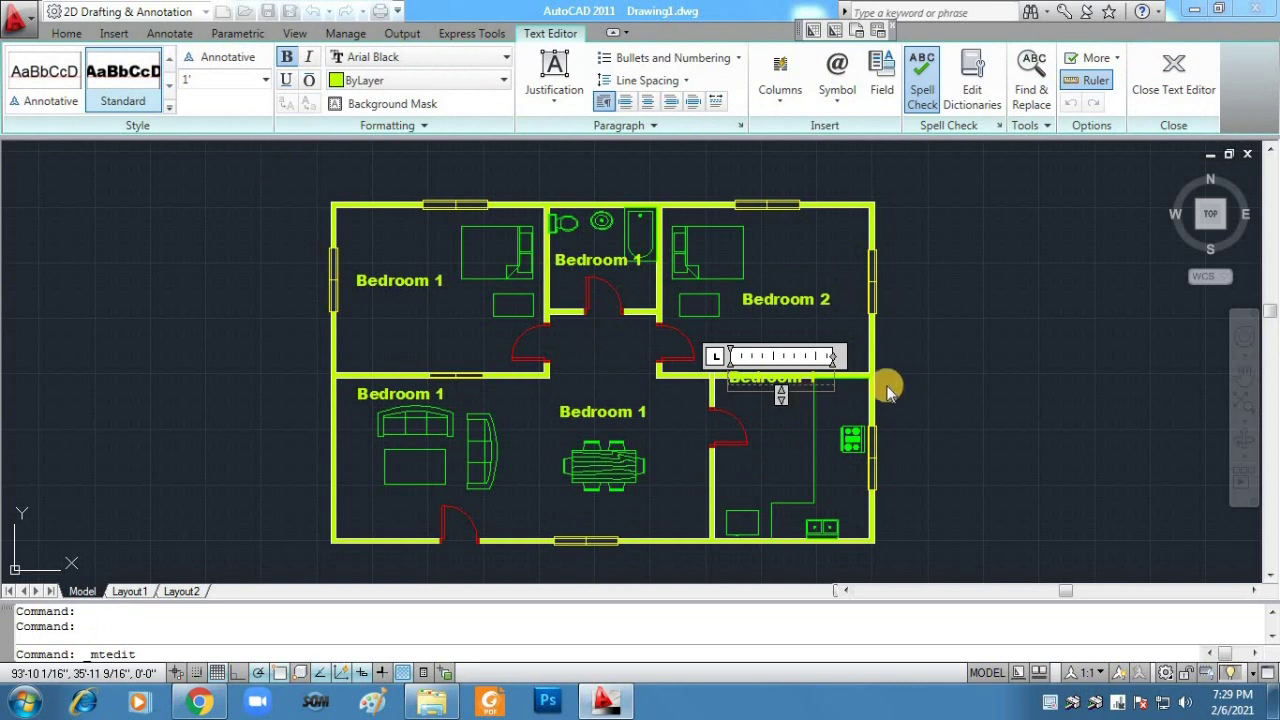
{"action": "key", "text": "Return"}
{"action": "key", "text": "Escape"}
{"action": "left_click", "coordinate": [813, 360]}
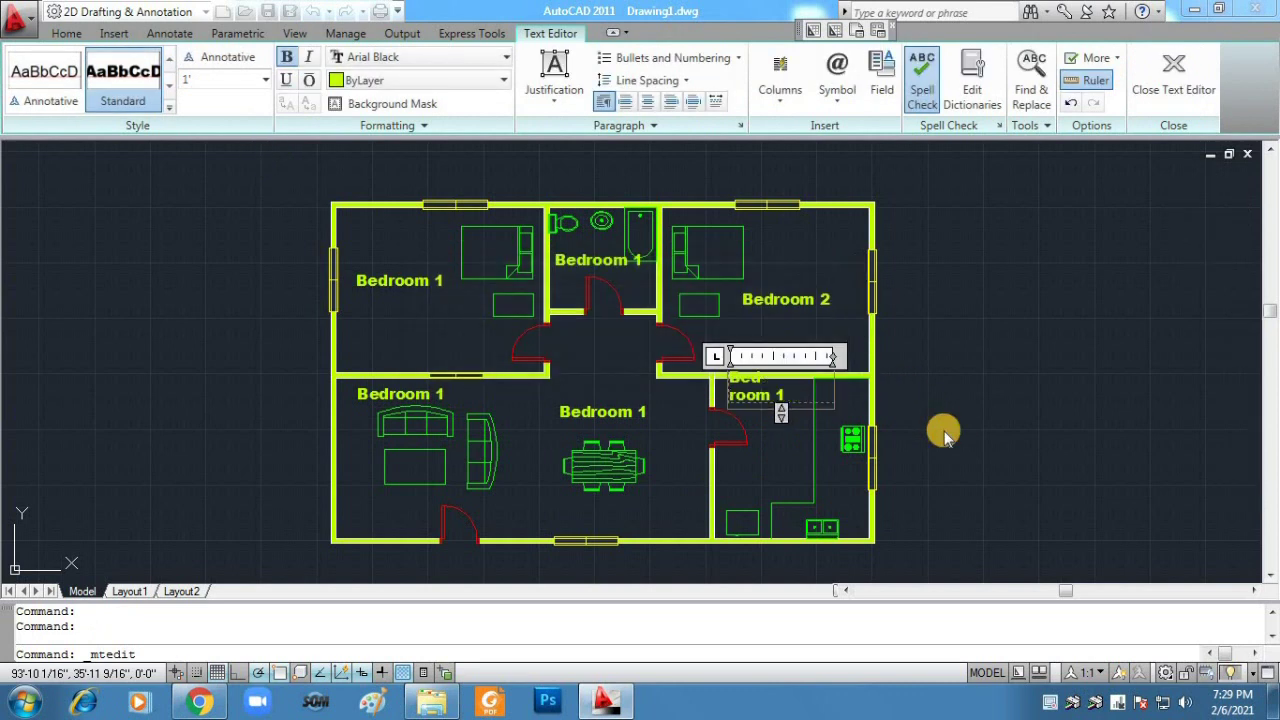
{"action": "left_click", "coordinate": [945, 432]}
Step: Move the copied label from the kitchen's upper wall down to the kitchen's lower part
{"action": "left_click", "coordinate": [757, 380]}
{"action": "left_click", "coordinate": [123, 75]}
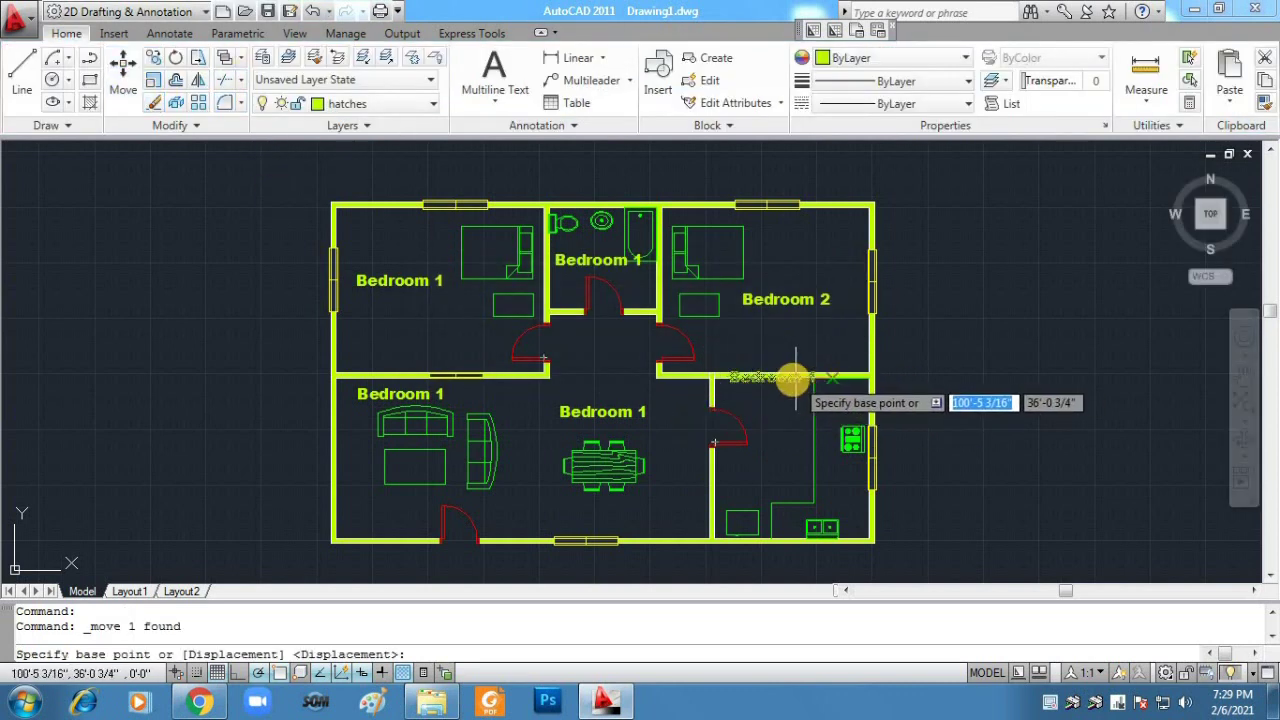
{"action": "left_click", "coordinate": [795, 378]}
{"action": "left_click", "coordinate": [780, 500]}
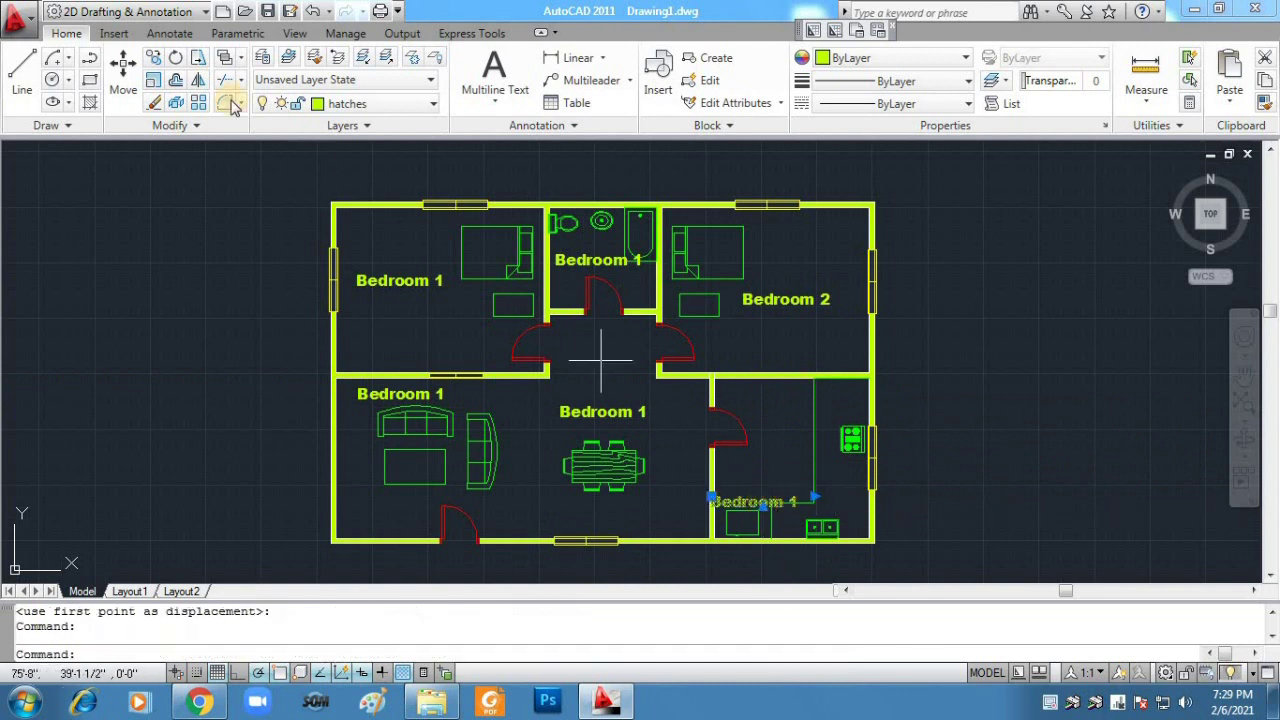
Step: Rotate the kitchen's label to read vertically and place it in the free floor area between the kitchen door and the counter
{"action": "left_click", "coordinate": [123, 75]}
{"action": "left_click", "coordinate": [958, 436]}
{"action": "left_click", "coordinate": [966, 331]}
{"action": "left_click", "coordinate": [765, 394]}
{"action": "left_click", "coordinate": [153, 57]}
{"action": "left_click", "coordinate": [1000, 409]}
{"action": "left_click", "coordinate": [963, 186]}
{"action": "left_click", "coordinate": [966, 155]}
{"action": "left_click", "coordinate": [123, 75]}
{"action": "left_click", "coordinate": [975, 165]}
{"action": "left_click", "coordinate": [803, 453]}
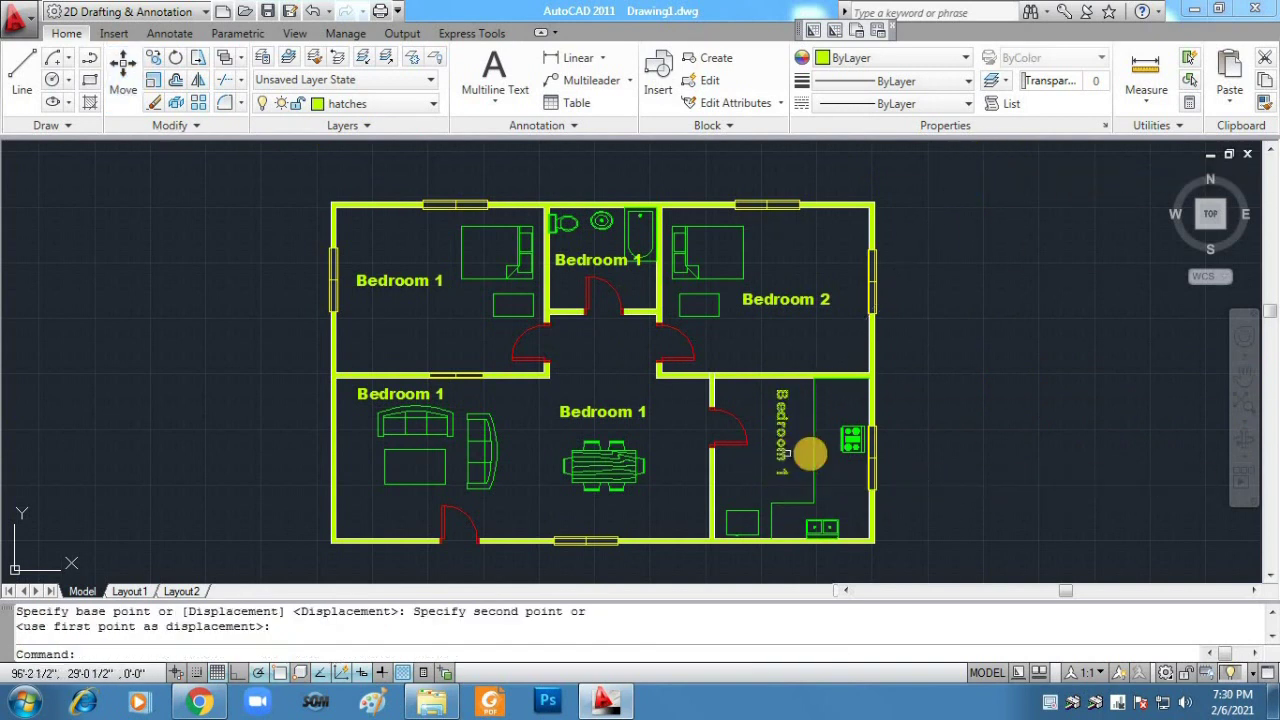
Step: Change the vertical label's text to "Kitchen" and the bathroom's label to "Toilet"
{"action": "double_click", "coordinate": [803, 453]}
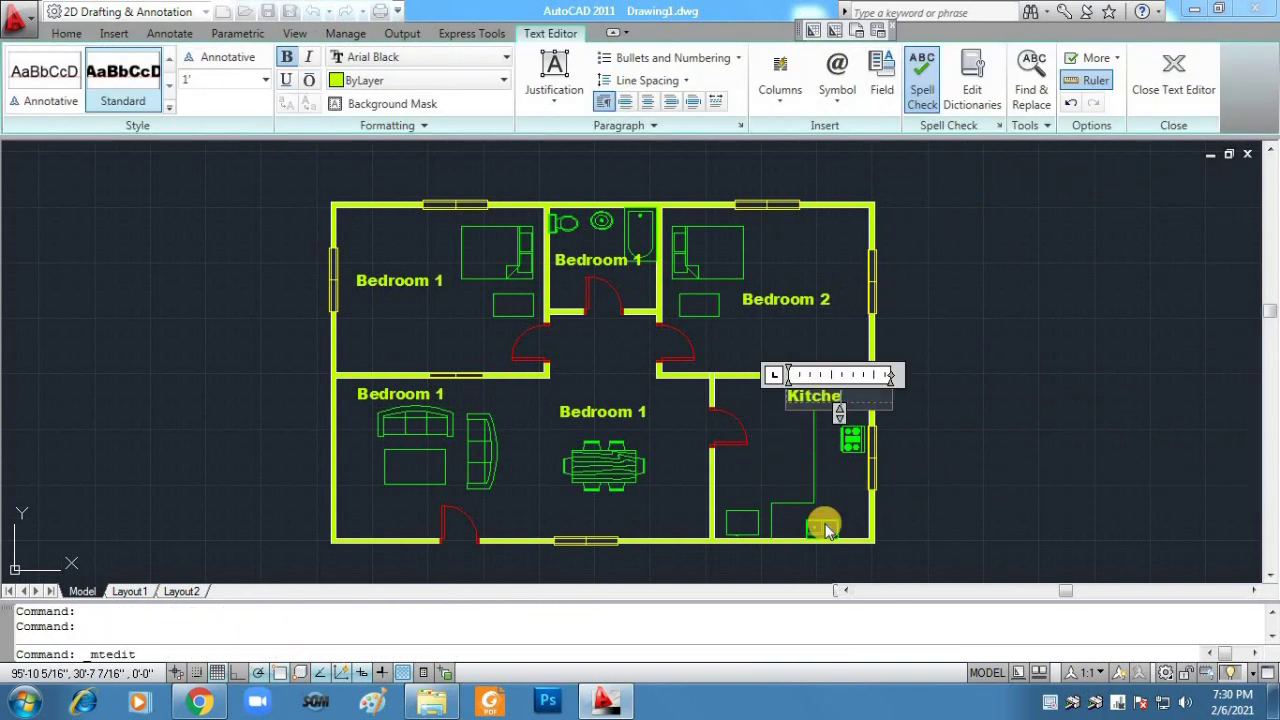
{"action": "left_click", "coordinate": [900, 480]}
{"action": "double_click", "coordinate": [596, 255]}
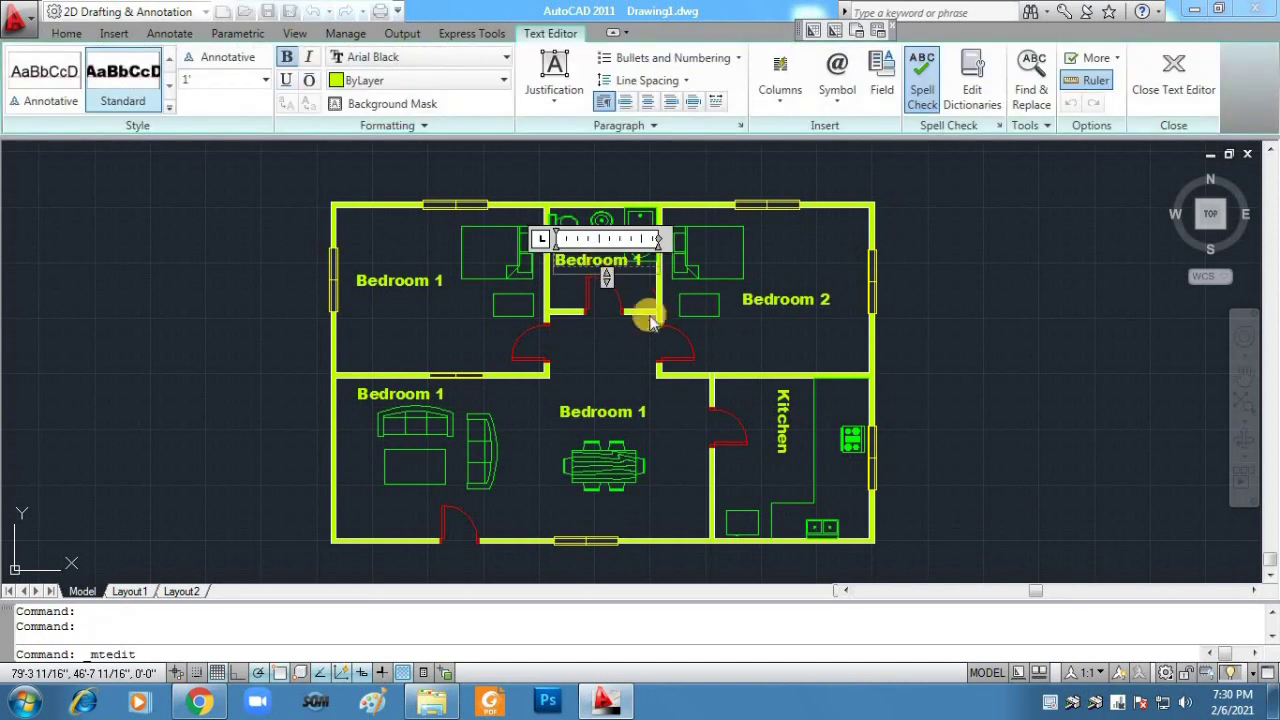
{"action": "type", "text": "to"}
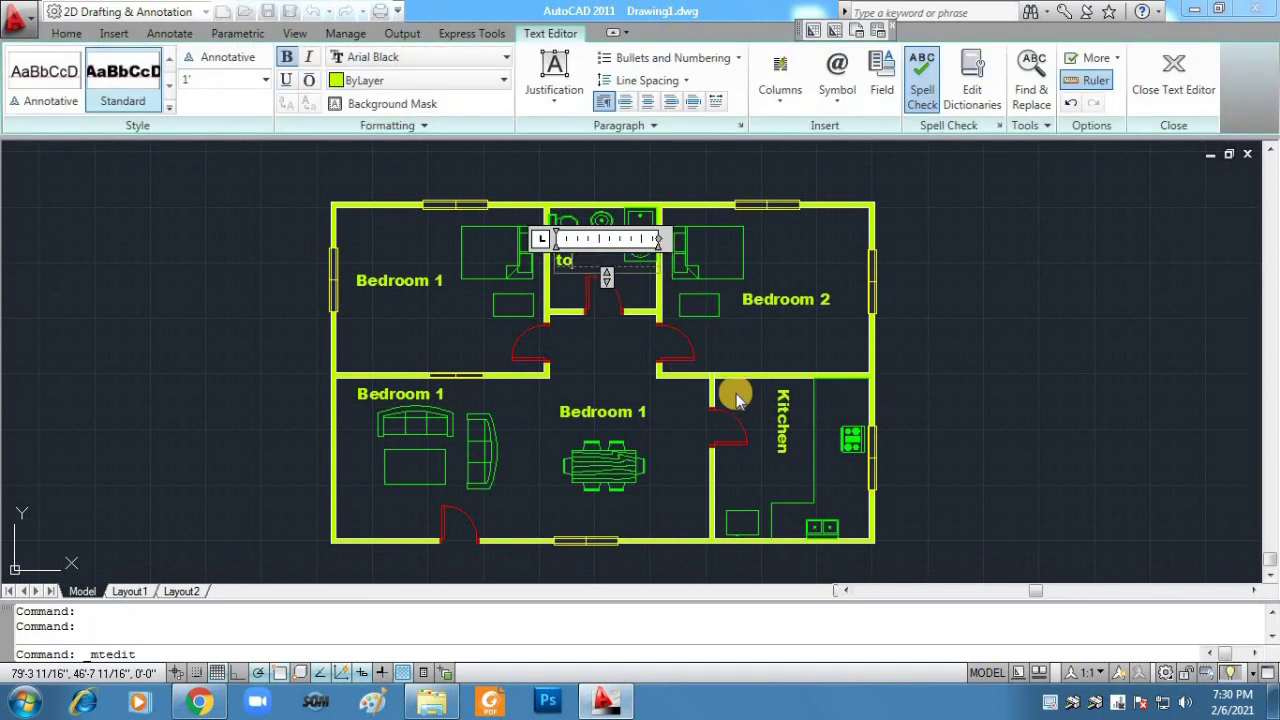
{"action": "type", "text": "oilet"}
{"action": "left_click", "coordinate": [948, 424]}
Step: Change the label above the dining table to "Dining" and the one above the sofas to "Living Room"
{"action": "left_click", "coordinate": [590, 412]}
{"action": "double_click", "coordinate": [590, 412]}
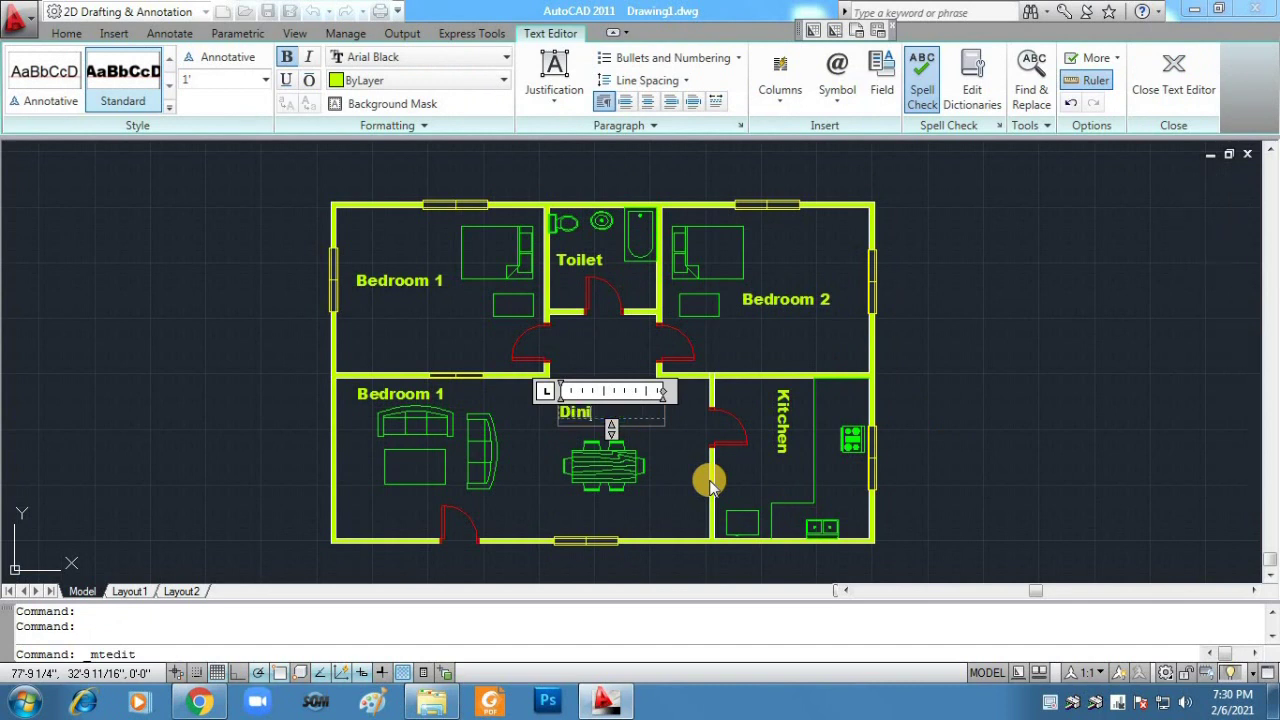
{"action": "left_click", "coordinate": [963, 480]}
{"action": "double_click", "coordinate": [400, 400]}
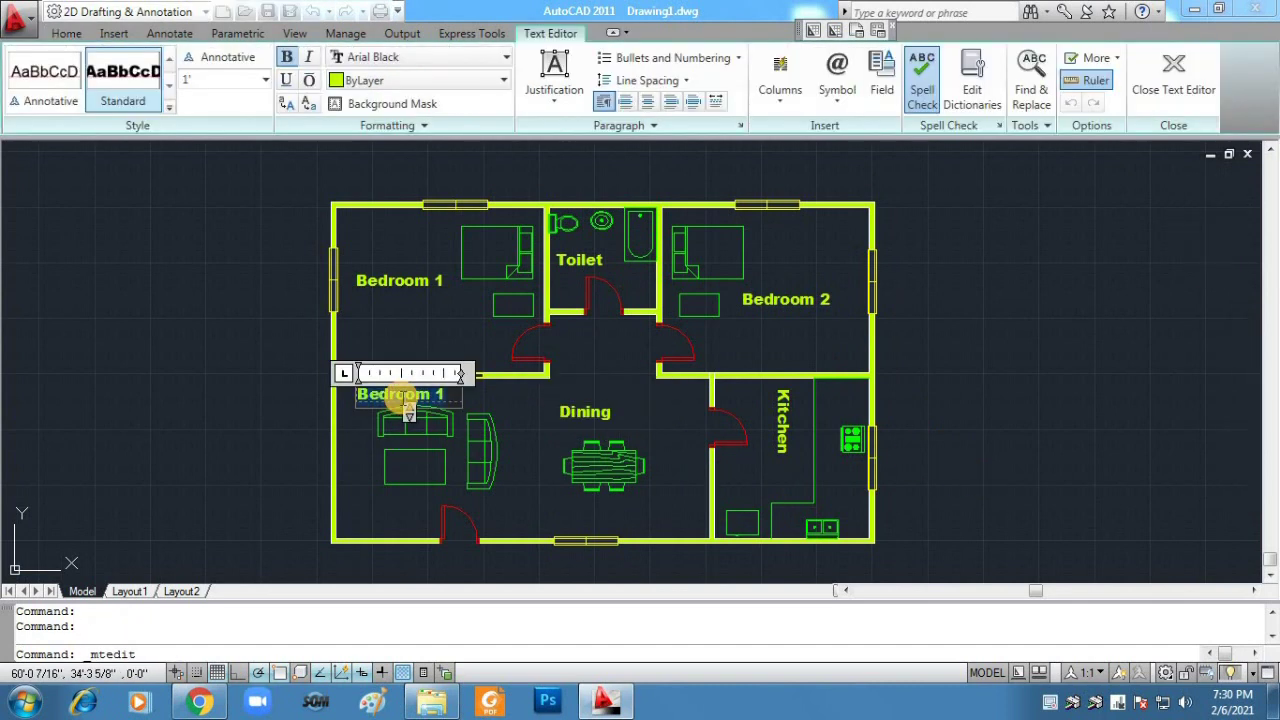
{"action": "left_click", "coordinate": [1037, 537]}
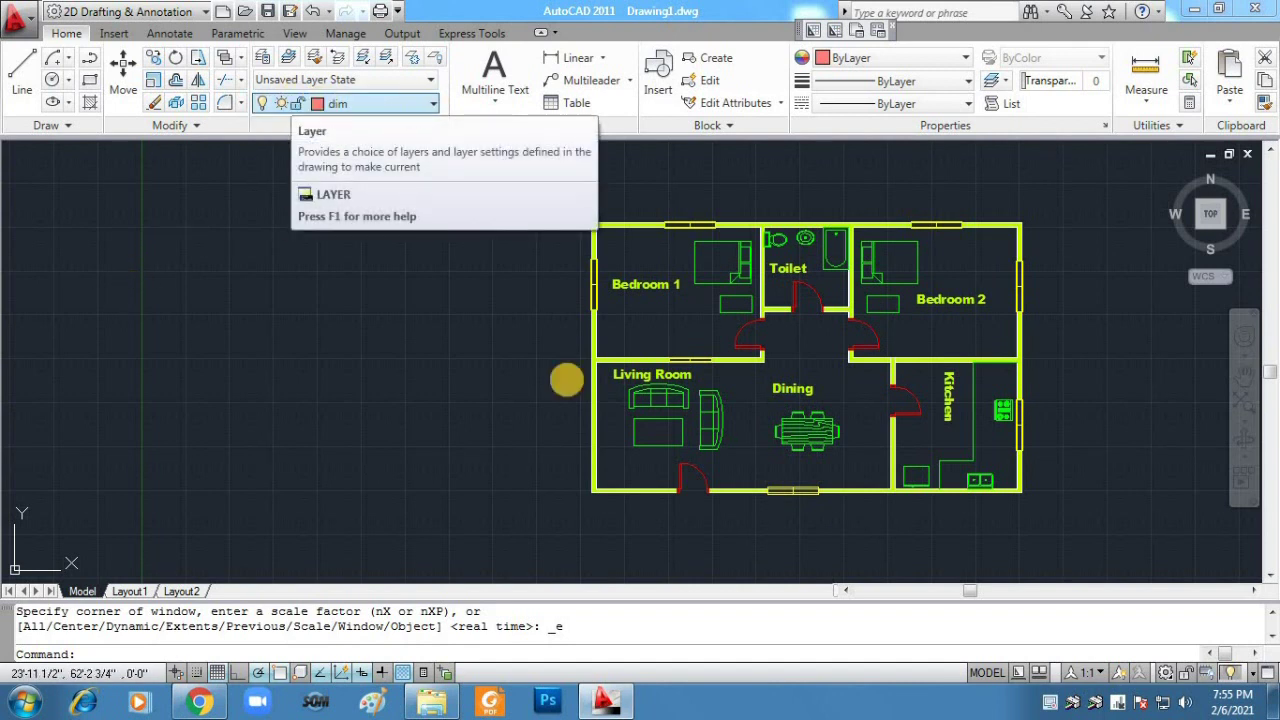
Step: Create a new dimension style named dim2, based on the Standard style, for all dimensions
{"action": "left_click", "coordinate": [552, 127]}
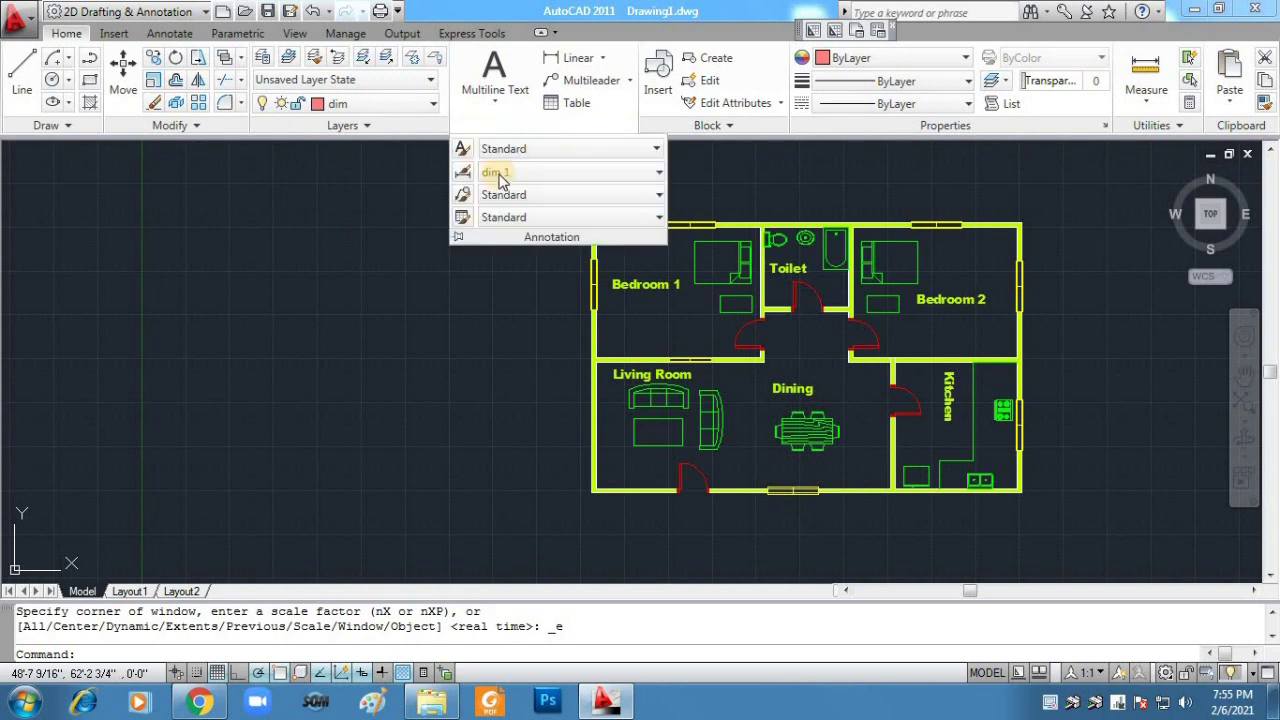
{"action": "left_click", "coordinate": [466, 180]}
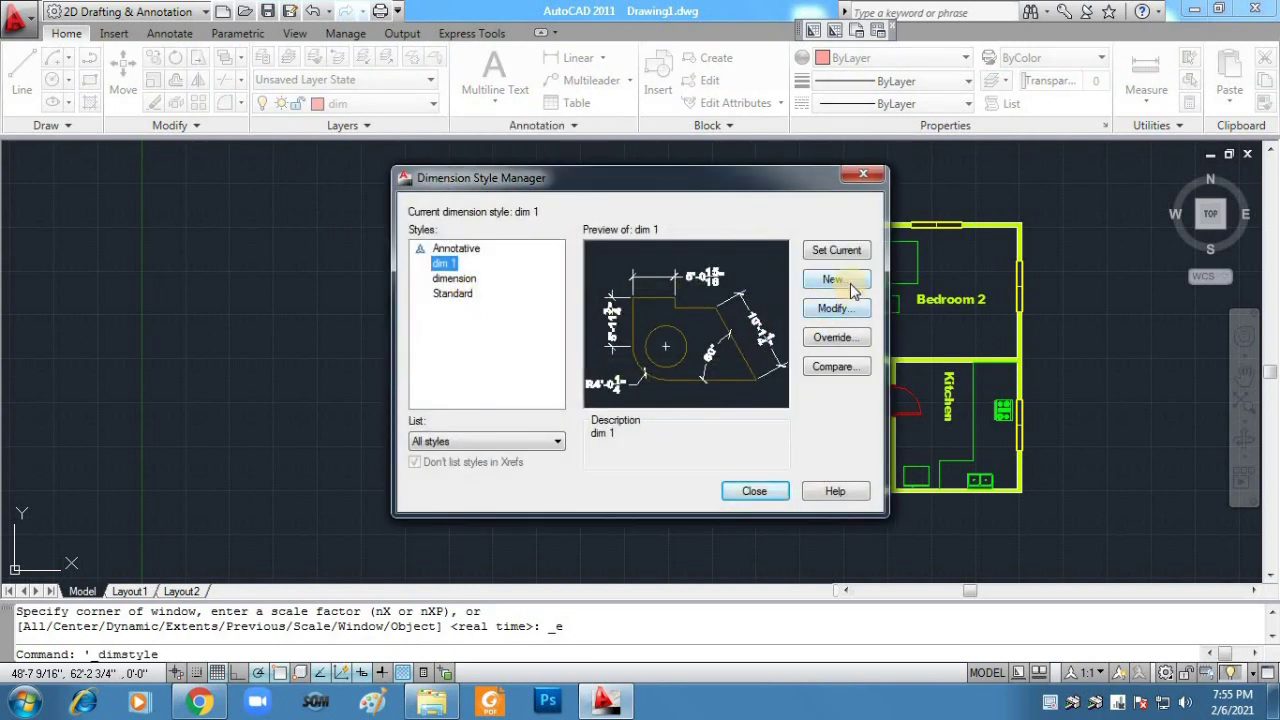
{"action": "left_click", "coordinate": [848, 280]}
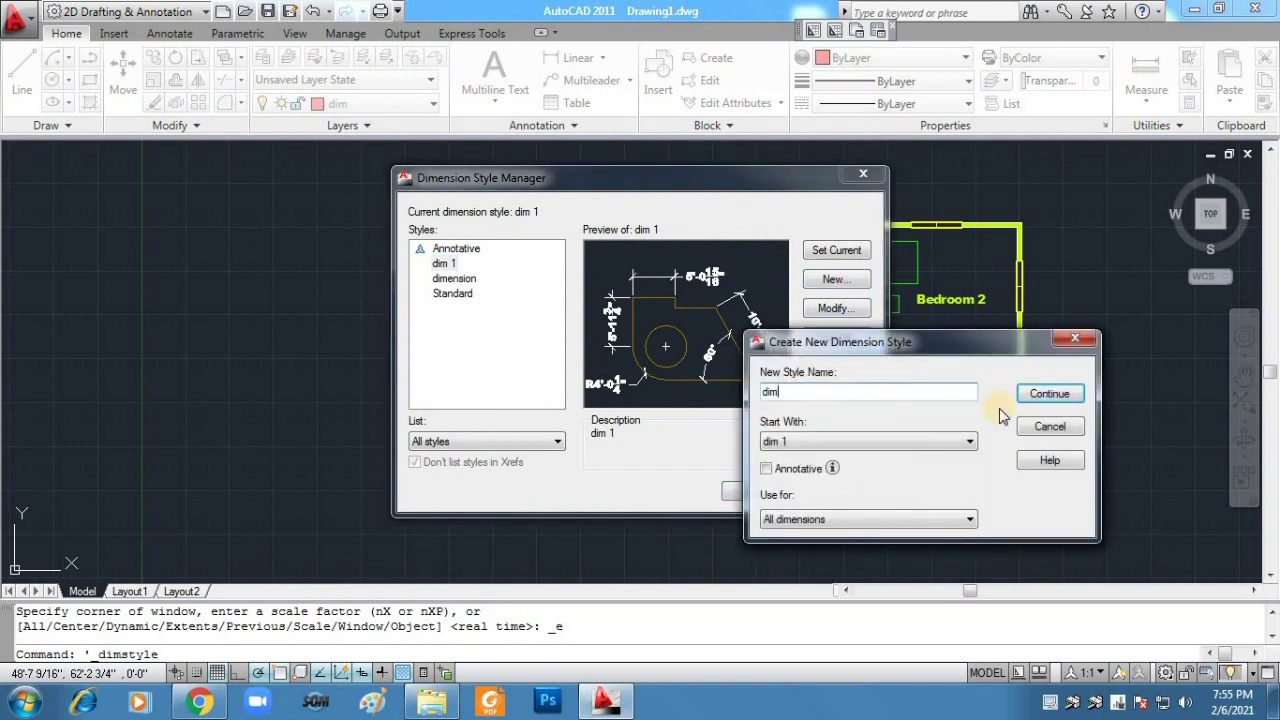
{"action": "left_click", "coordinate": [943, 443]}
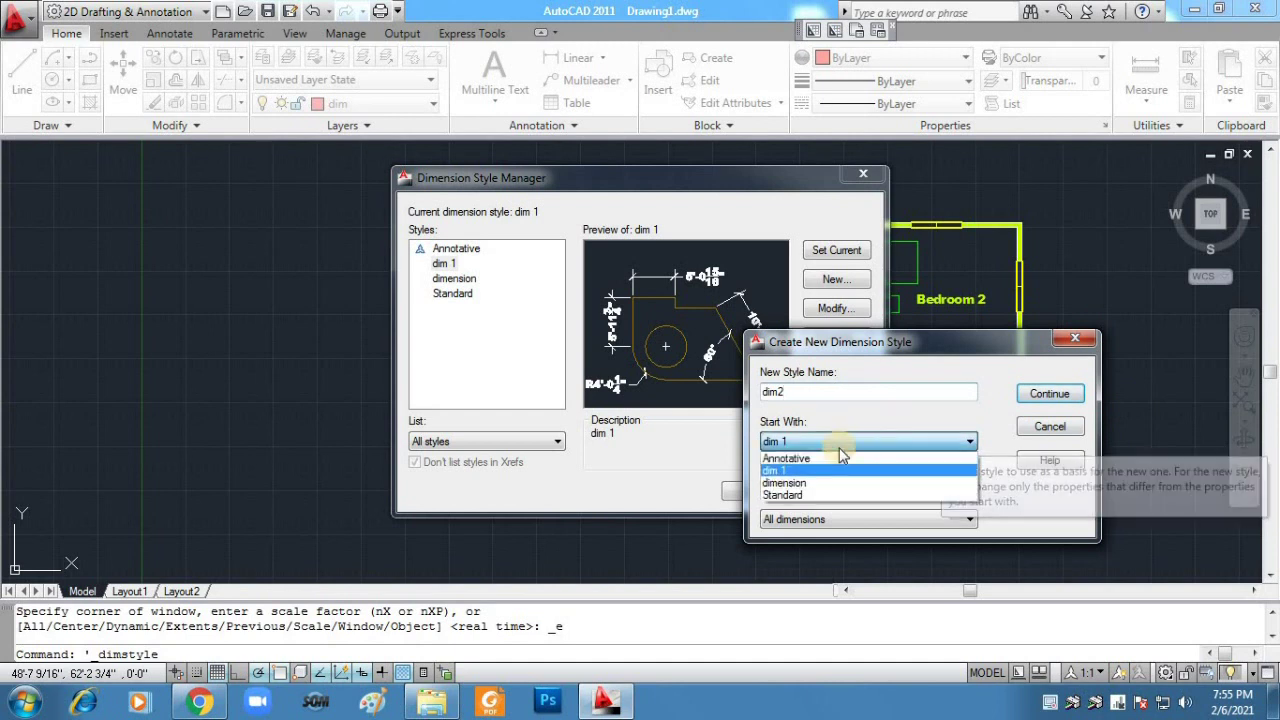
{"action": "left_click", "coordinate": [818, 495]}
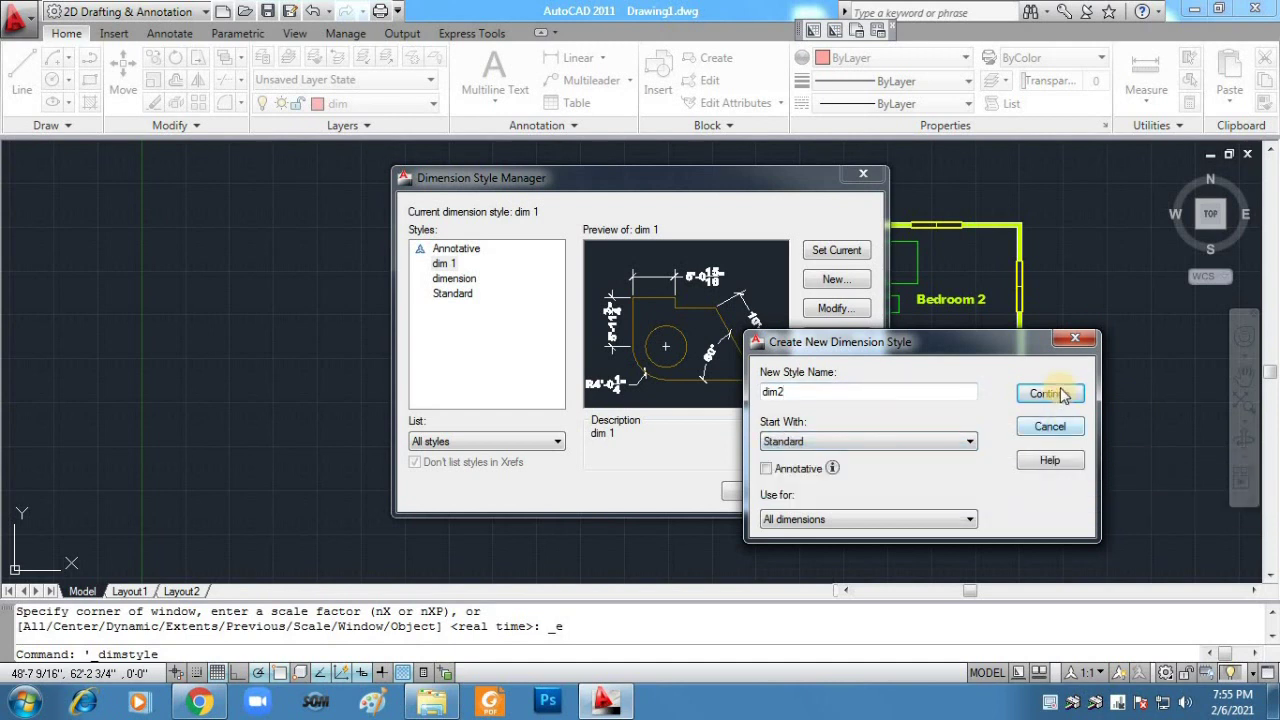
{"action": "left_click", "coordinate": [1058, 395]}
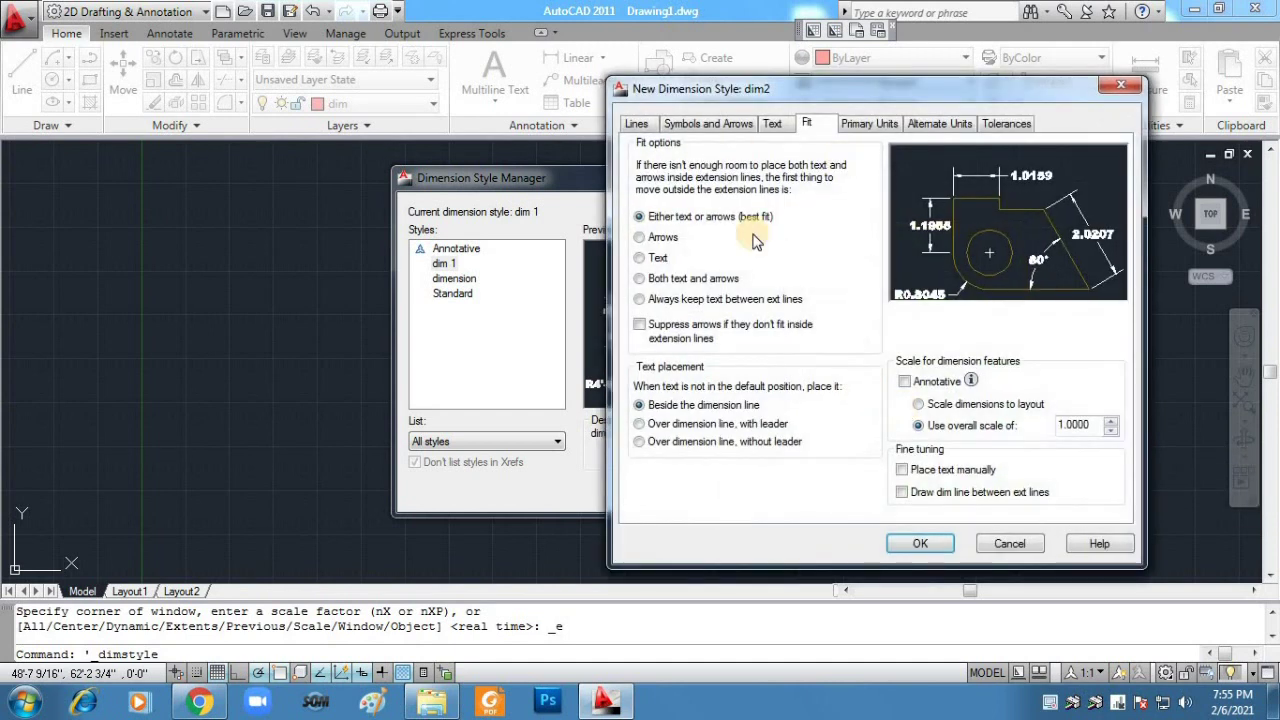
Step: Set dim2's first and second arrowheads to Architectural tick and its radius jog angle to 90
{"action": "left_click", "coordinate": [735, 124]}
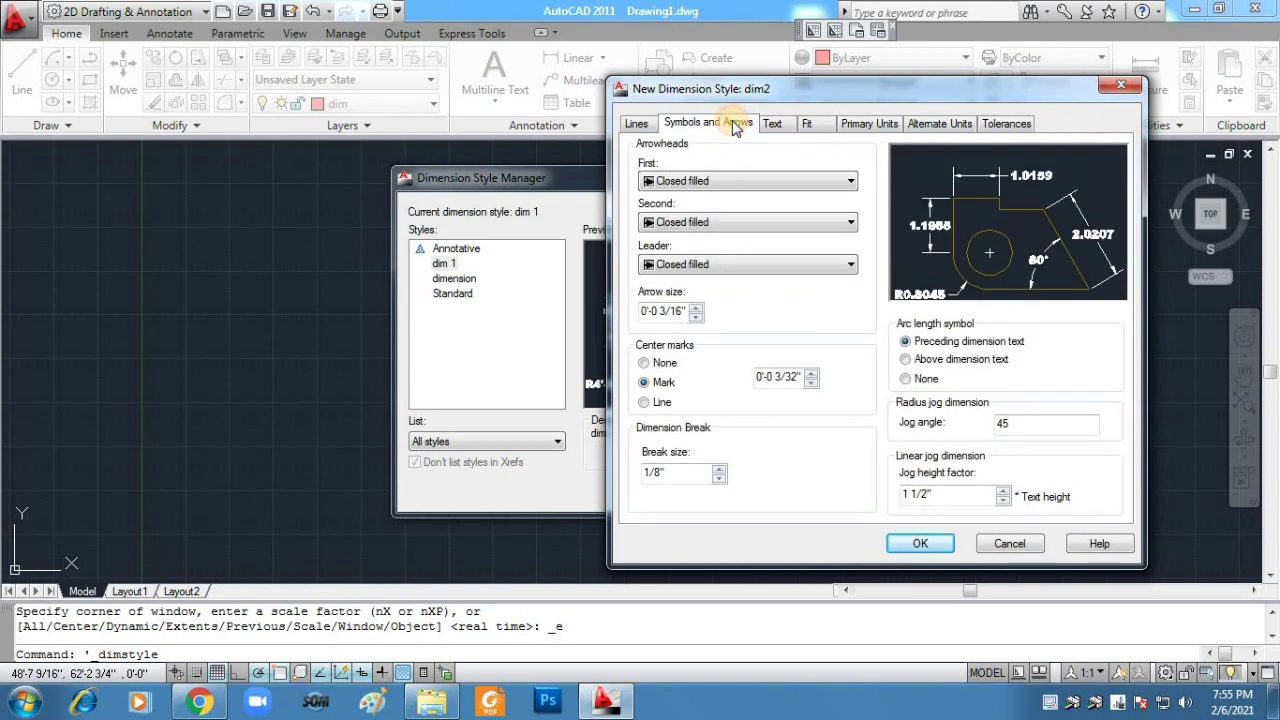
{"action": "left_click", "coordinate": [761, 181]}
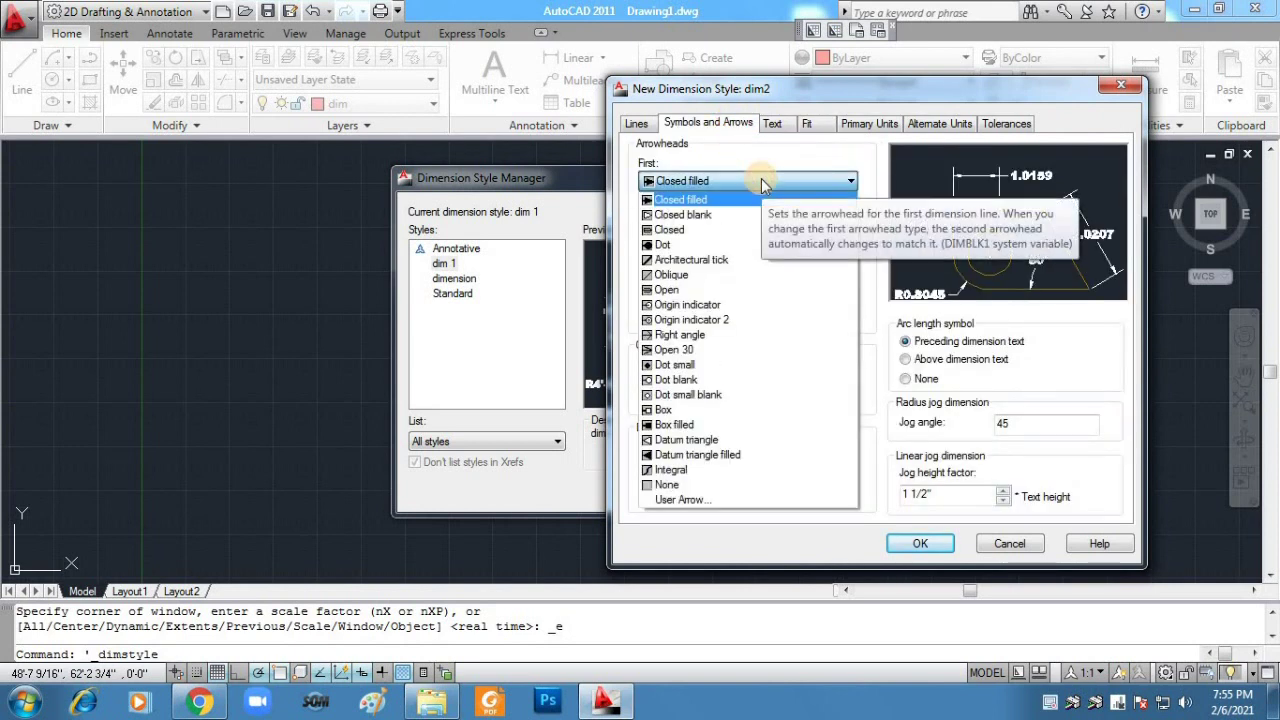
{"action": "left_click", "coordinate": [744, 260]}
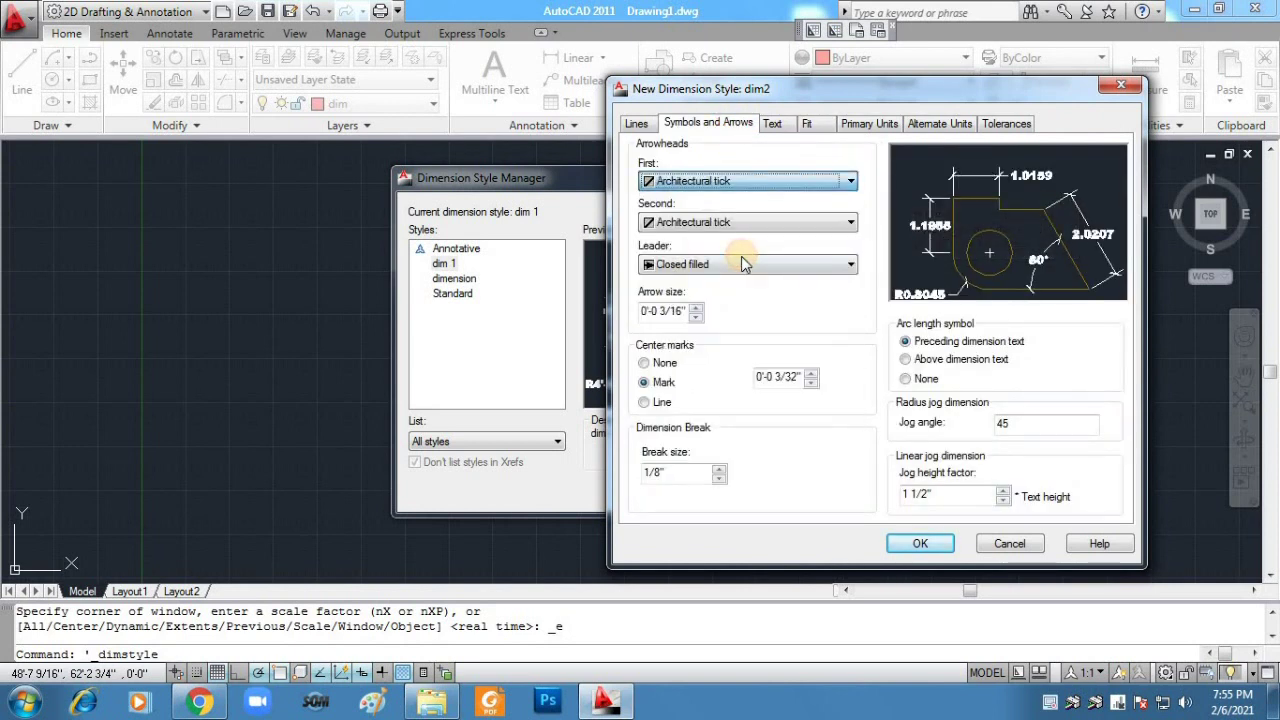
{"action": "left_click", "coordinate": [1021, 423]}
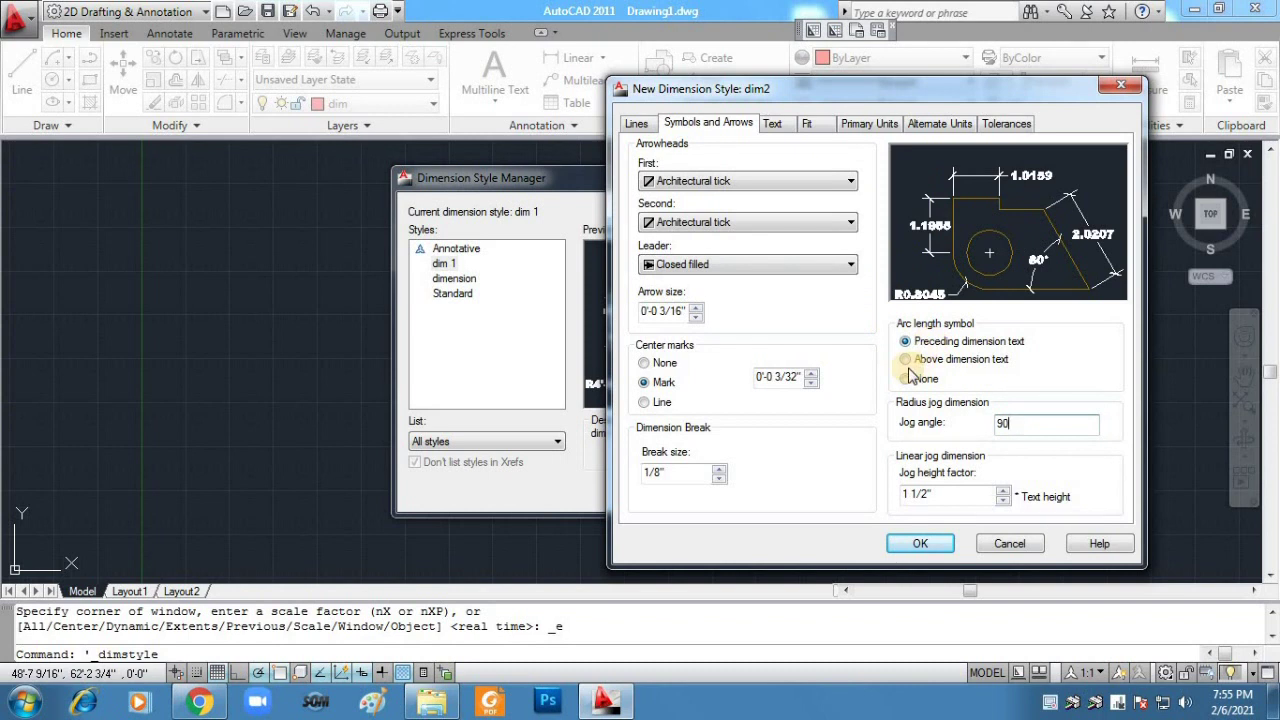
Step: Align dim2's text with the dimension line, set its overall scale to 5', and save the style
{"action": "left_click", "coordinate": [775, 123]}
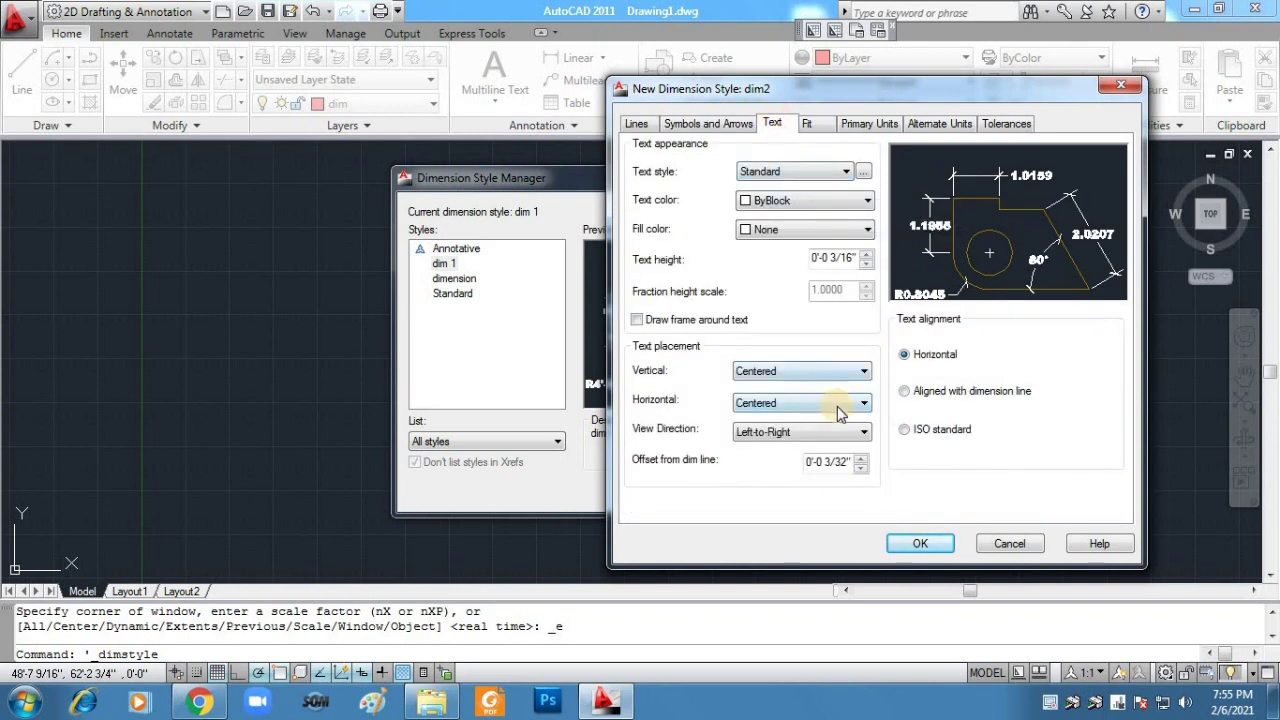
{"action": "left_click", "coordinate": [906, 392]}
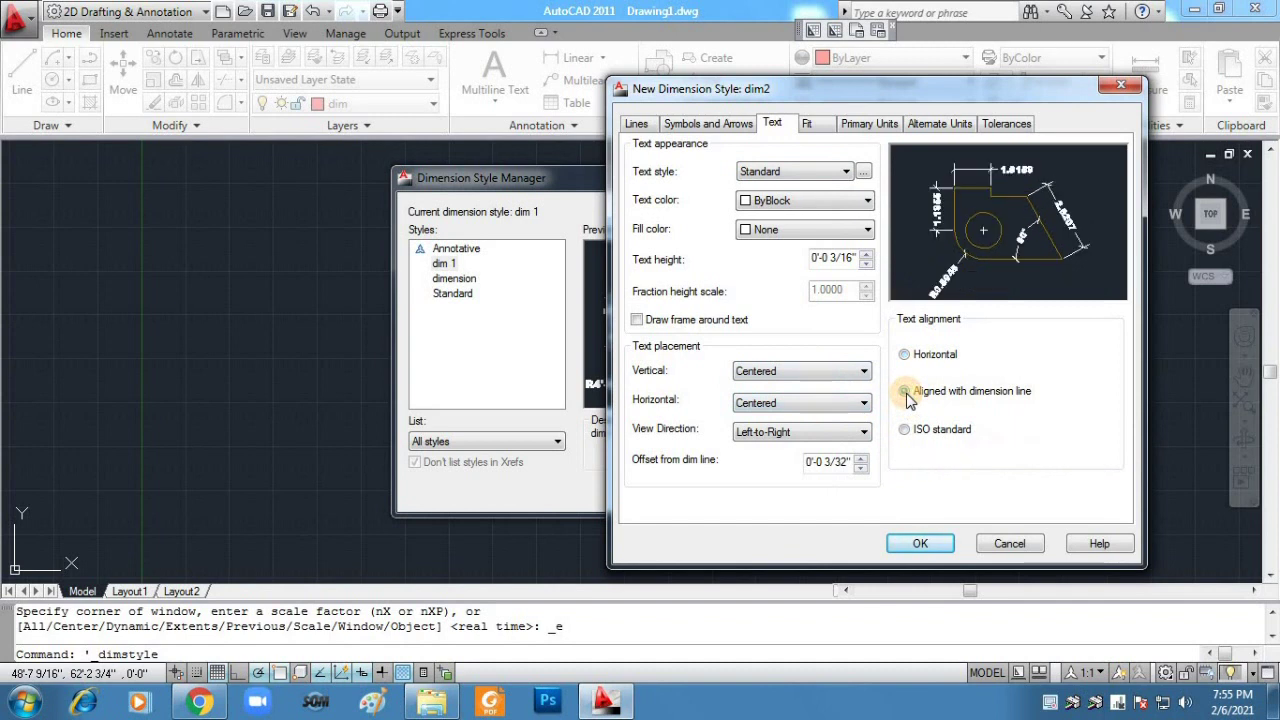
{"action": "left_click", "coordinate": [810, 124]}
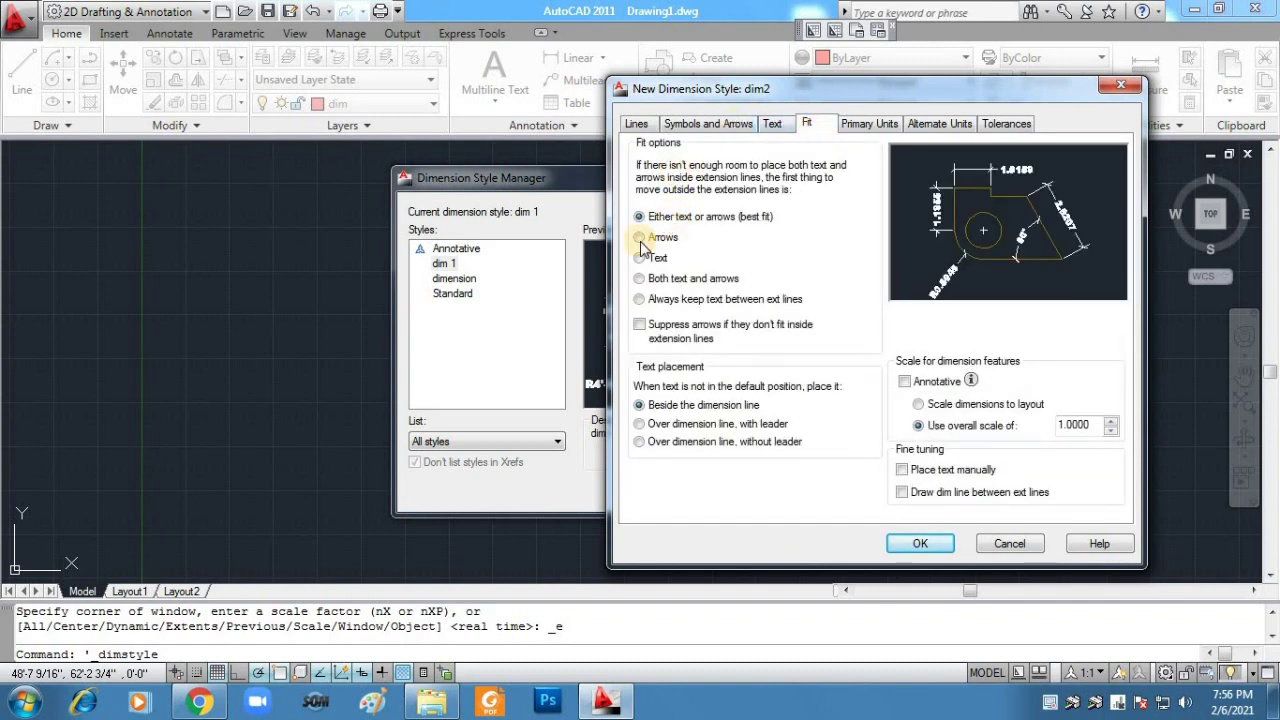
{"action": "left_click_drag", "start_coordinate": [1094, 425], "coordinate": [951, 404]}
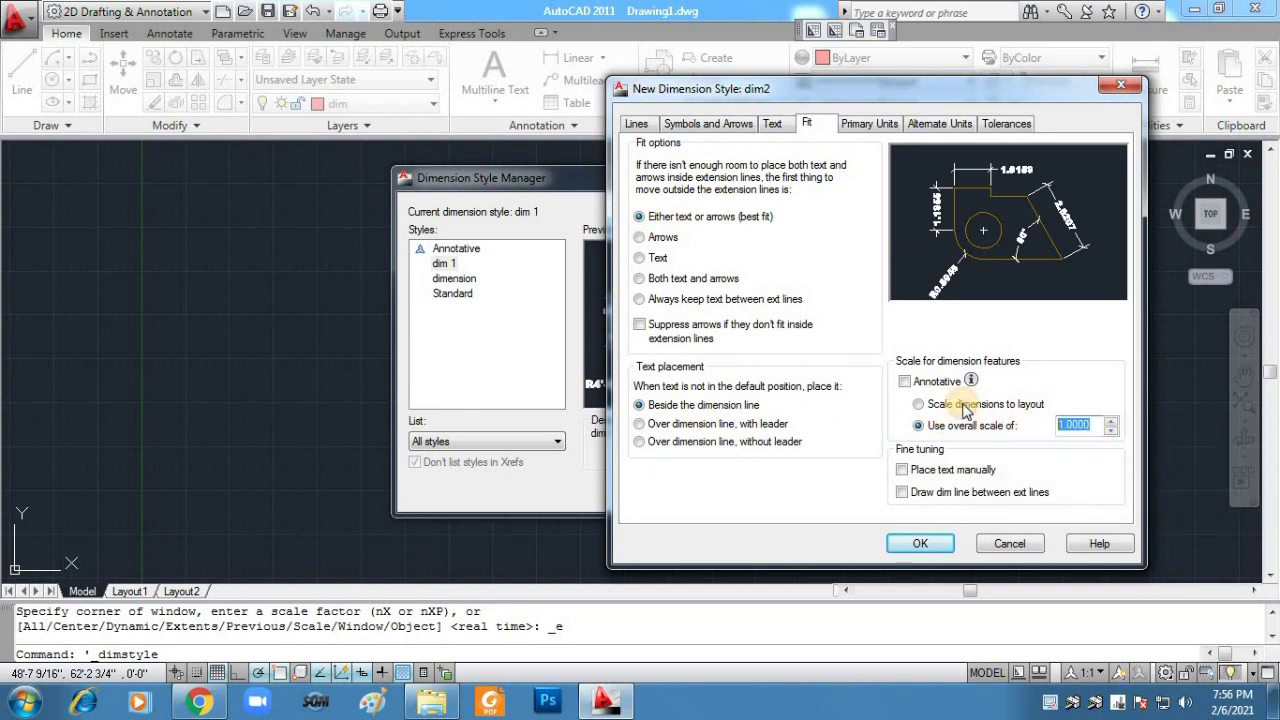
{"action": "type", "text": "5"}
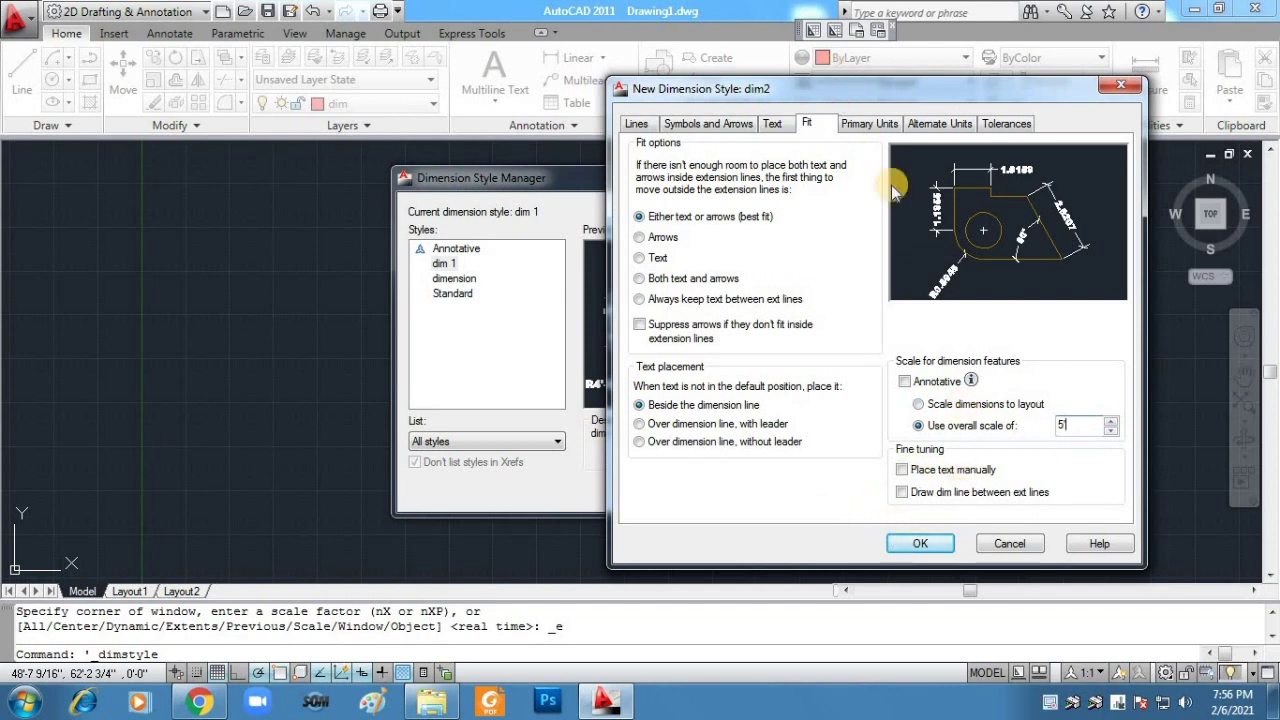
{"action": "left_click", "coordinate": [925, 544]}
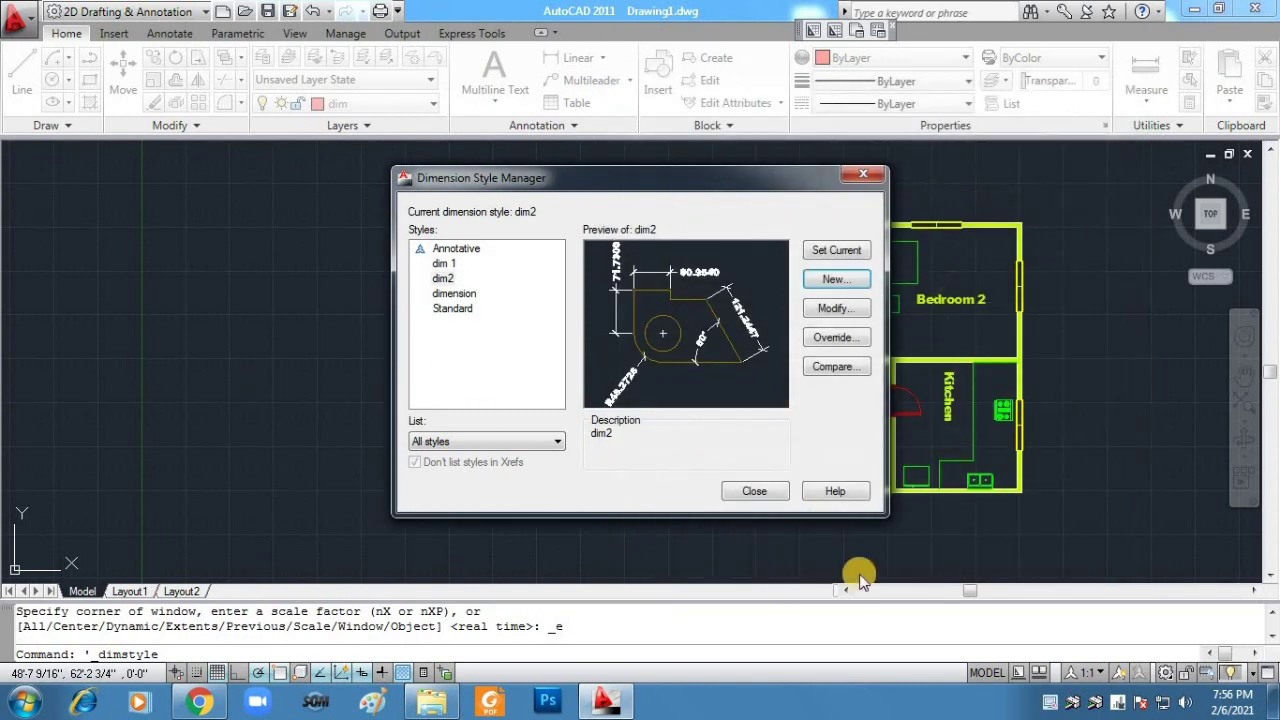
{"action": "left_click", "coordinate": [755, 491]}
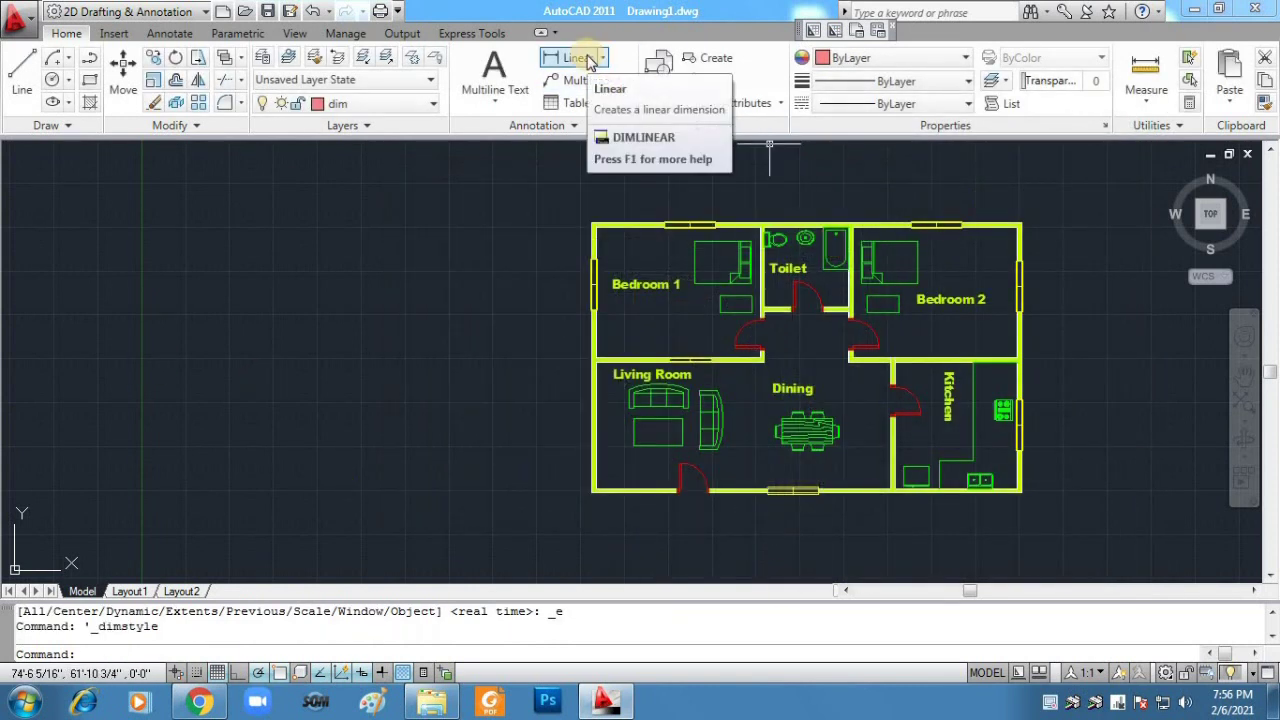
Step: Try a vertical linear dimension along Bedroom 1's outer left wall, then undo it
{"action": "left_click", "coordinate": [589, 60]}
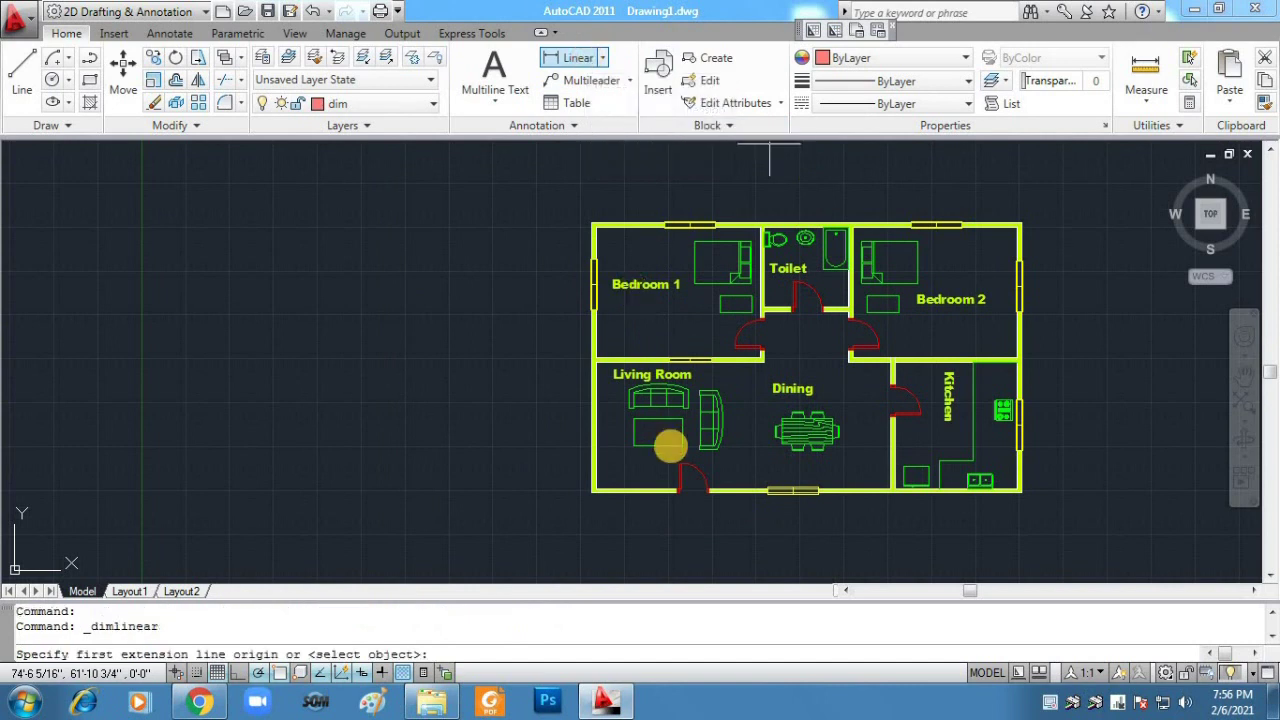
{"action": "left_click", "coordinate": [597, 353]}
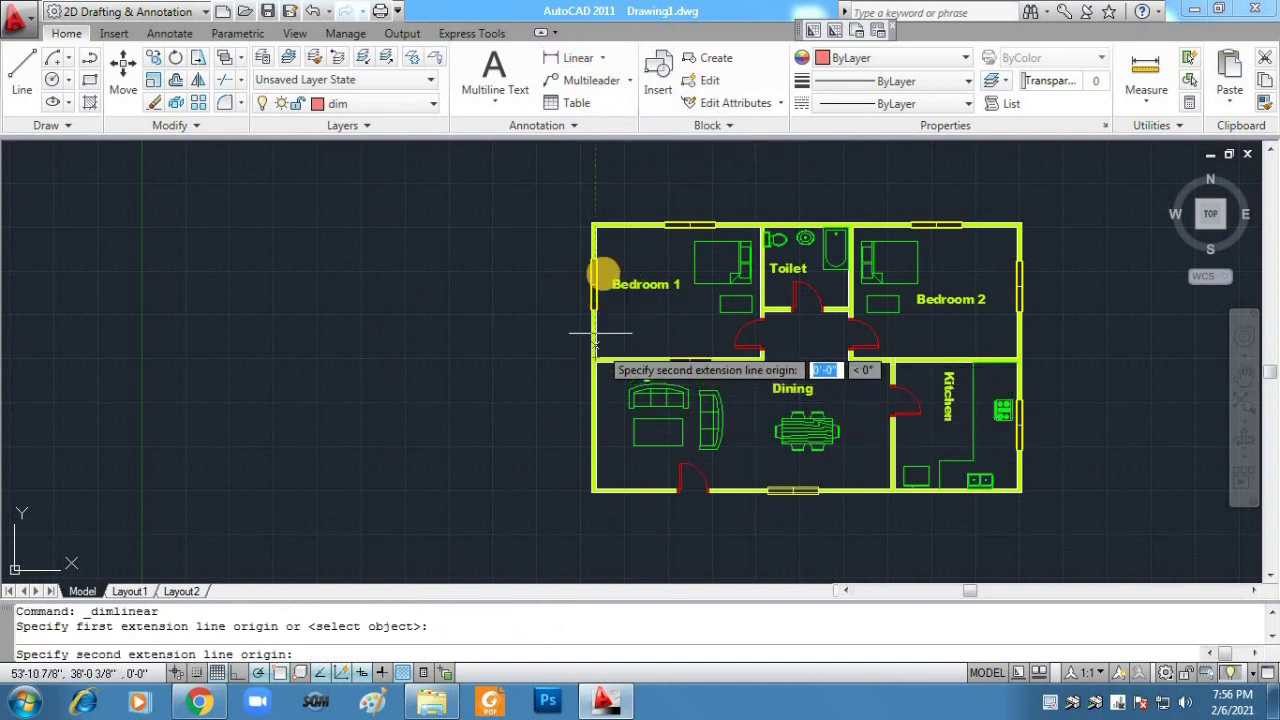
{"action": "left_click", "coordinate": [594, 229]}
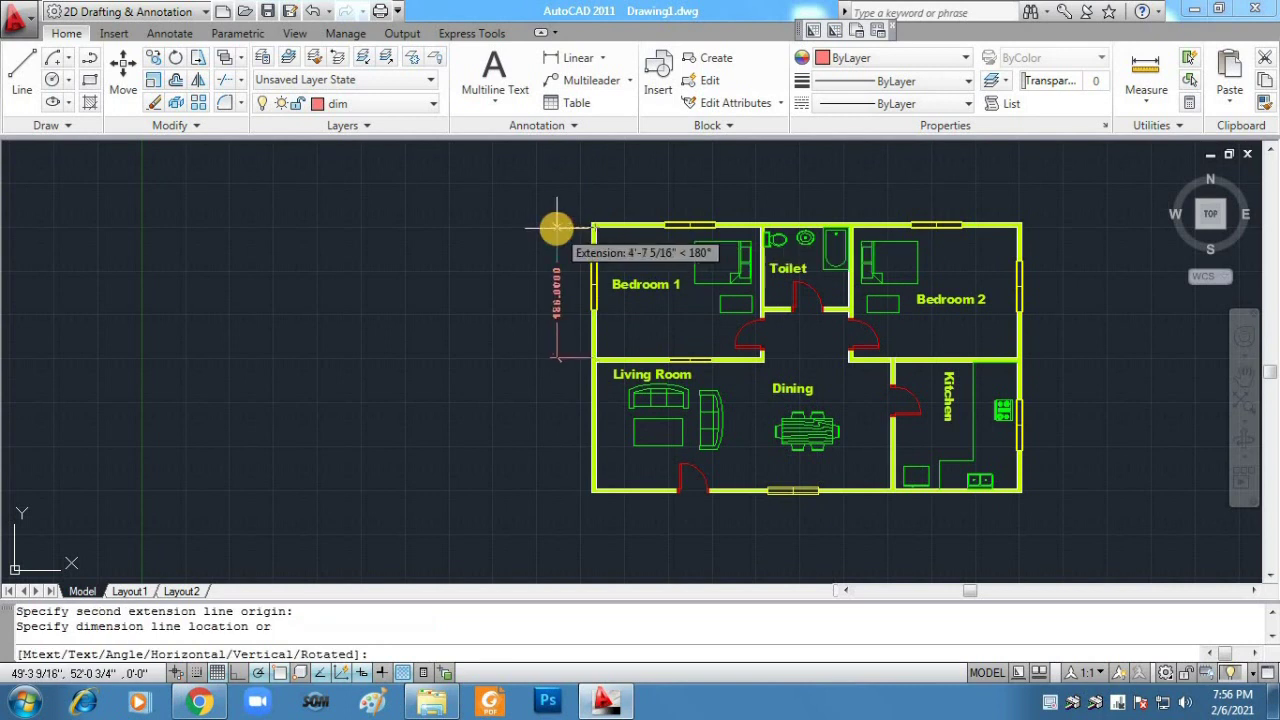
{"action": "left_click", "coordinate": [557, 229]}
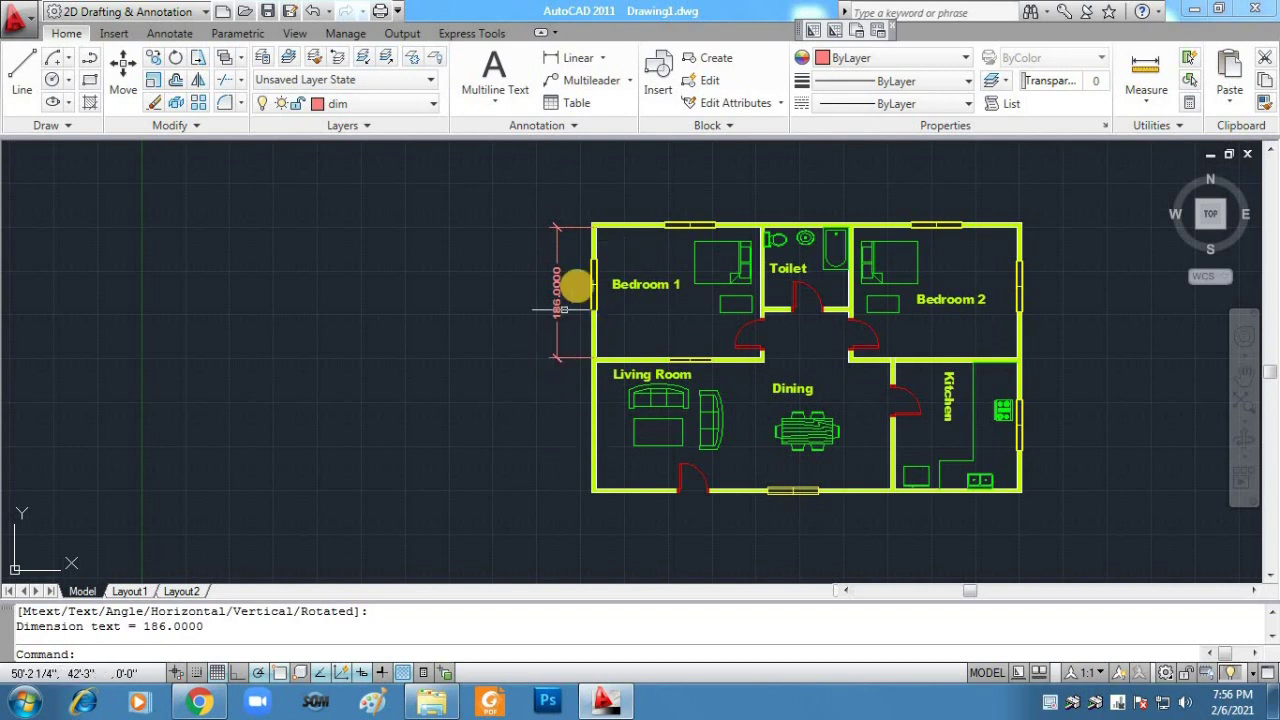
{"action": "key", "text": "ctrl+z"}
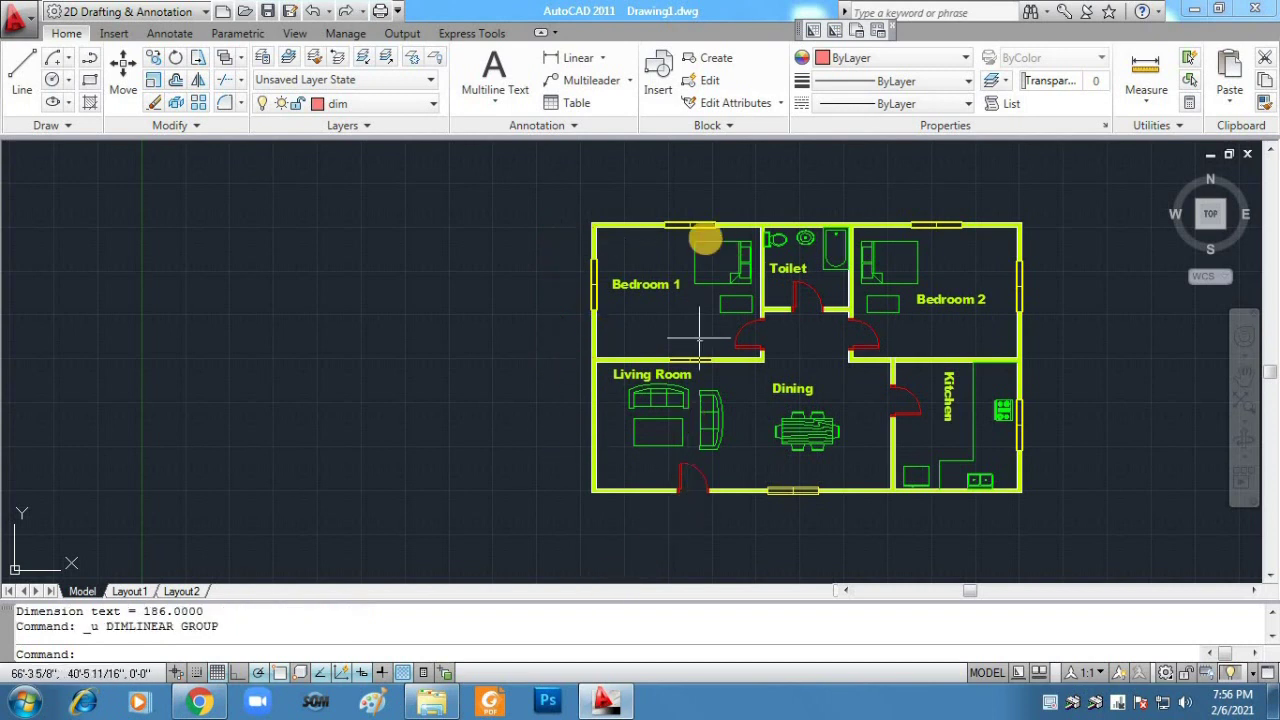
Step: Modify the dim2 dimension style so its primary linear unit format is Architectural
{"action": "left_click", "coordinate": [575, 127]}
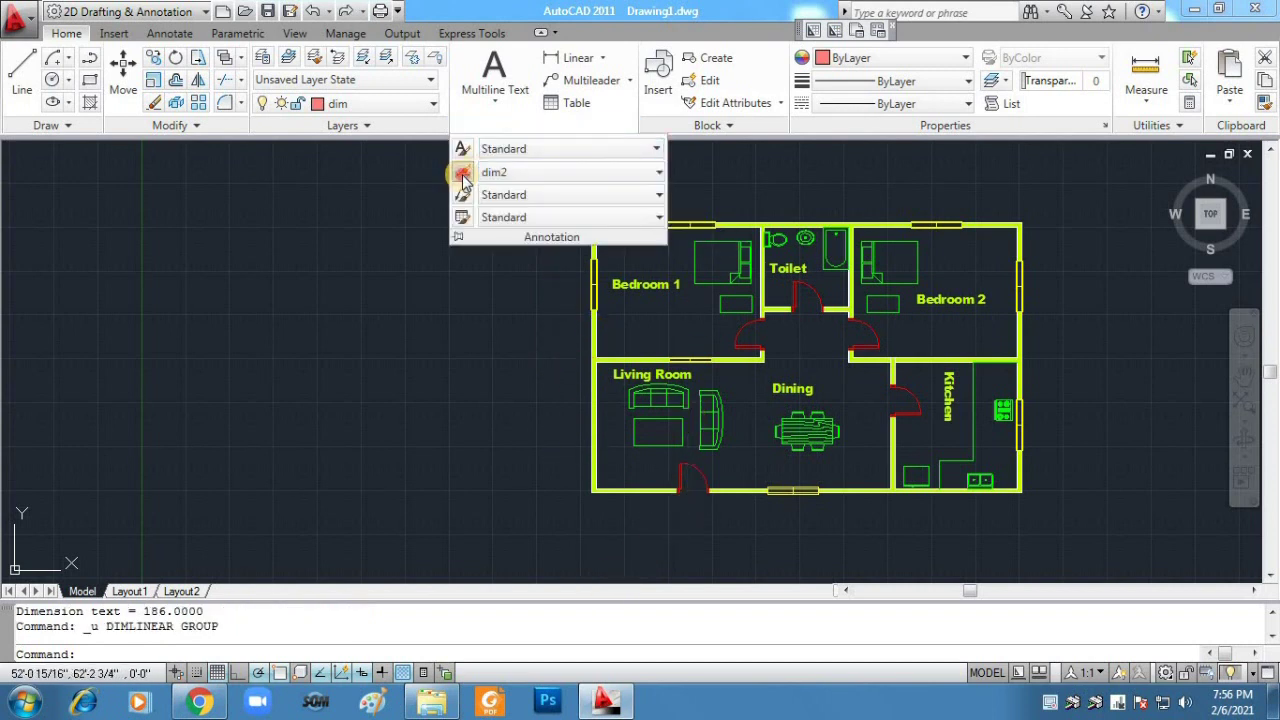
{"action": "left_click", "coordinate": [462, 174]}
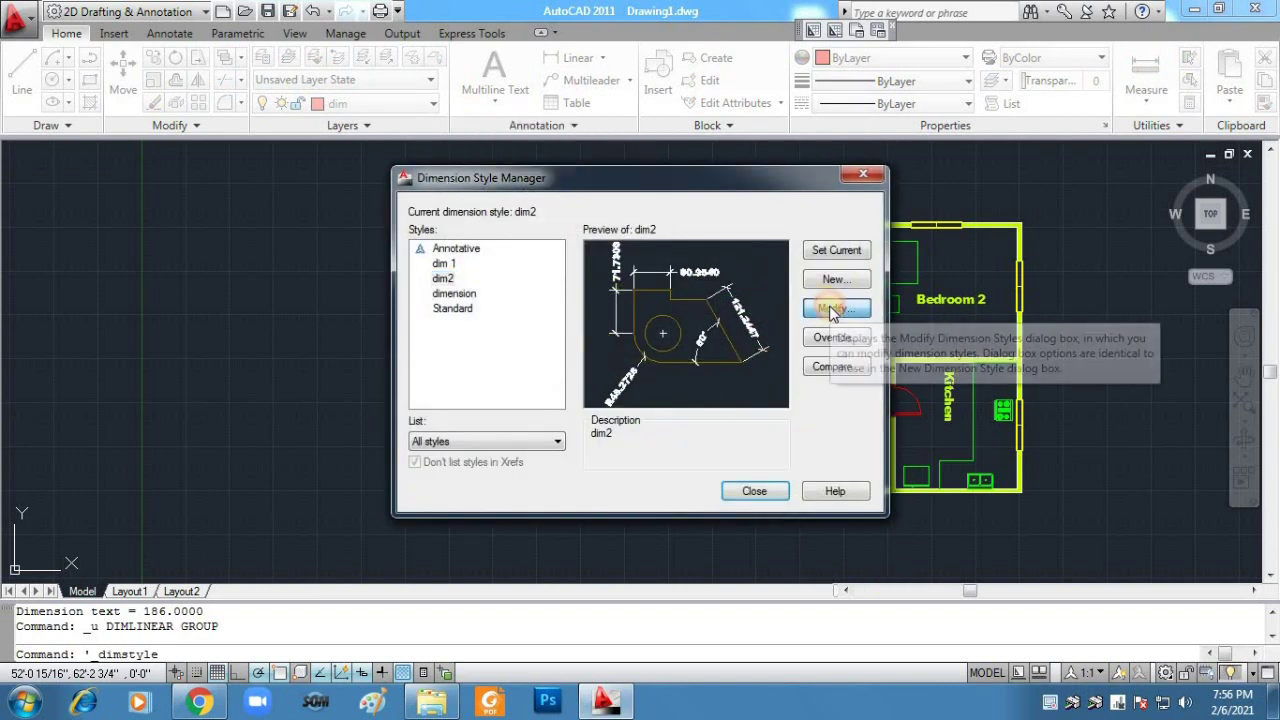
{"action": "left_click", "coordinate": [834, 309]}
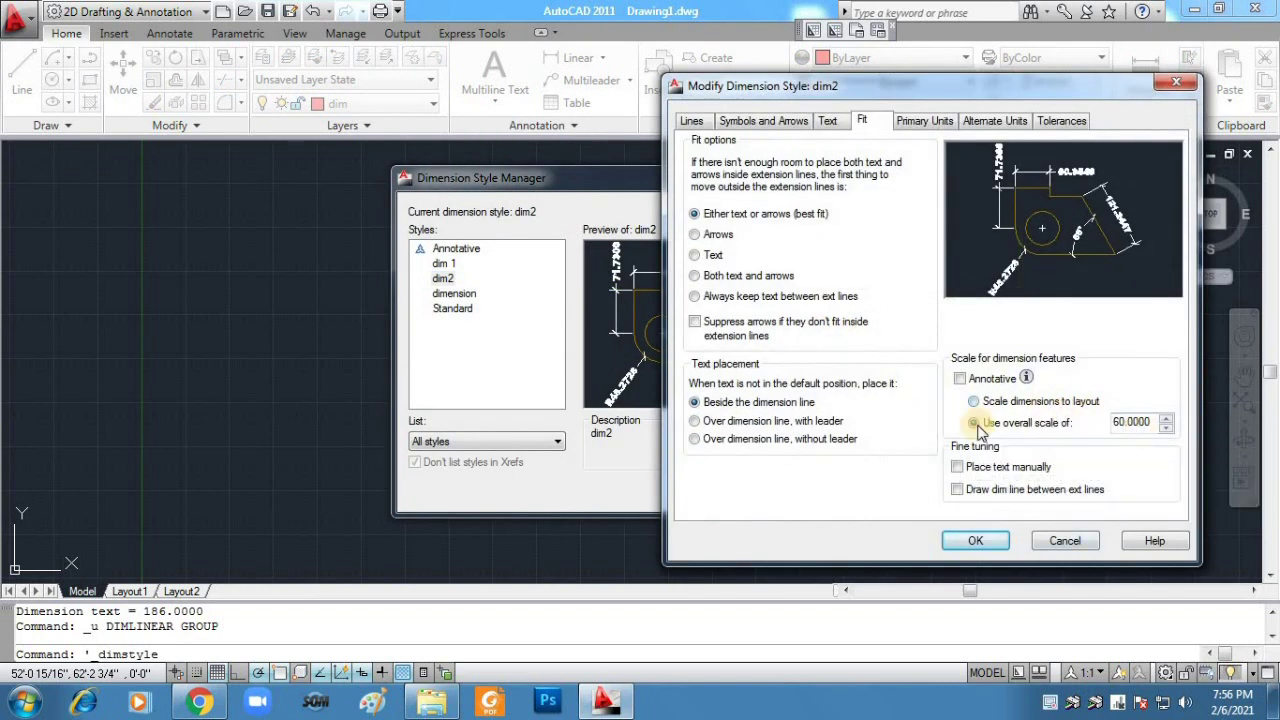
{"action": "left_click", "coordinate": [828, 121]}
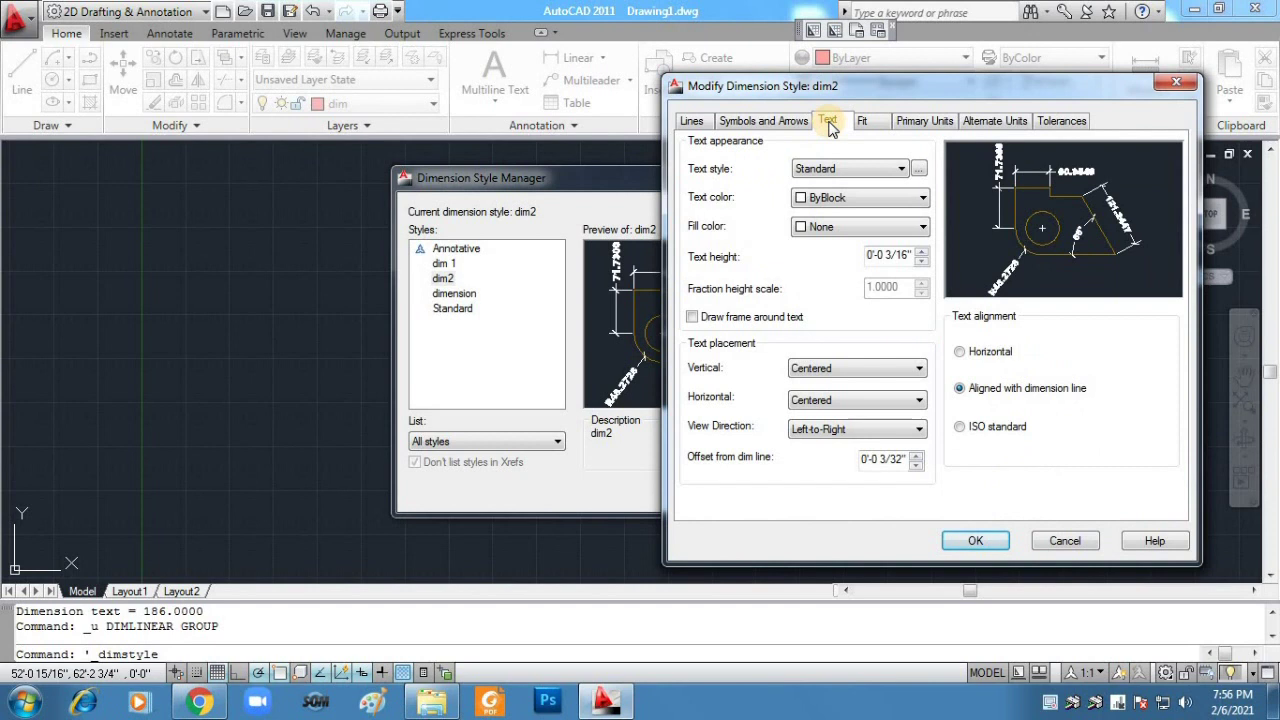
{"action": "left_click", "coordinate": [776, 124]}
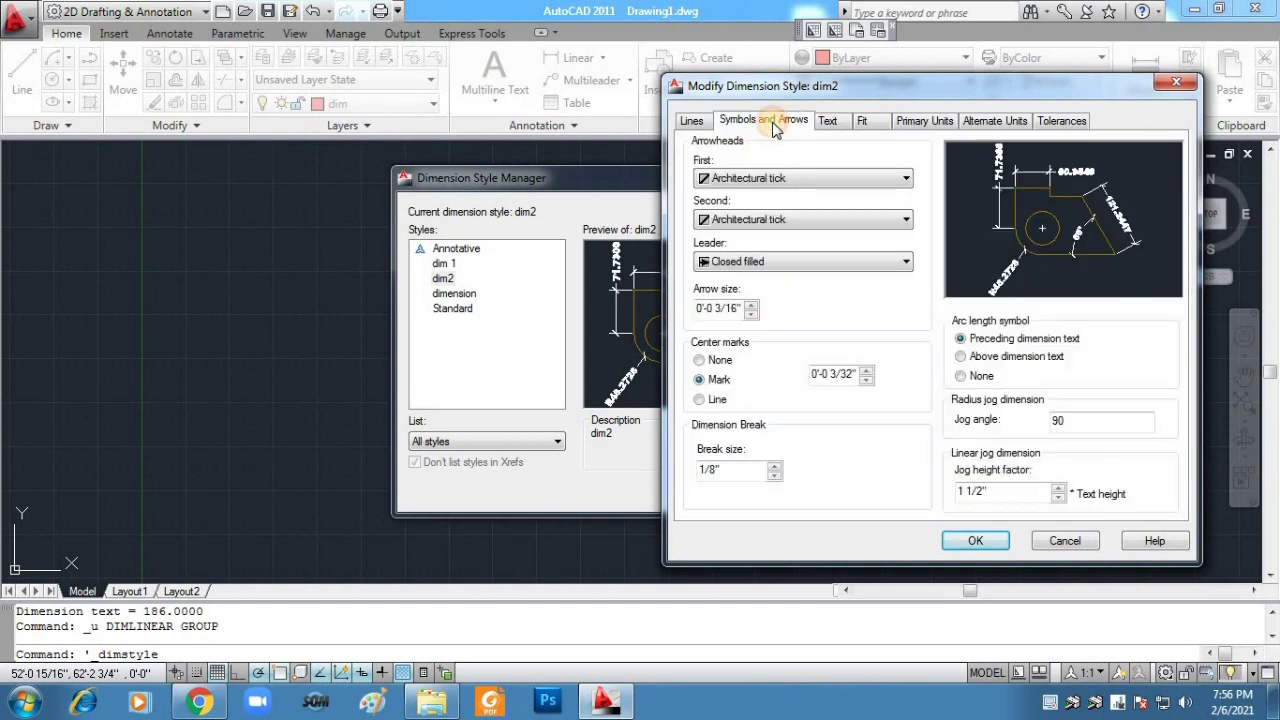
{"action": "left_click", "coordinate": [828, 121]}
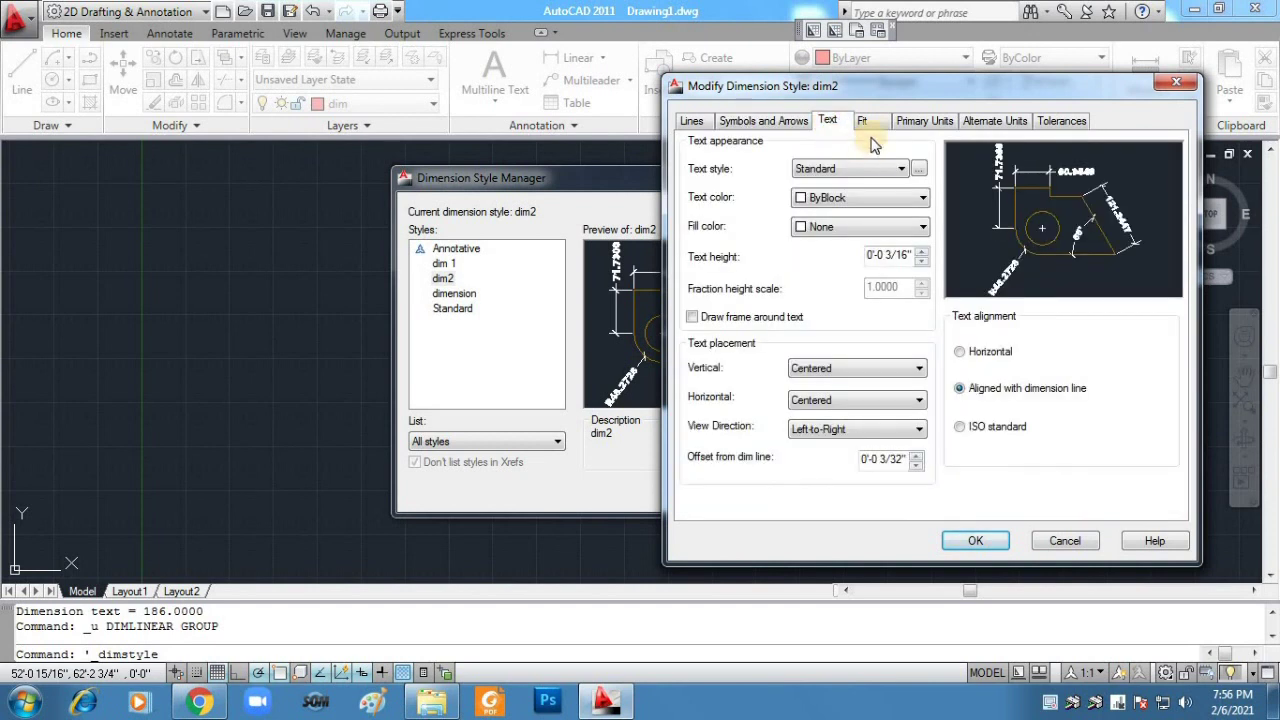
{"action": "left_click", "coordinate": [866, 121]}
{"action": "left_click", "coordinate": [916, 121]}
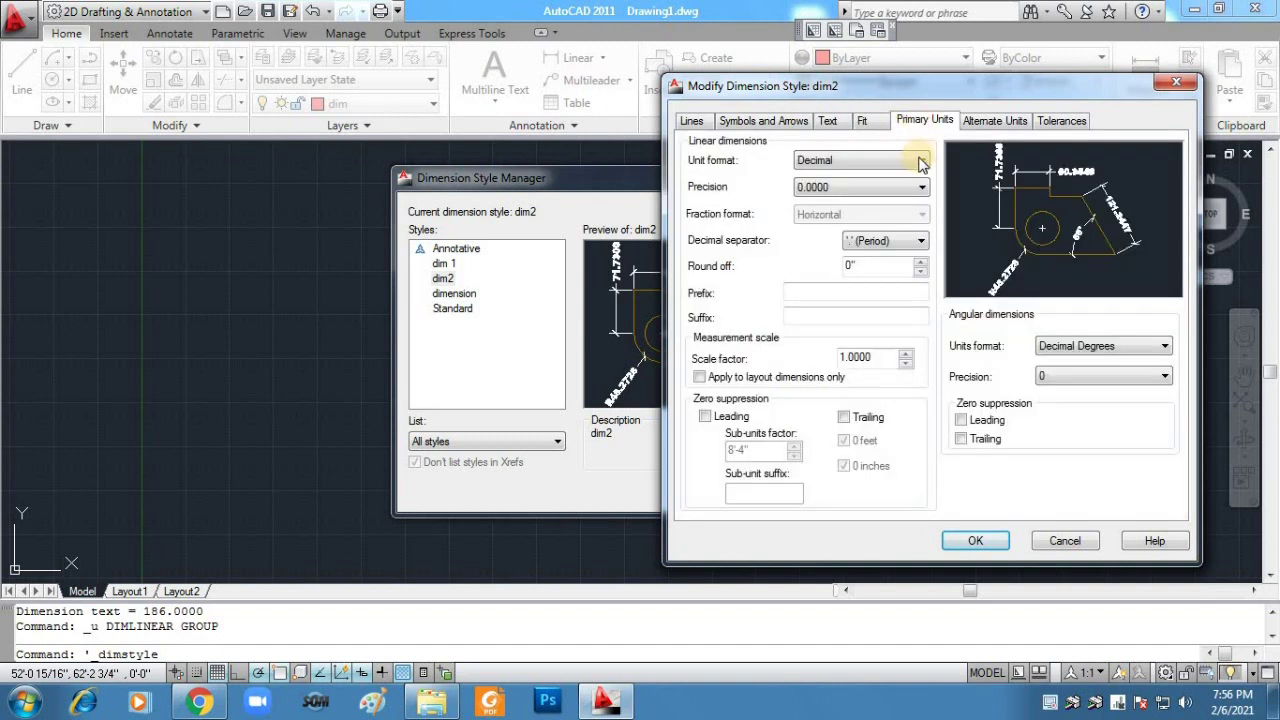
{"action": "left_click", "coordinate": [920, 162]}
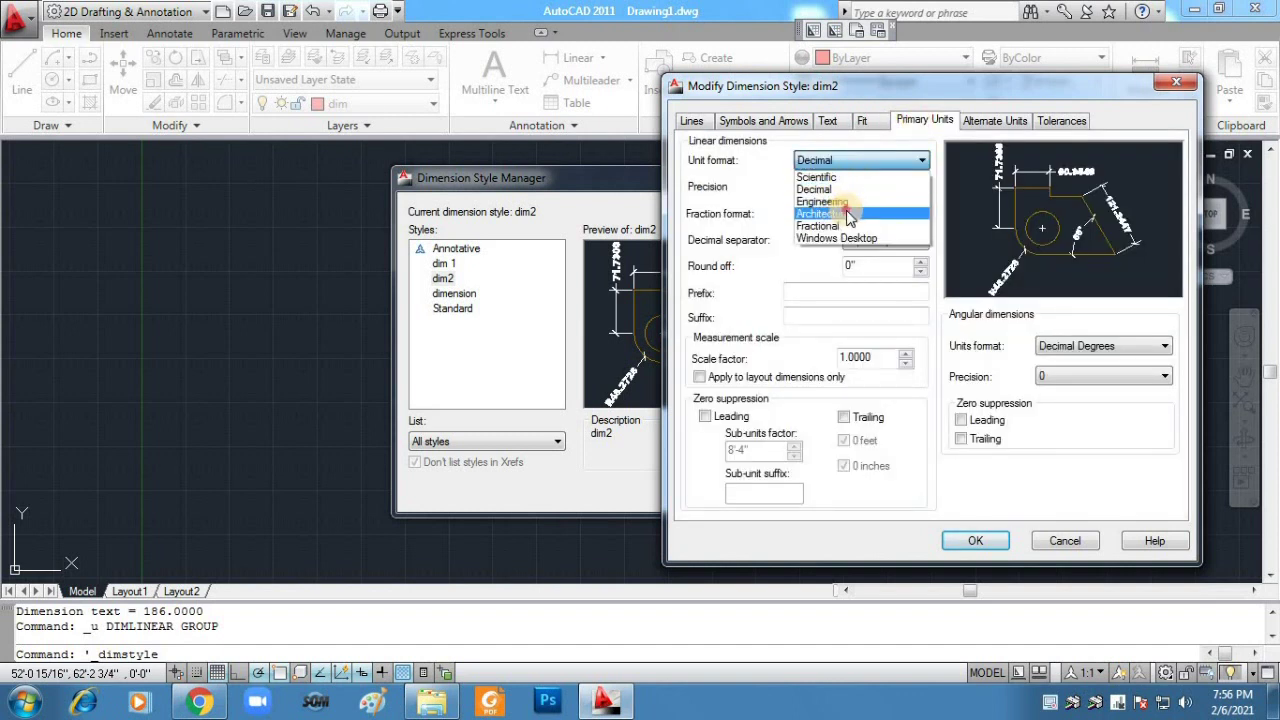
{"action": "left_click", "coordinate": [848, 215]}
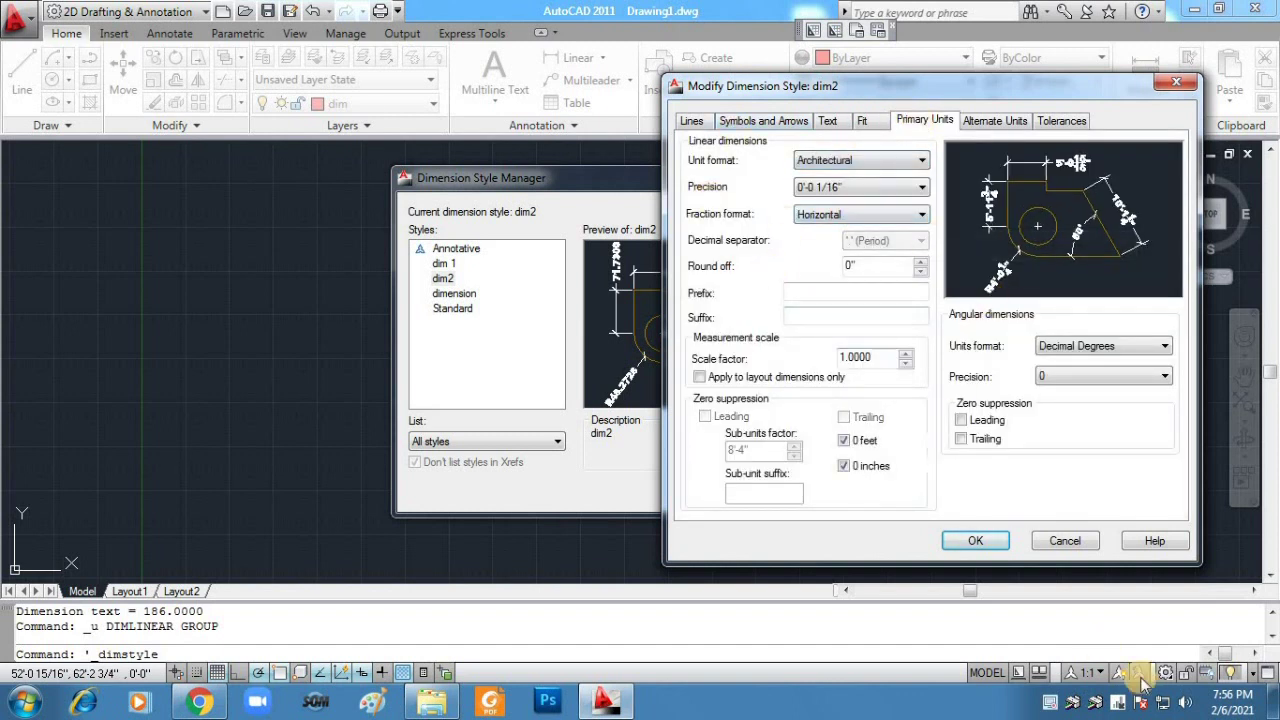
{"action": "left_click", "coordinate": [968, 543]}
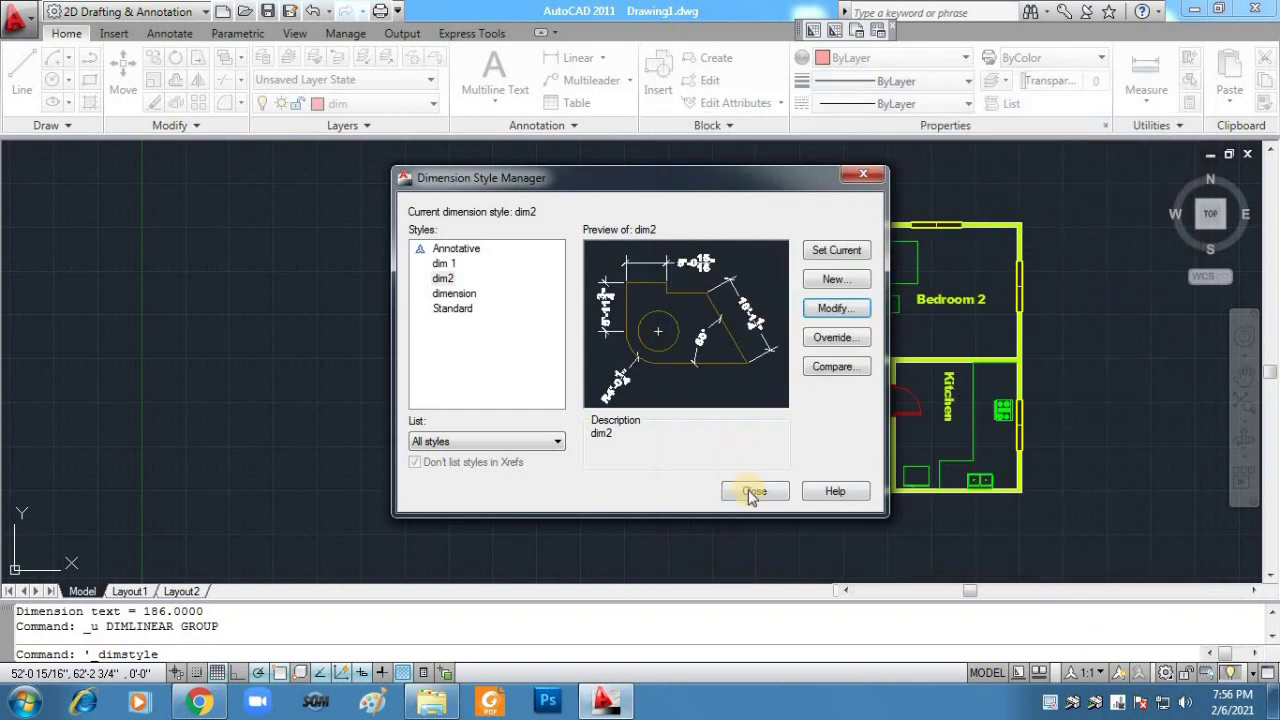
{"action": "left_click", "coordinate": [754, 490]}
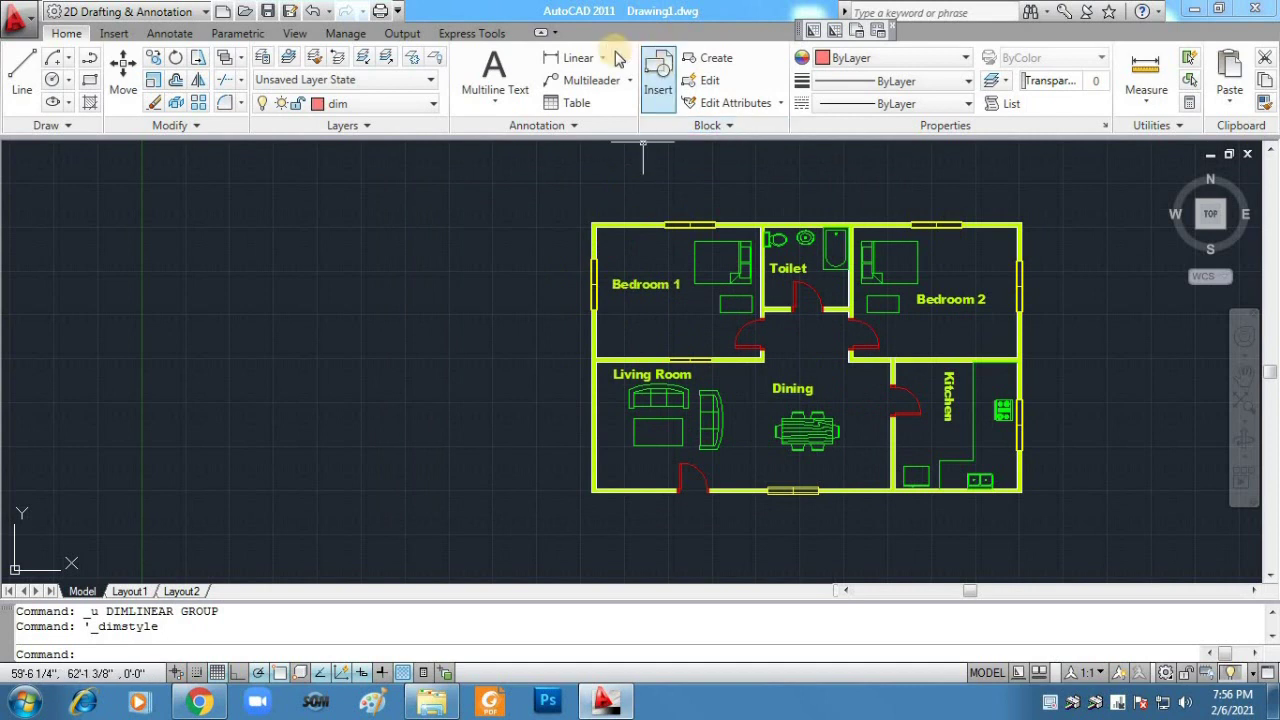
Step: Dimension Bedroom 1's vertical length with a linear dimension placed outside the plan's left wall
{"action": "left_click", "coordinate": [565, 57]}
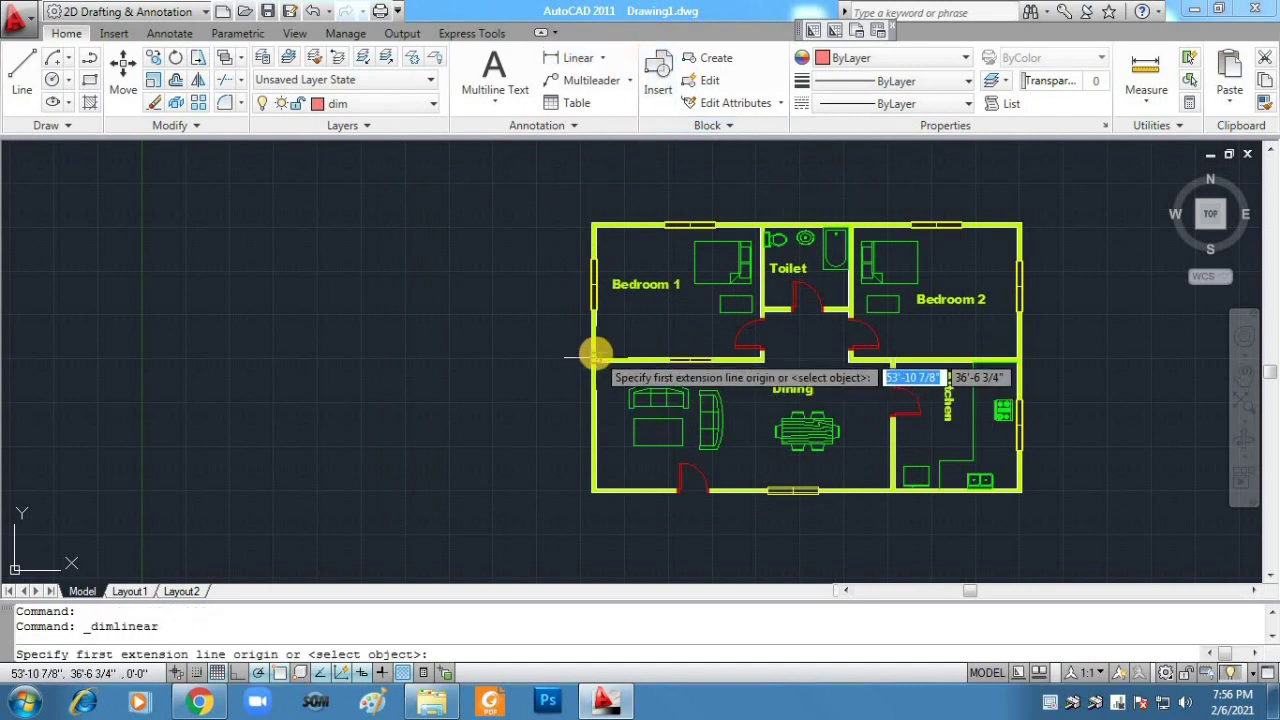
{"action": "left_click", "coordinate": [598, 352]}
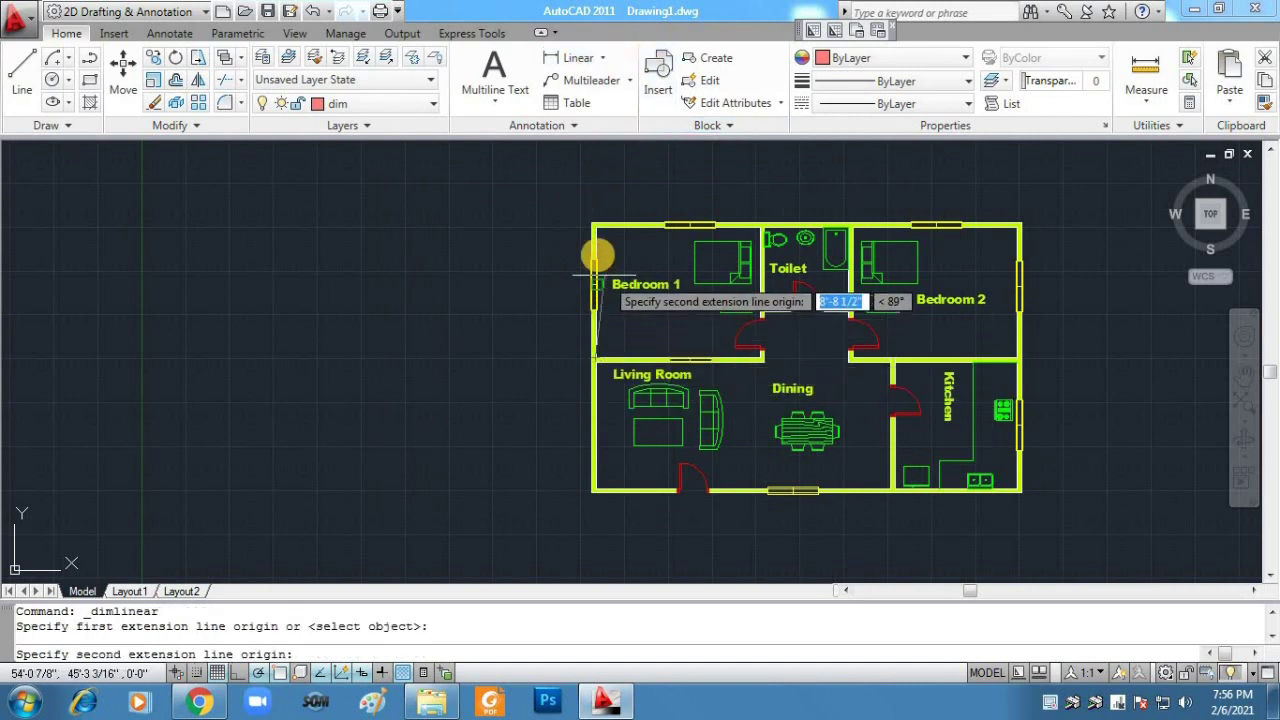
{"action": "left_click", "coordinate": [592, 226]}
{"action": "left_click", "coordinate": [562, 233]}
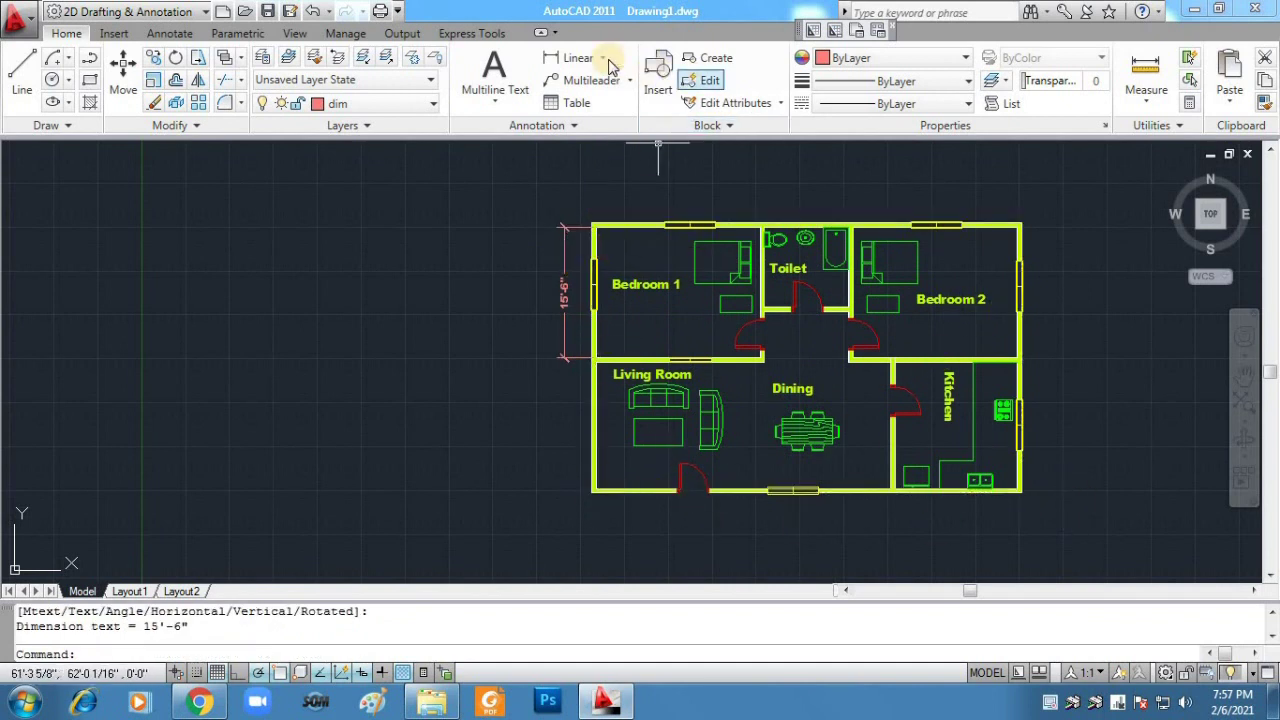
Step: Dimension the plan's full interior width with a linear dimension placed below the bottom wall
{"action": "left_click", "coordinate": [577, 58]}
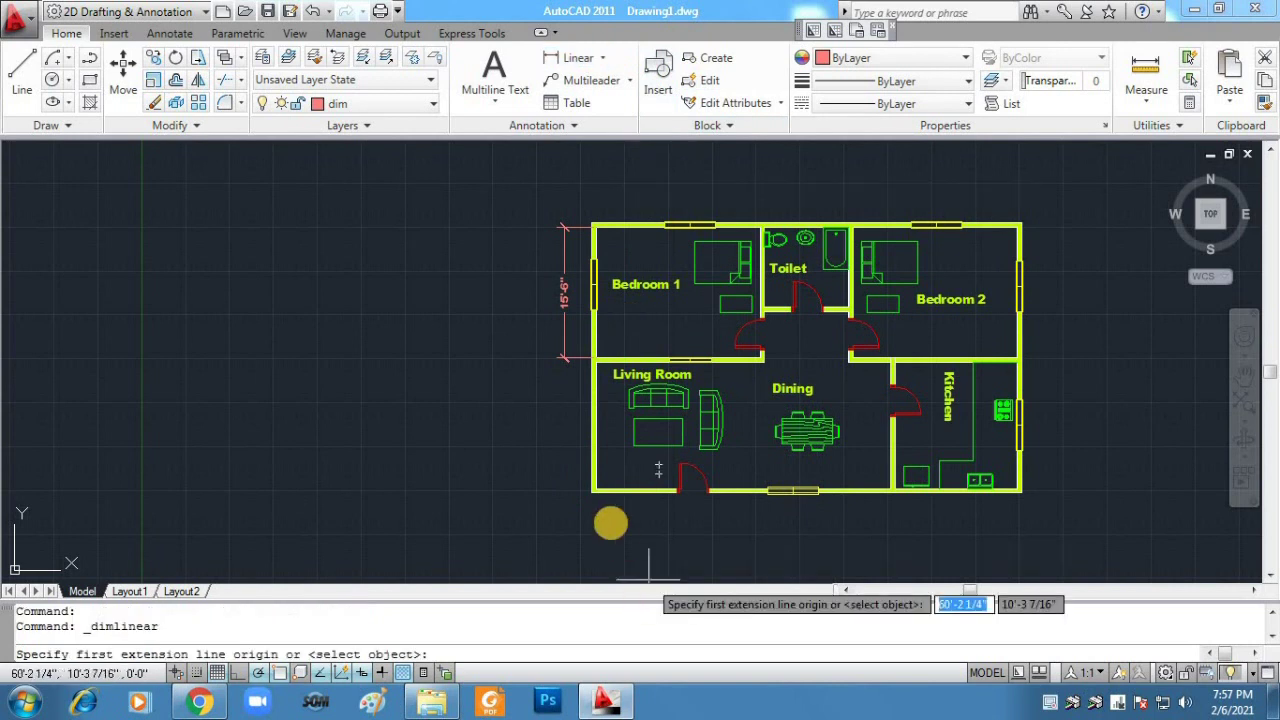
{"action": "left_click", "coordinate": [597, 488]}
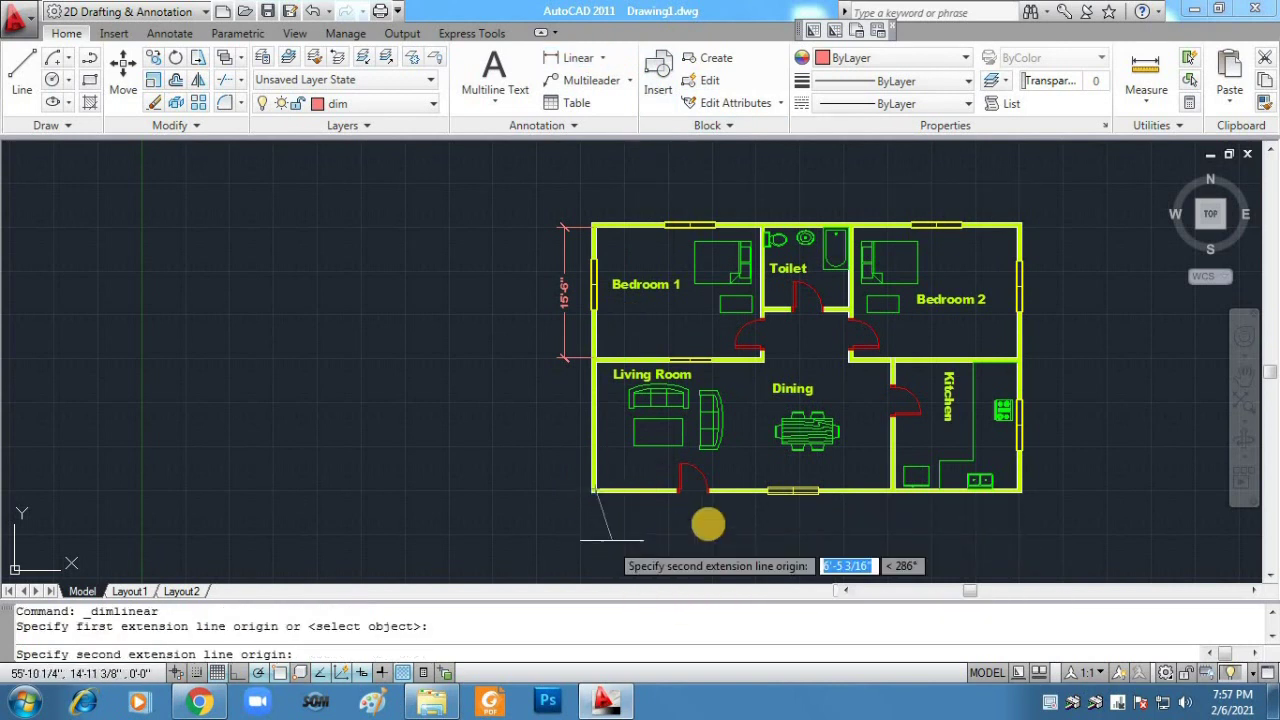
{"action": "left_click", "coordinate": [1011, 489]}
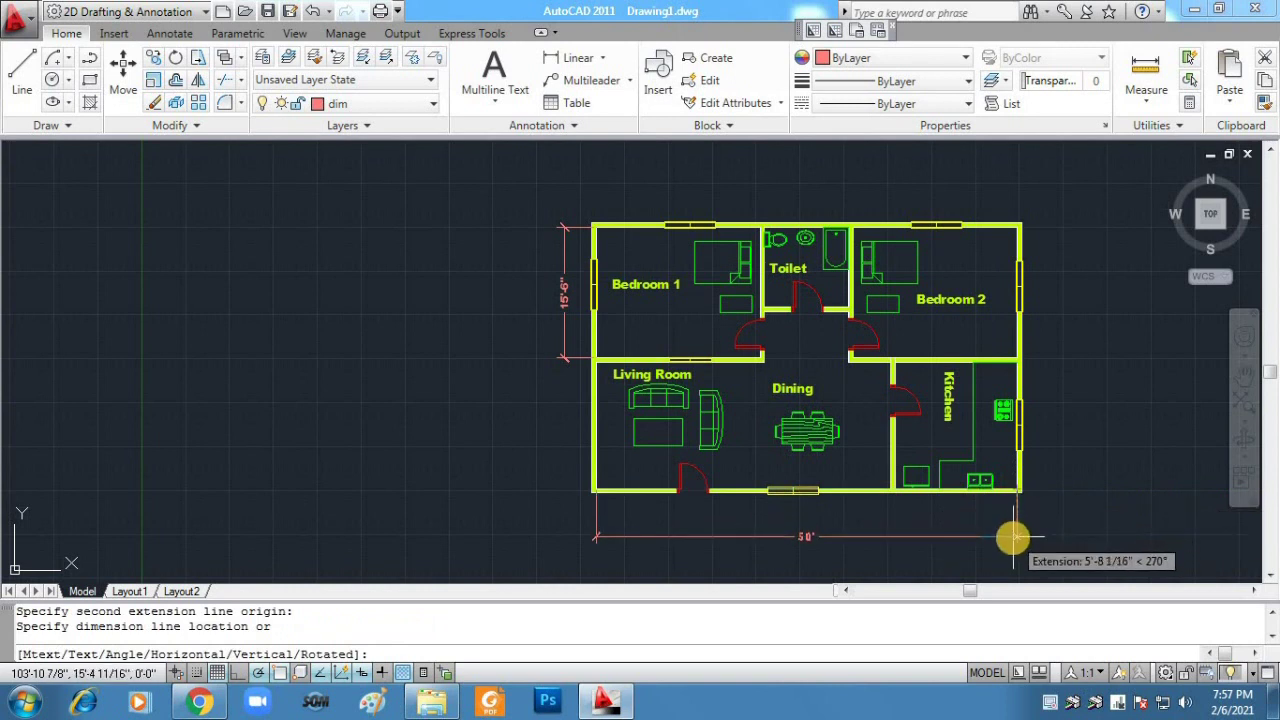
{"action": "left_click", "coordinate": [1013, 537]}
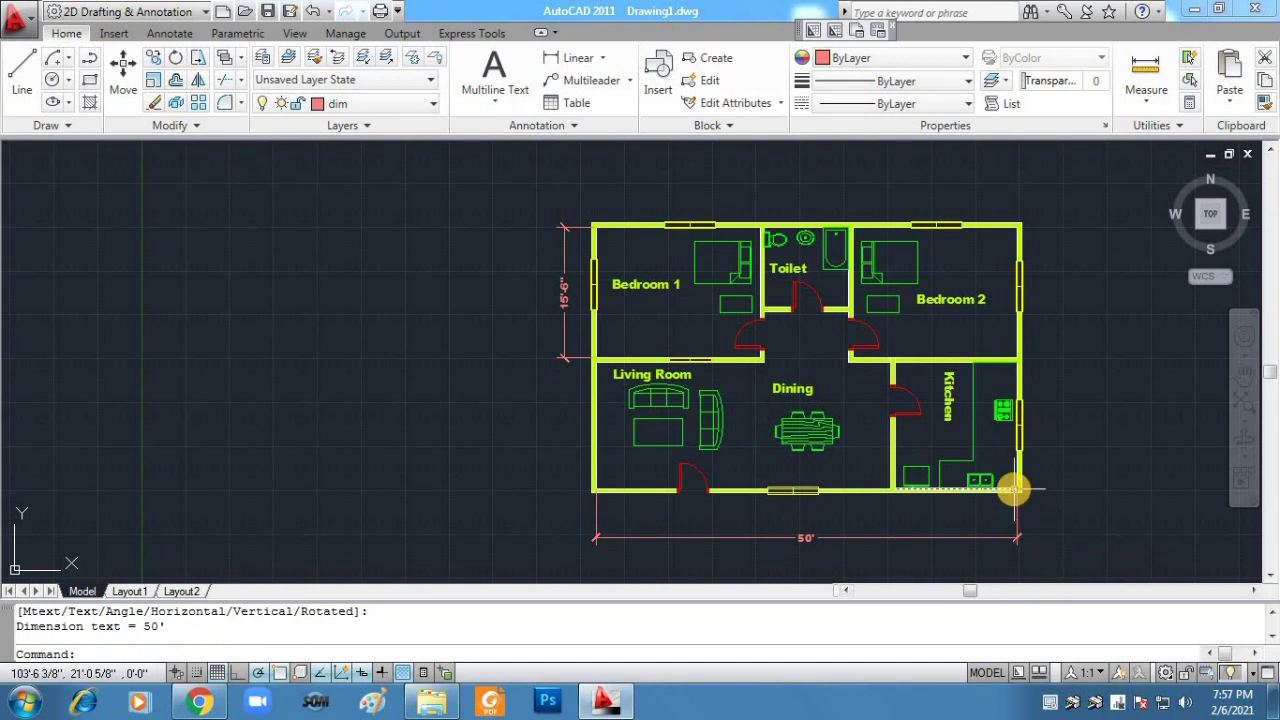
Step: Dimension the kitchen's width between the bottom wall and the overall width dimension
{"action": "left_click", "coordinate": [585, 60]}
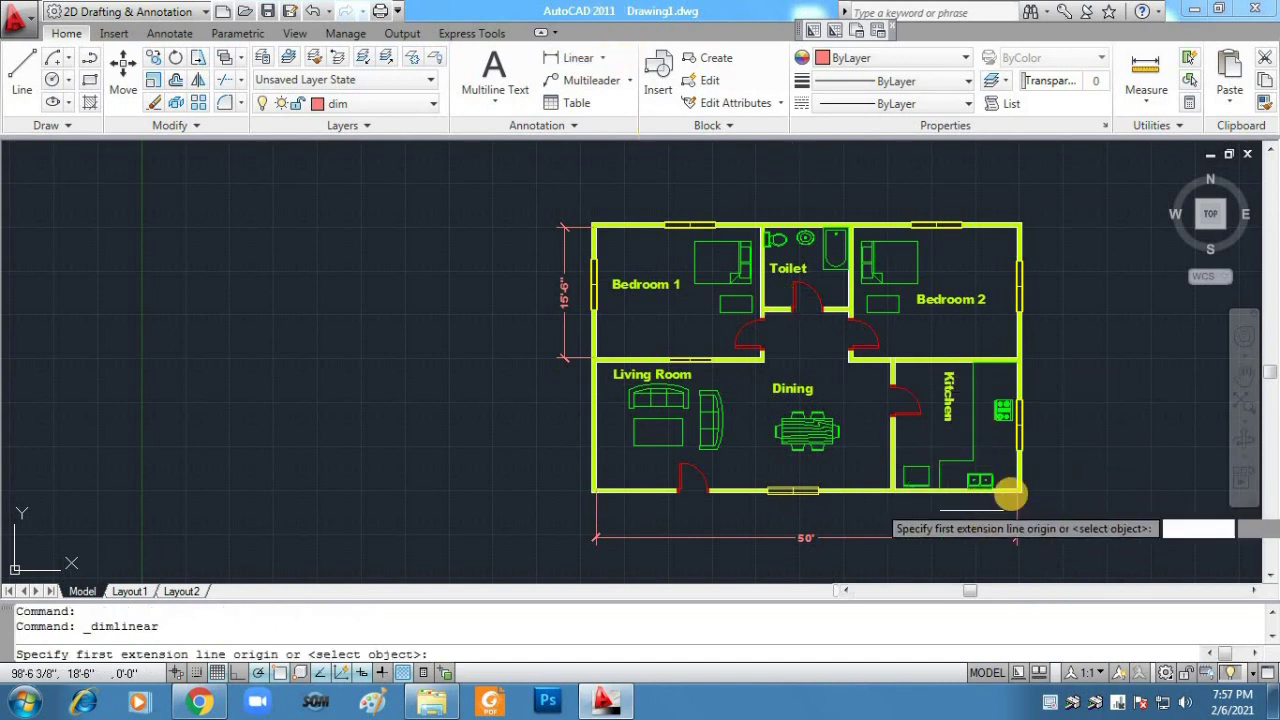
{"action": "left_click", "coordinate": [1013, 484]}
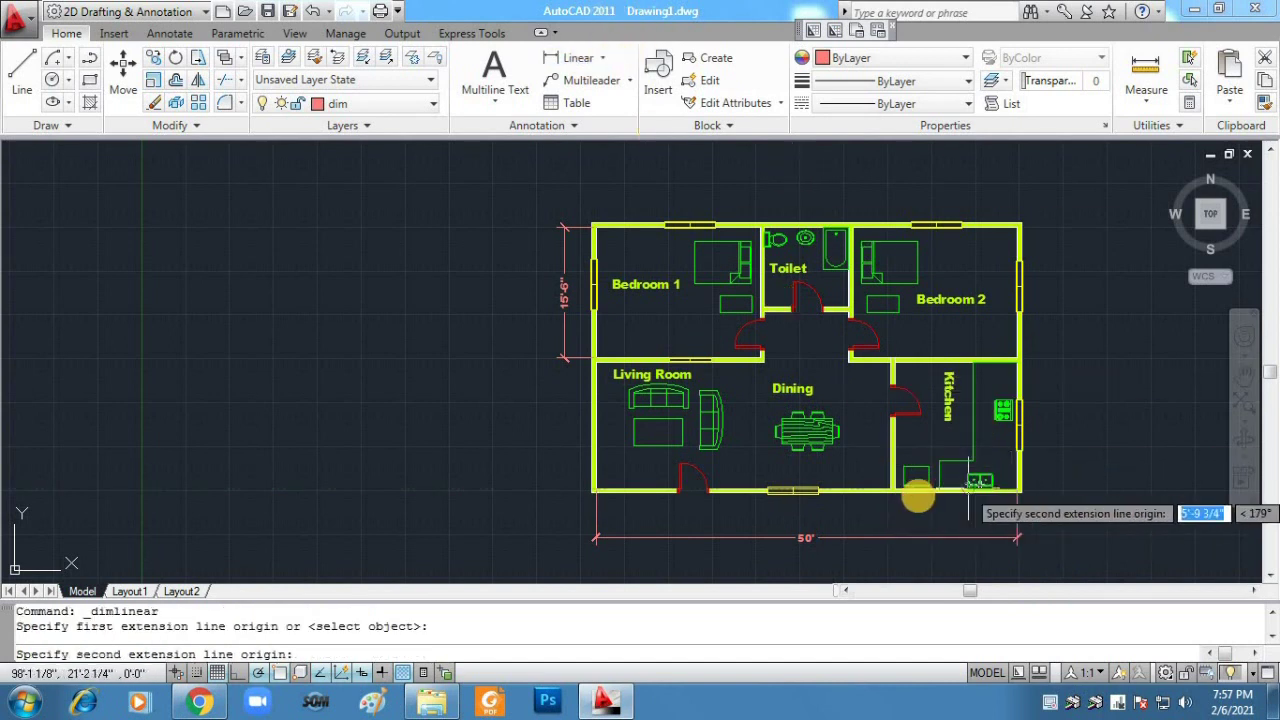
{"action": "left_click", "coordinate": [894, 490]}
{"action": "left_click", "coordinate": [895, 519]}
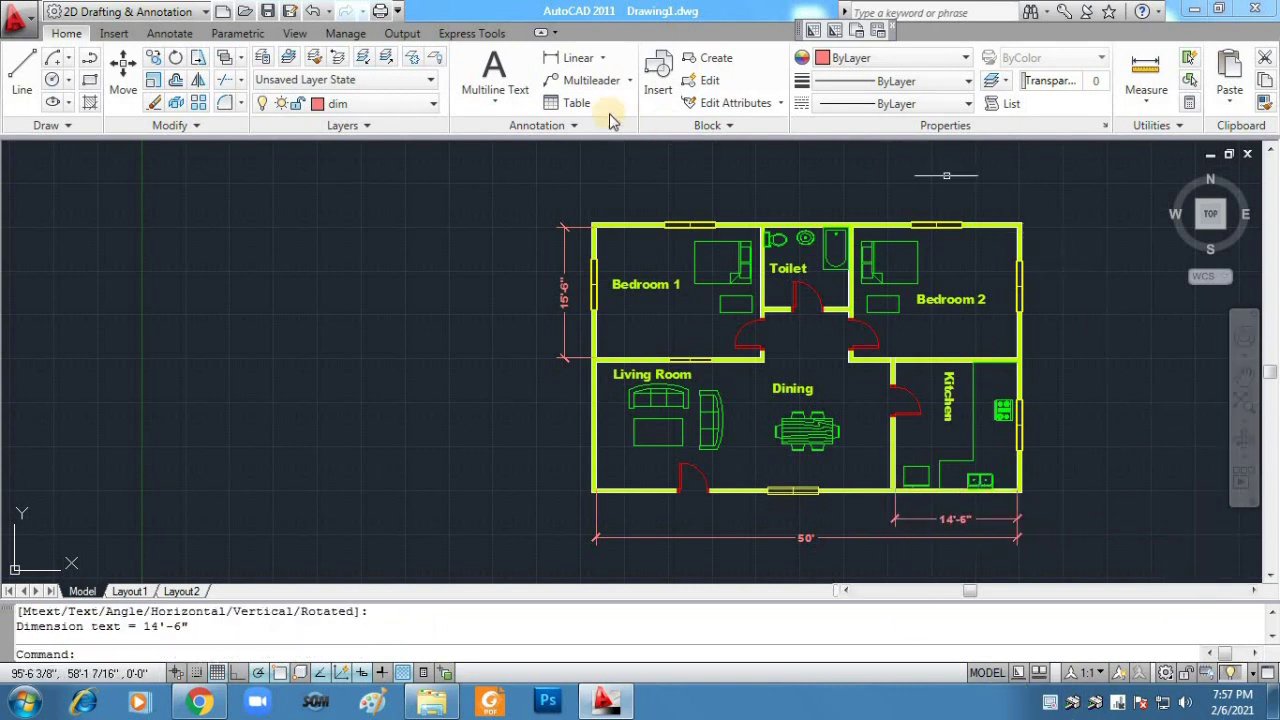
Step: Dimension the plan's full interior height with a vertical linear dimension placed outside the right wall
{"action": "left_click", "coordinate": [578, 58]}
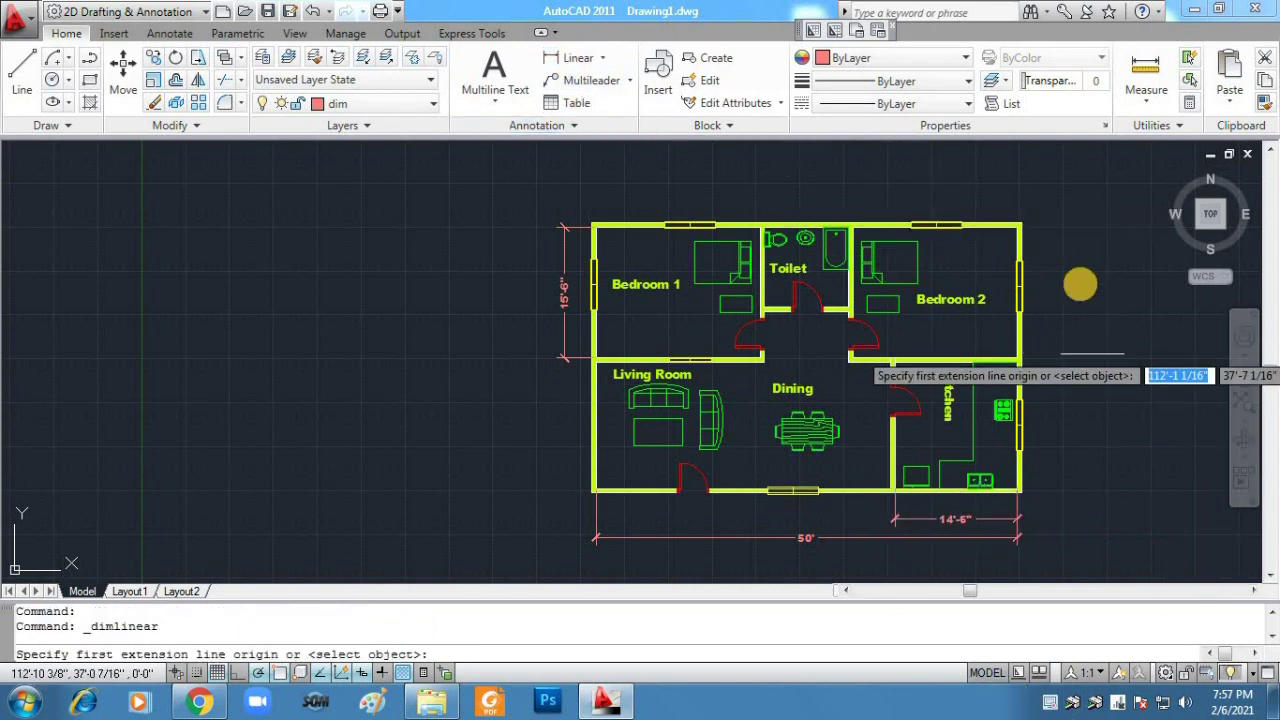
{"action": "left_click", "coordinate": [1017, 227]}
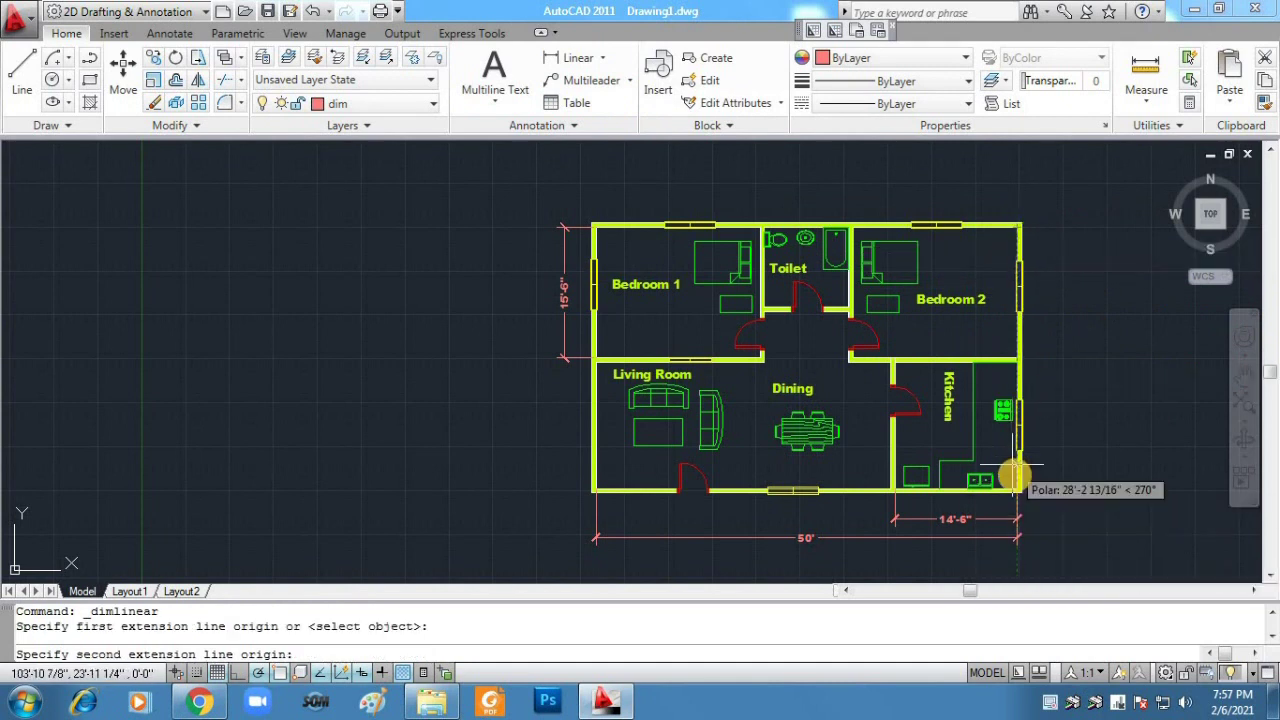
{"action": "left_click", "coordinate": [1017, 485]}
{"action": "left_click", "coordinate": [1056, 487]}
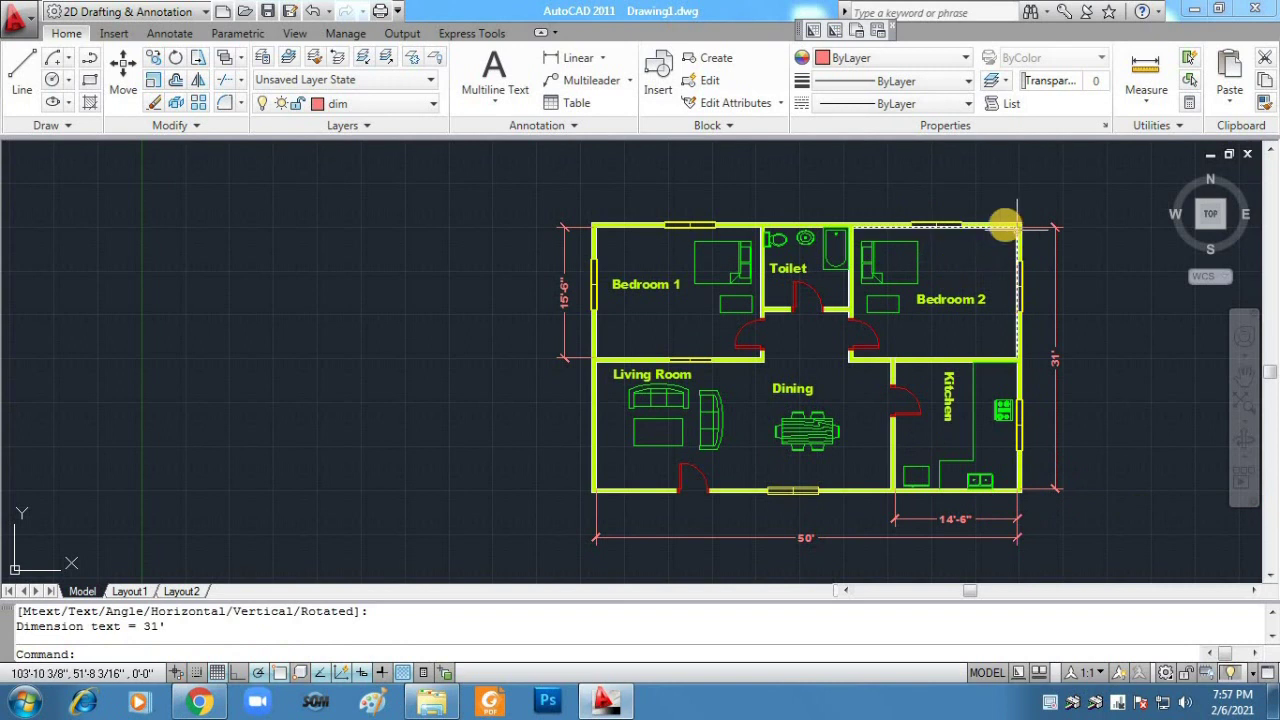
Step: Dimension Bedroom 2's width with a linear dimension placed above the plan's top wall
{"action": "left_click", "coordinate": [570, 57]}
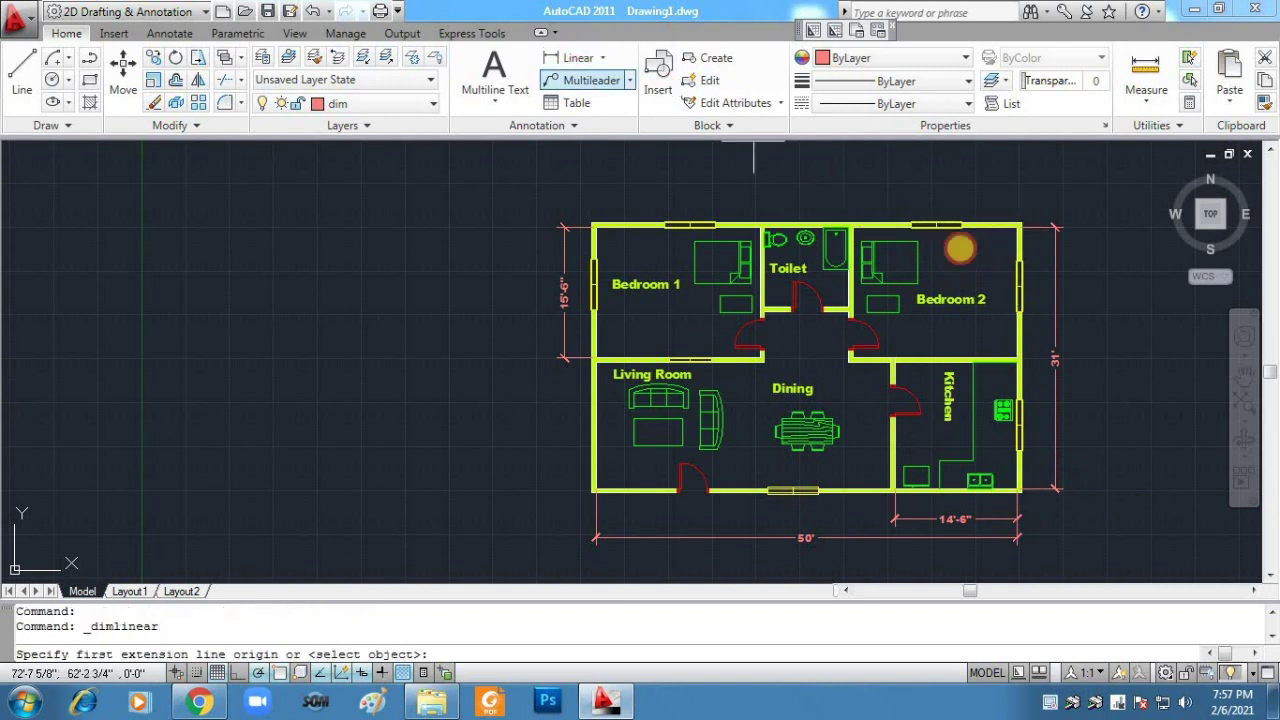
{"action": "left_click", "coordinate": [1018, 240]}
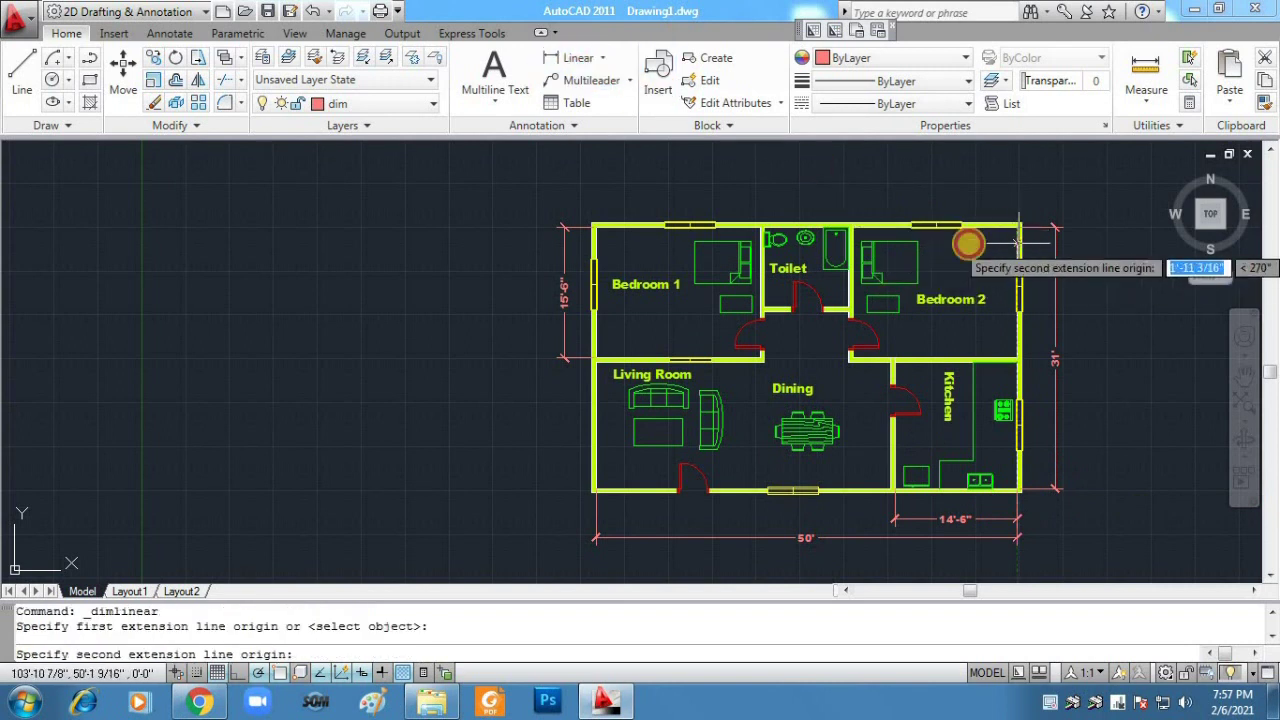
{"action": "left_click", "coordinate": [852, 228]}
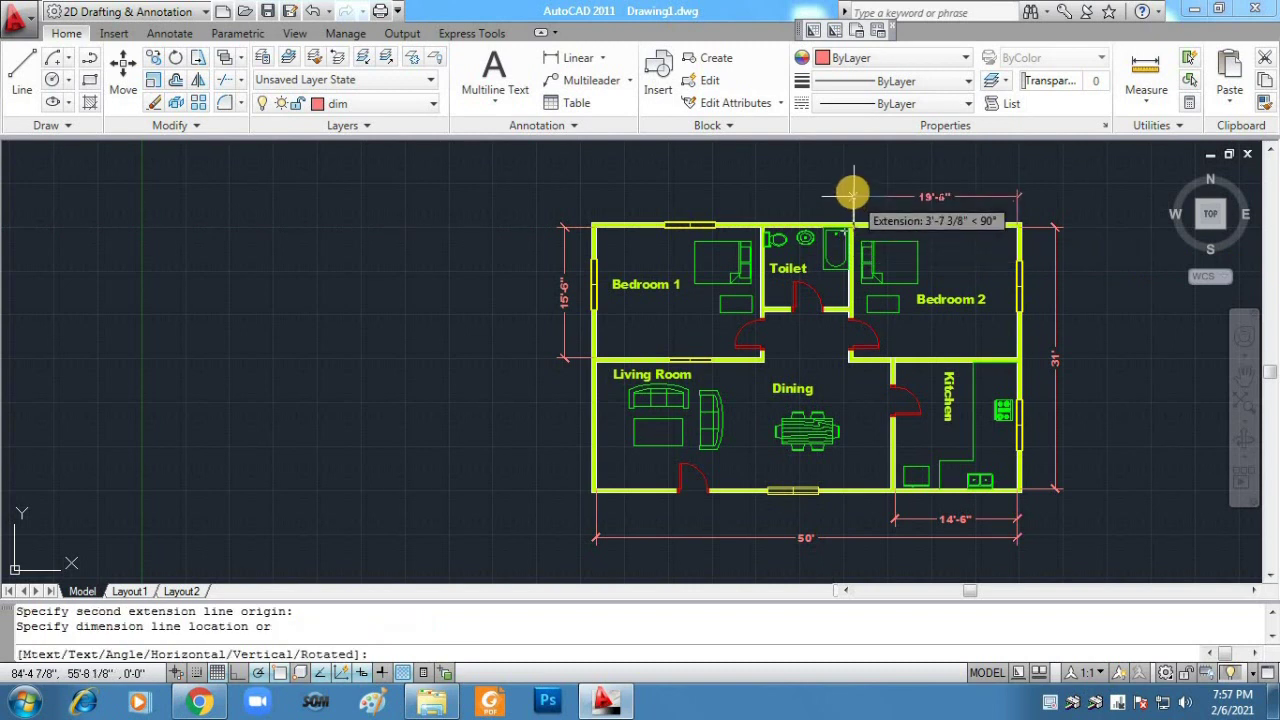
{"action": "left_click", "coordinate": [848, 192]}
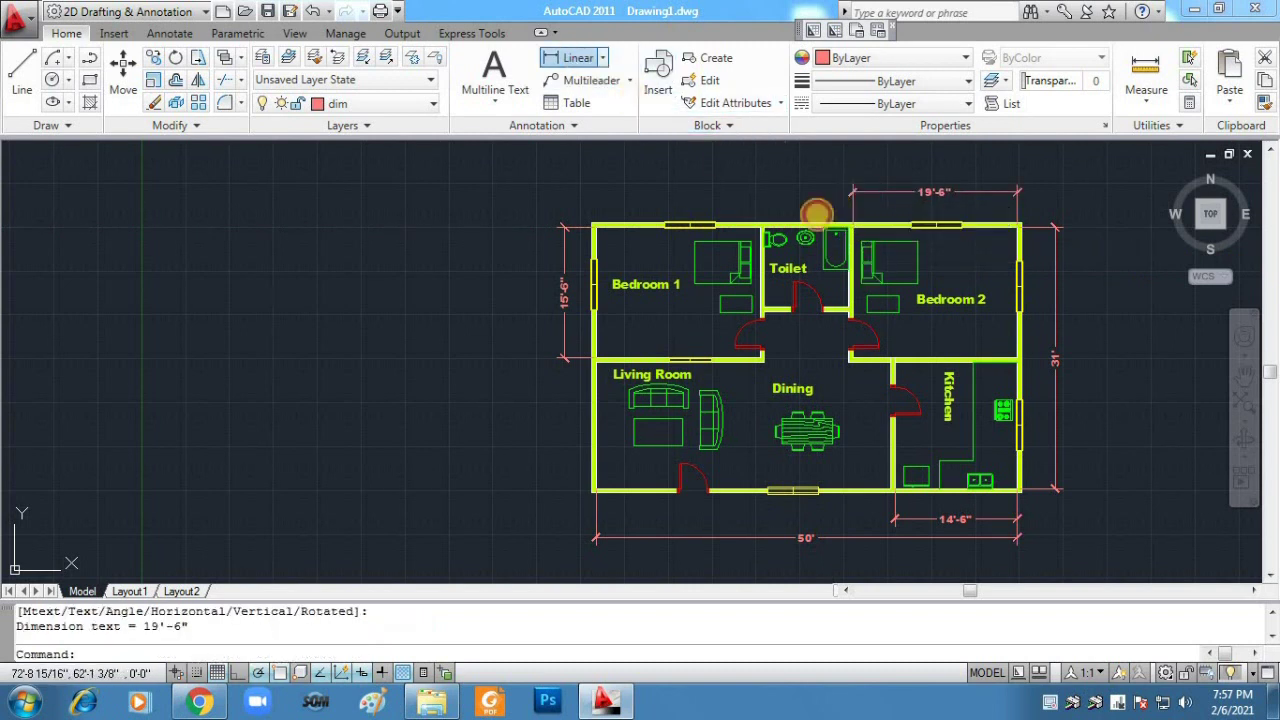
Step: Dimension the toilet's width above the top wall, in line with the Bedroom 2 width dimension
{"action": "key", "text": "Return"}
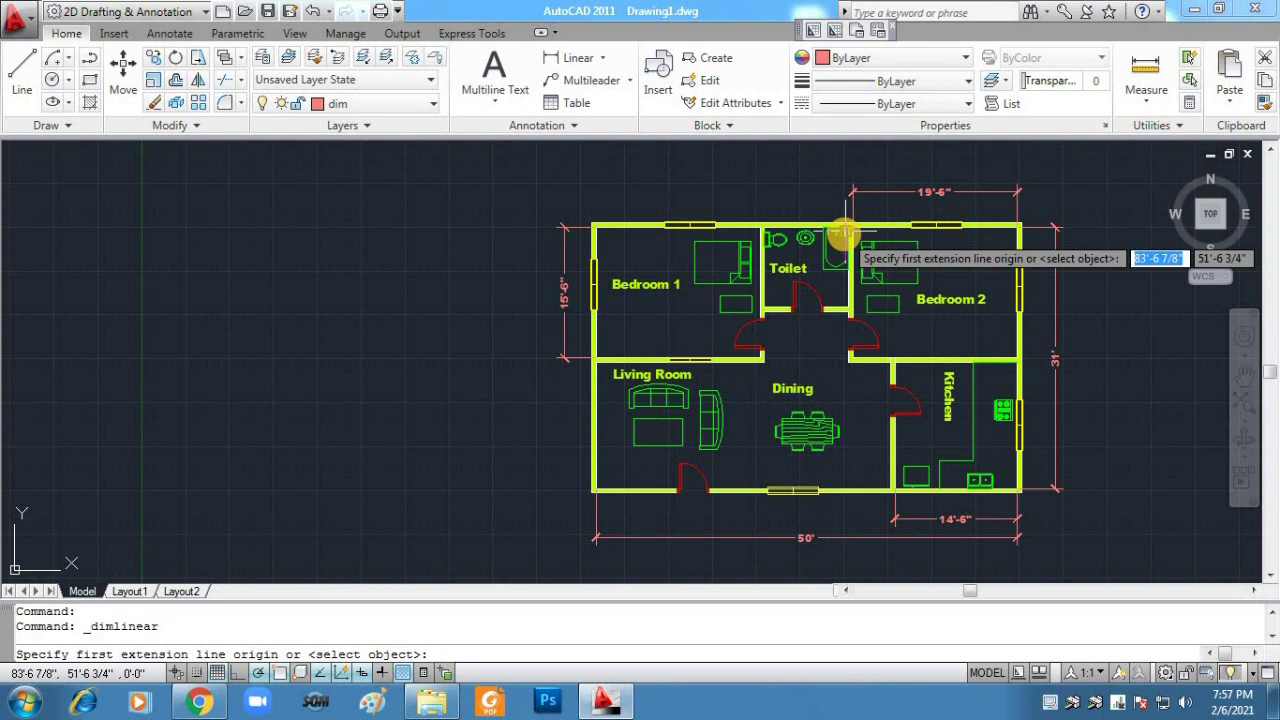
{"action": "left_click", "coordinate": [845, 231]}
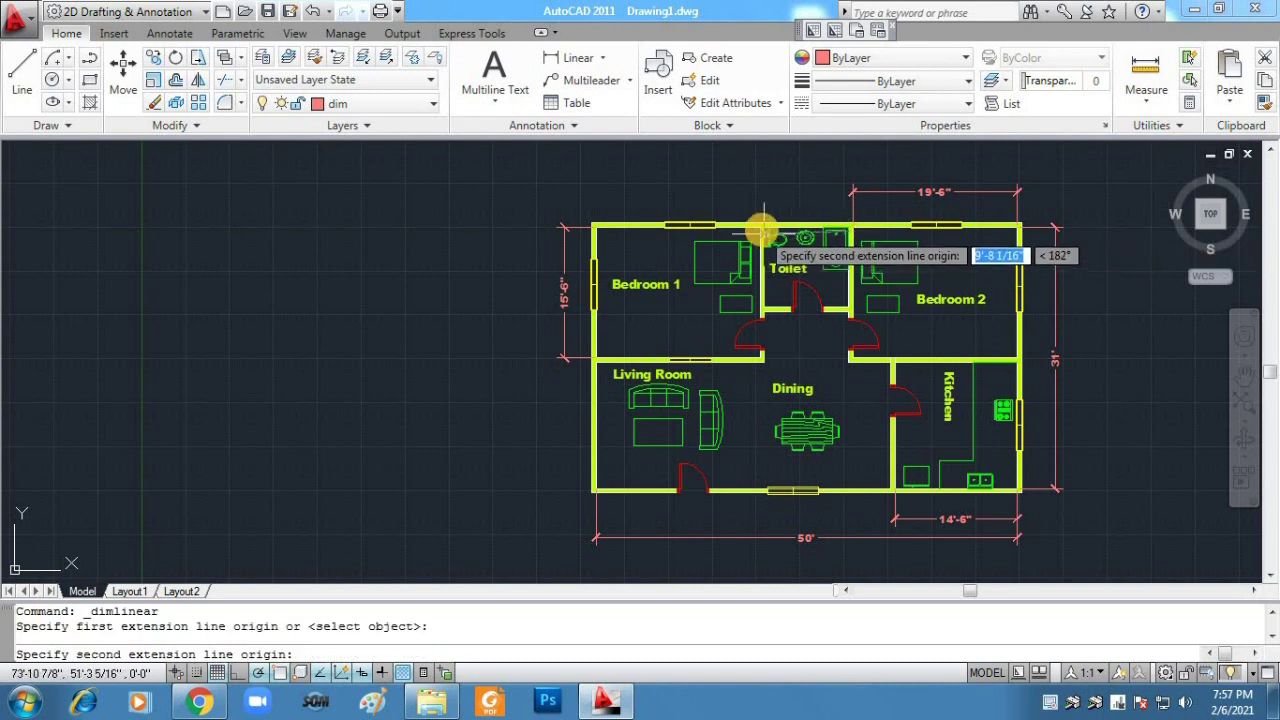
{"action": "left_click", "coordinate": [760, 216]}
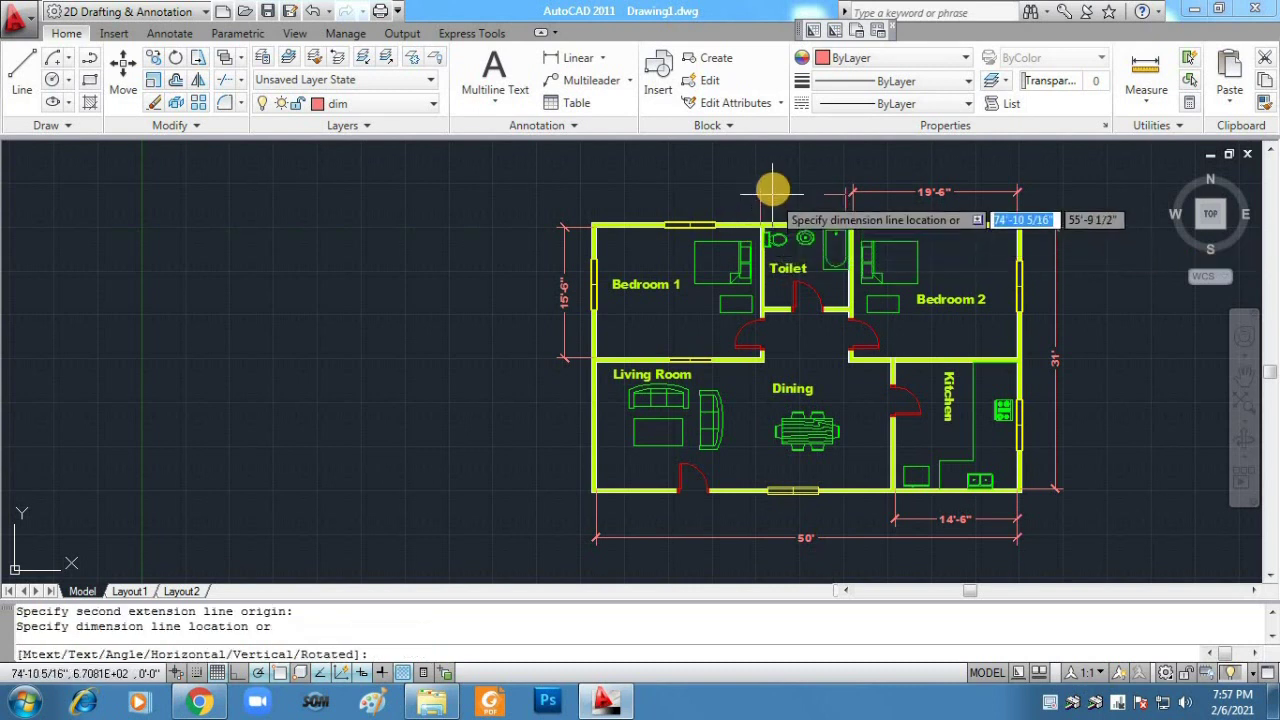
{"action": "left_click", "coordinate": [774, 192]}
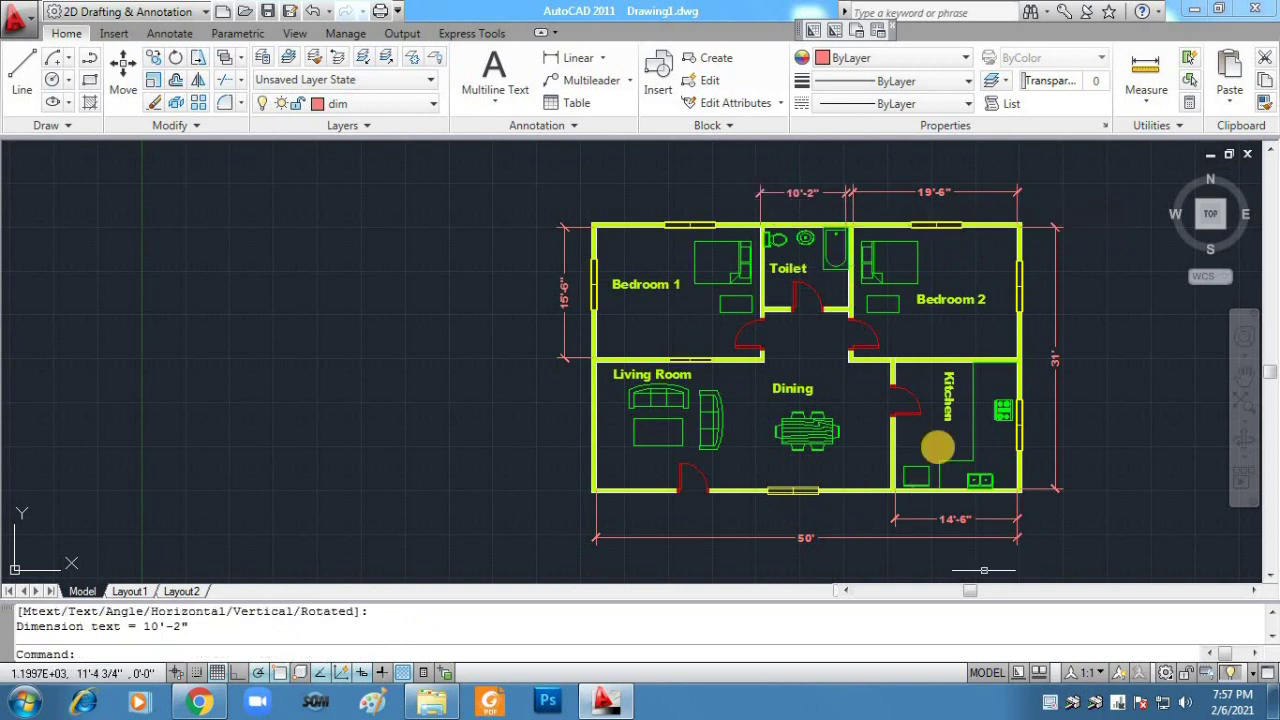
Step: Dimension the toilet's vertical length with a linear dimension placed inside the room near its right wall
{"action": "left_click", "coordinate": [574, 57]}
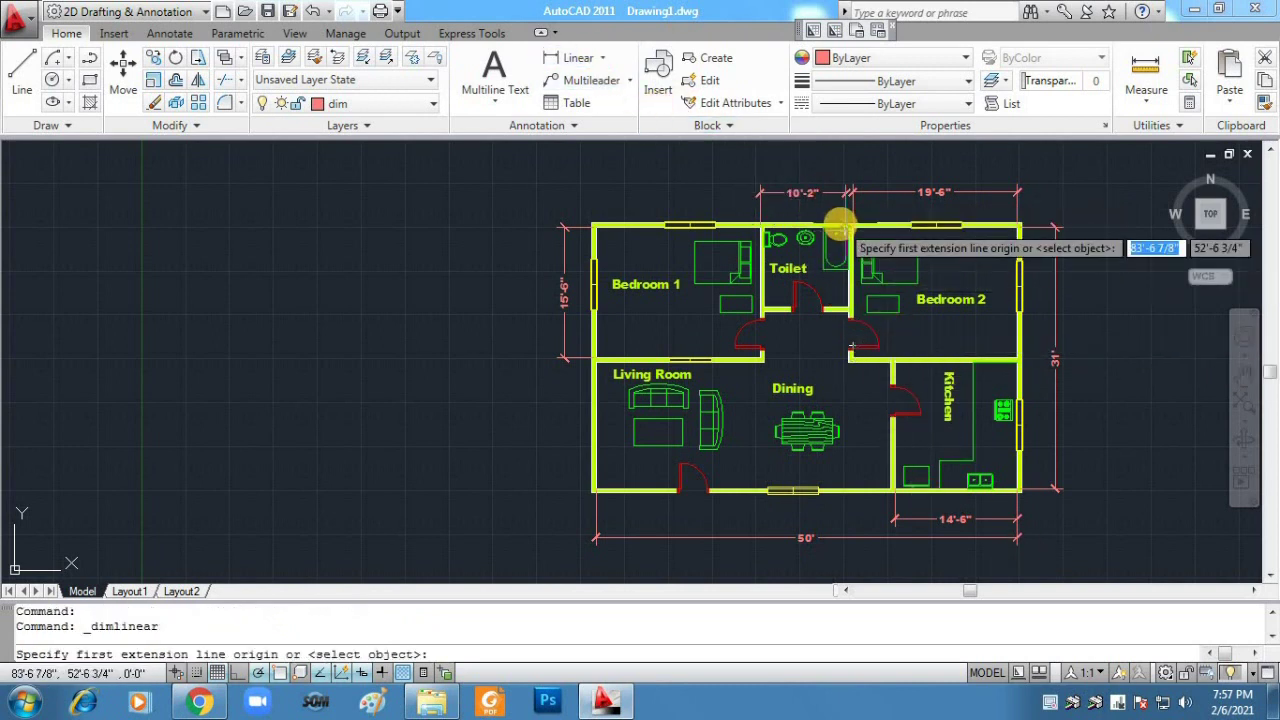
{"action": "left_click", "coordinate": [843, 284]}
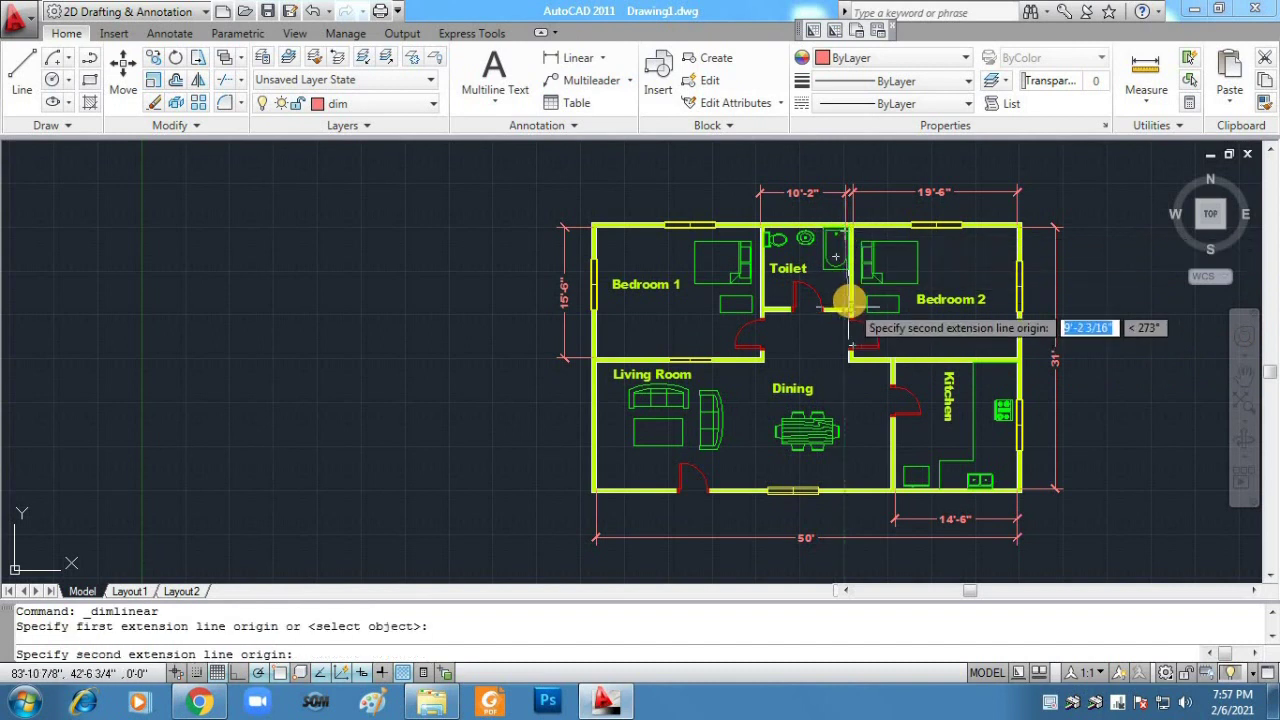
{"action": "left_click", "coordinate": [846, 294]}
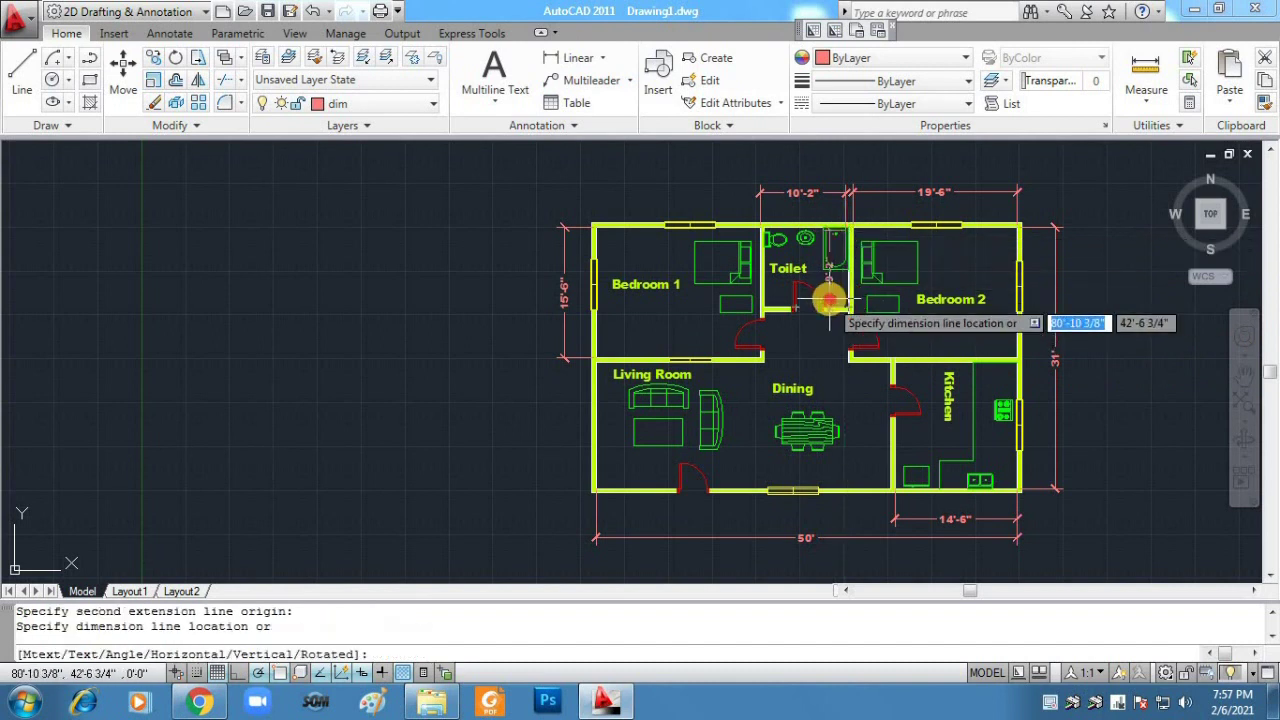
{"action": "left_click", "coordinate": [829, 301]}
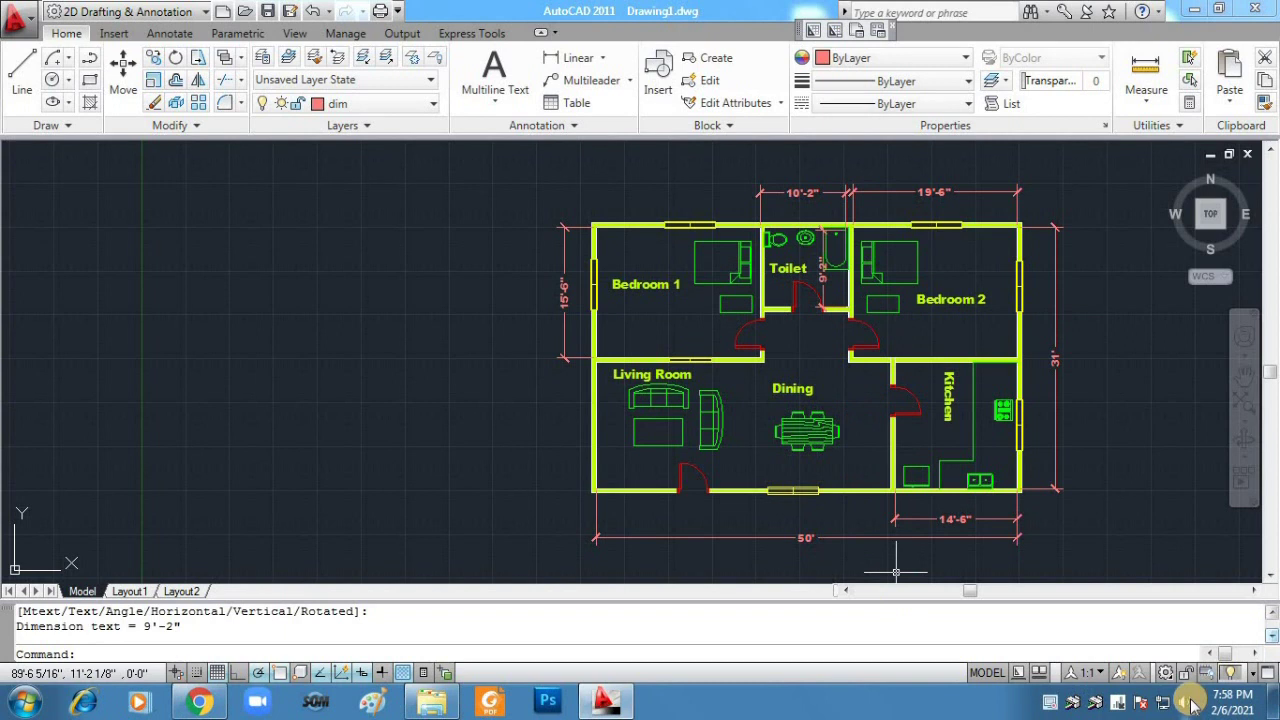